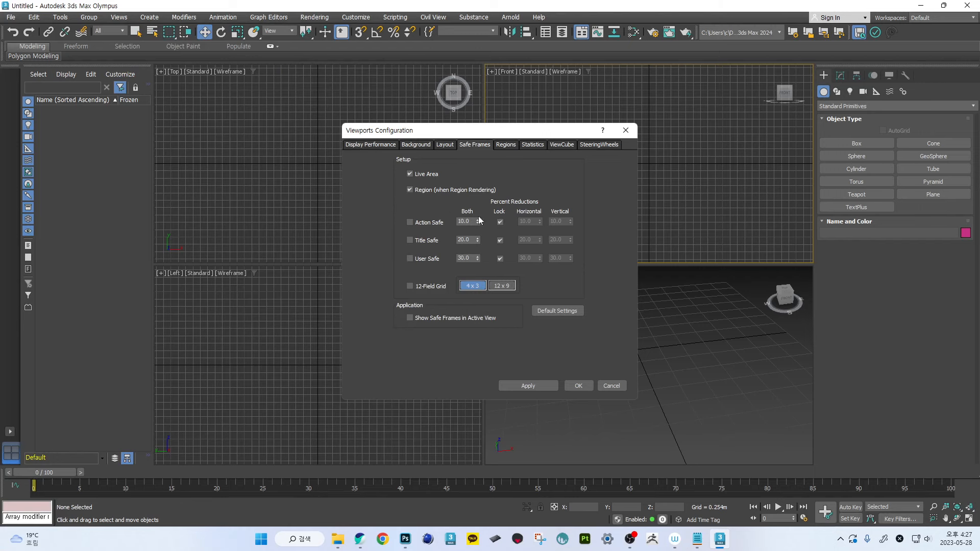
- Close the viewport configuration dialog without applying any changes
click(533, 145)
click(626, 131)
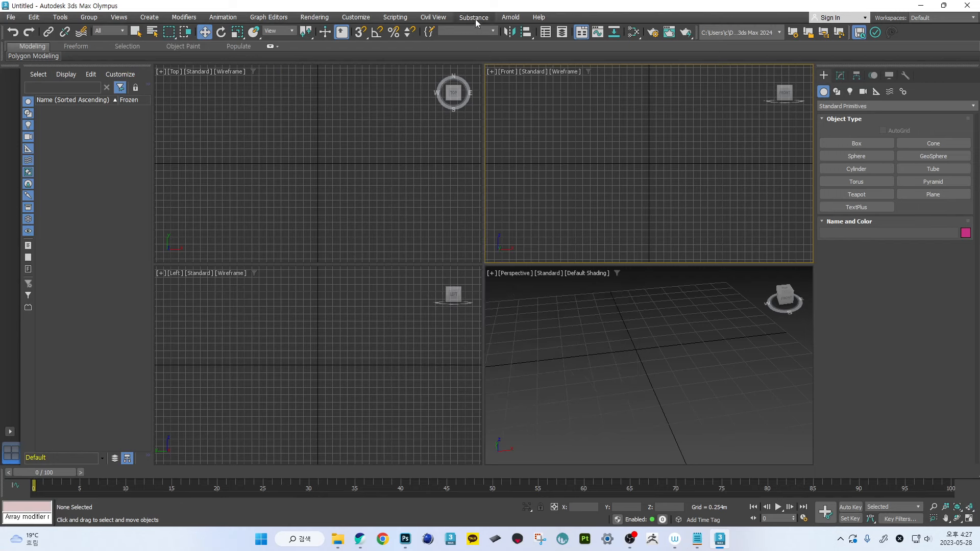
click(371, 21)
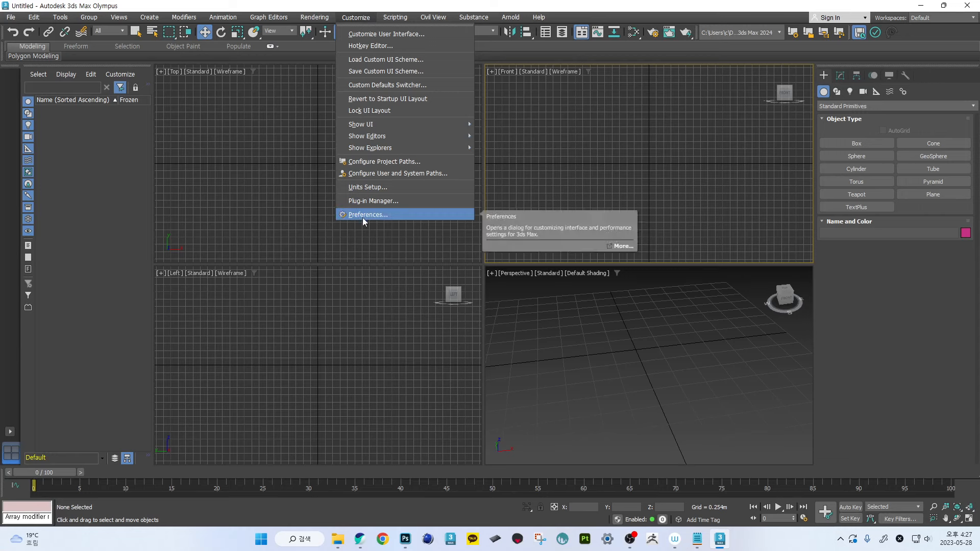
mouse_move(474, 16)
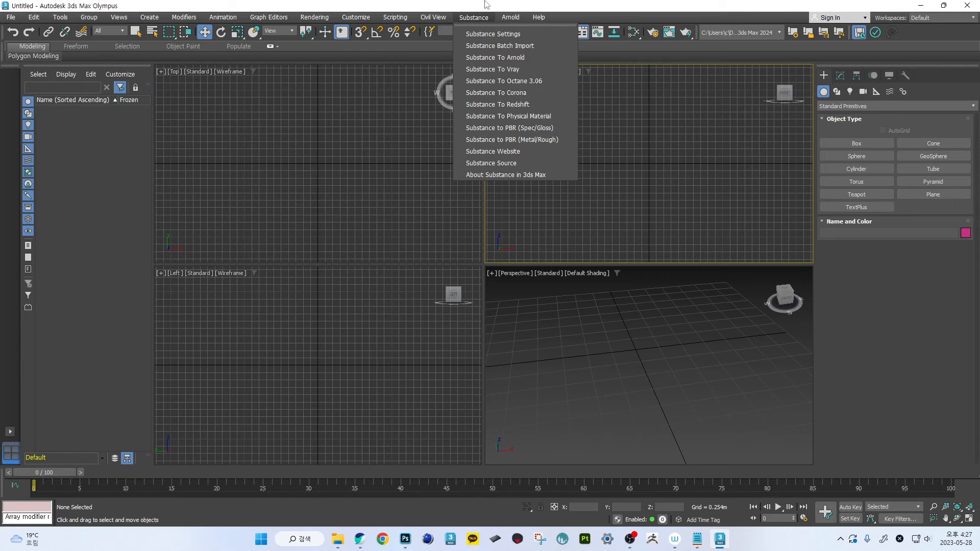
click(487, 4)
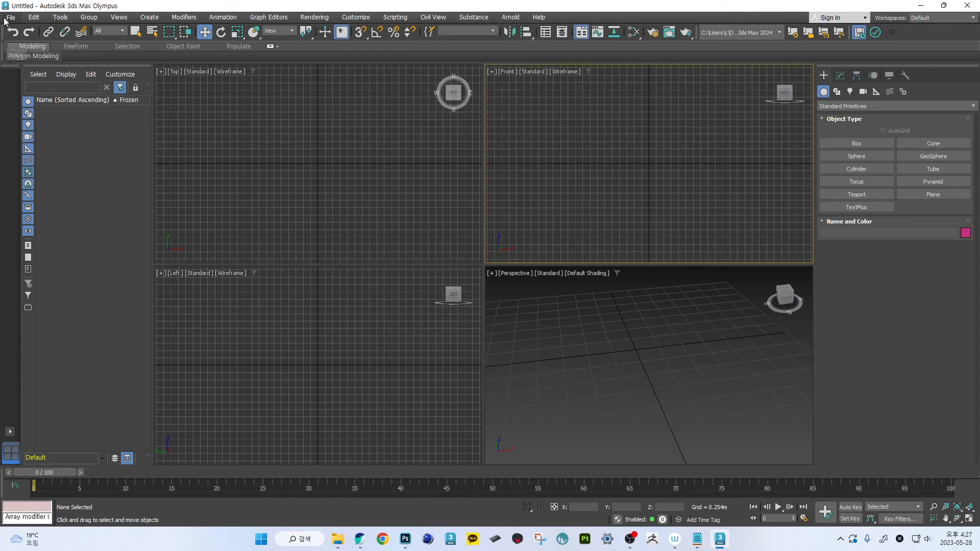
click(61, 17)
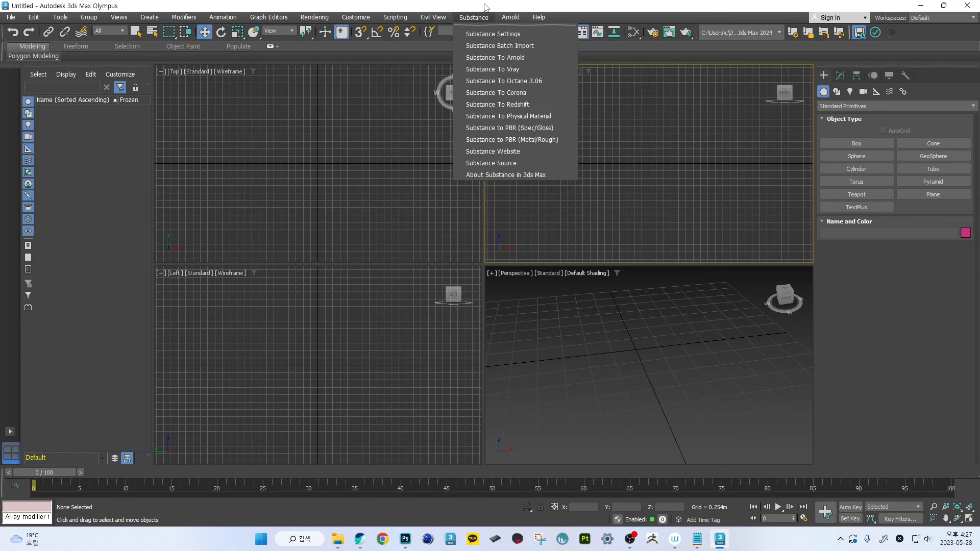
click(216, 141)
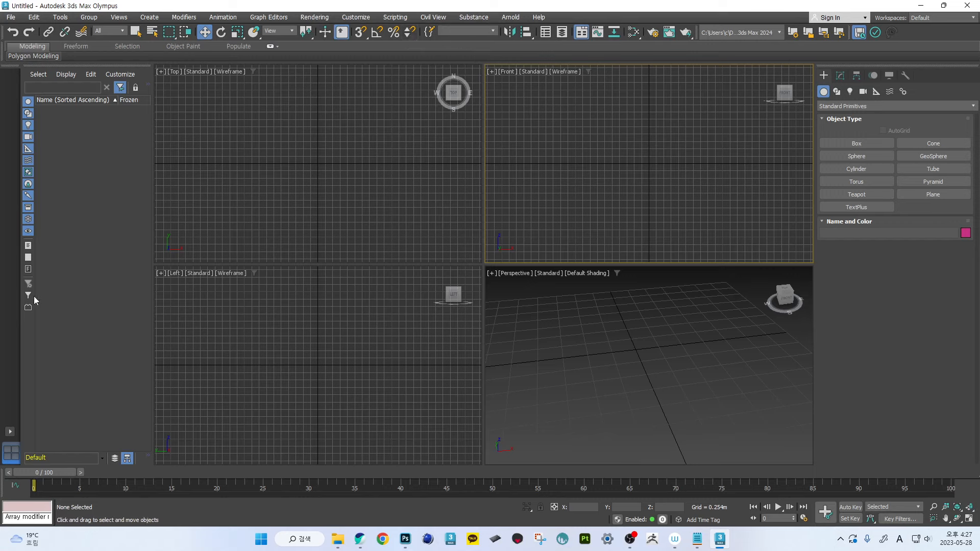
- Activate the Top, Front, Perspective and Left viewports in turn to compare the four views
click(270, 102)
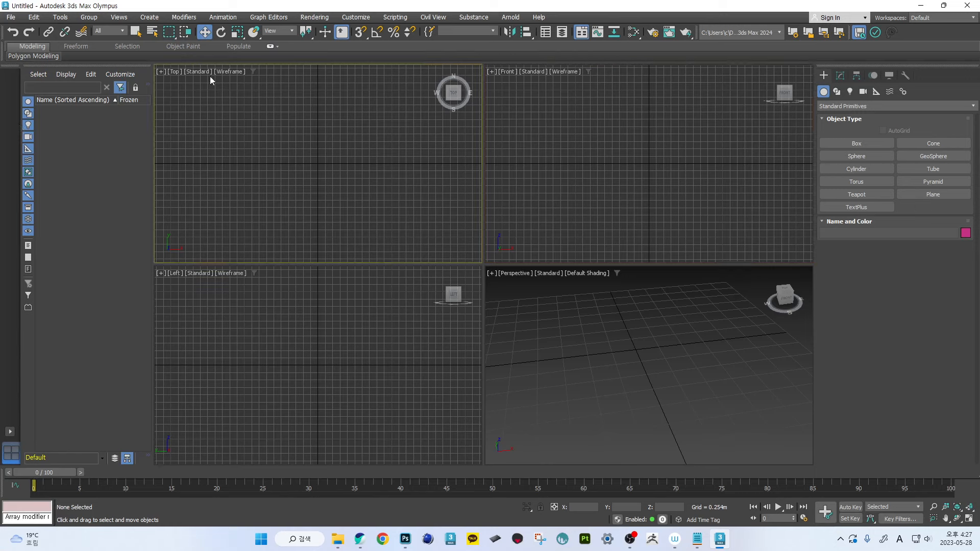
click(532, 148)
click(499, 327)
click(470, 311)
click(344, 154)
click(588, 158)
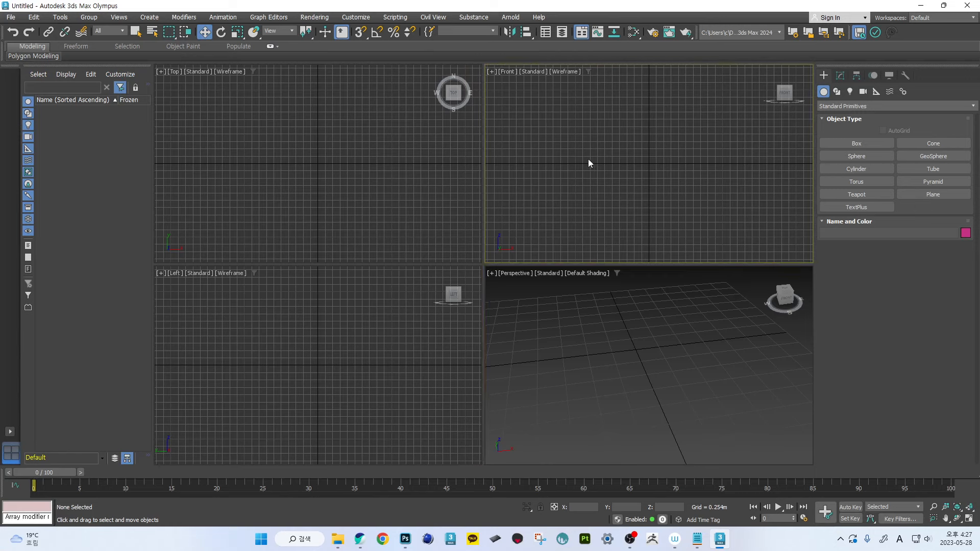
- Activate the Perspective viewport, then zoom and pan around its grid
click(589, 360)
scroll(593, 364, down, 5)
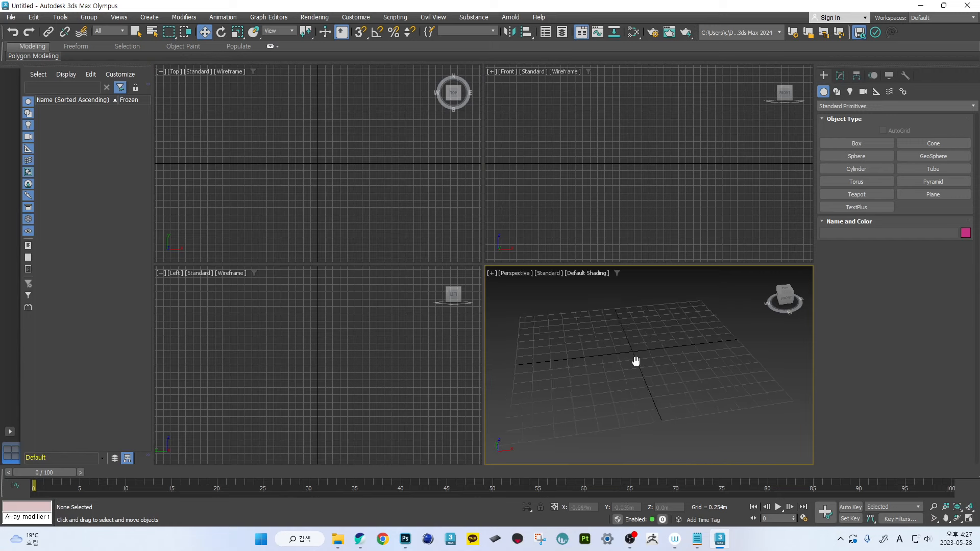
middle_drag(635, 327, 613, 331)
scroll(641, 336, up, 3)
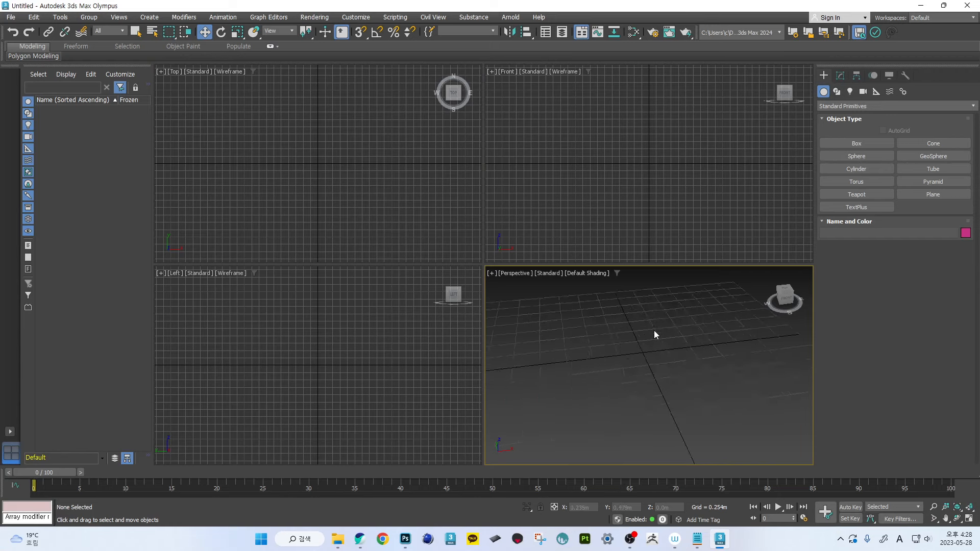
scroll(654, 330, down, 4)
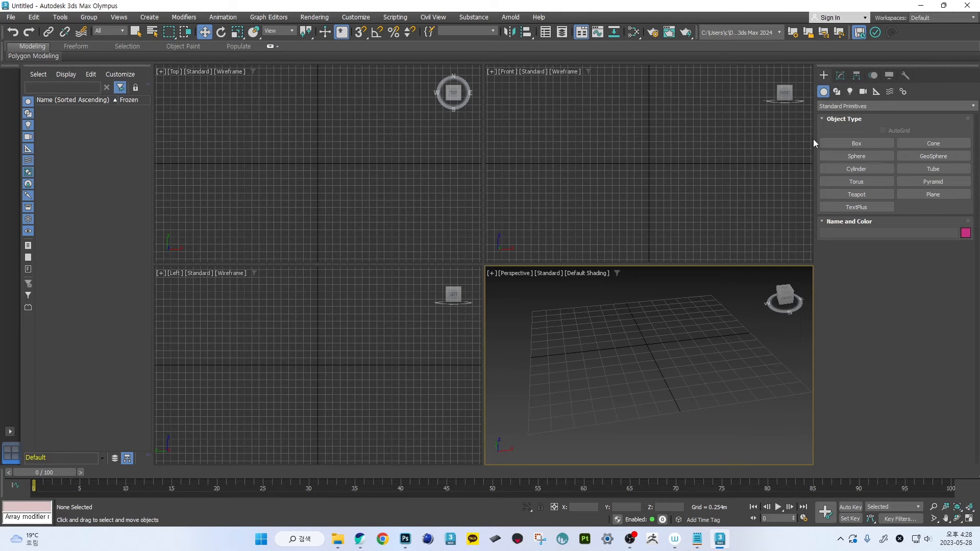
- Widen the command panel and return it to about its original width
drag(815, 141, 730, 142)
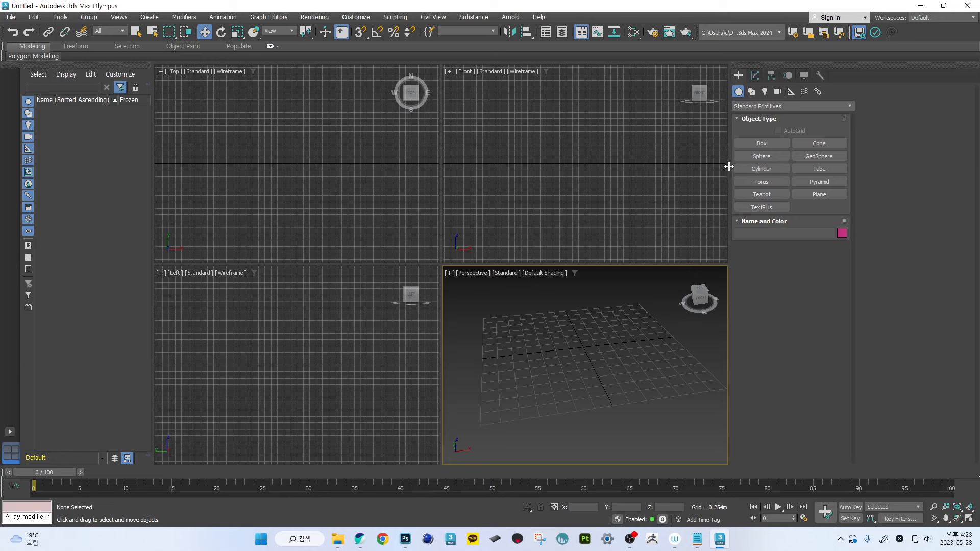
drag(729, 167, 818, 161)
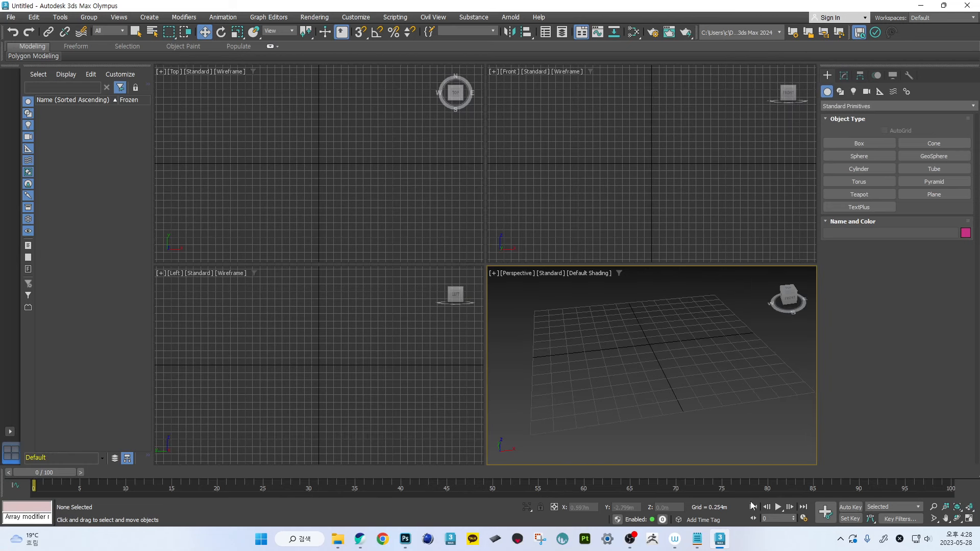
key(alt+Tab)
- Examine the Perspective grid from near and far by zooming and panning the view
middle_drag(615, 345, 626, 348)
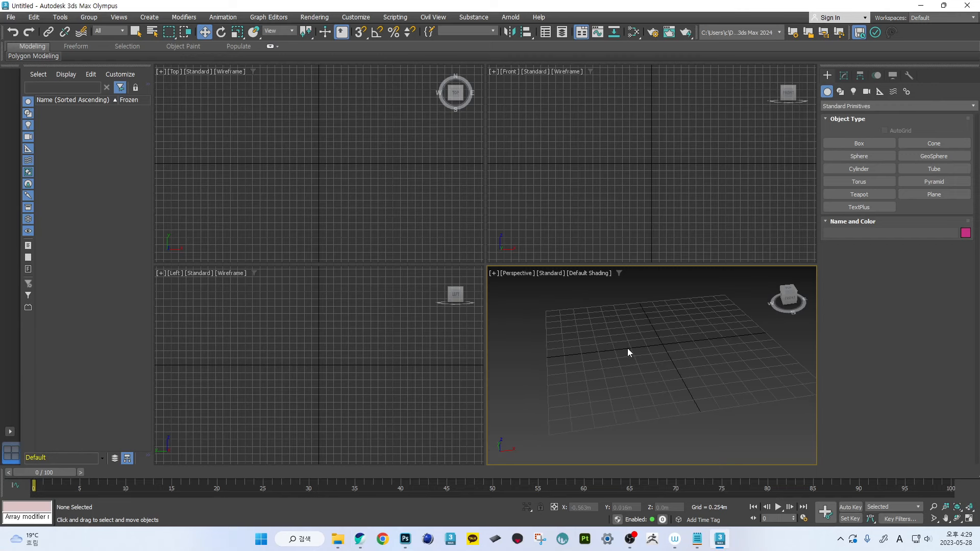
scroll(626, 348, up, 2)
scroll(627, 348, down, 6)
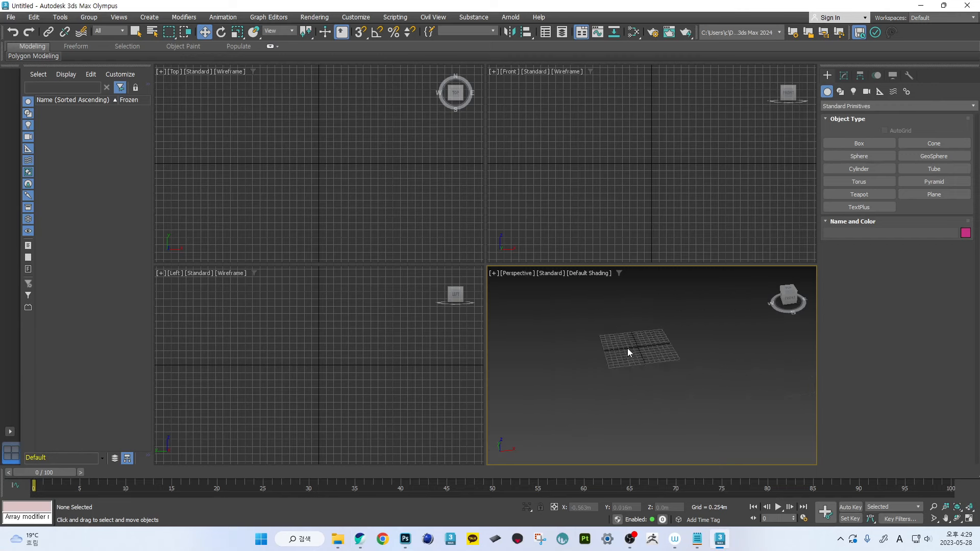
scroll(626, 348, up, 8)
scroll(628, 352, down, 2)
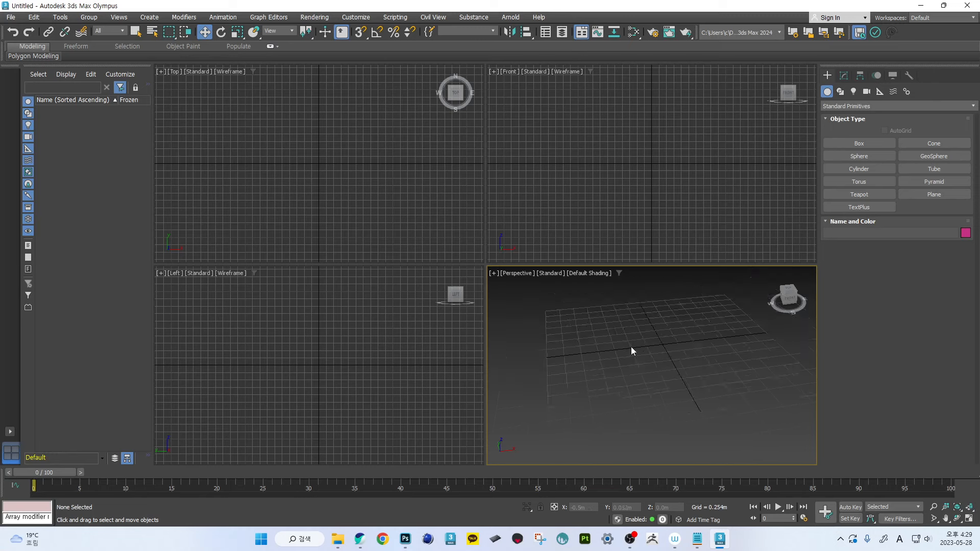
mouse_move(630, 347)
middle_down()
mouse_move(562, 361)
mouse_move(695, 346)
mouse_move(612, 352)
mouse_move(638, 352)
middle_up()
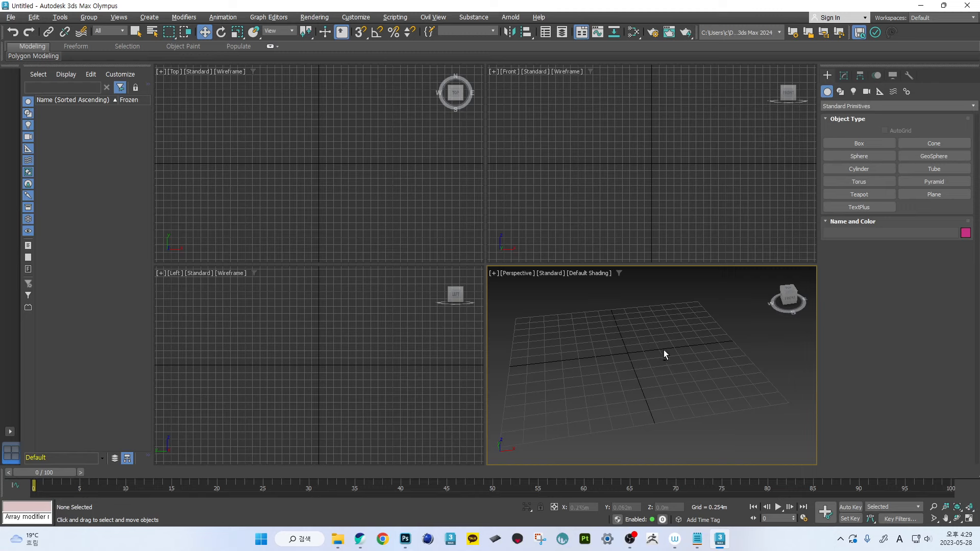
- Orbit around the Perspective grid to examine it from several angles and distances
alt+middle_drag(703, 349, 640, 362)
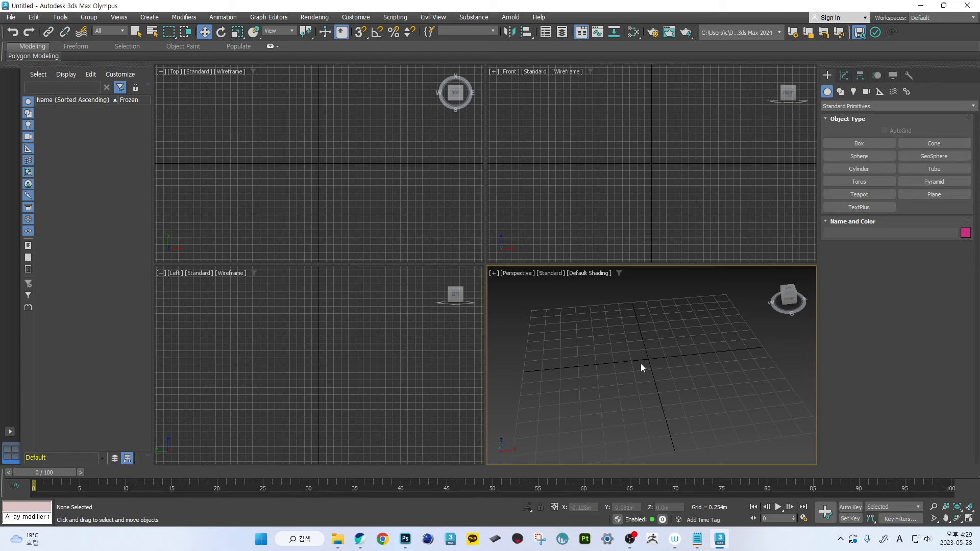
alt+middle_drag(669, 357, 653, 357)
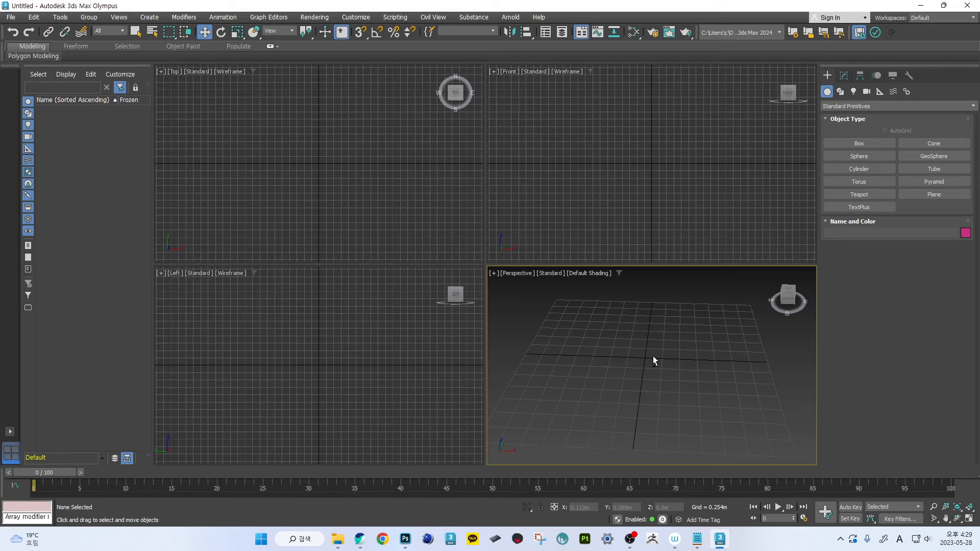
scroll(653, 356, down, 5)
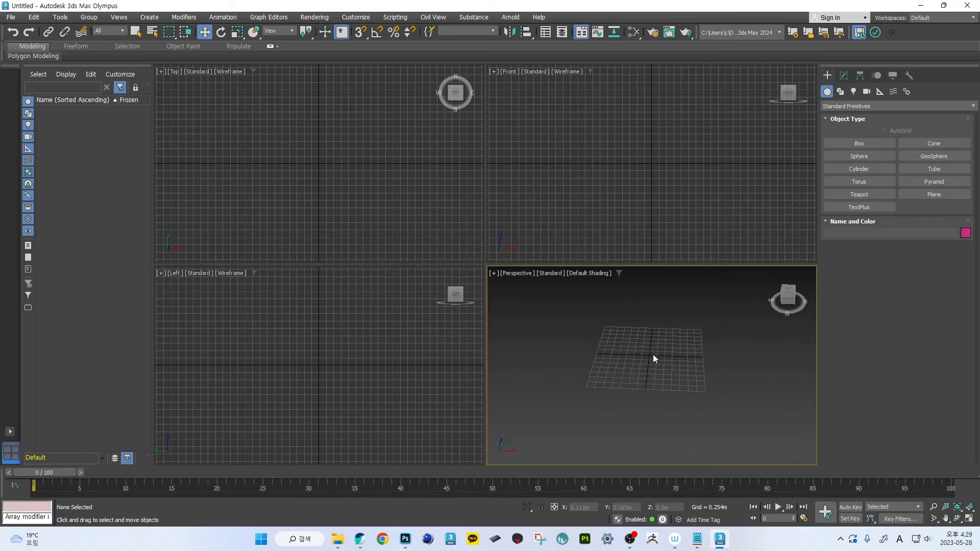
scroll(653, 354, up, 3)
middle_drag(623, 355, 660, 351)
scroll(660, 351, up, 3)
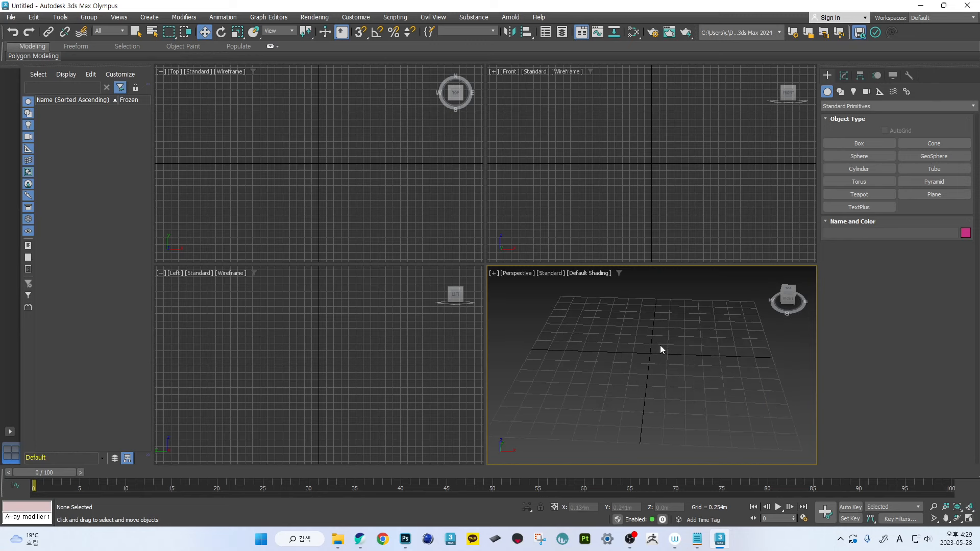
alt+middle_drag(599, 344, 661, 349)
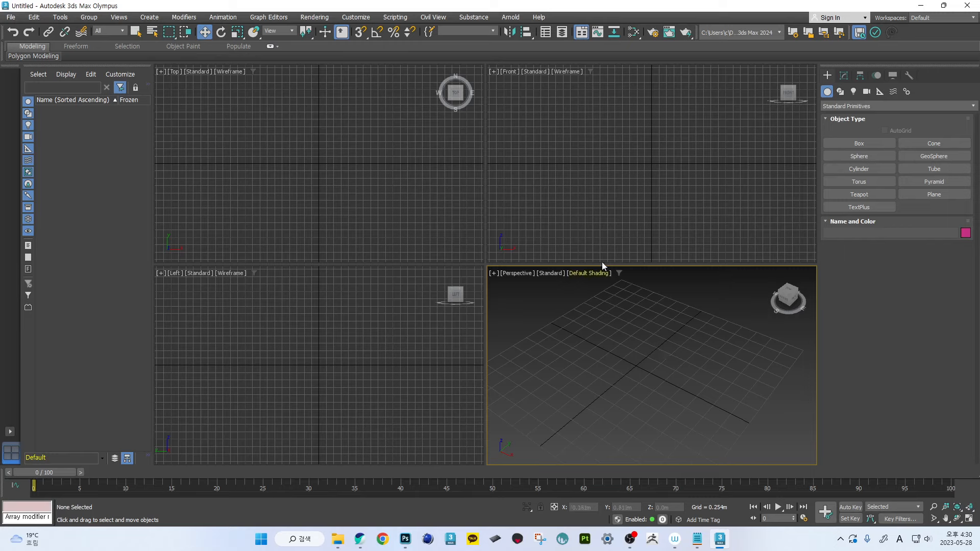
- Switch the active viewport repeatedly among Top, Front, Left and Perspective, ending in the Top viewport
click(576, 174)
click(355, 166)
click(341, 333)
click(593, 335)
click(594, 187)
click(405, 182)
click(383, 330)
click(592, 334)
click(592, 189)
click(409, 183)
click(385, 330)
click(573, 324)
click(595, 198)
click(356, 196)
click(328, 323)
click(428, 198)
click(622, 182)
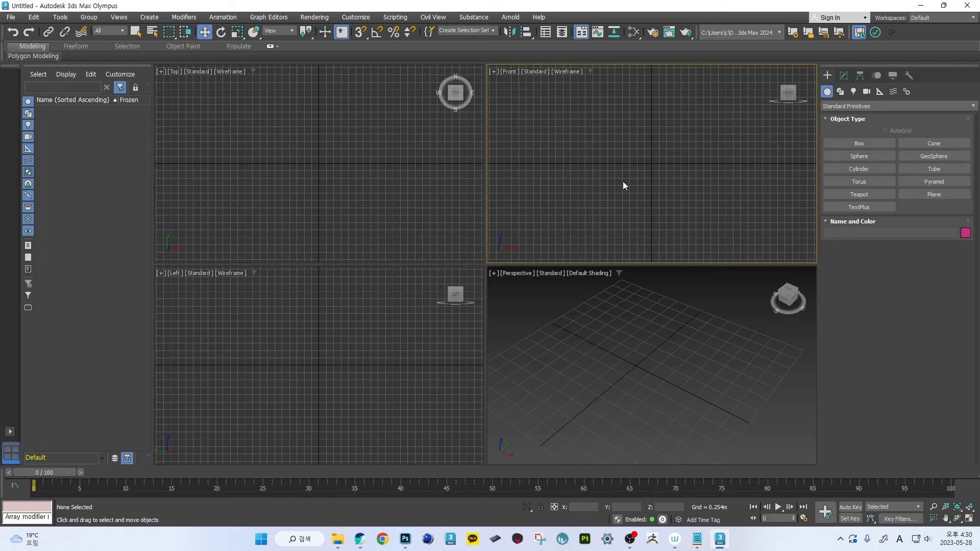
click(350, 177)
click(616, 147)
click(257, 119)
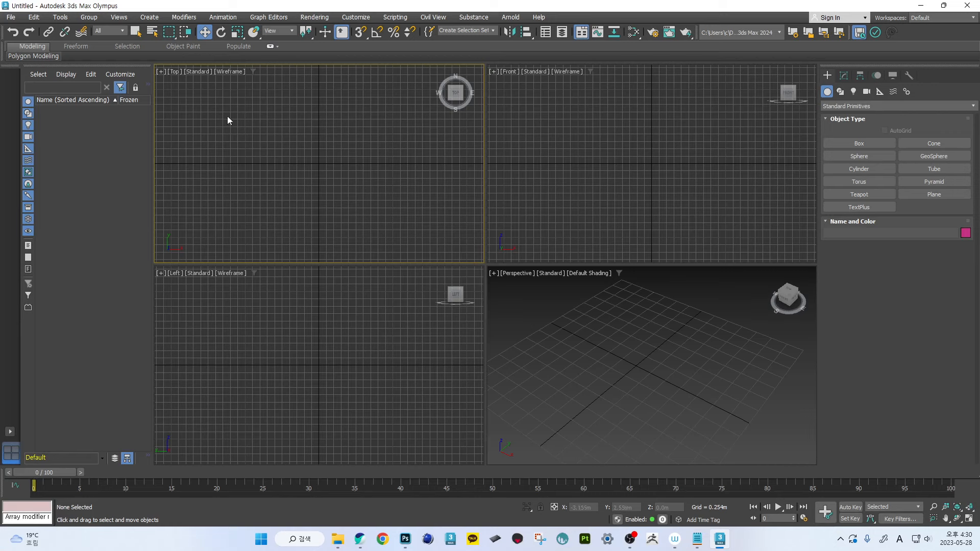
- Examine the available view directions for the Top, Front, Left and Perspective viewports, keeping each viewport's view
click(174, 71)
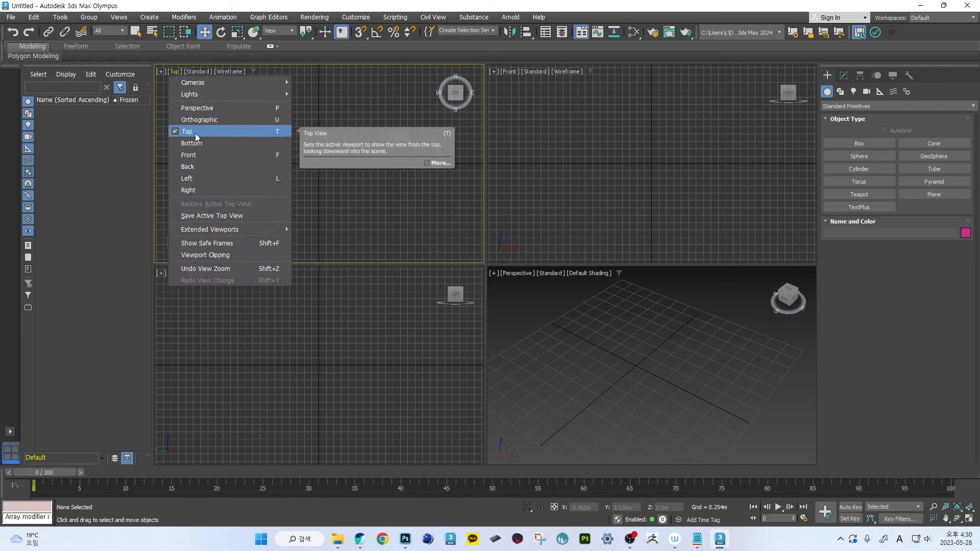
click(510, 71)
click(510, 72)
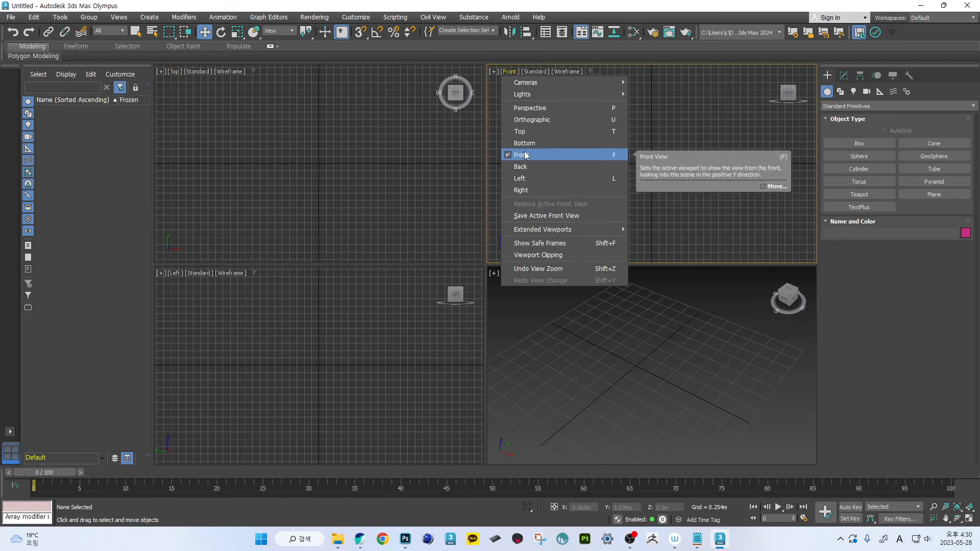
click(171, 273)
click(170, 274)
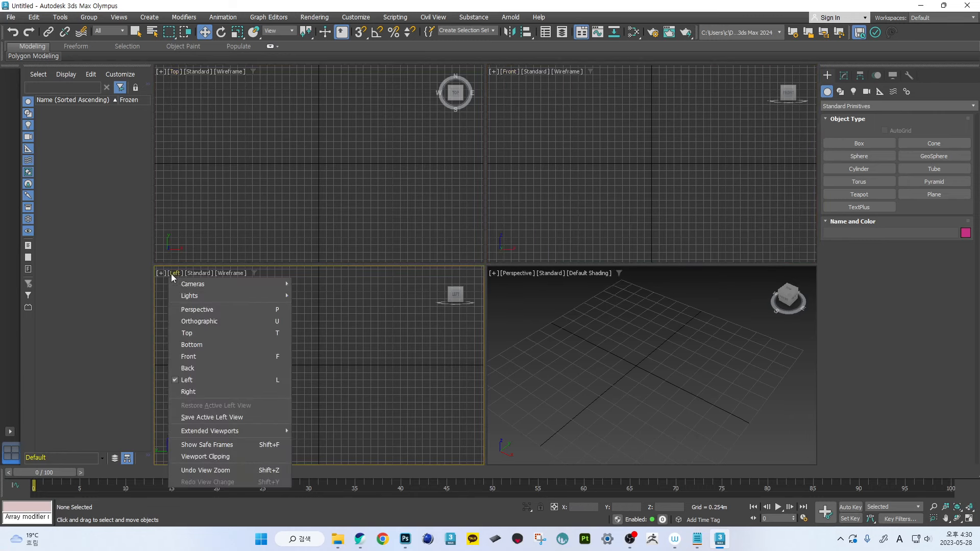
click(516, 274)
click(515, 274)
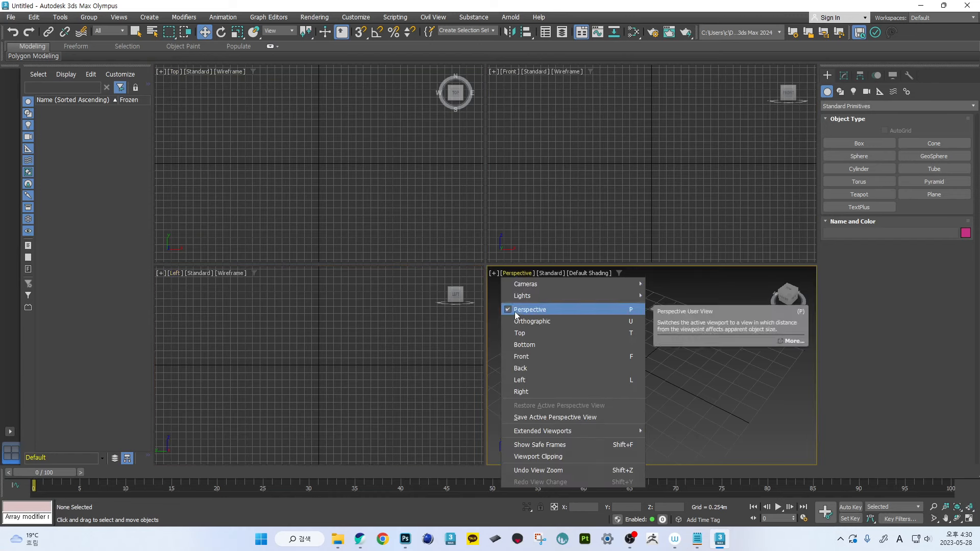
click(706, 361)
- Start the Teapot primitive with the Perspective view turned to a corner-on angle
scroll(684, 345, down, 3)
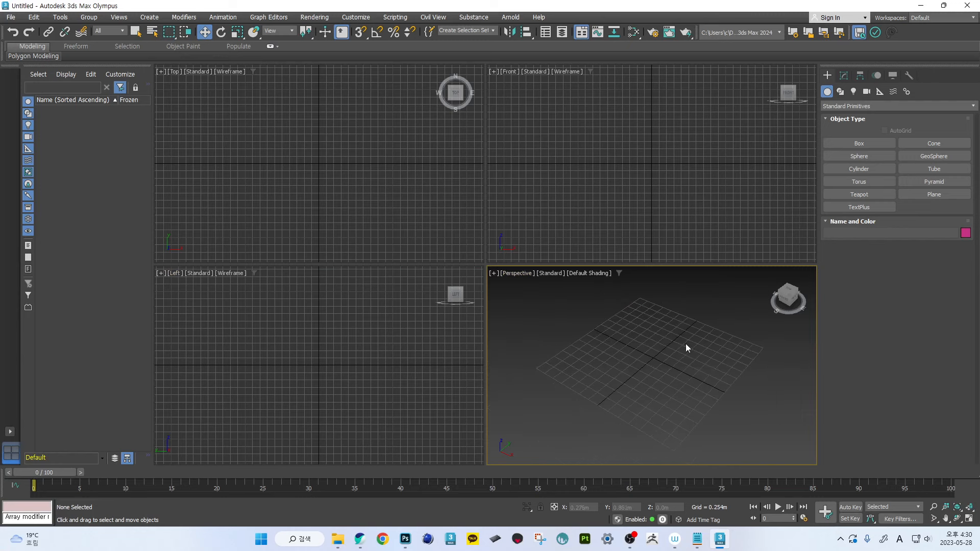
alt+middle_drag(710, 365, 690, 350)
scroll(685, 344, up, 2)
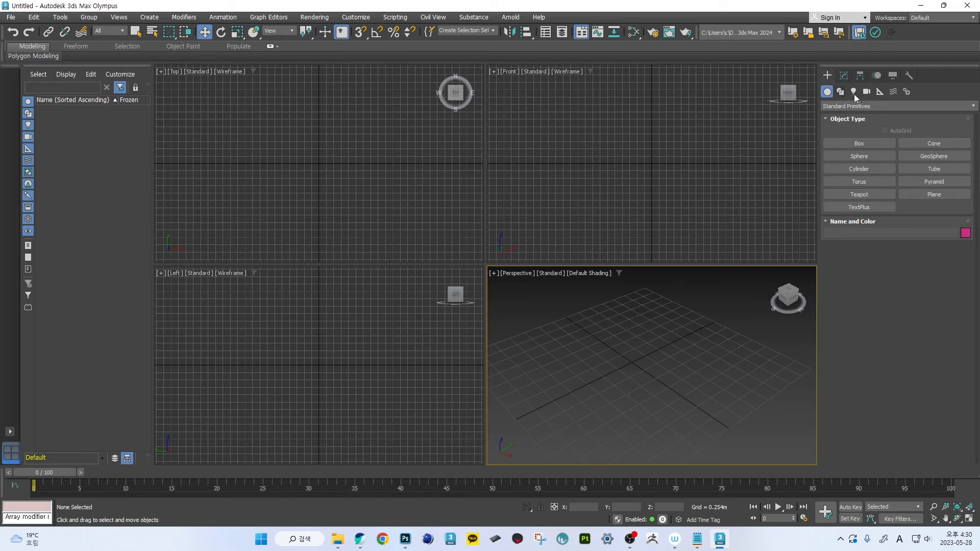
click(826, 91)
click(871, 194)
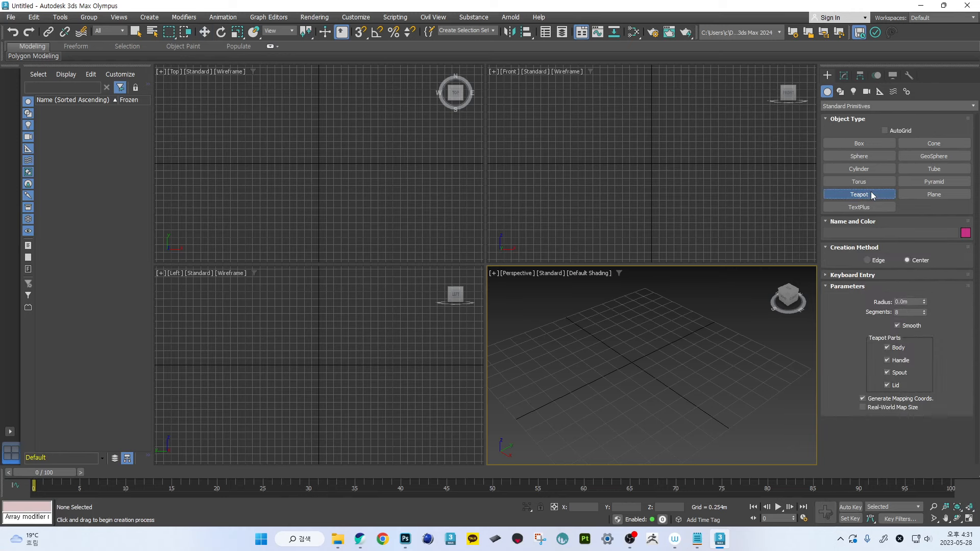
click(647, 357)
drag(646, 357, 655, 385)
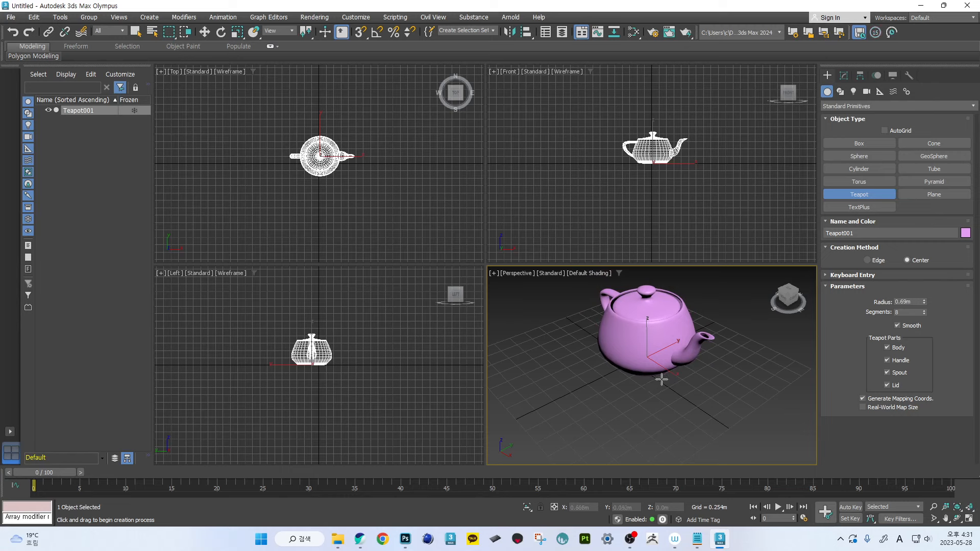
key(ctrl+z)
- Create a teapot with a radius of about 0.736 m near the grid centre in the Perspective viewport
click(647, 372)
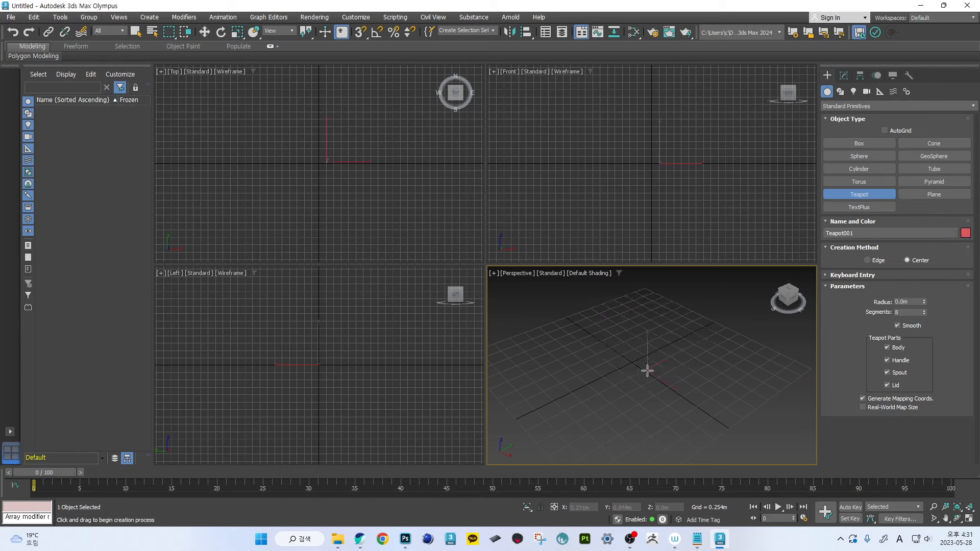
drag(647, 372, 652, 404)
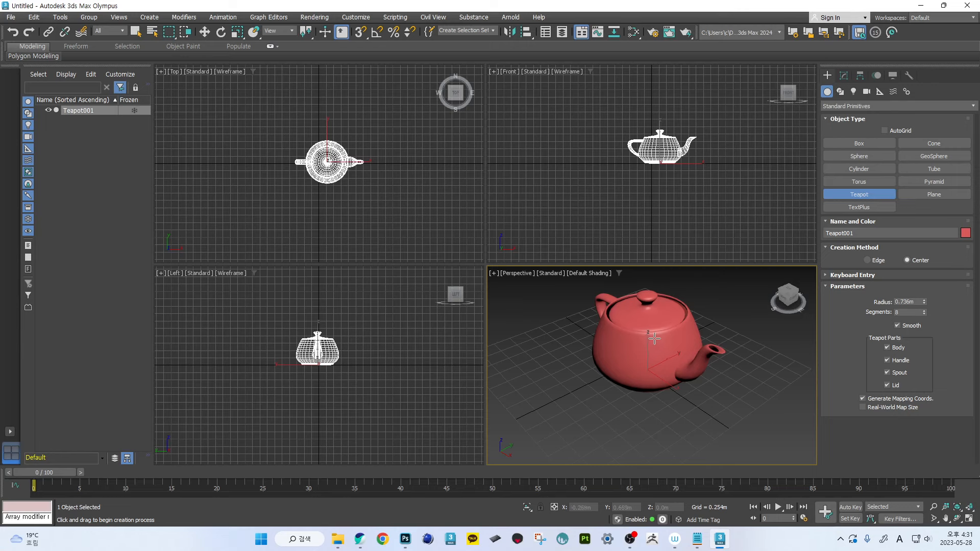
middle_drag(654, 338, 638, 363)
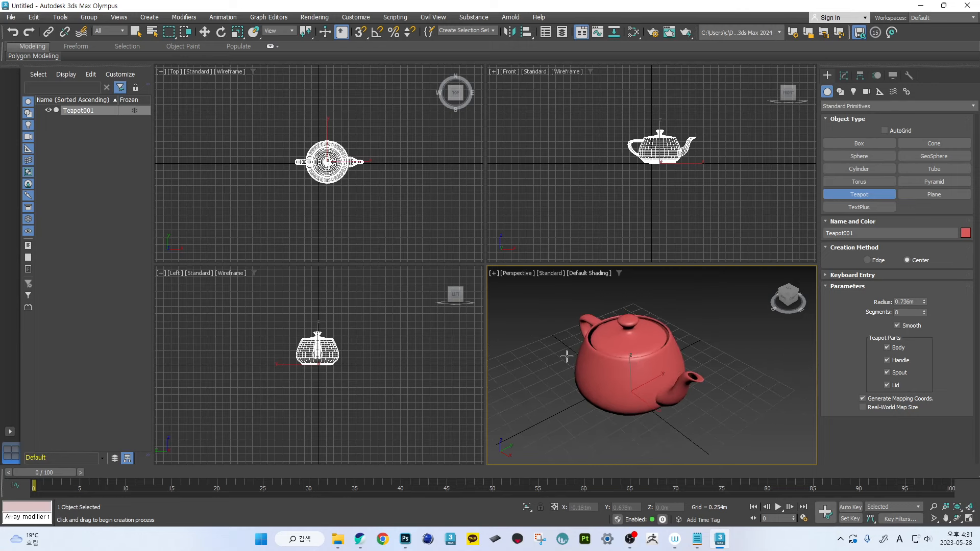
- Examine the teapot in the Perspective viewport from several angles and distances, finishing on a close view with the spout in front
alt+middle_drag(530, 352, 608, 361)
scroll(662, 358, up, 3)
scroll(608, 360, down, 5)
alt+middle_drag(708, 374, 623, 373)
scroll(623, 372, up, 5)
alt+middle_drag(715, 369, 735, 368)
scroll(692, 370, down, 5)
middle_drag(645, 372, 664, 362)
scroll(697, 354, up, 4)
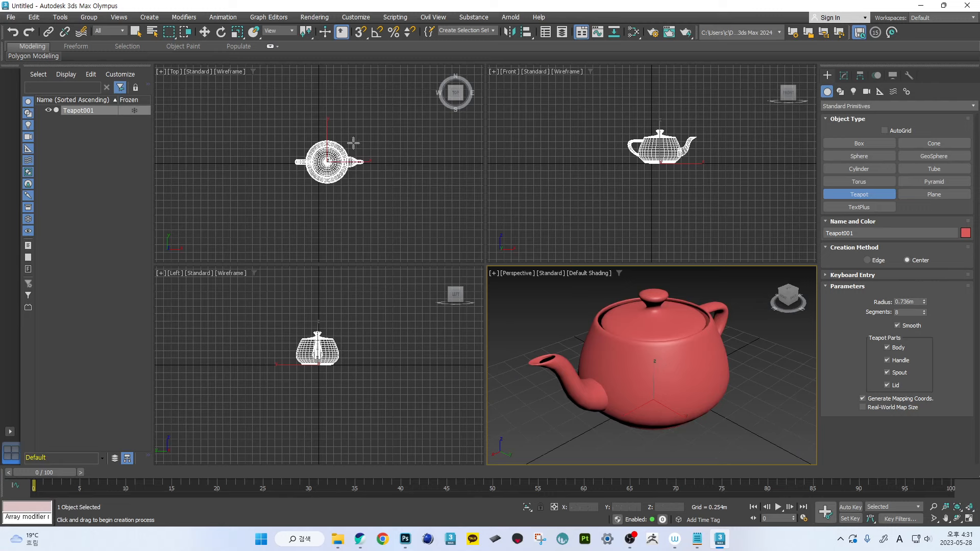
mouse_move(643, 310)
middle_down()
mouse_move(614, 333)
mouse_move(637, 321)
middle_up()
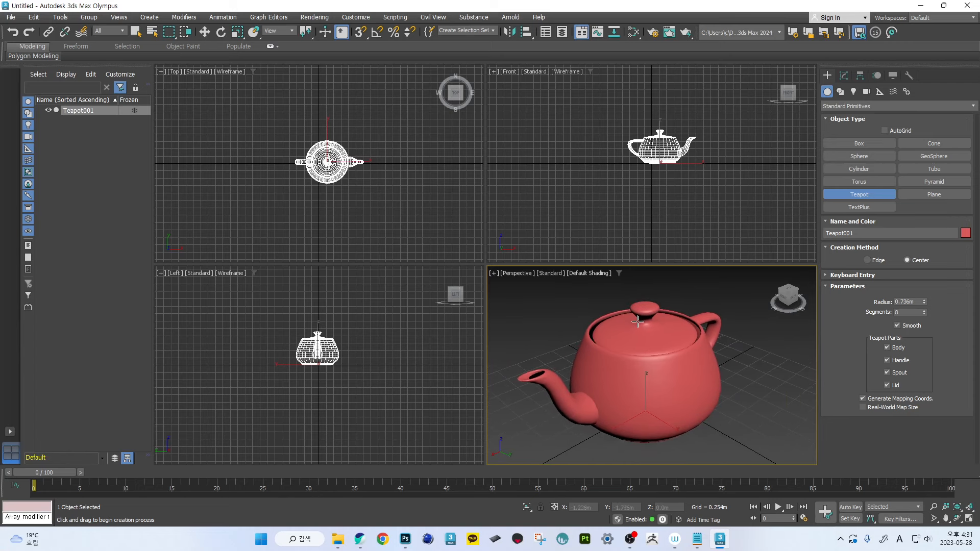
- Enlarge and centre the wireframe teapot in the Top, Front and Left viewports
scroll(365, 187, up, 4)
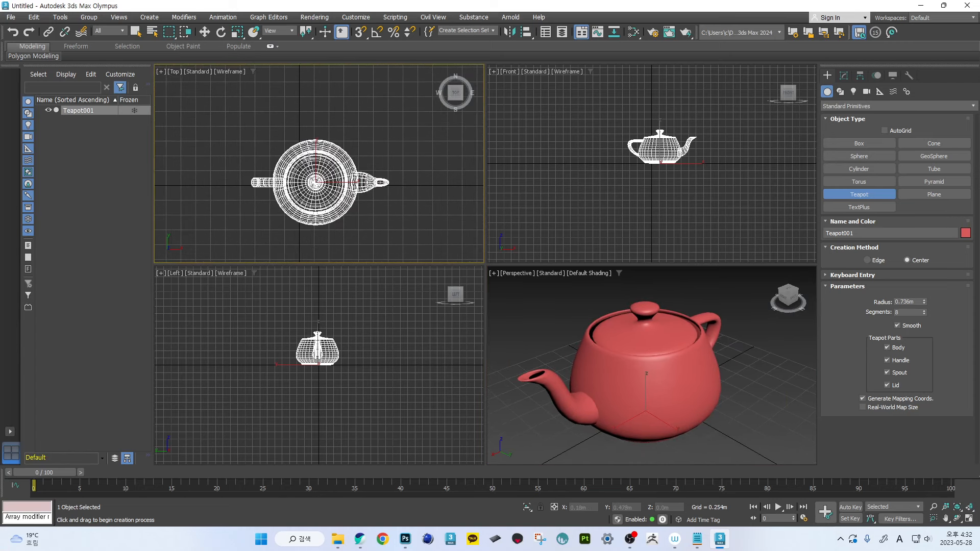
middle_drag(309, 159, 306, 149)
scroll(566, 166, up, 4)
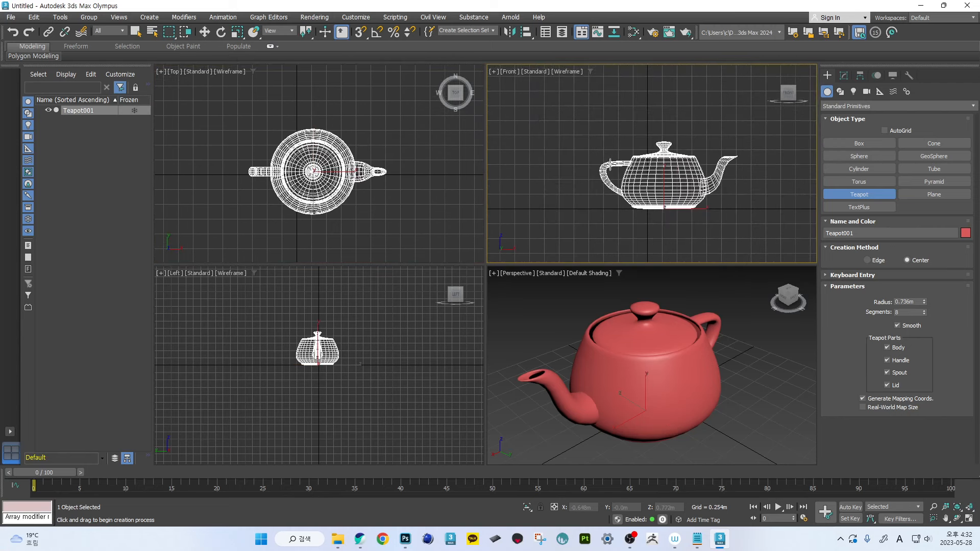
scroll(342, 343, up, 4)
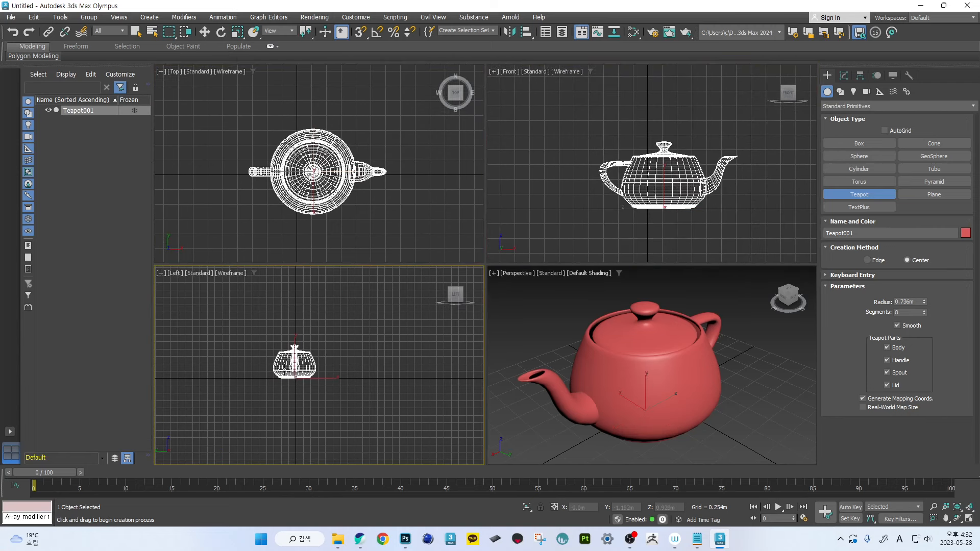
middle_drag(368, 182, 373, 177)
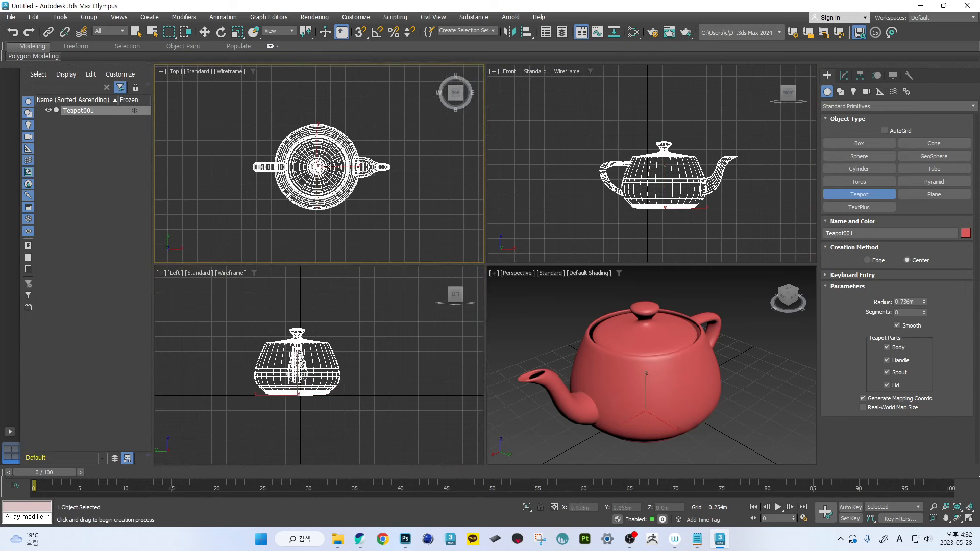
mouse_move(636, 361)
middle_down()
mouse_move(674, 347)
mouse_move(650, 364)
middle_up()
mouse_move(372, 187)
middle_down()
mouse_move(359, 201)
mouse_move(356, 188)
mouse_move(374, 187)
mouse_move(339, 191)
mouse_move(371, 193)
middle_up()
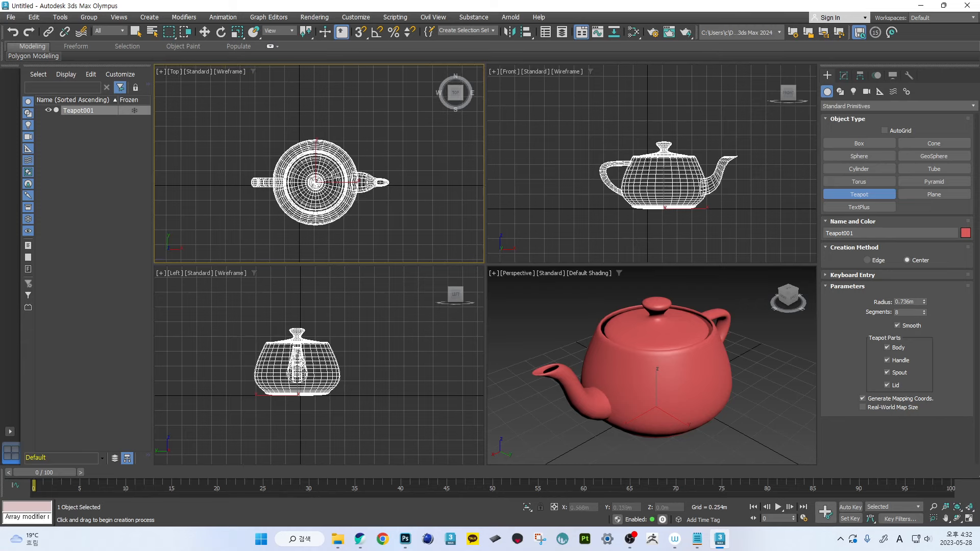
middle_drag(371, 193, 366, 187)
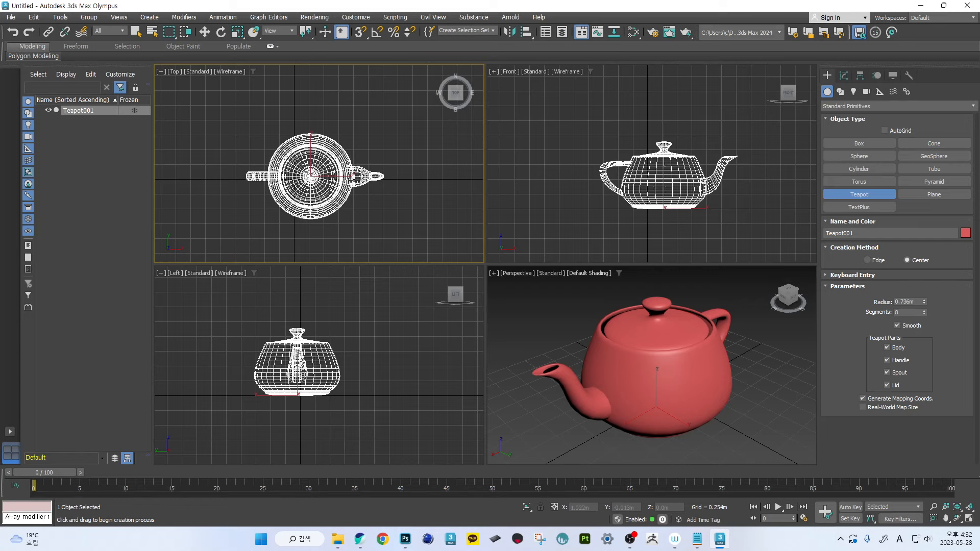
middle_drag(353, 179, 361, 181)
scroll(352, 178, up, 2)
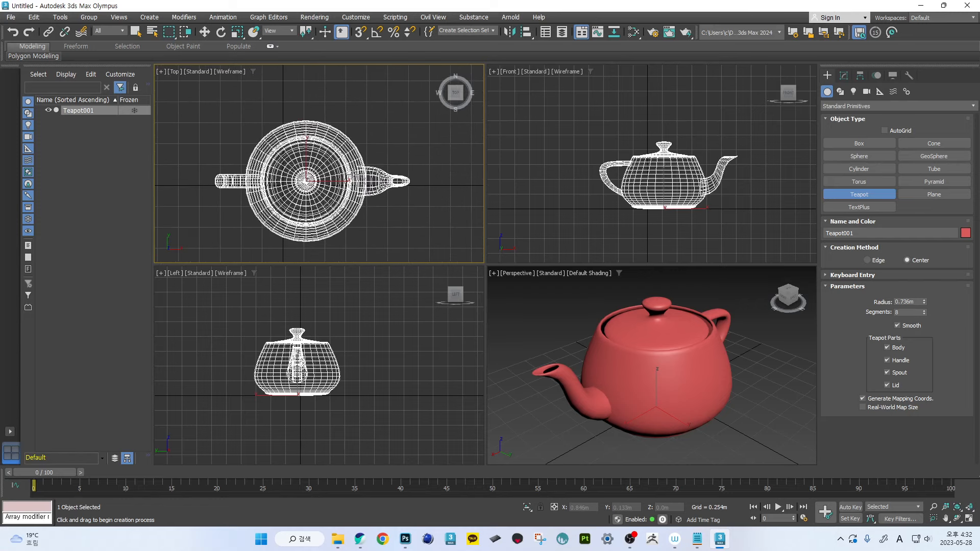
- Alternate the Top viewport between Wireframe and Default Shading, ending with Default Shading
middle_drag(314, 148, 347, 144)
key(F3)
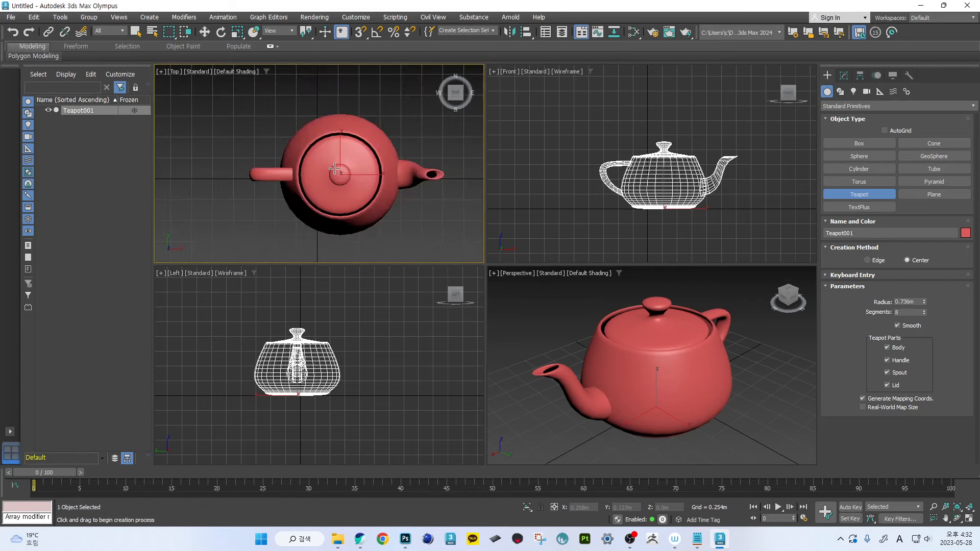
middle_drag(388, 173, 352, 177)
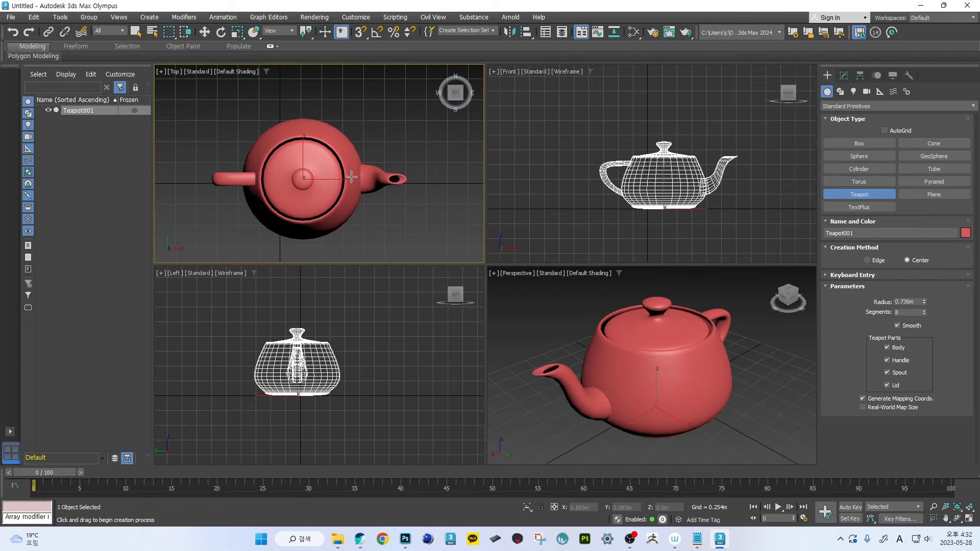
key(F3)
key(F3)
key(F3)
key(F3)
key(F3)
key(F3)
key(F3)
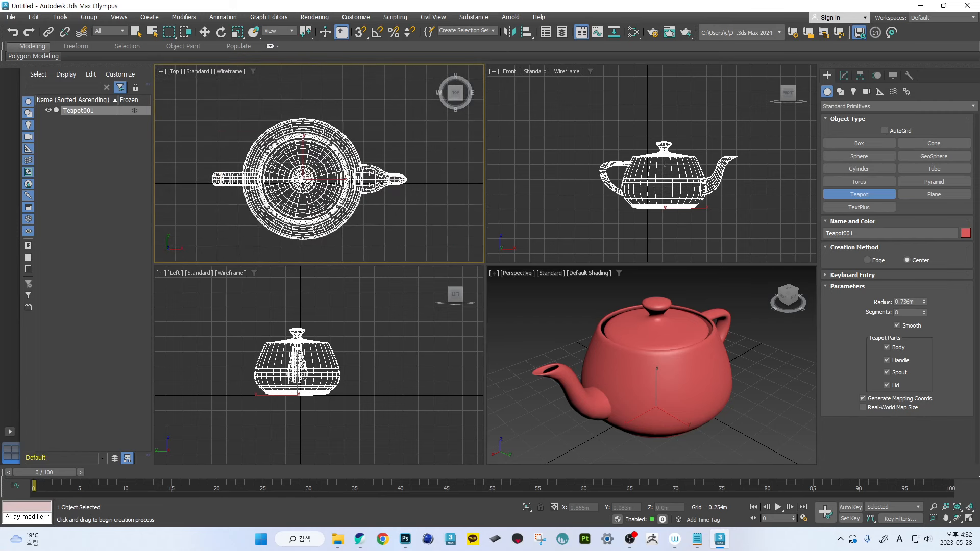
key(F3)
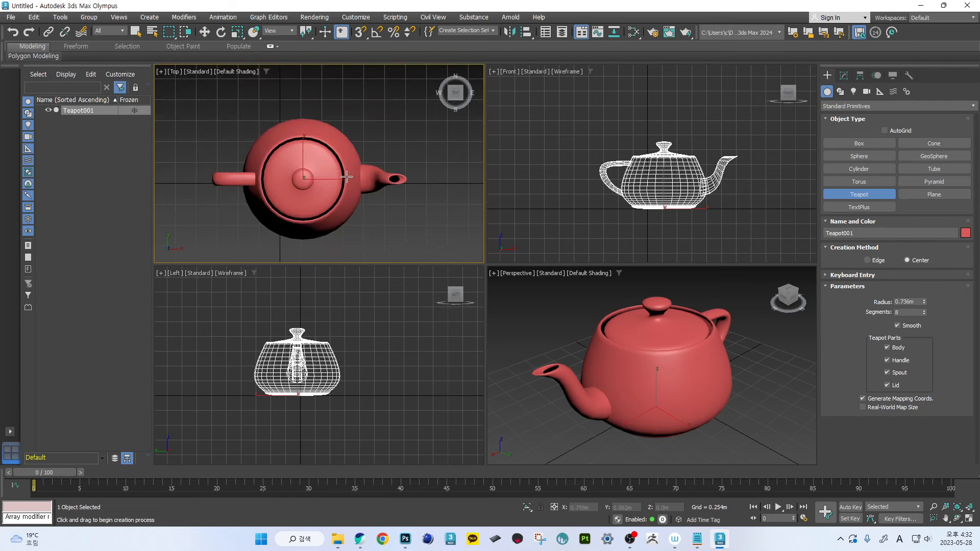
- Compare Edged Faces, Wireframe and Default Shading on the teapot in the Top viewport, ending with Default Shading
key(F4)
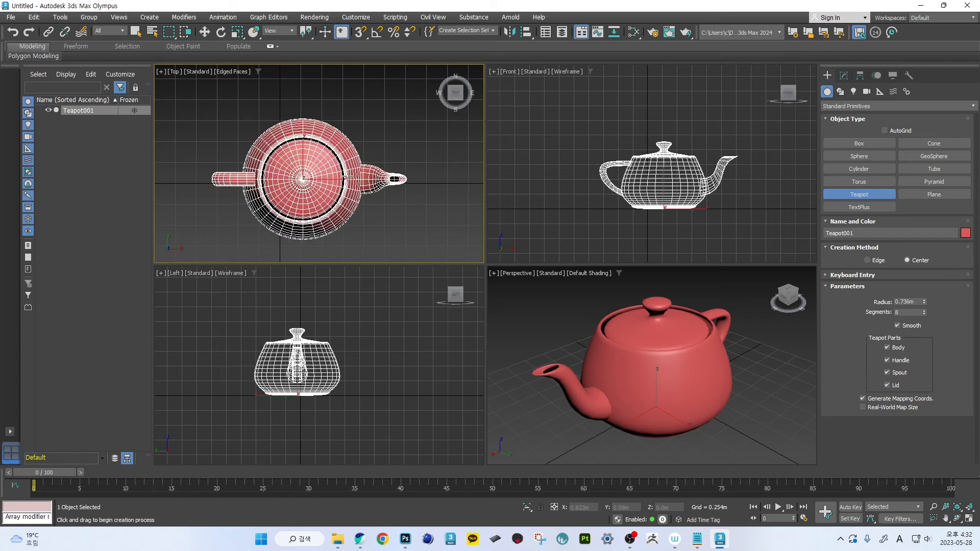
key(F4)
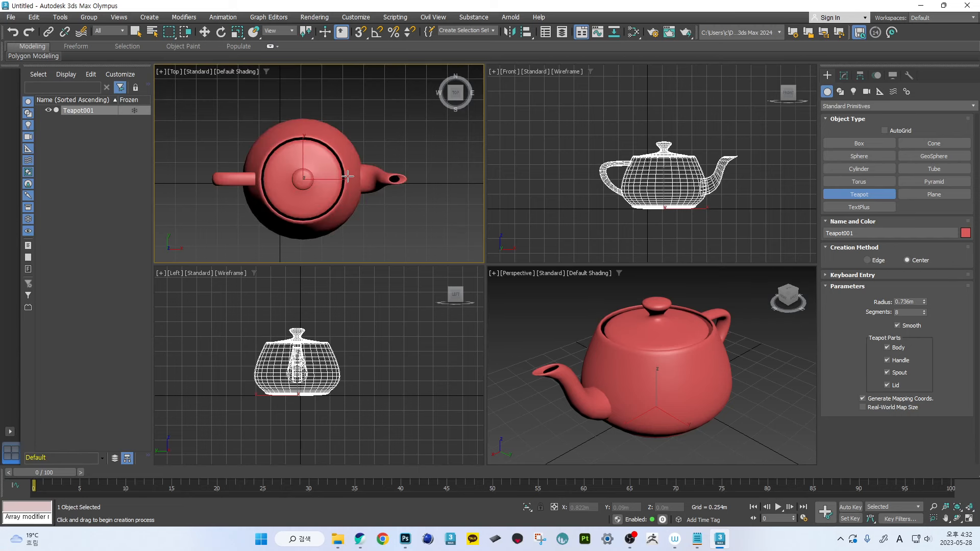
key(F4)
key(F4)
key(F4)
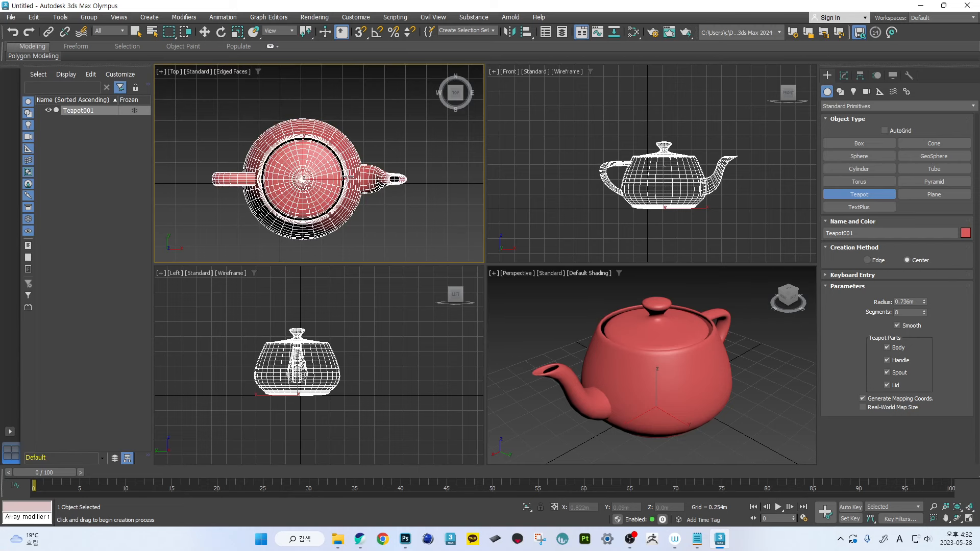
key(F4)
key(F4)
key(F4)
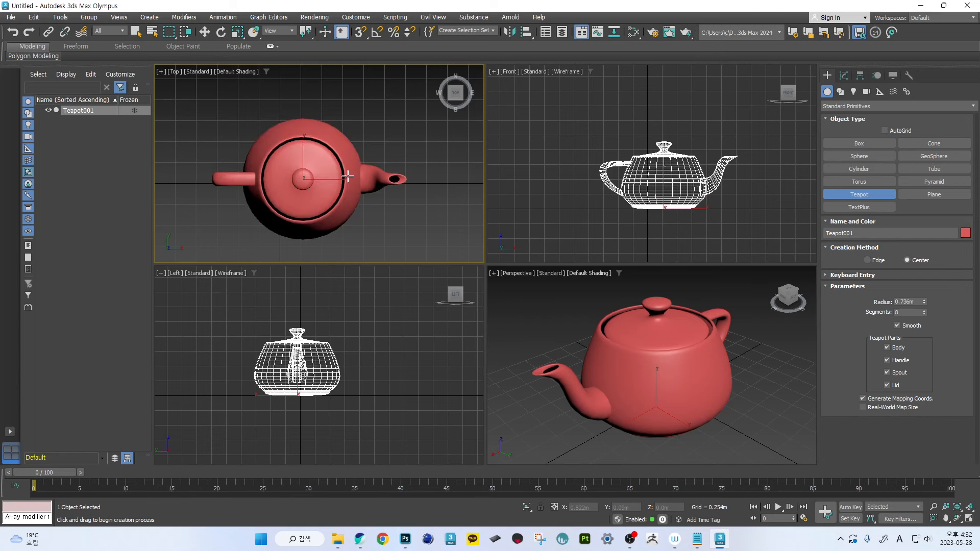
key(F3)
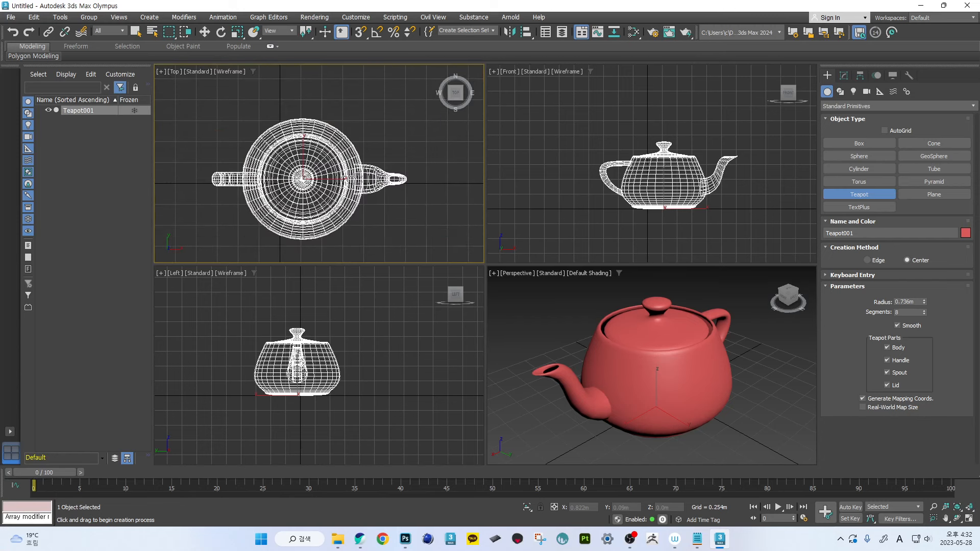
key(F3)
key(F4)
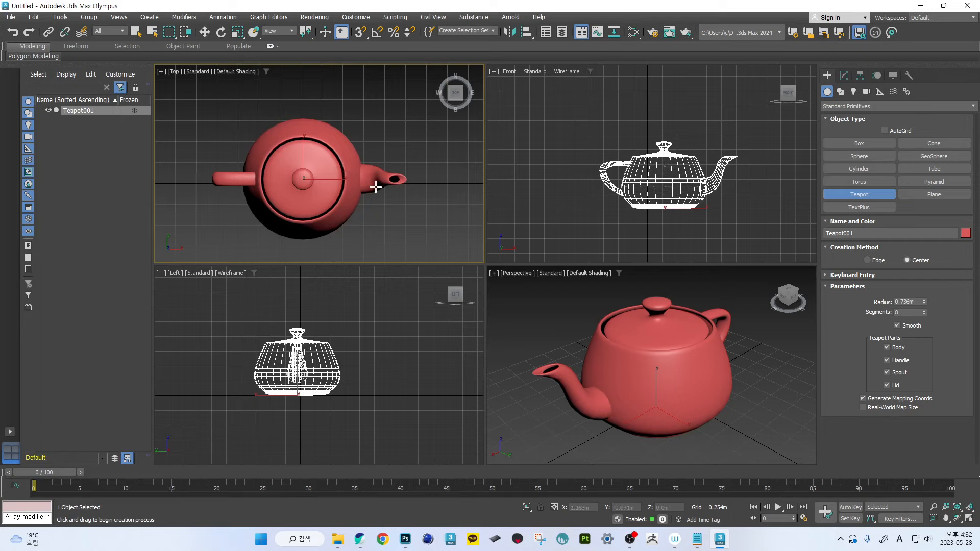
middle_drag(296, 177, 335, 174)
- Display the teapot as shaded with Edged Faces in both the Front and Left viewports
middle_drag(576, 159, 551, 167)
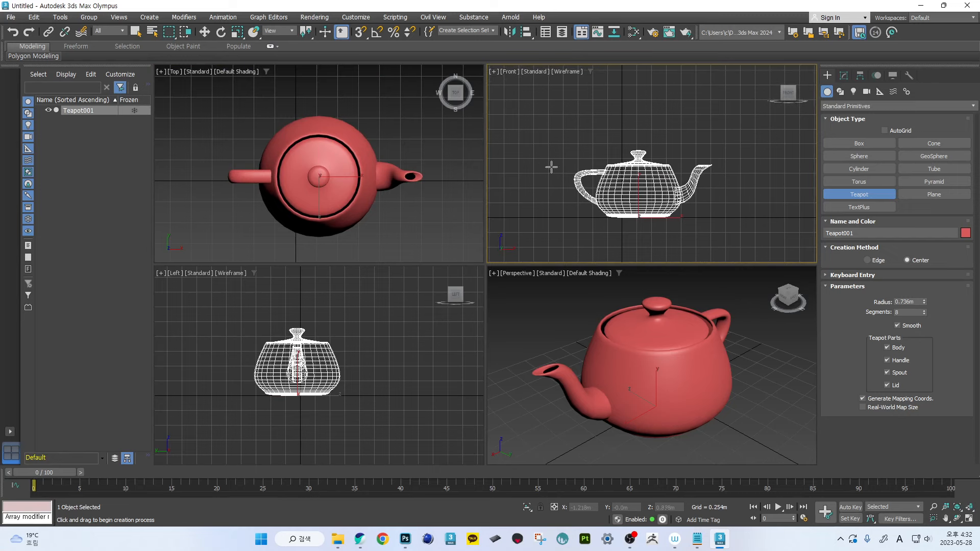
key(F3)
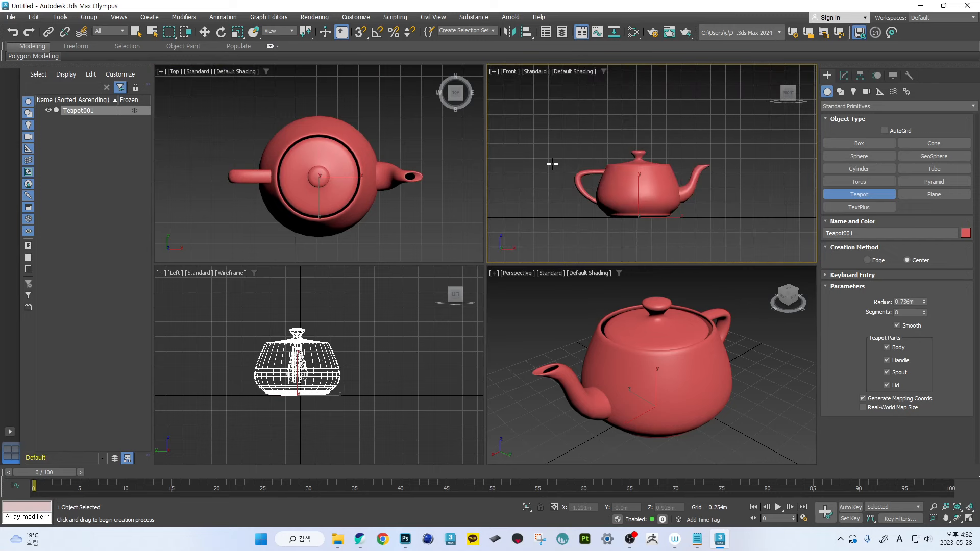
key(F4)
mouse_move(334, 348)
middle_down()
mouse_move(339, 339)
mouse_move(345, 346)
middle_up()
key(F3)
key(F4)
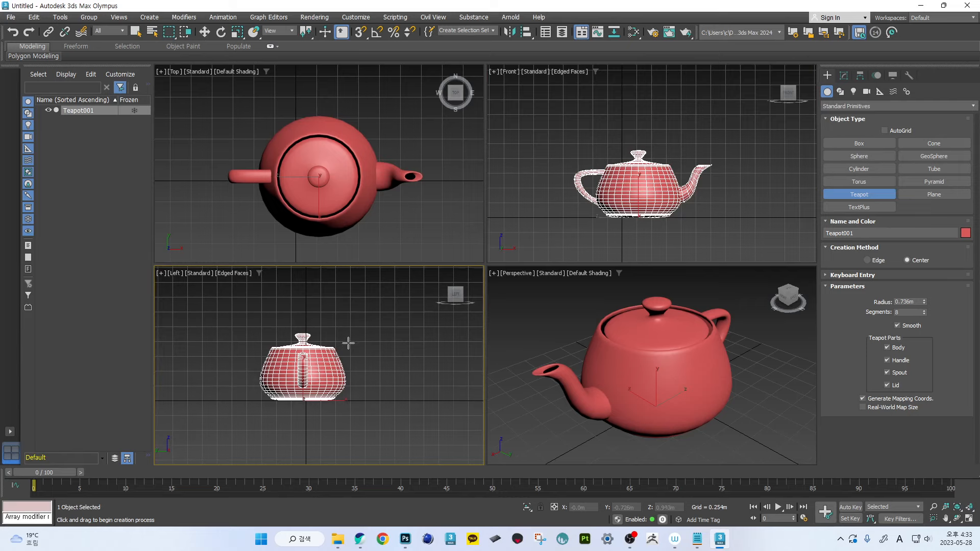
- Orbit the Top viewport out of its straight-down view to see the teapot from angled orthographic directions
middle_drag(347, 187, 363, 181)
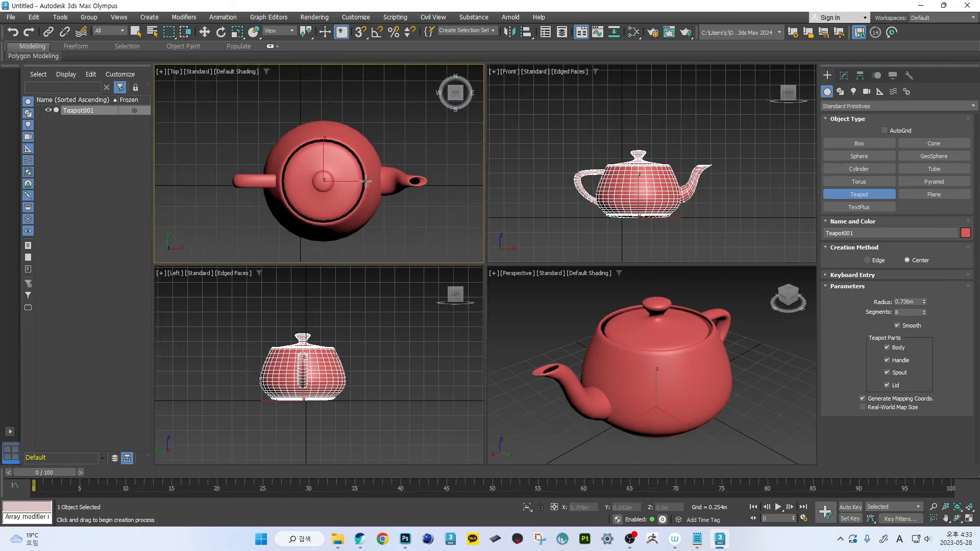
alt+middle_drag(388, 195, 343, 167)
scroll(324, 195, down, 3)
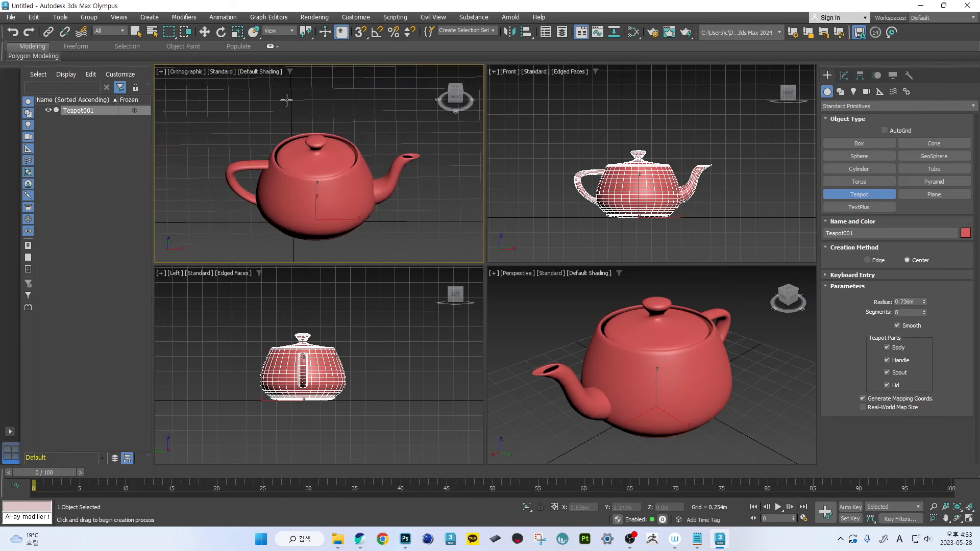
alt+middle_drag(287, 100, 318, 137)
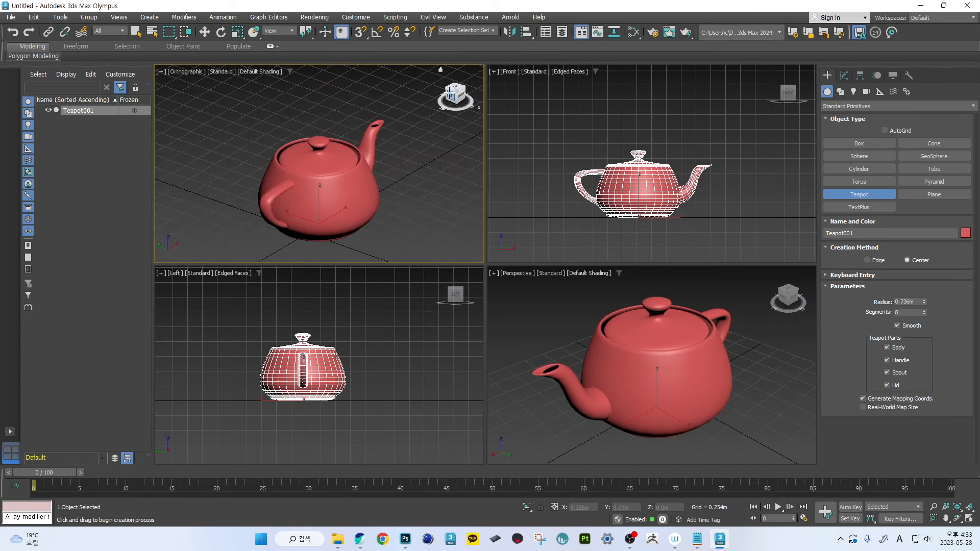
middle_drag(419, 151, 476, 121)
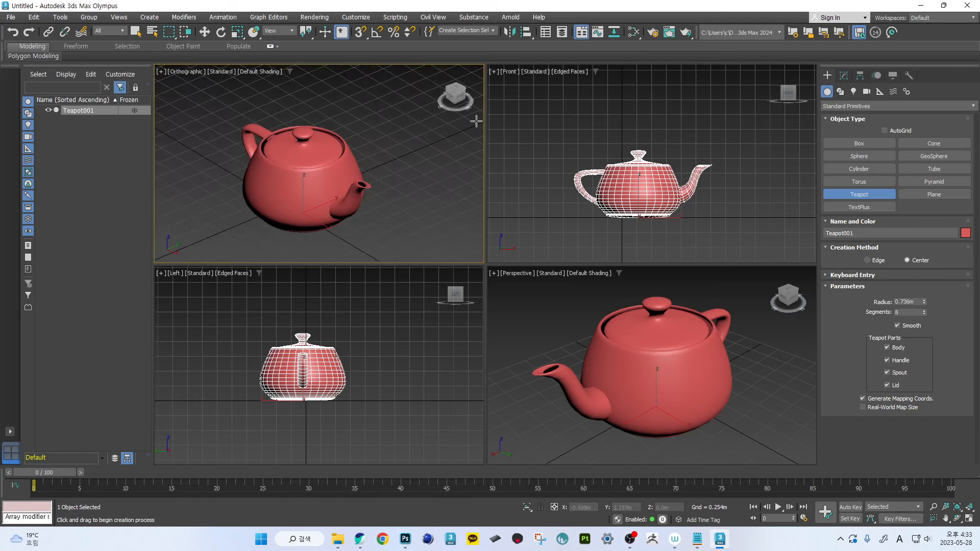
- Set the rotated orthographic viewport to the Right view, orbit it around the teapot, and switch it to the Front view
click(458, 97)
scroll(352, 156, up, 3)
mouse_move(358, 138)
middle_down()
mouse_move(352, 156)
mouse_move(375, 137)
middle_up()
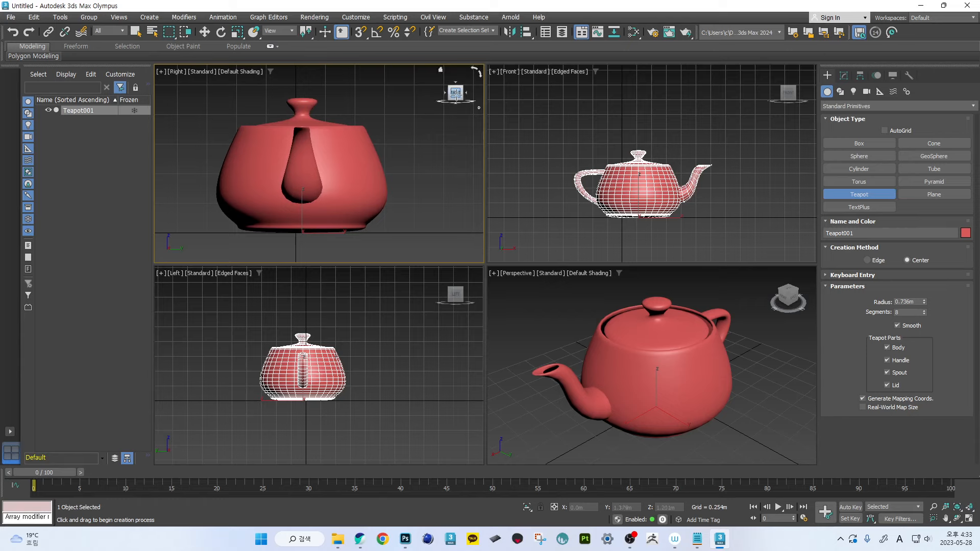
alt+middle_drag(339, 130, 440, 128)
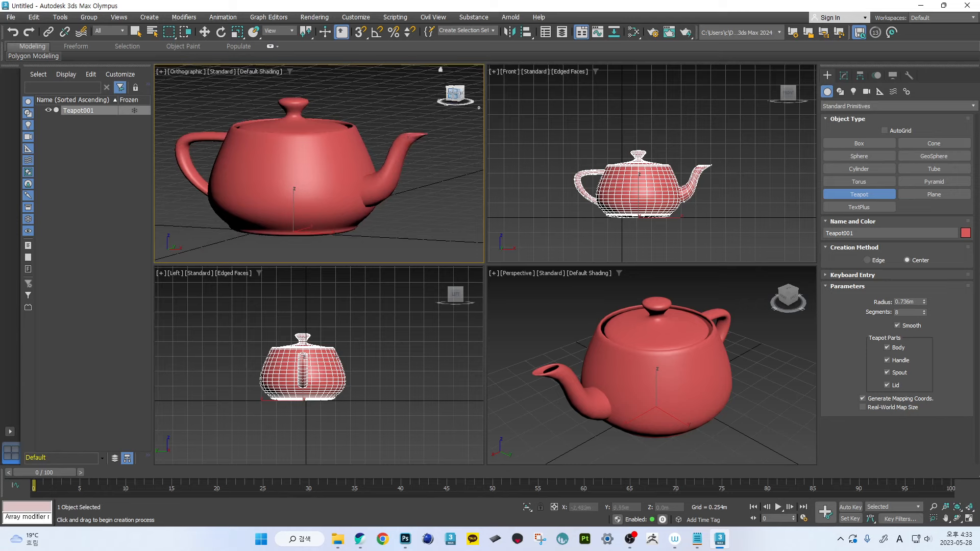
key(f)
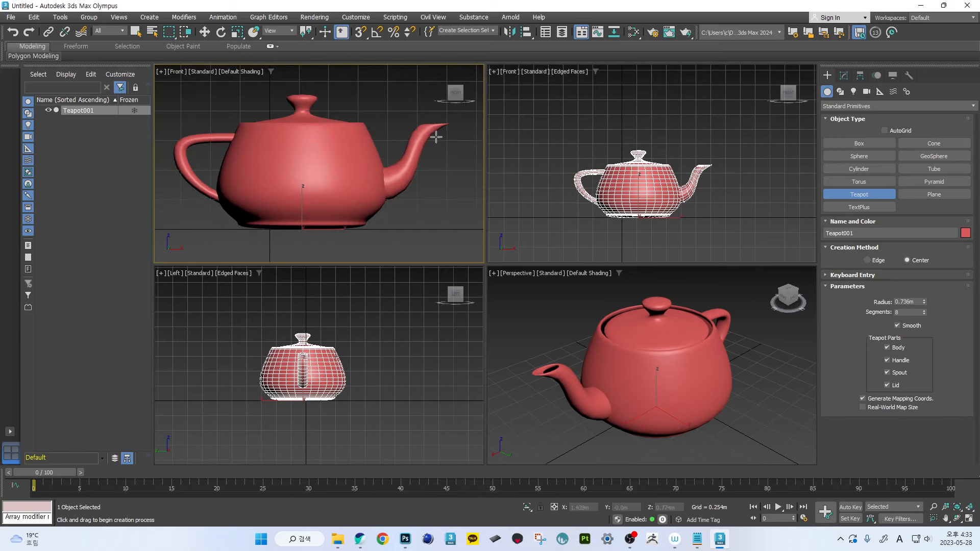
- Orbit the shaded Front view to look down on the teapot and snap it to the exact Top view
alt+middle_drag(387, 114, 374, 162)
scroll(384, 175, down, 5)
scroll(385, 186, up, 3)
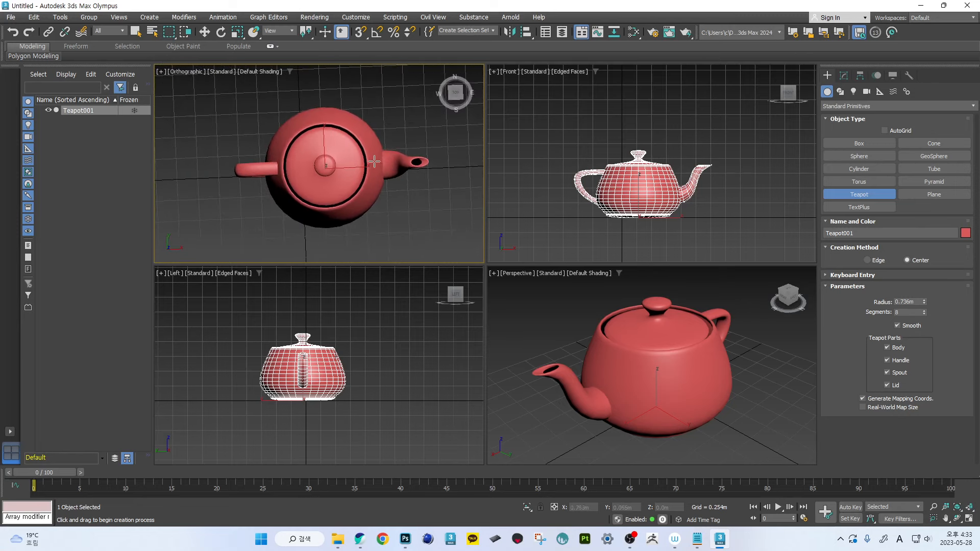
click(453, 91)
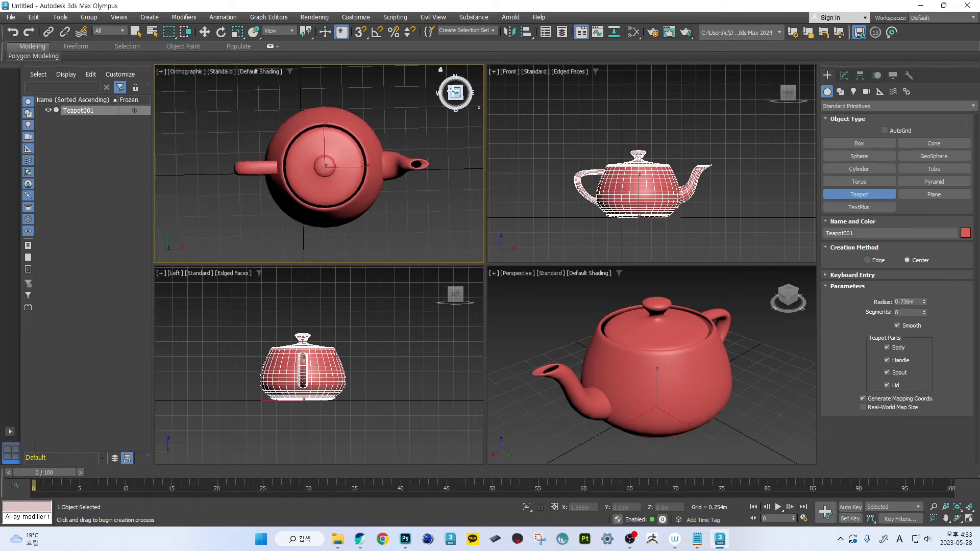
middle_drag(403, 143, 359, 153)
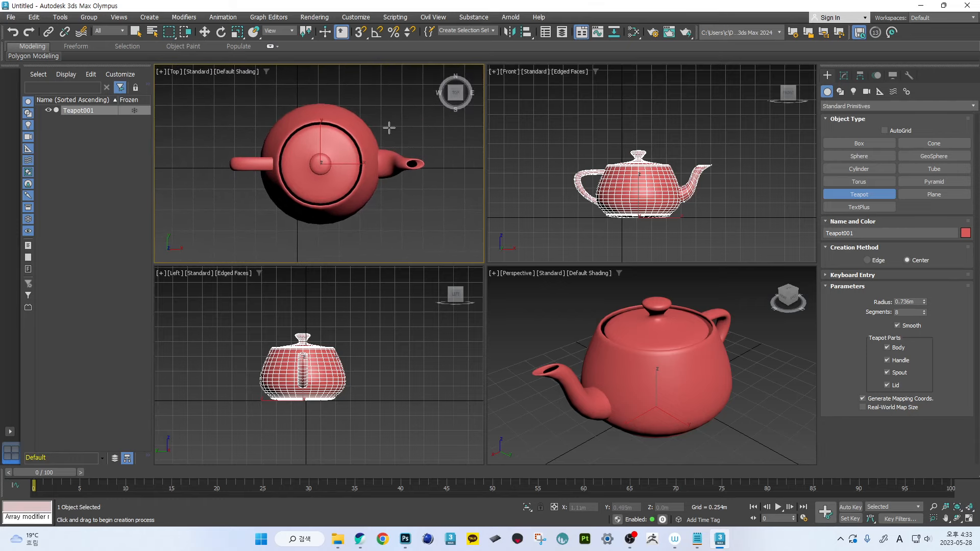
- Orbit the Top viewport beneath and around the teapot, and snap it to a level edge-on orthographic view
alt+middle_drag(368, 227, 377, 81)
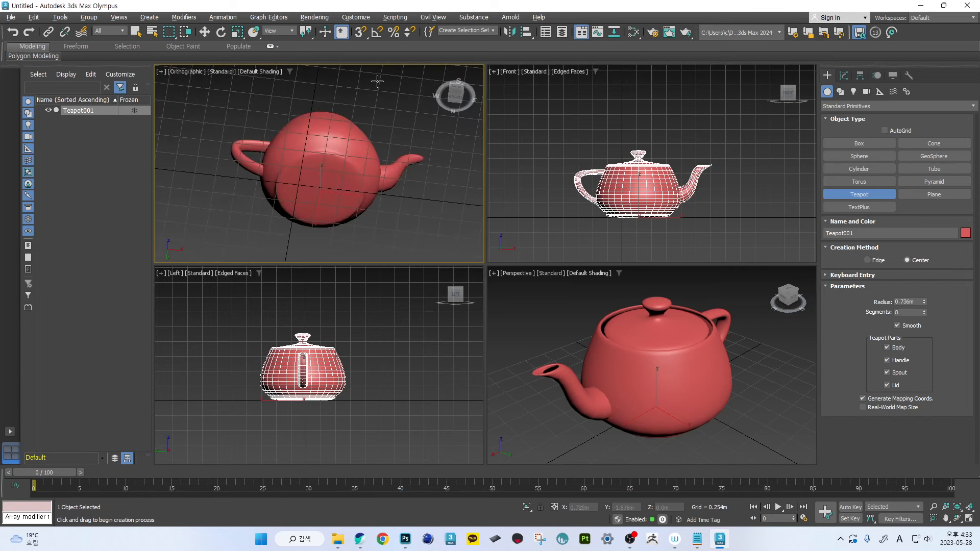
click(455, 97)
alt+middle_drag(348, 153, 424, 132)
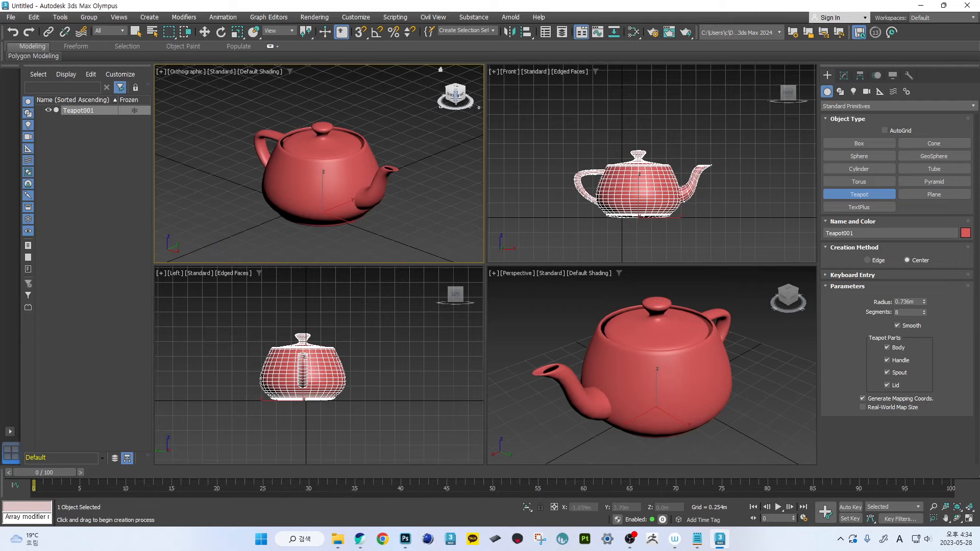
click(456, 95)
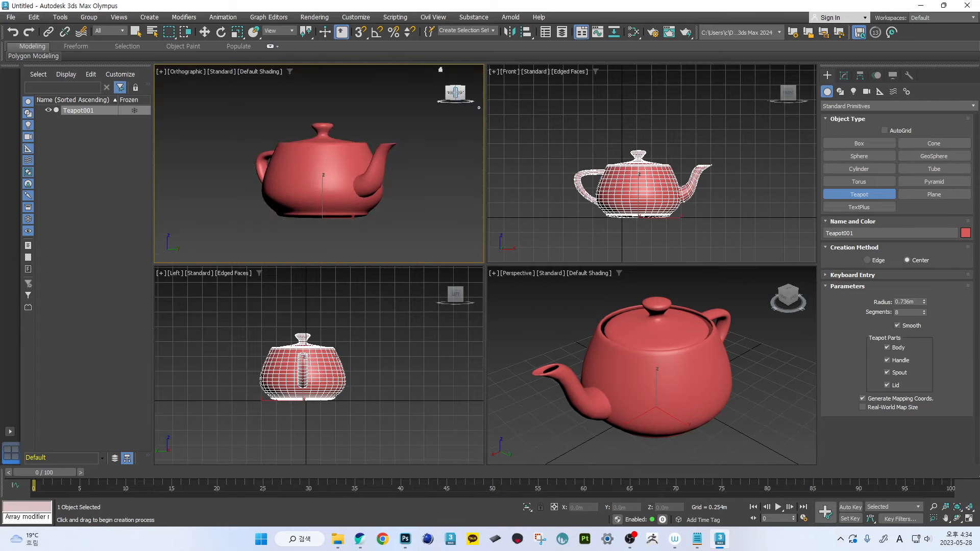
- Orbit the Orthographic viewport around the teapot, snap it to the Front view, and orbit it back to an angled view
alt+middle_drag(403, 118, 399, 156)
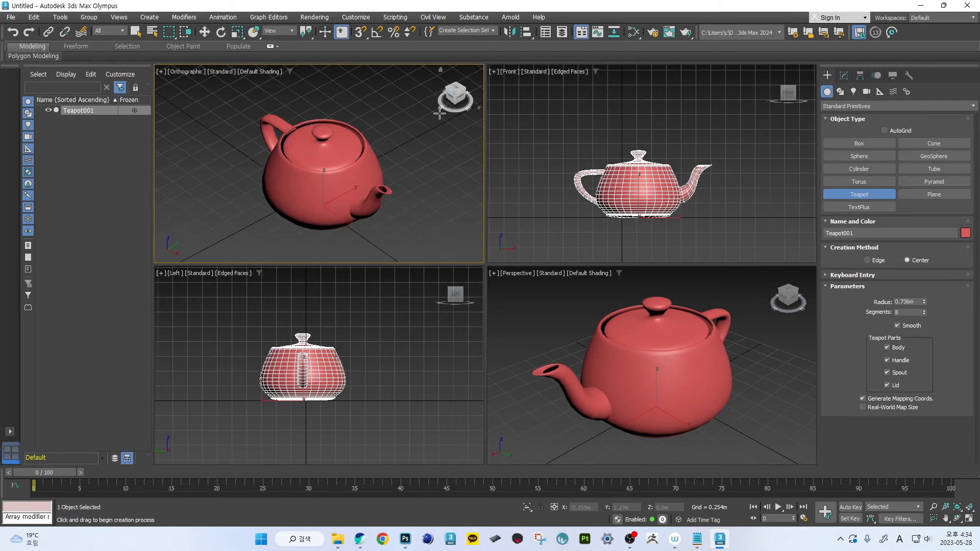
click(455, 95)
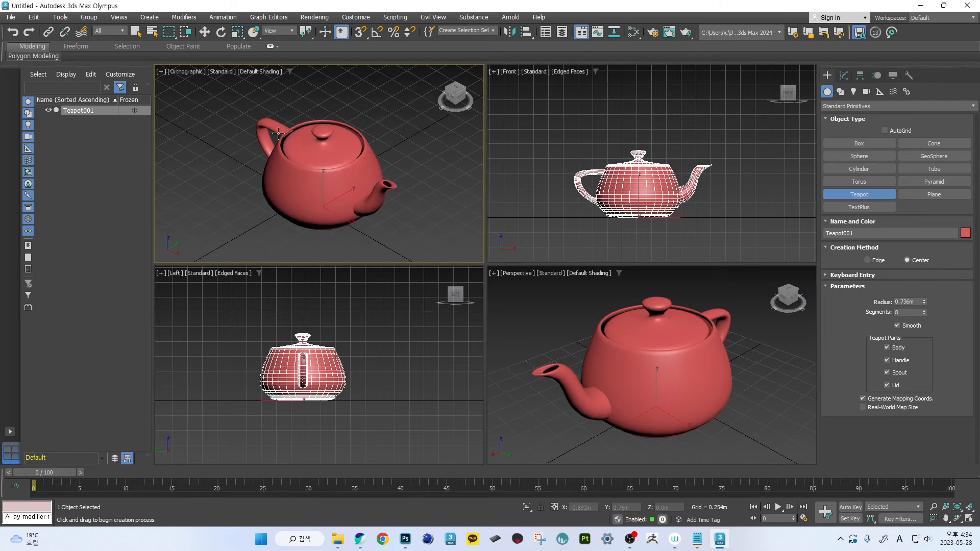
mouse_move(361, 154)
alt+middle_down()
mouse_move(364, 145)
mouse_move(337, 167)
mouse_move(352, 160)
alt+middle_up()
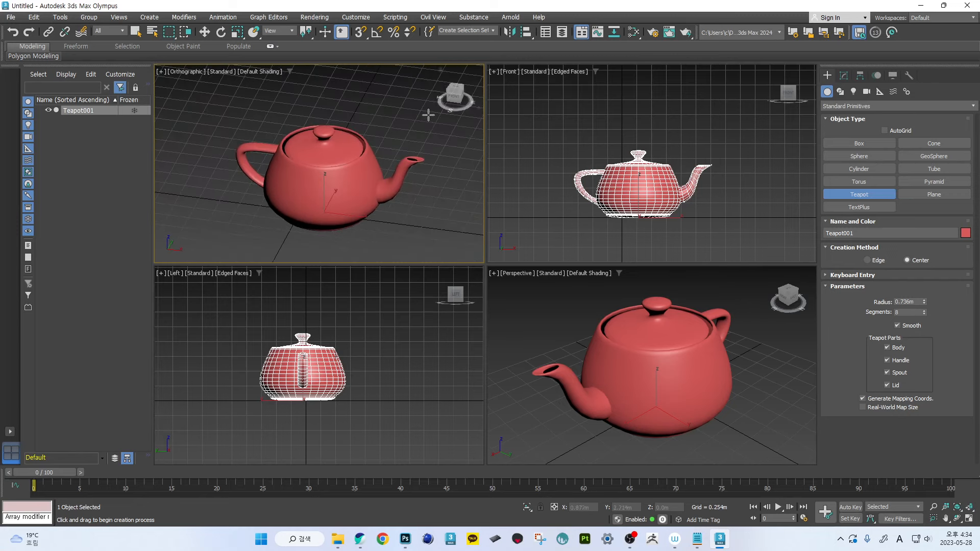
click(454, 99)
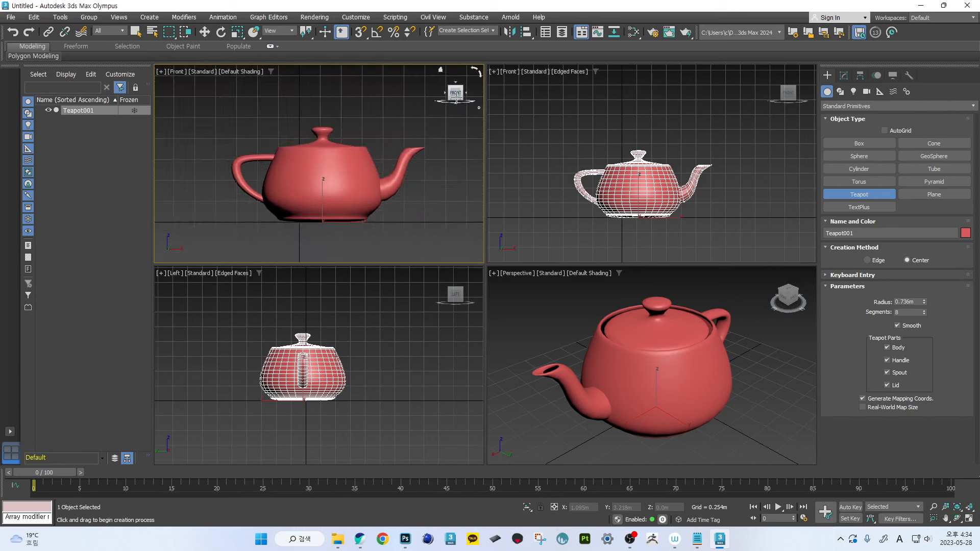
alt+middle_drag(376, 148, 359, 175)
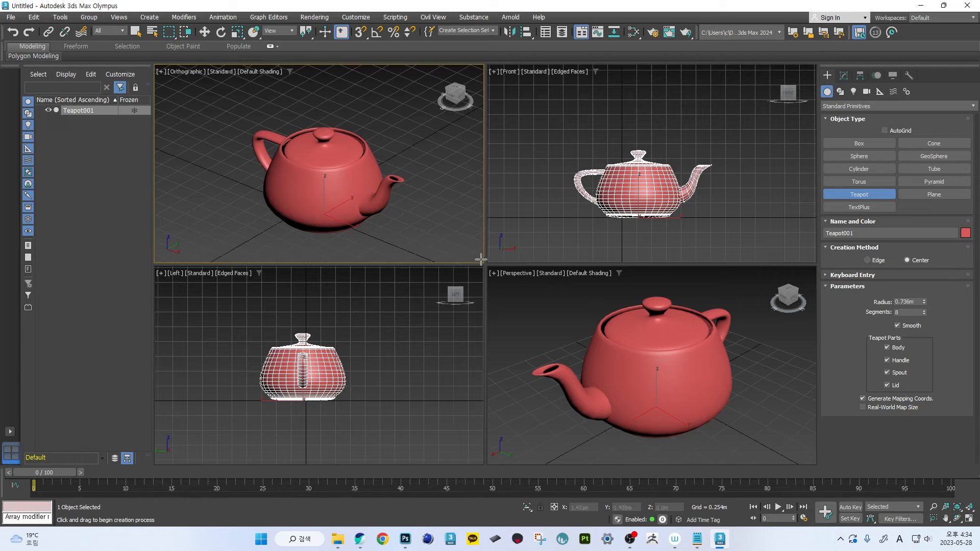
- Resize the four viewports by moving their shared dividers, enlarging the Perspective view and evening out the sizes again
drag(484, 256, 425, 200)
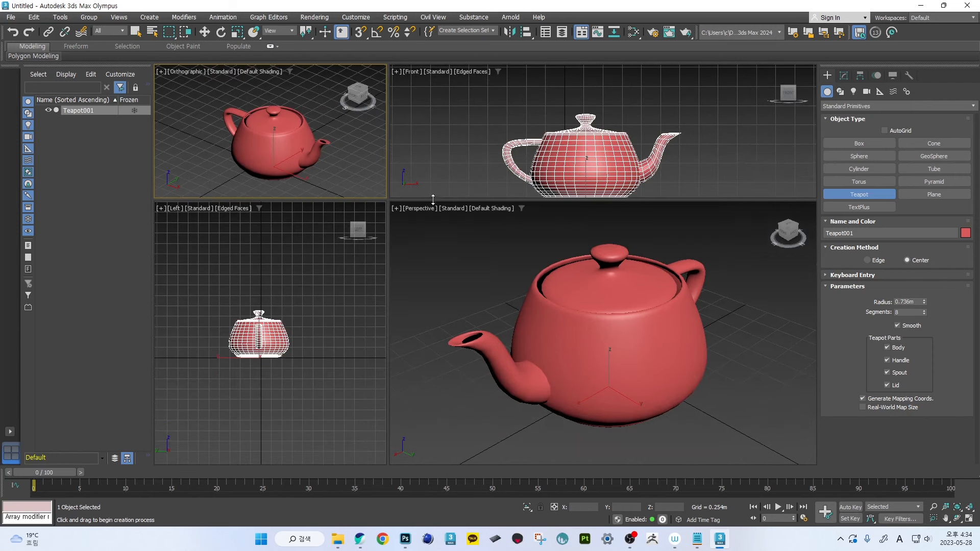
drag(387, 151, 446, 160)
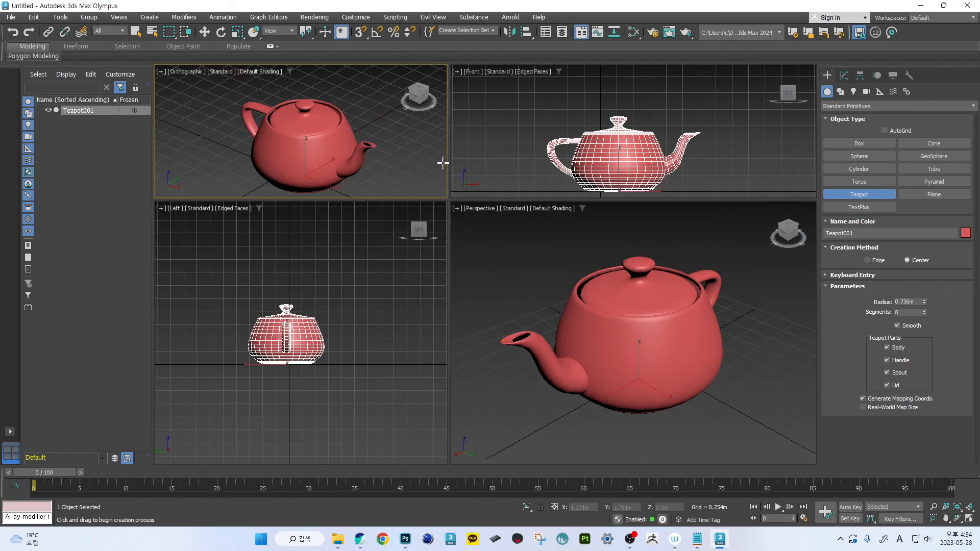
drag(393, 200, 476, 269)
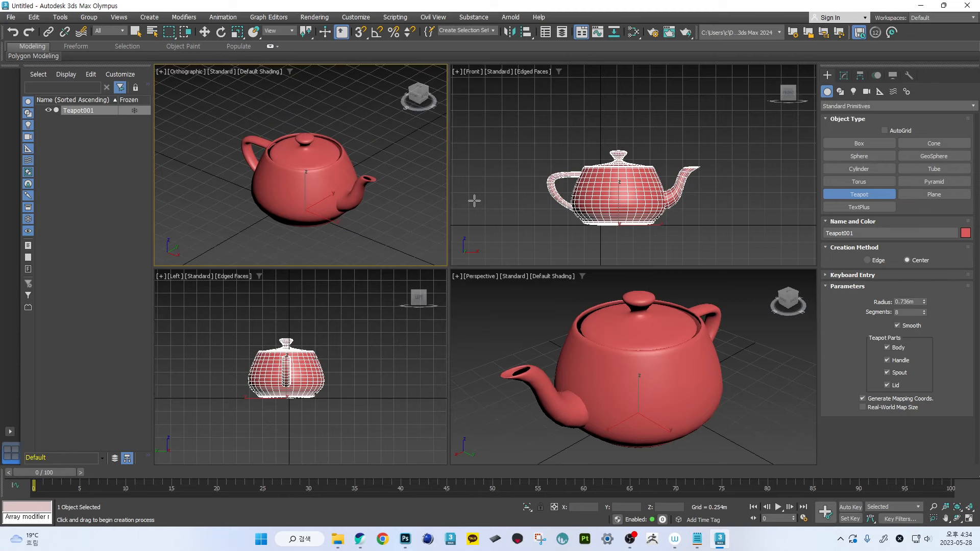
- Zoom and orbit the Perspective viewport to see the teapot's handle side
scroll(640, 332, up, 5)
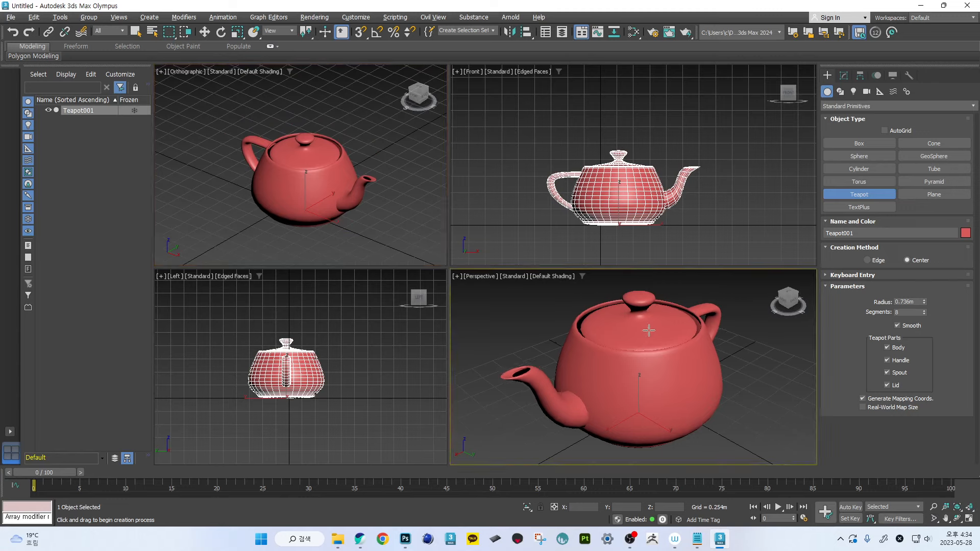
alt+middle_drag(616, 336, 573, 332)
scroll(606, 332, down, 4)
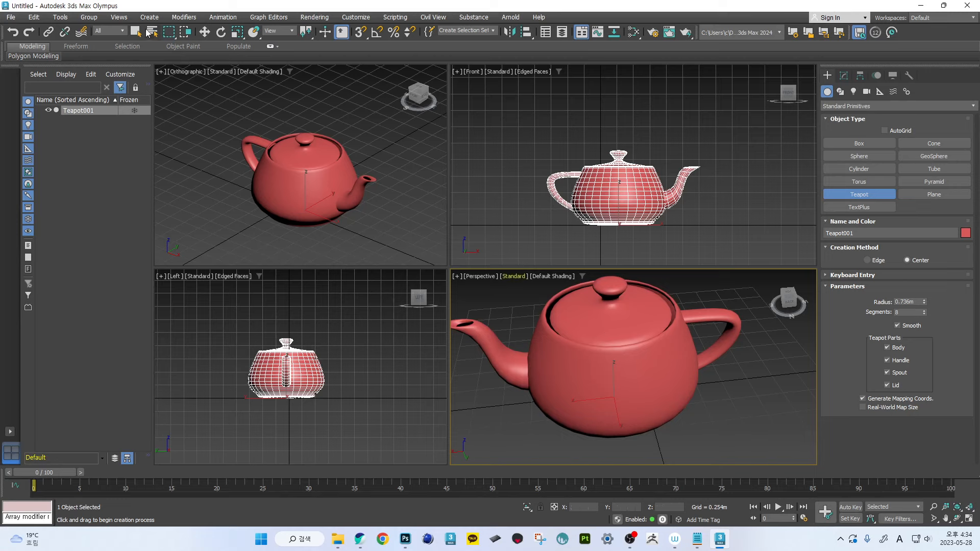
- Configure a layout of two side-by-side viewports, and orbit the Front view to an angled, closer orthographic view of the teapot
click(120, 18)
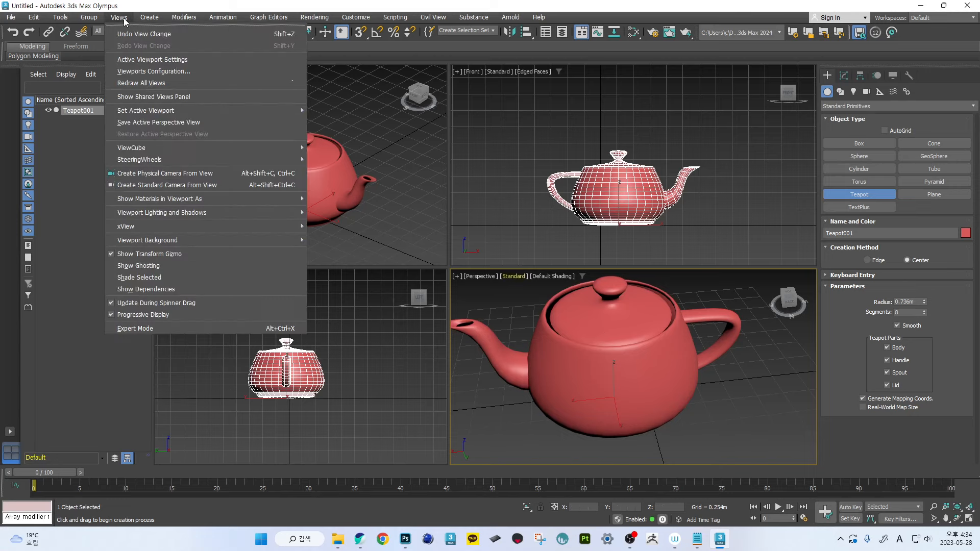
click(169, 74)
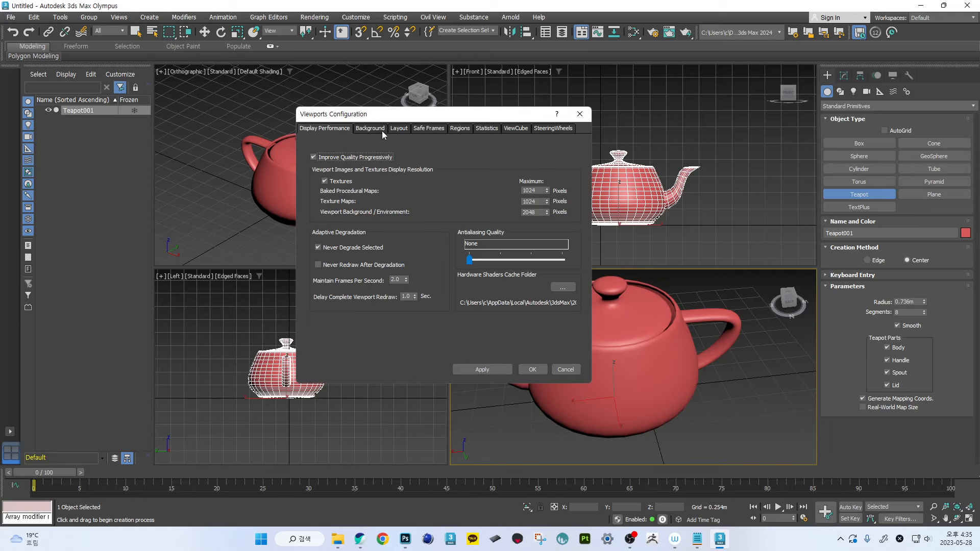
click(401, 130)
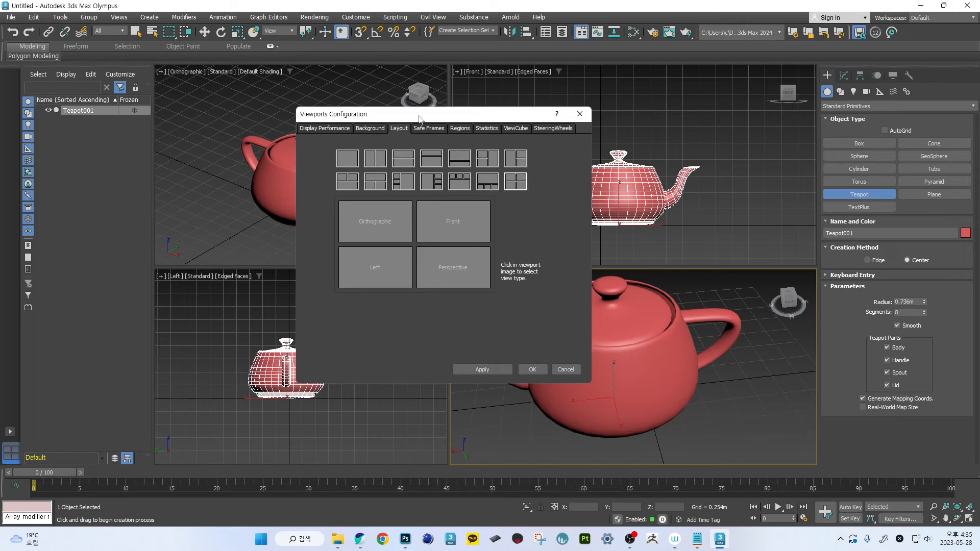
drag(417, 120, 502, 107)
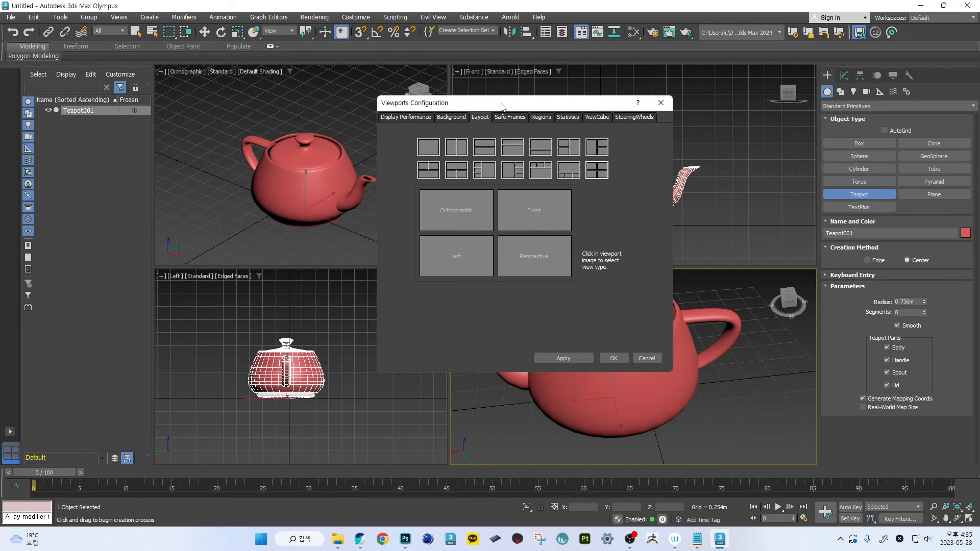
click(465, 150)
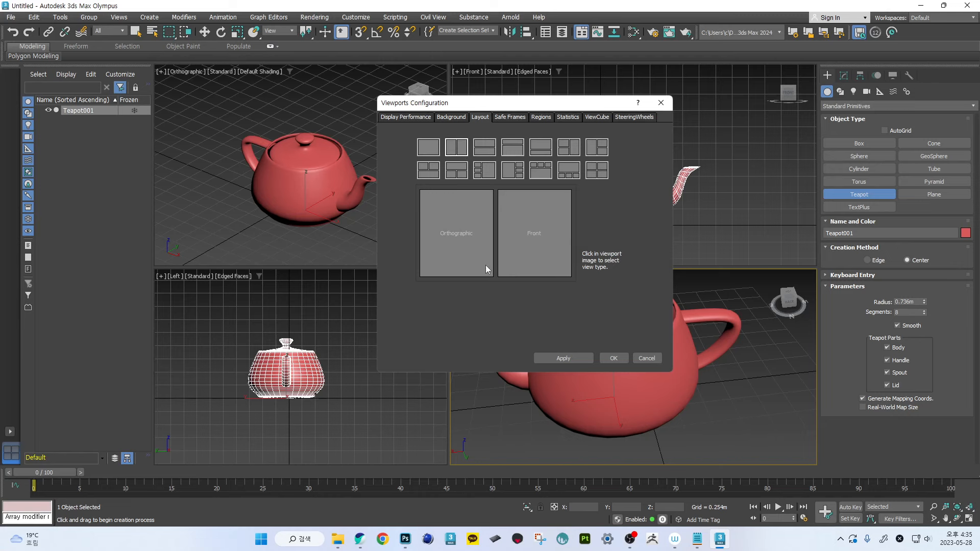
click(458, 237)
click(614, 358)
click(614, 358)
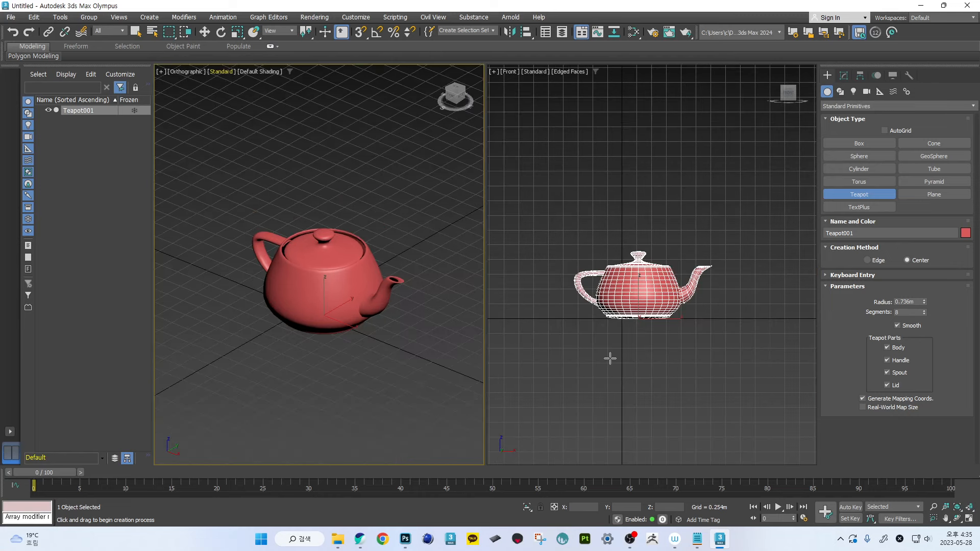
alt+middle_drag(665, 239, 634, 265)
scroll(629, 296, up, 3)
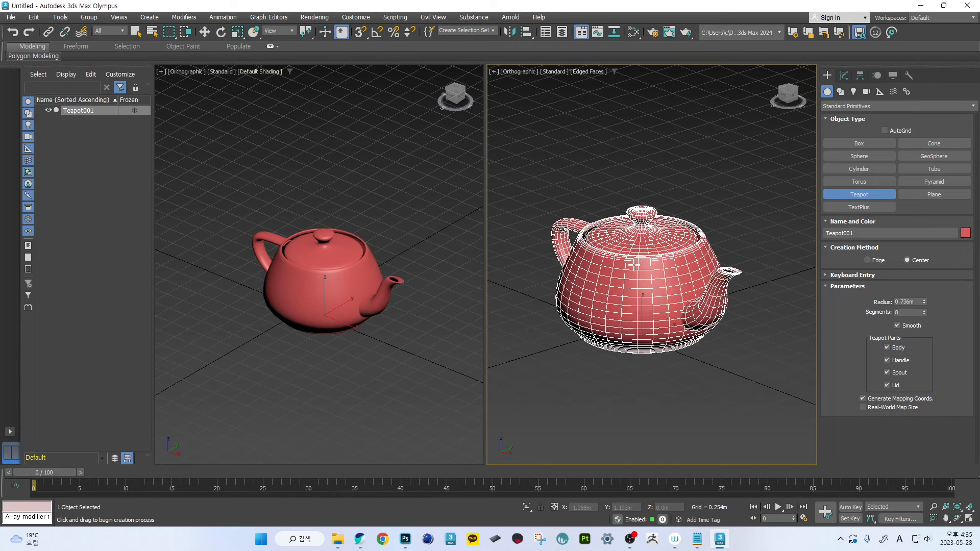
- Add a standard viewport layout preset with four equal viewports
click(119, 17)
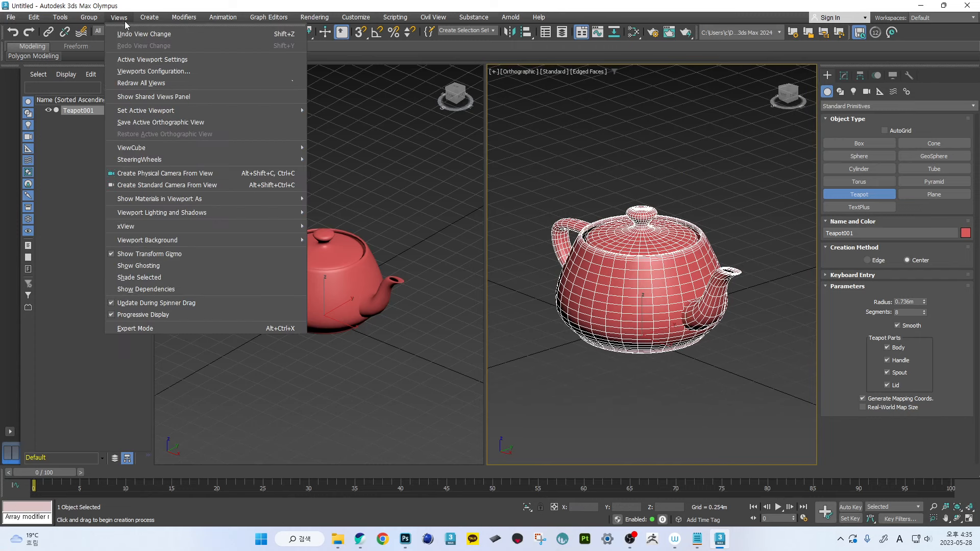
click(605, 259)
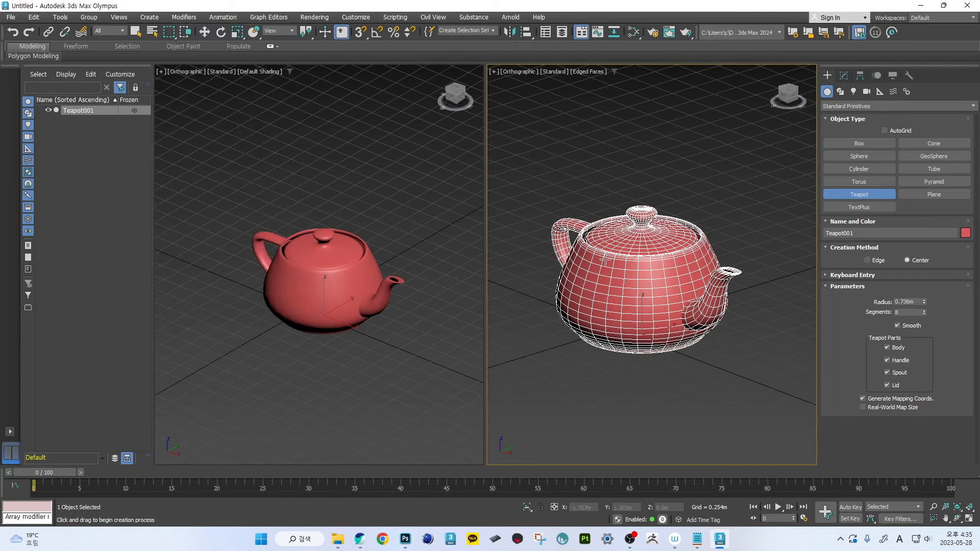
click(10, 432)
click(10, 432)
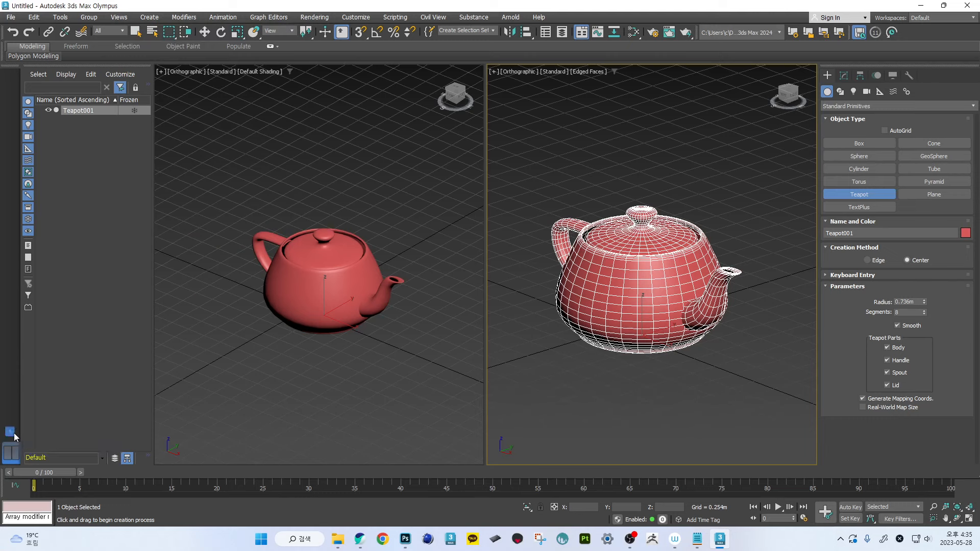
click(9, 431)
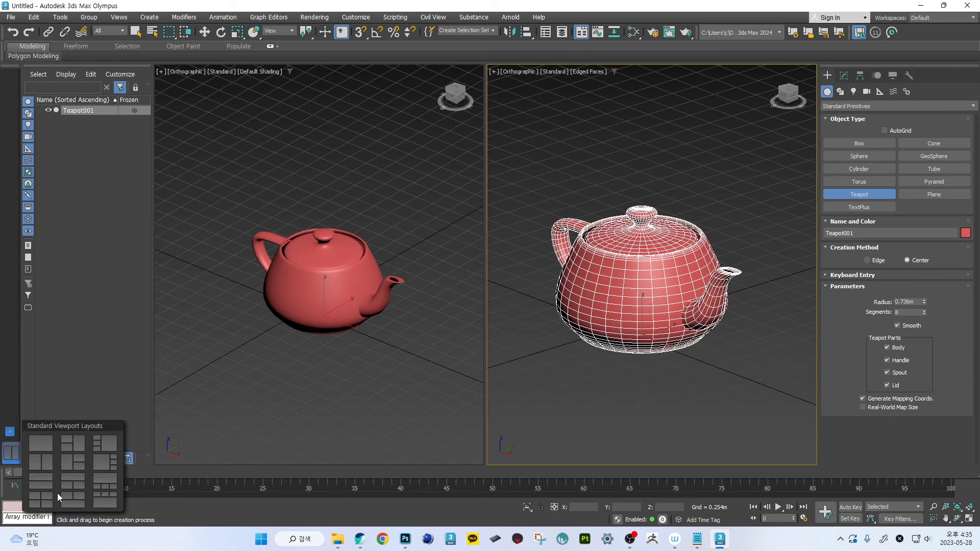
click(34, 497)
- Add a single-viewport layout preset and another preset with two side-by-side viewports
click(10, 409)
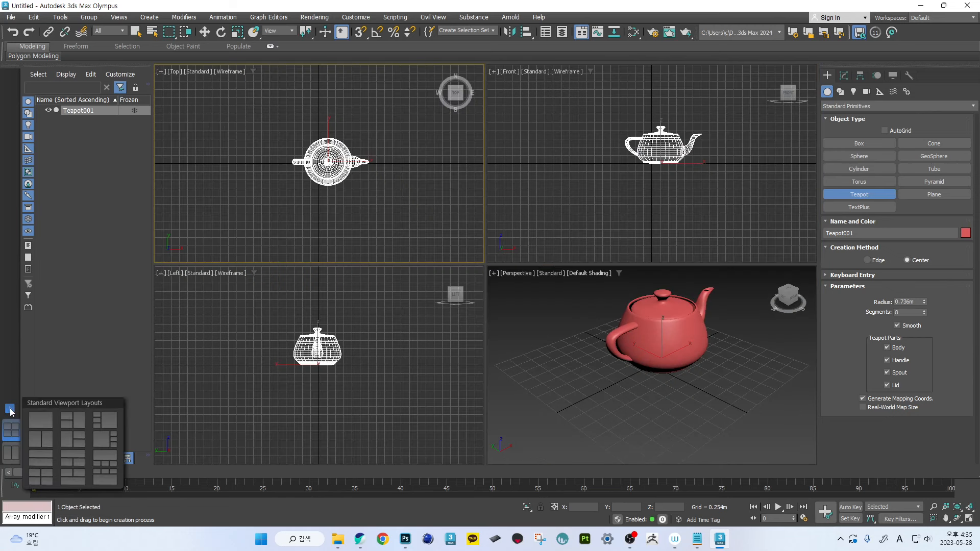
click(46, 419)
click(10, 386)
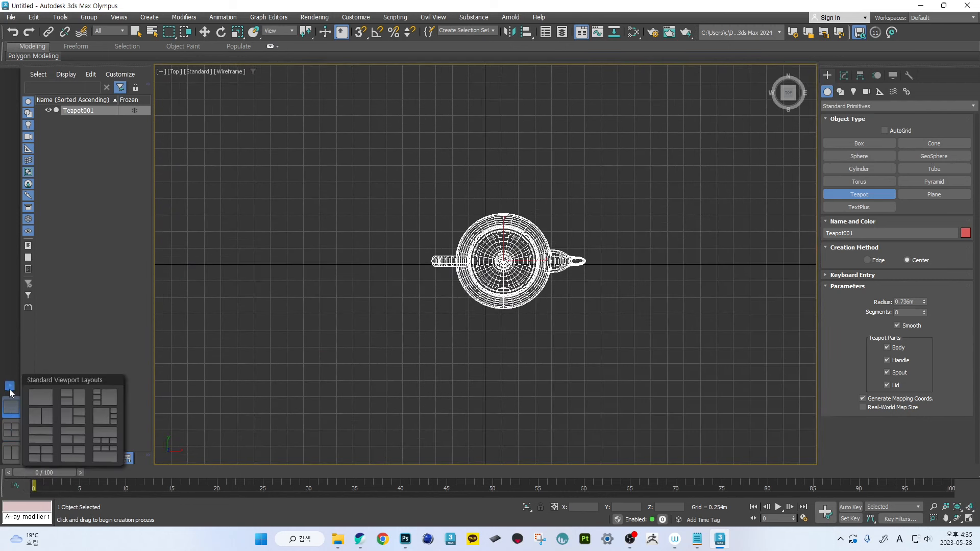
click(50, 417)
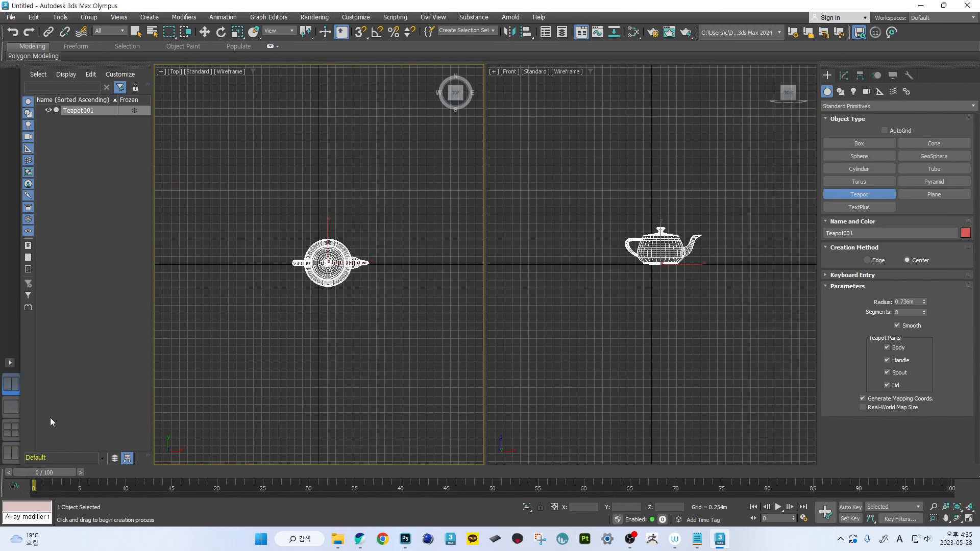
- Switch between the saved single, four-way and two-column viewport layouts, ending on the single viewport
click(10, 363)
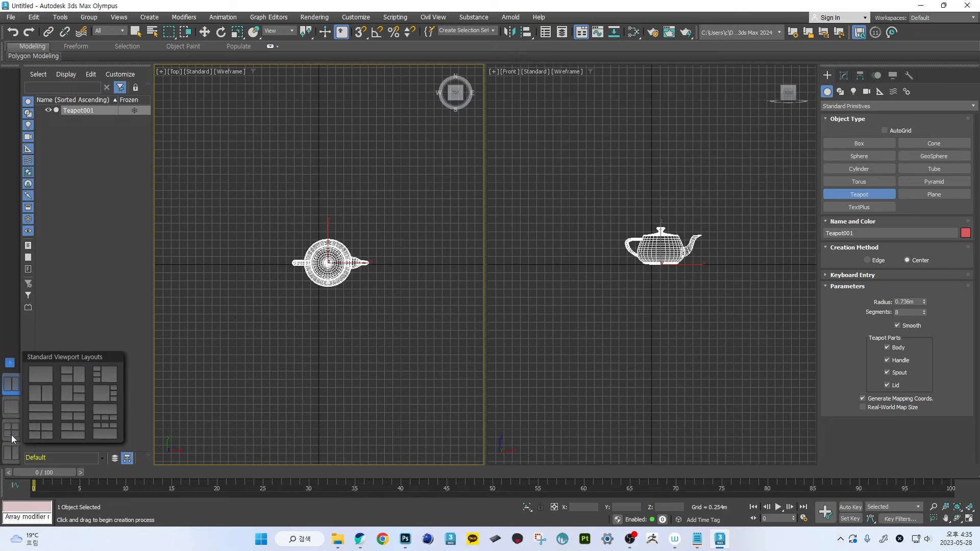
click(11, 407)
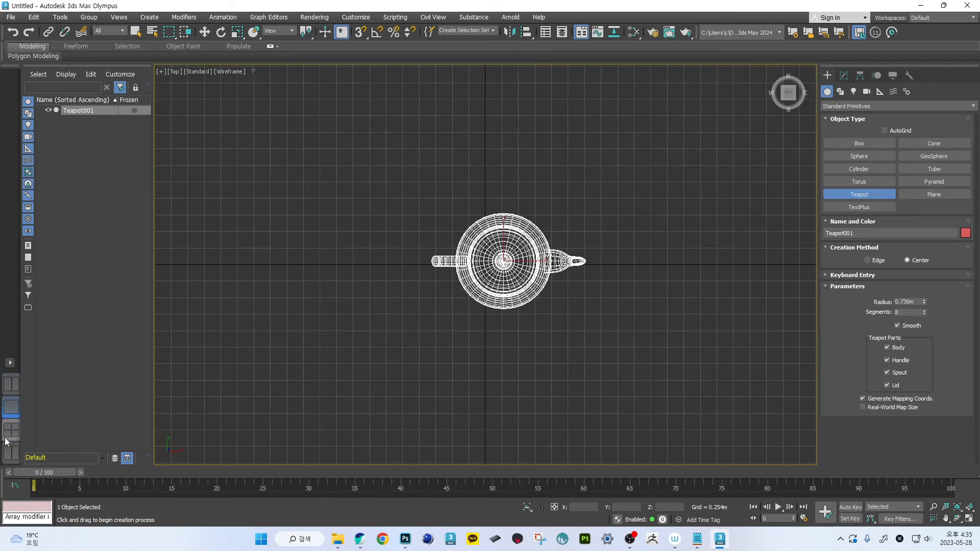
click(5, 437)
click(10, 454)
click(18, 405)
- Orbit the single viewport to an angled view looking down on the teapot, and display it shaded with edged faces
alt+middle_drag(474, 330, 492, 250)
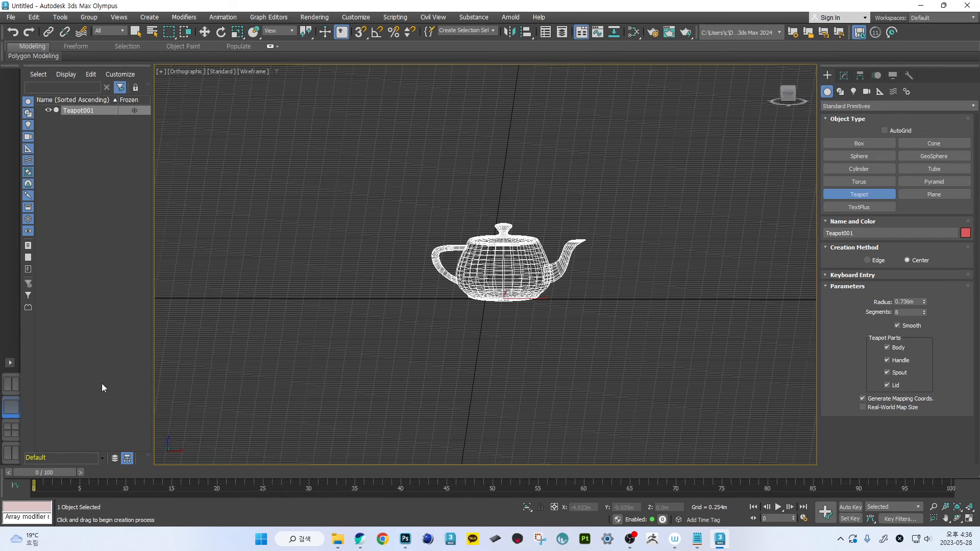
alt+middle_drag(395, 286, 398, 278)
alt+middle_drag(478, 292, 431, 318)
key(F3)
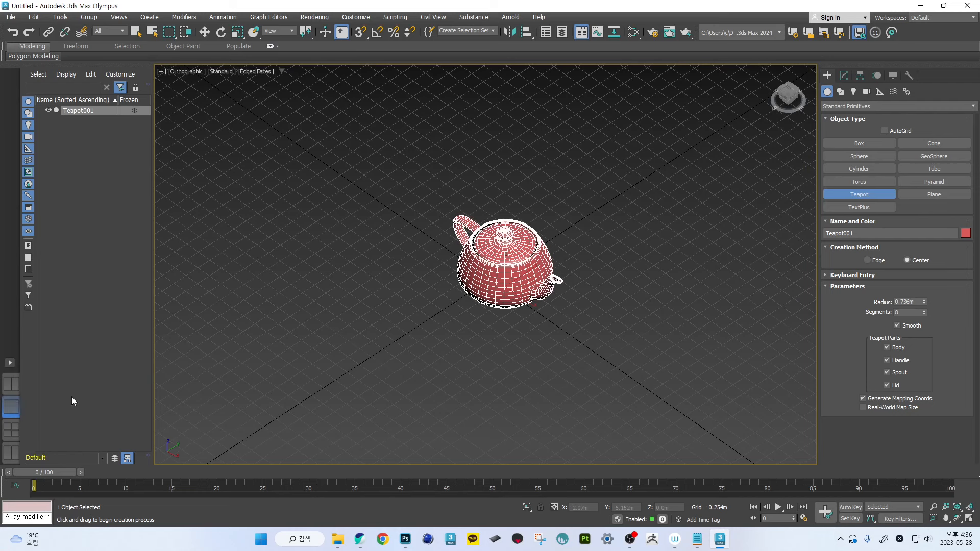
- Switch to the saved four-viewport layout, and reframe the teapot closer in the Perspective viewport
click(11, 384)
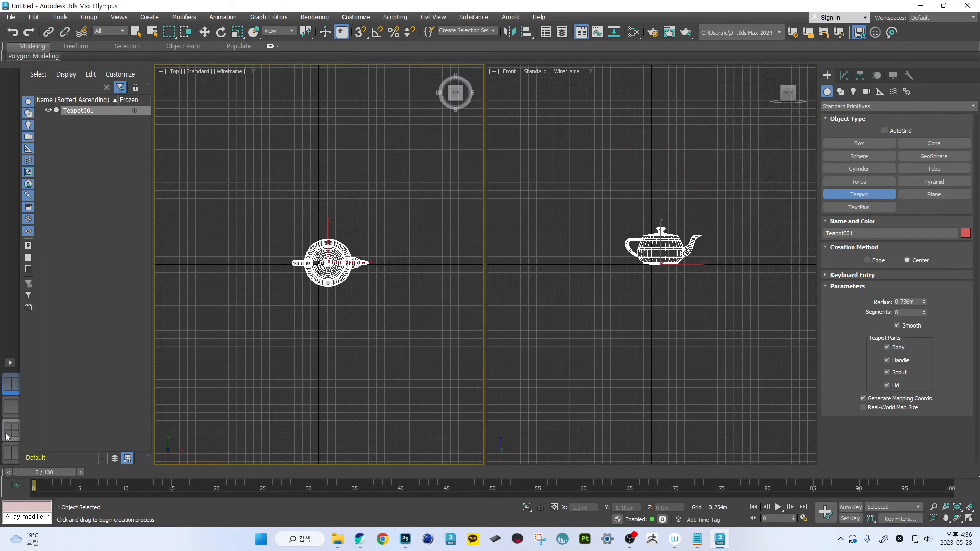
click(8, 433)
click(577, 336)
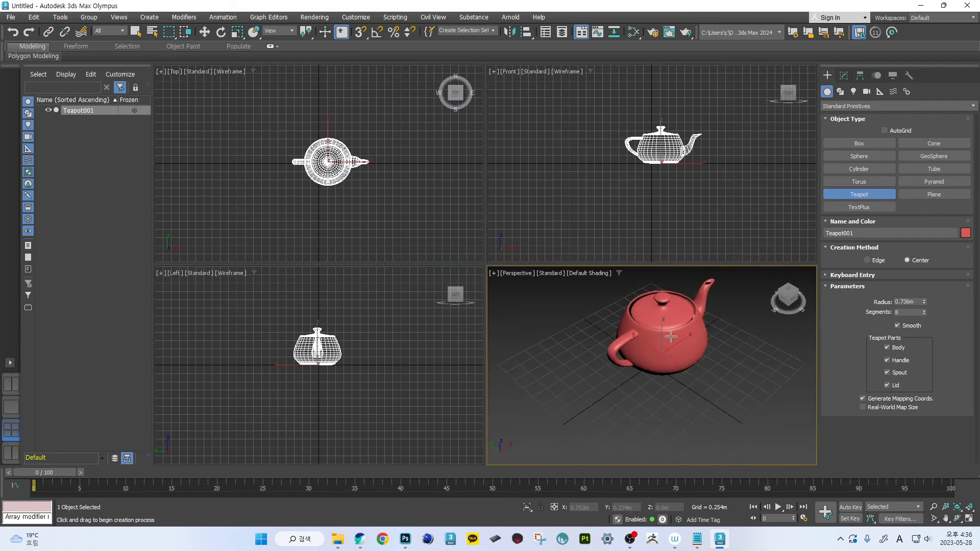
scroll(670, 336, up, 3)
middle_drag(671, 336, 614, 354)
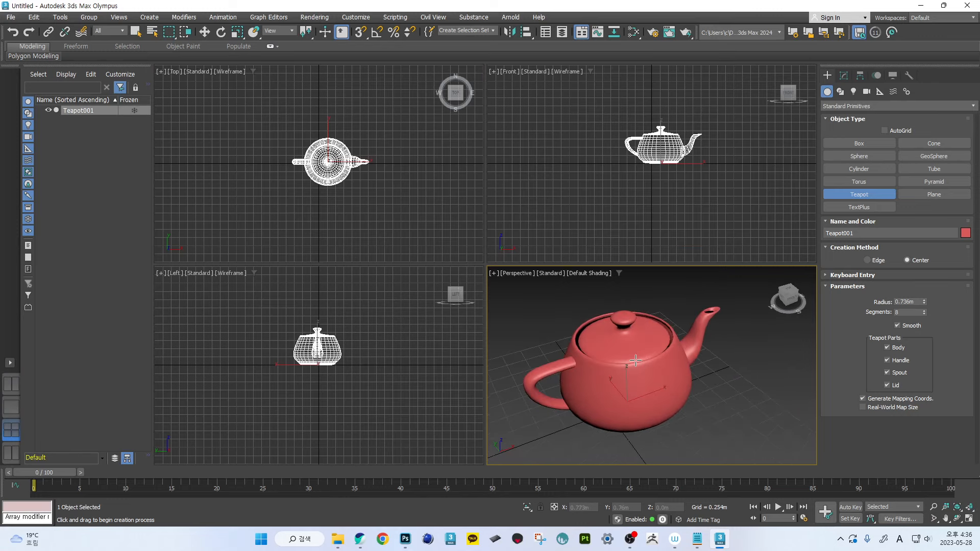
- Toggle the Perspective viewport repeatedly between maximized and the four-viewport layout, leaving it maximized
key(alt+w)
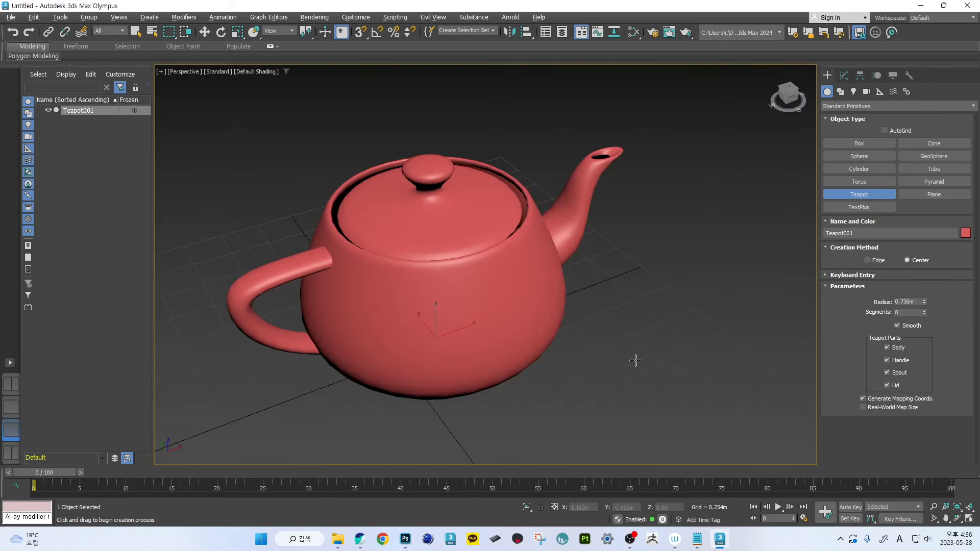
key(alt+w)
key(alt+w)
key(alt+w)
key(alt+w)
click(969, 521)
click(969, 520)
- Activate the Move tool, and switch the Perspective display to wireframe and on to shaded with edged faces
mouse_move(459, 325)
middle_down()
mouse_move(490, 292)
mouse_move(468, 287)
mouse_move(466, 275)
middle_up()
key(w)
key(F3)
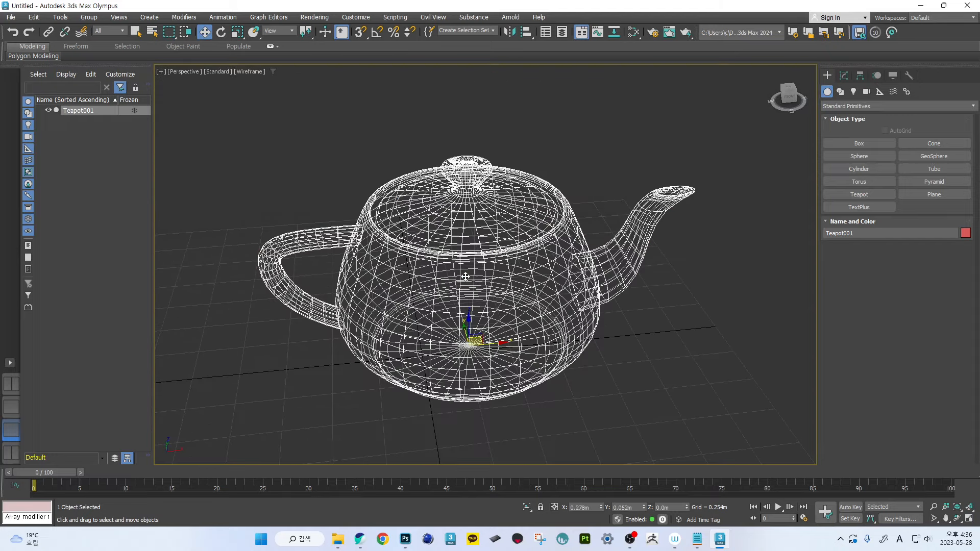
key(F4)
scroll(466, 277, down, 5)
scroll(477, 275, up, 3)
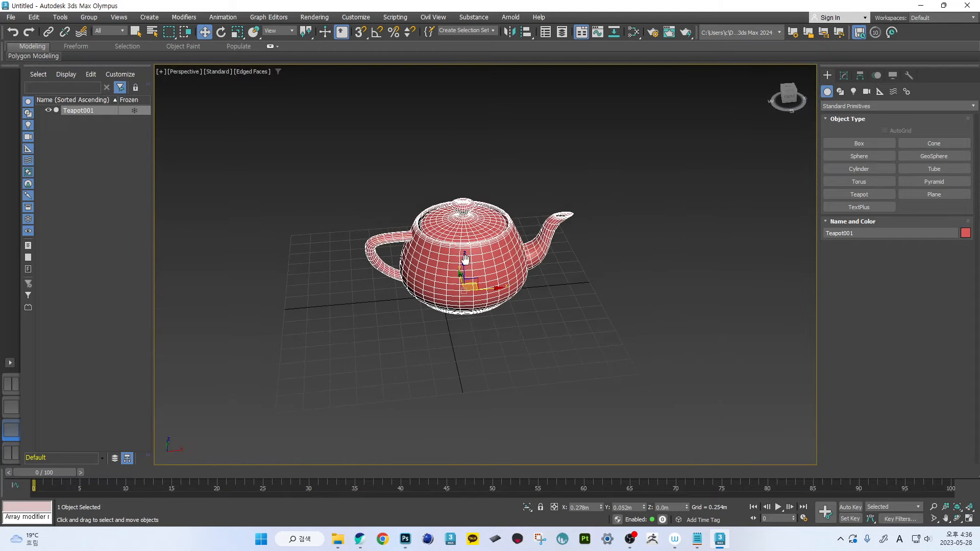
alt+middle_drag(477, 275, 479, 272)
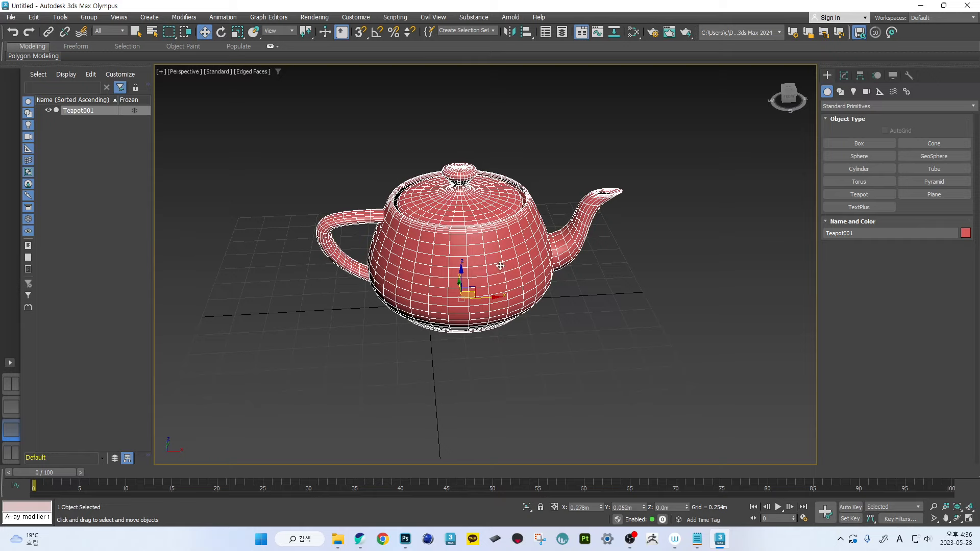
- Delete the teapot from the scene and activate the Box primitive
key(Delete)
middle_drag(471, 275, 548, 212)
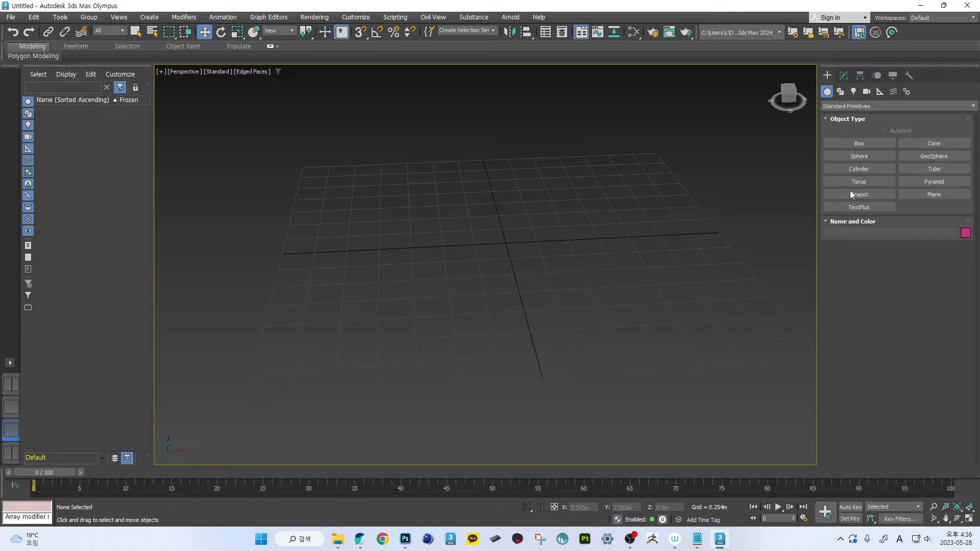
mouse_move(684, 229)
alt+middle_down()
mouse_move(659, 214)
mouse_move(685, 212)
alt+middle_up()
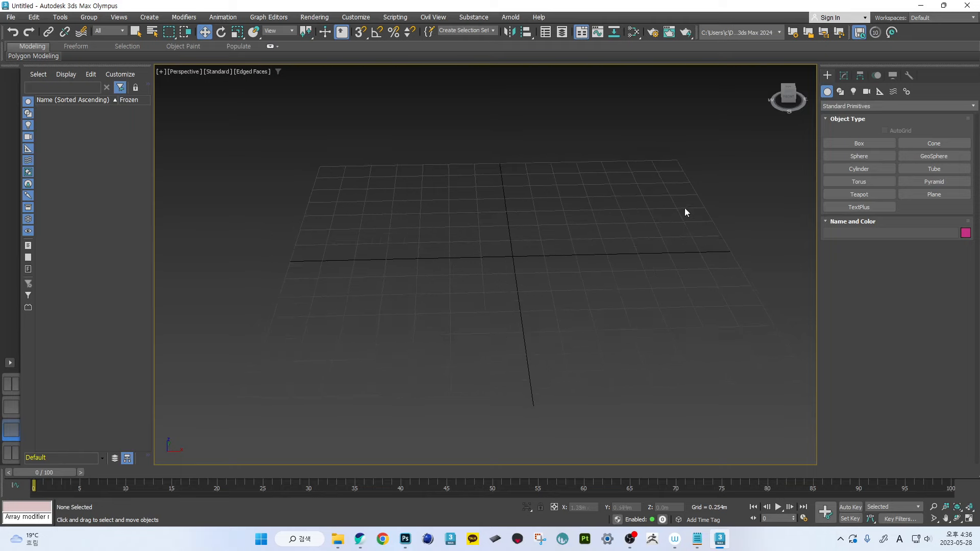
click(856, 146)
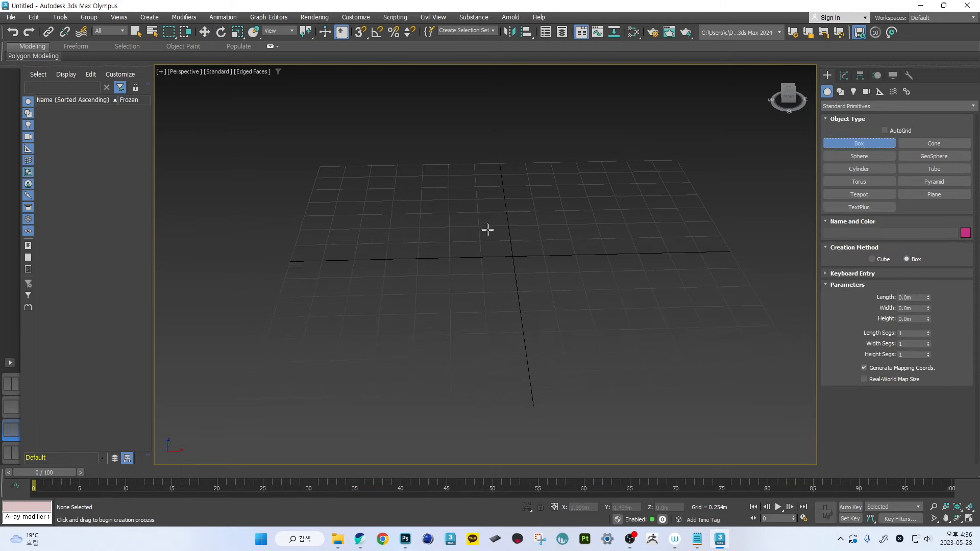
- Try out a box about 0.501 m long, 0.393 m wide and 0.501 m high, and delete it
drag(362, 204, 403, 231)
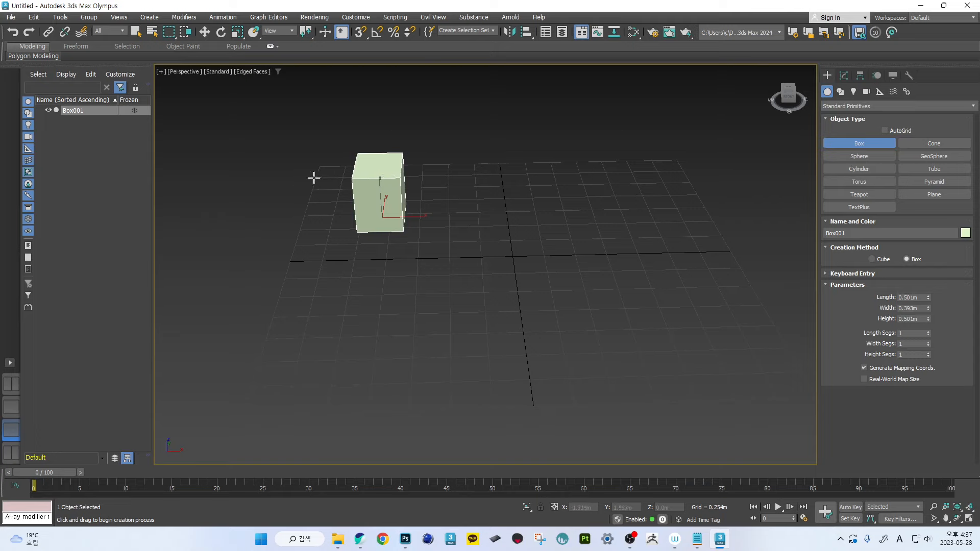
alt+middle_drag(312, 175, 431, 195)
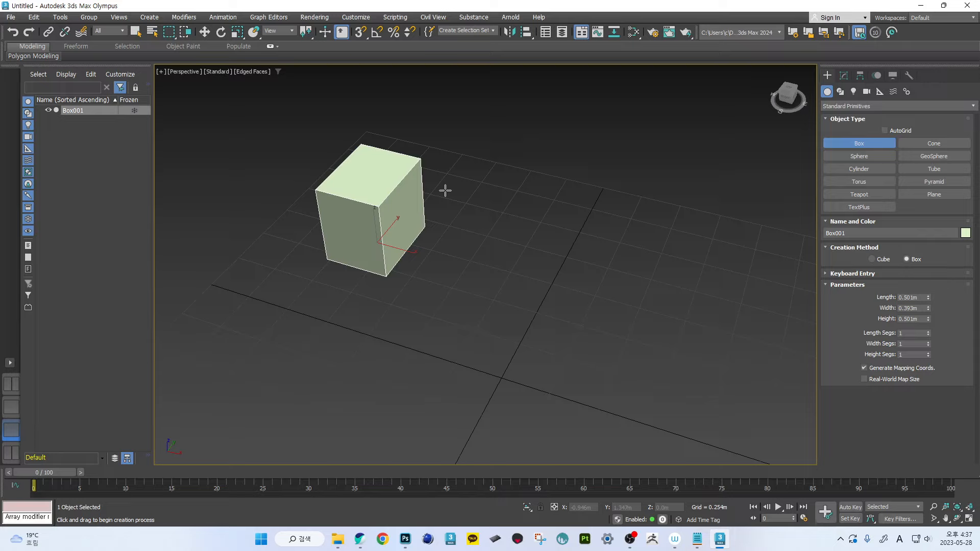
key(Delete)
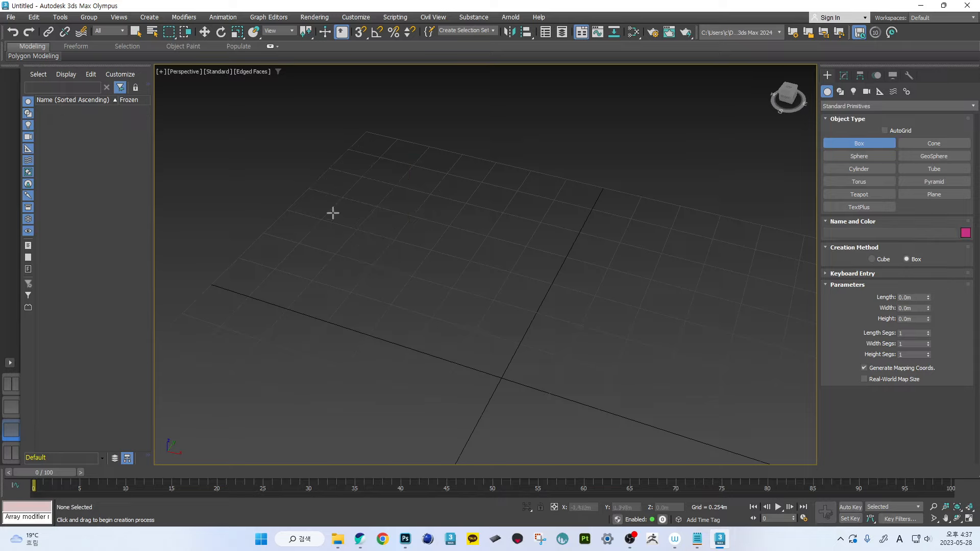
- Create a box about 0.377 × 0.354 × 0.48 m, and beside it a pointed cone about 0.149 m in radius and 0.479 m high
drag(341, 205, 360, 252)
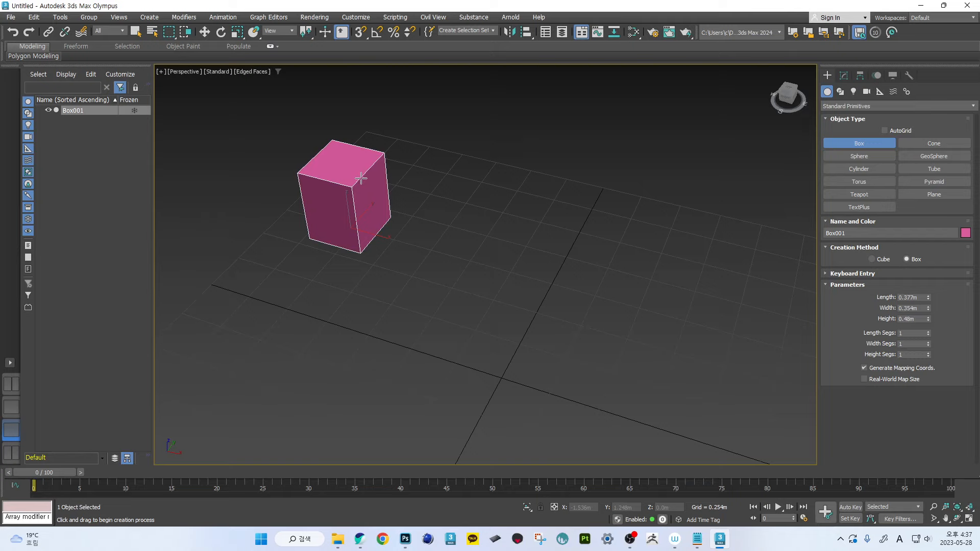
alt+middle_drag(360, 177, 383, 170)
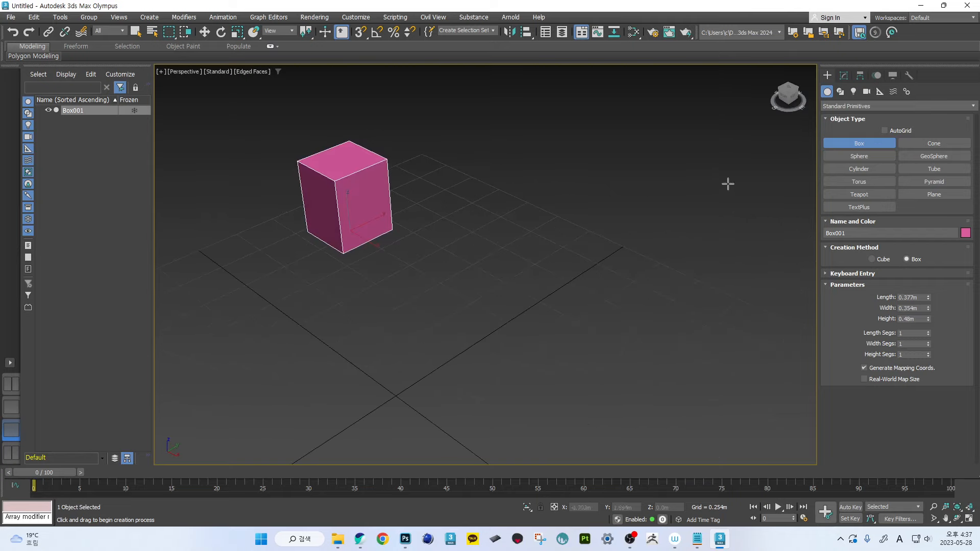
click(921, 145)
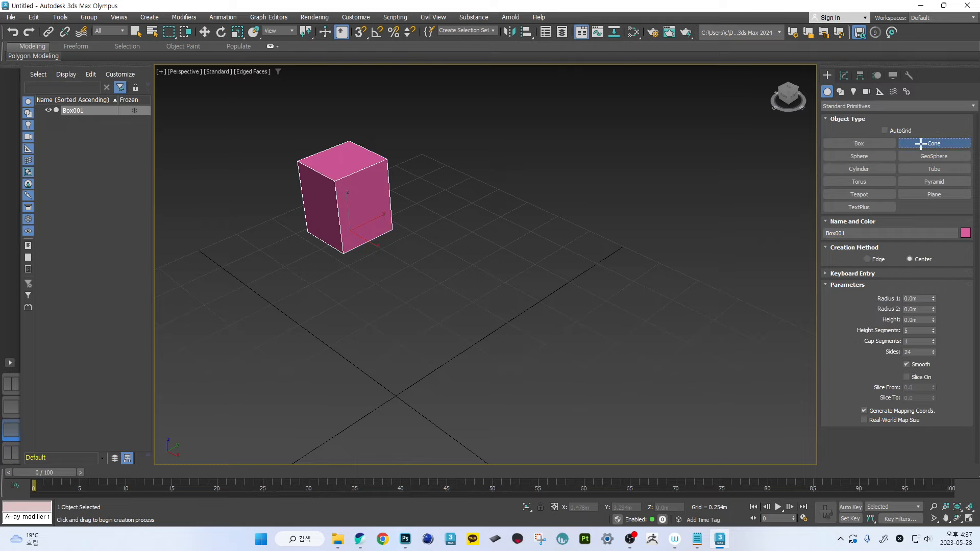
drag(466, 219, 482, 229)
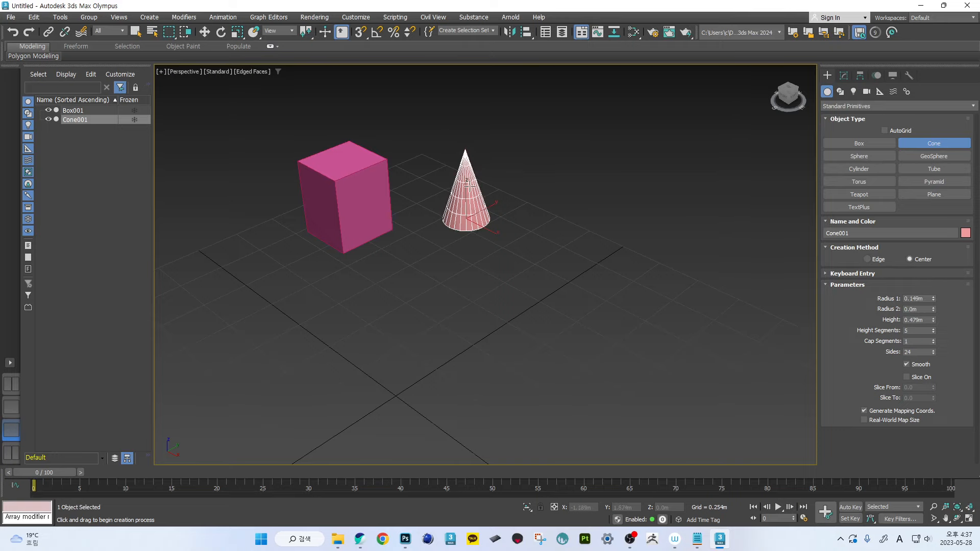
scroll(468, 185, down, 4)
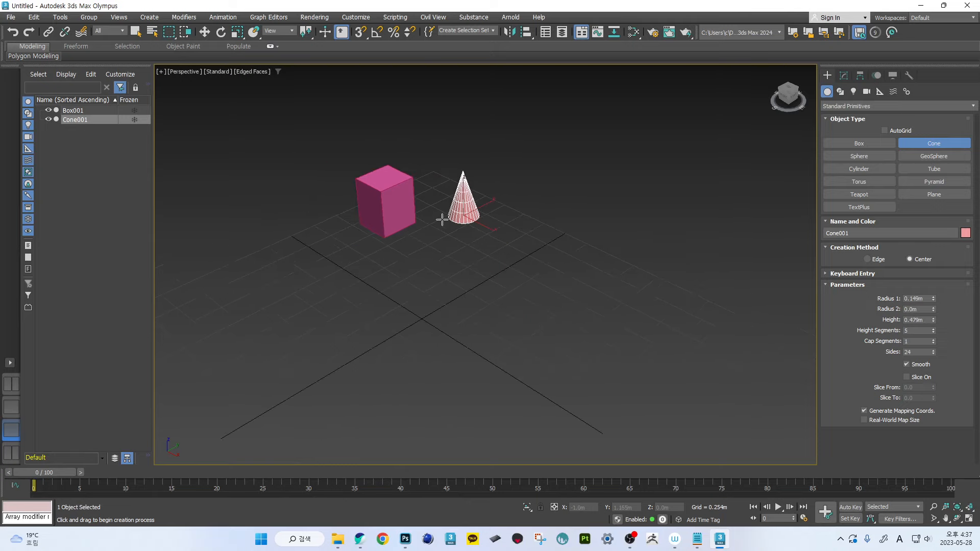
scroll(540, 234, up, 4)
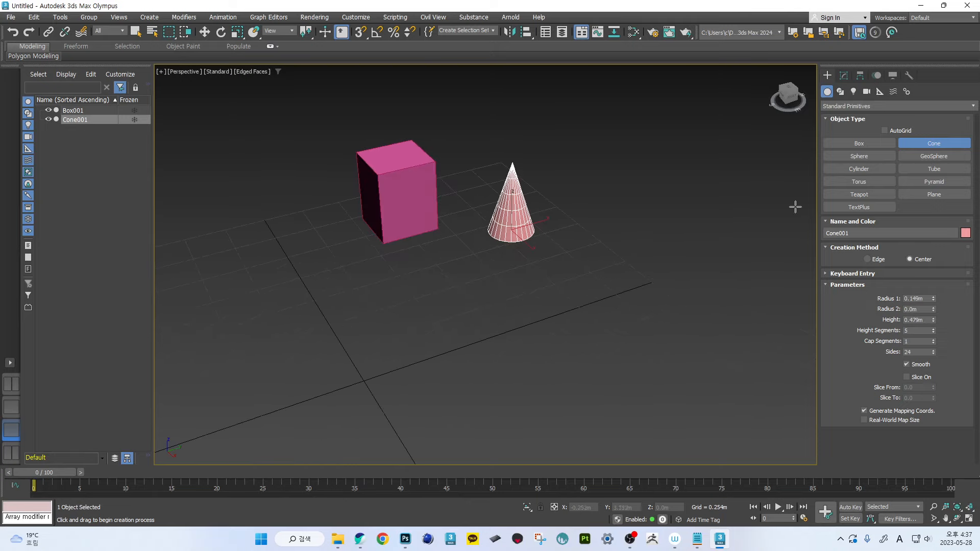
- Create a sphere about 0.314 m in radius on the grid beside the cone
click(860, 156)
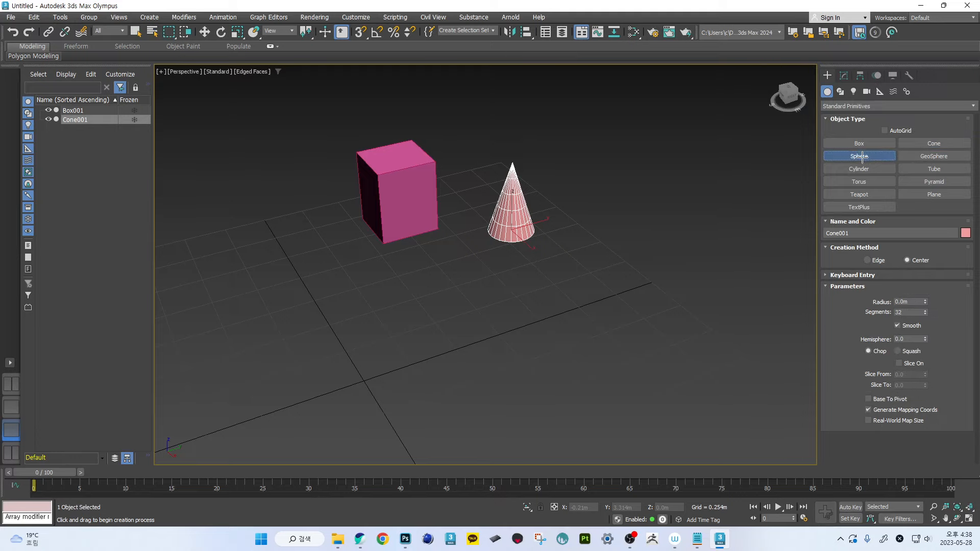
drag(608, 229, 560, 236)
middle_drag(656, 240, 634, 231)
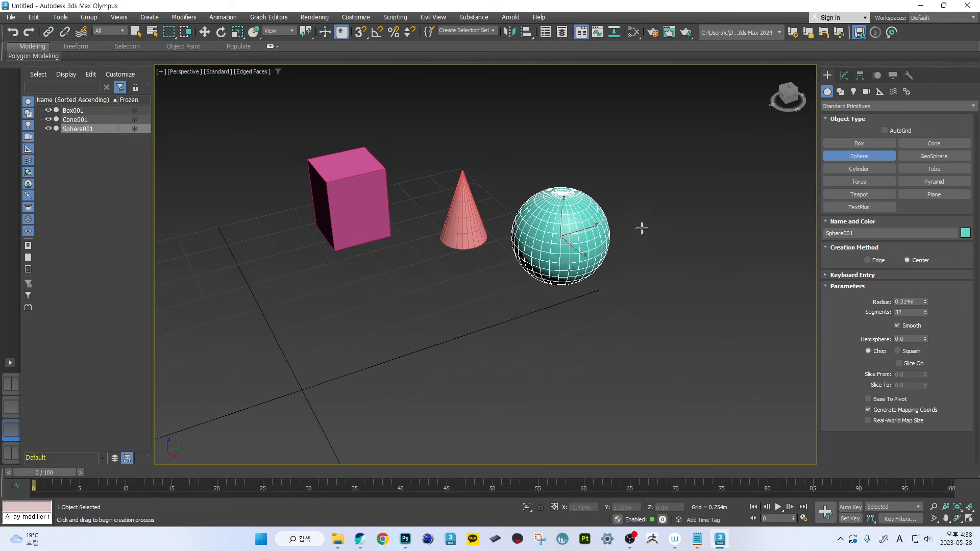
- Create a geosphere about 0.306 m in radius beside the sphere, and compare the two meshes up close
click(919, 158)
middle_drag(735, 234, 613, 264)
drag(627, 258, 646, 283)
scroll(658, 256, up, 8)
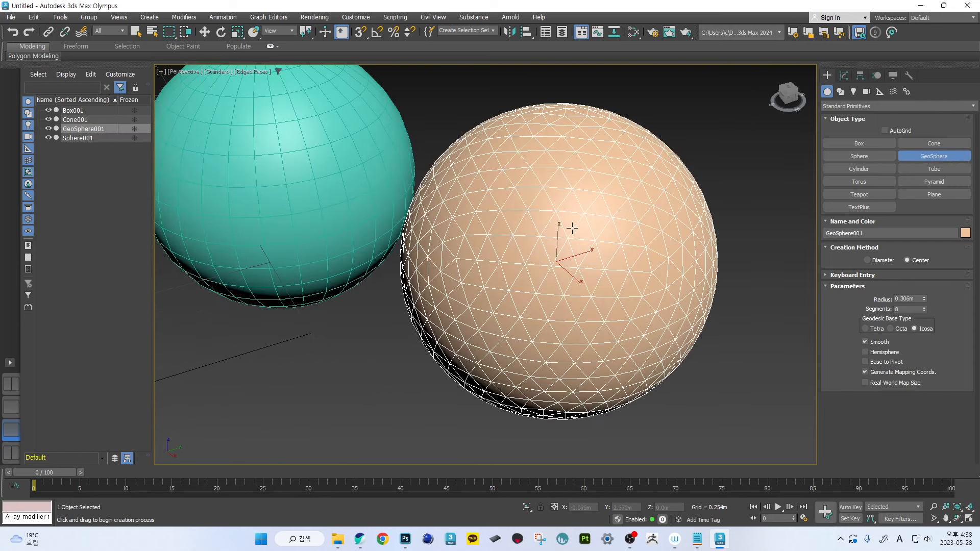
scroll(477, 210, down, 8)
middle_drag(383, 241, 580, 229)
- Create a cylinder about 0.178 m in radius and 0.565 m high in front of the box
click(857, 170)
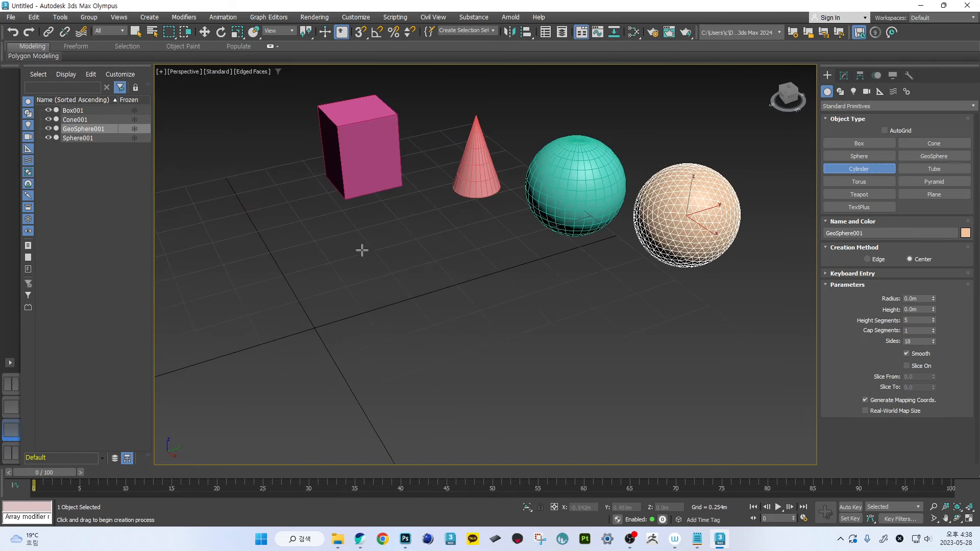
drag(362, 250, 381, 263)
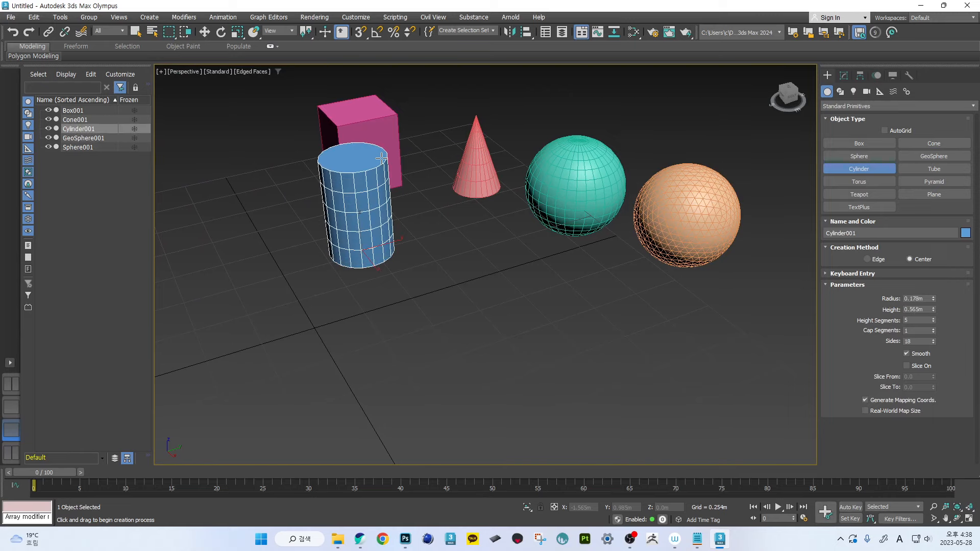
middle_drag(381, 159, 443, 191)
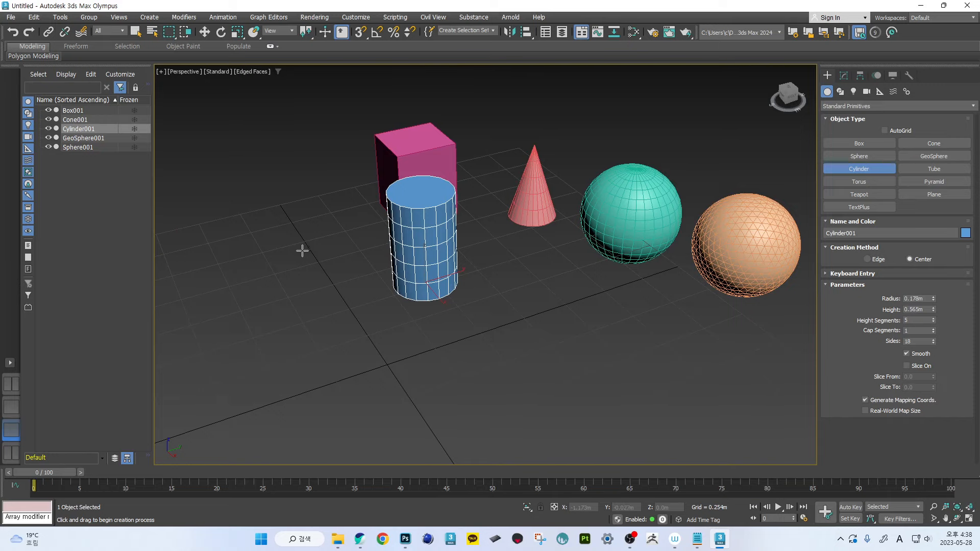
- Examine the arrangement of the box, cone, spheres and cylinder from several angles and distances
alt+middle_drag(293, 246, 437, 243)
scroll(436, 242, down, 5)
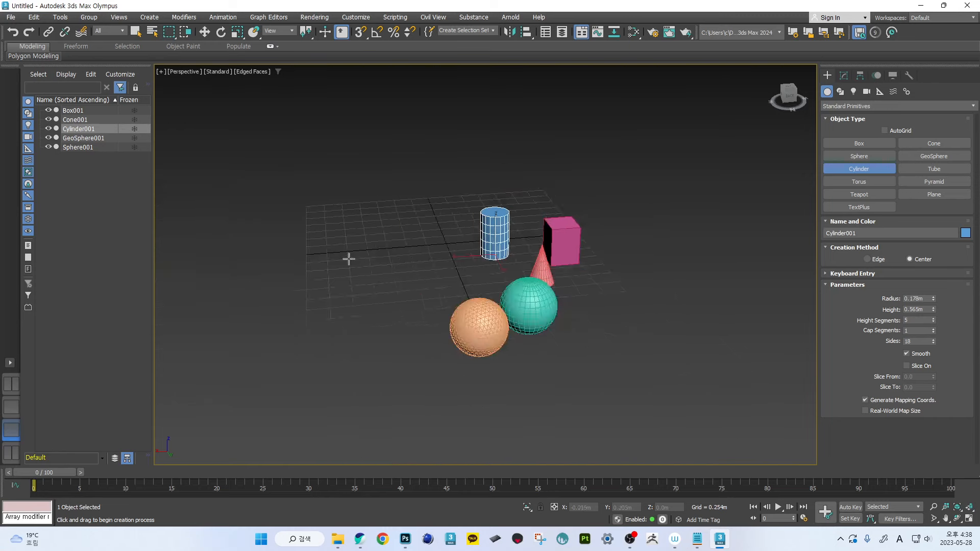
alt+middle_drag(348, 259, 485, 238)
middle_drag(485, 239, 462, 272)
scroll(462, 271, up, 5)
alt+middle_drag(586, 262, 510, 271)
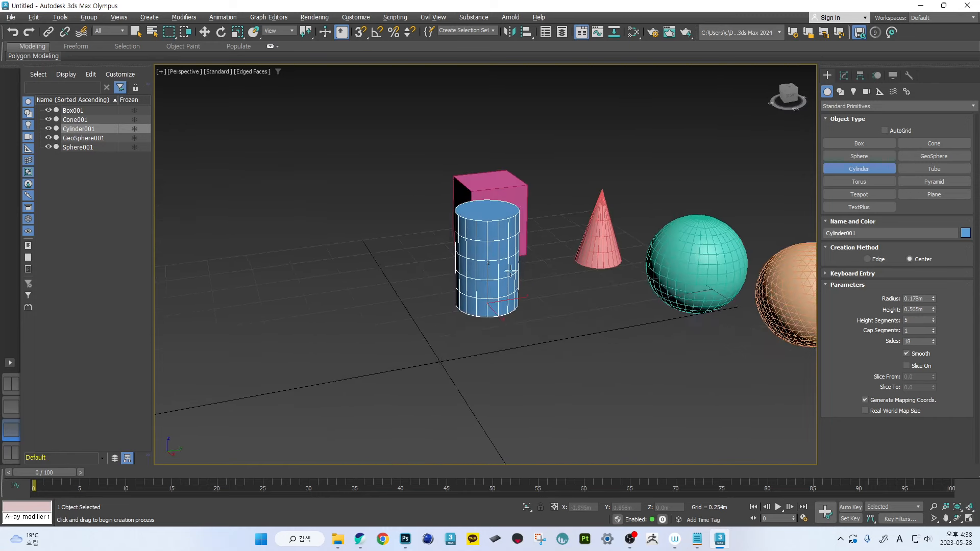
alt+middle_drag(615, 280, 499, 225)
scroll(530, 232, down, 5)
alt+middle_drag(454, 250, 521, 228)
scroll(523, 230, up, 5)
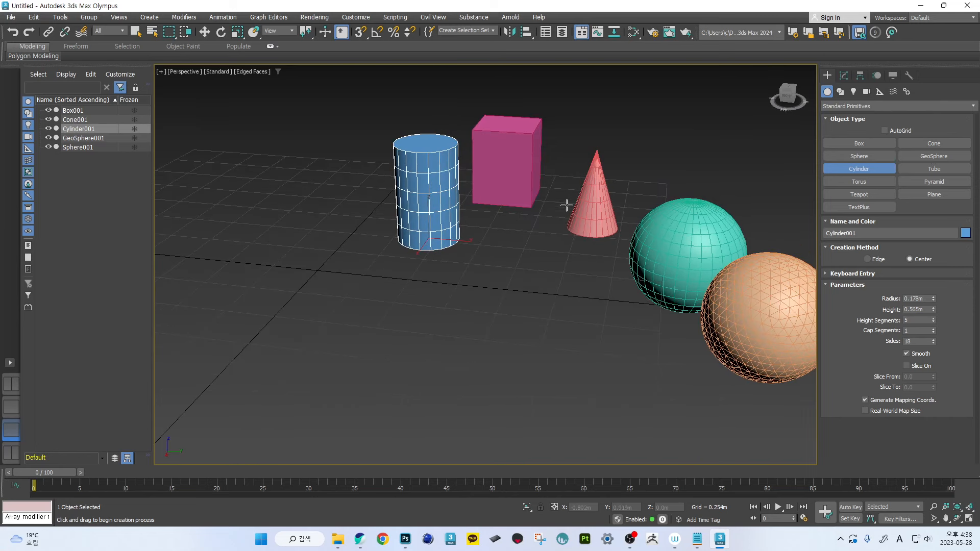
- Create a tube with radii of about 0.218 m and 0.127 m and a height of about 0.466 m, and activate the Torus primitive
click(936, 168)
drag(514, 294, 535, 314)
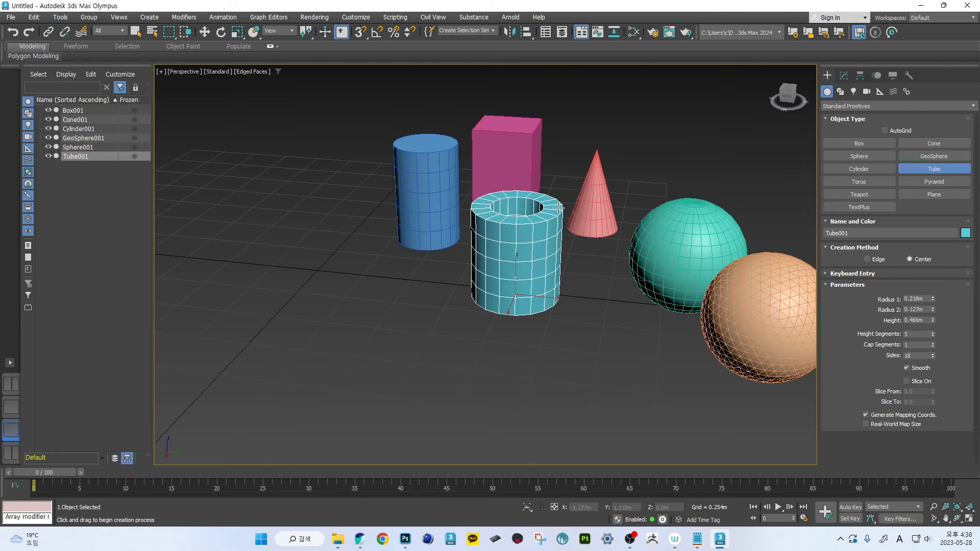
alt+middle_drag(516, 216, 581, 234)
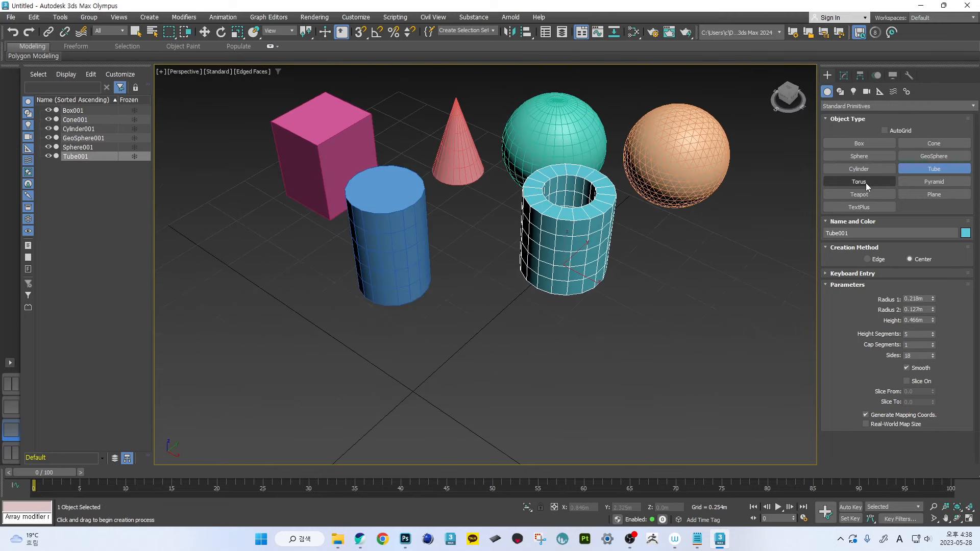
click(866, 182)
- Try out a torus with radii of about 0.334 m and 0.148 m in front of the cylinder and tube, and undo it
scroll(583, 255, down, 2)
click(513, 294)
drag(513, 294, 538, 344)
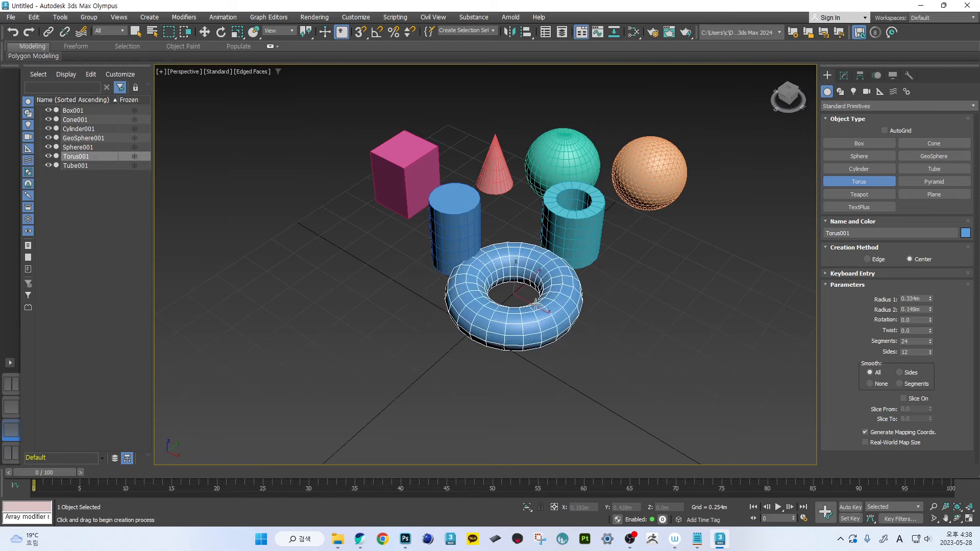
click(535, 310)
middle_drag(623, 281, 580, 285)
key(ctrl+z)
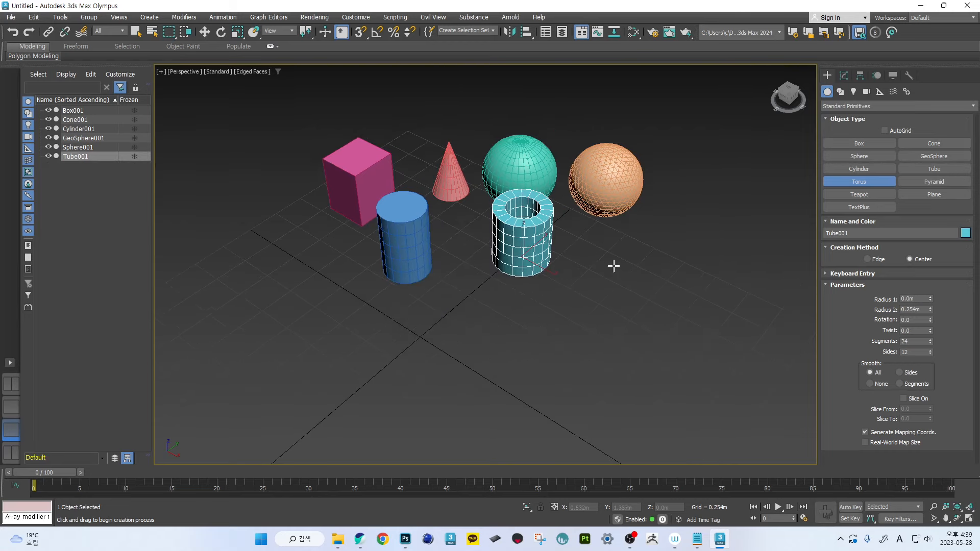
- Create a torus with radii of about 0.215 m and 0.071 m beside the tube, and a pyramid about 0.279 × 0.257 × 0.353 m
drag(621, 259, 632, 287)
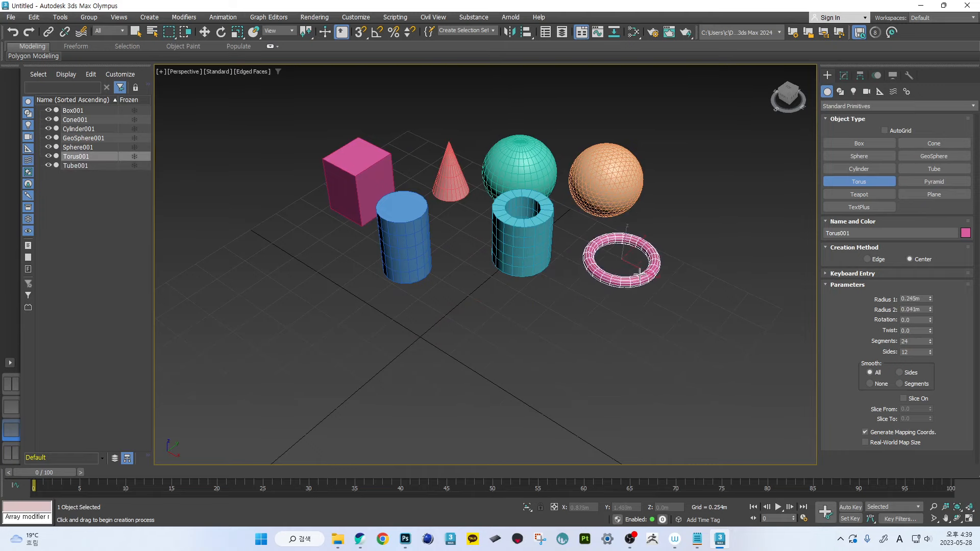
middle_drag(652, 274, 661, 257)
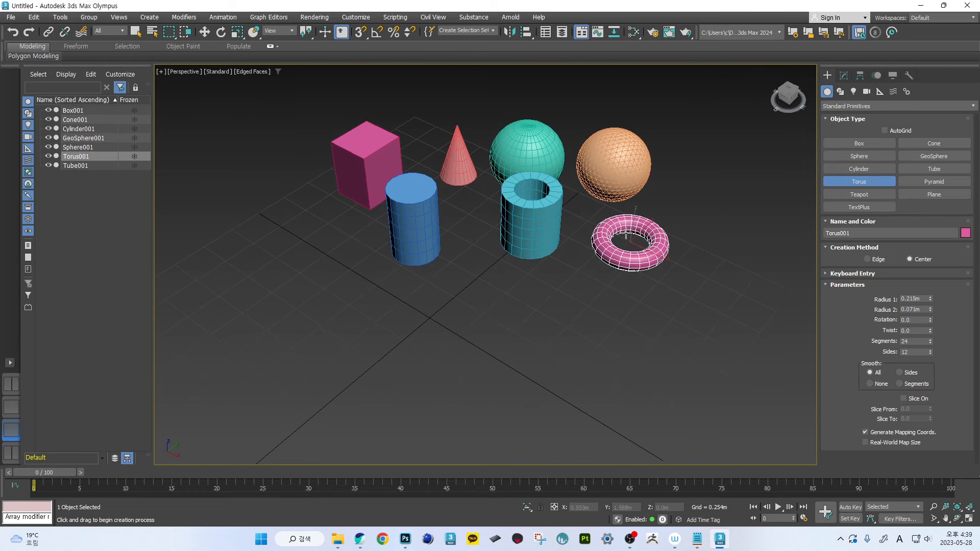
click(910, 183)
drag(475, 271, 481, 305)
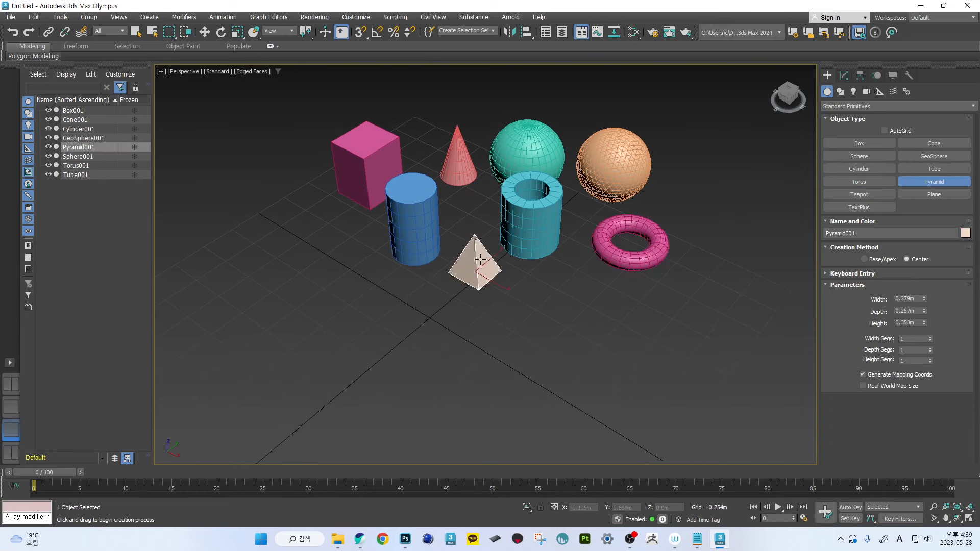
- Create a teapot beside the box and cylinder, and a plane about 1.058 m long and 0.997 m wide in front of it
click(839, 193)
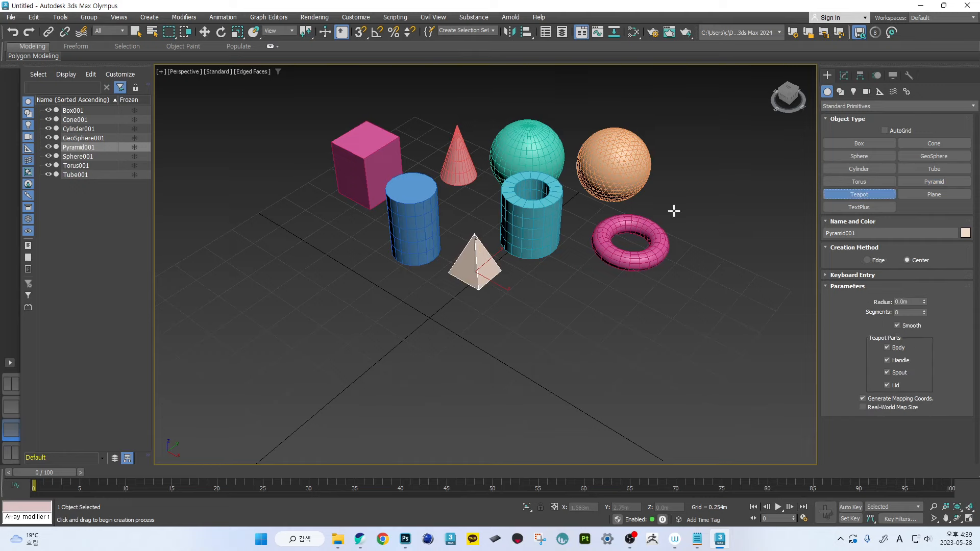
drag(306, 233, 316, 256)
click(921, 197)
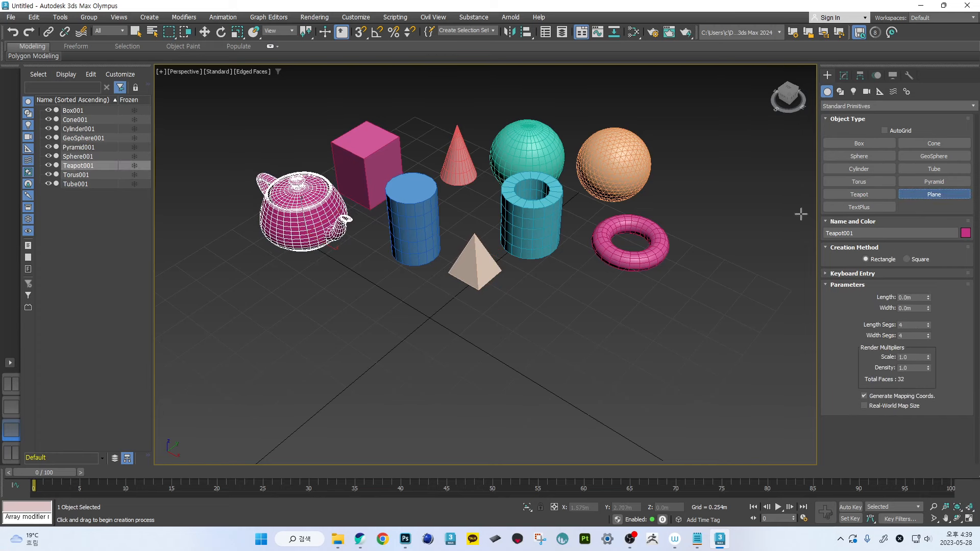
drag(263, 264, 231, 432)
scroll(388, 355, up, 5)
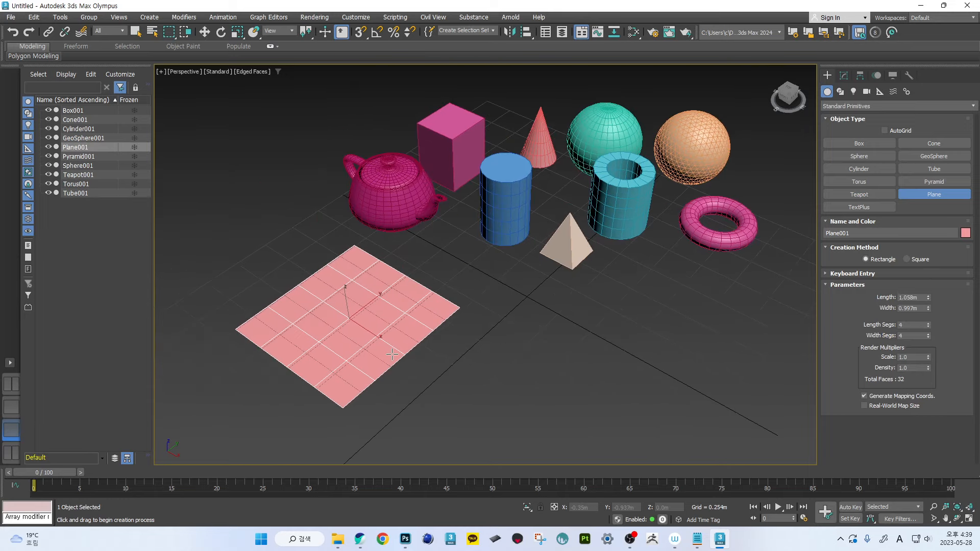
scroll(414, 356, down, 4)
- Place a TextPlus object with its default text on the empty grid area beside the plane
alt+middle_drag(409, 353, 341, 203)
scroll(439, 207, down, 6)
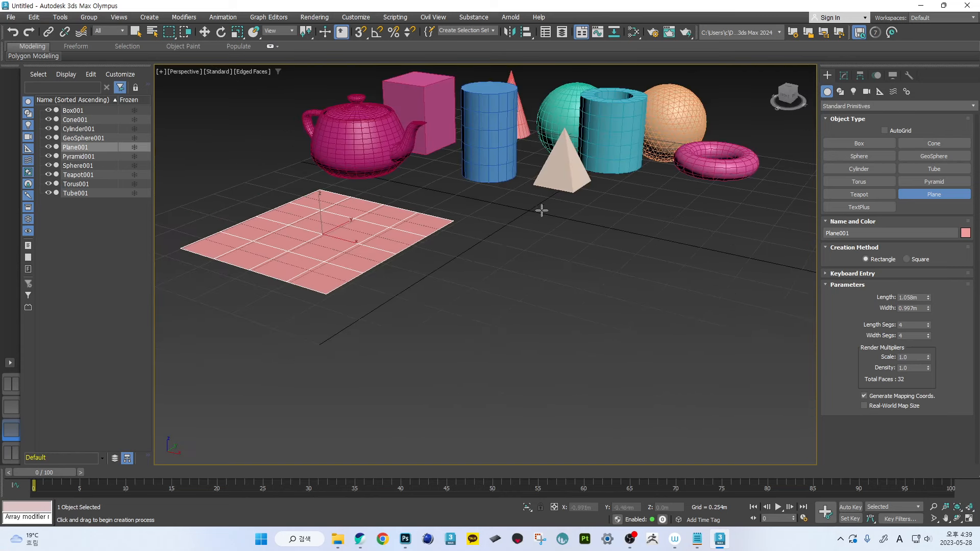
alt+middle_drag(540, 210, 756, 214)
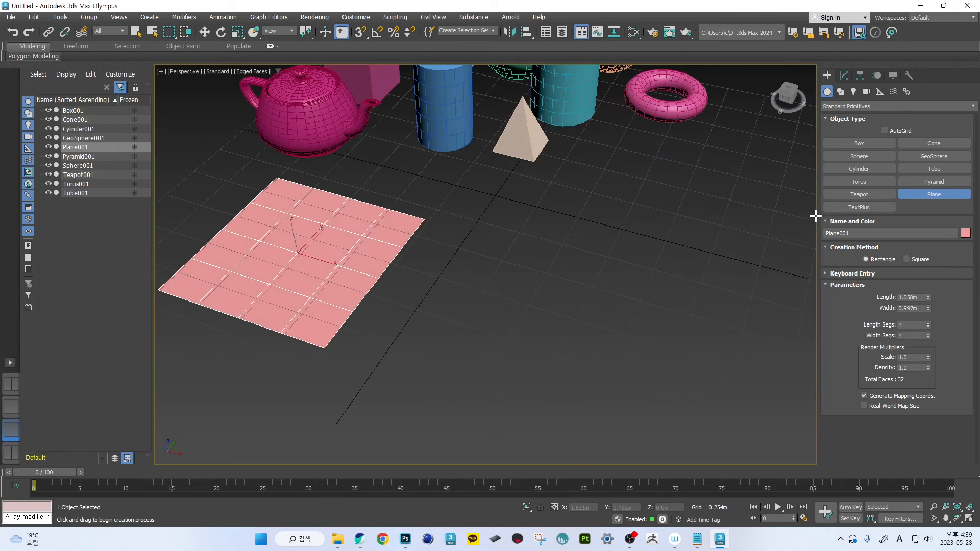
click(860, 209)
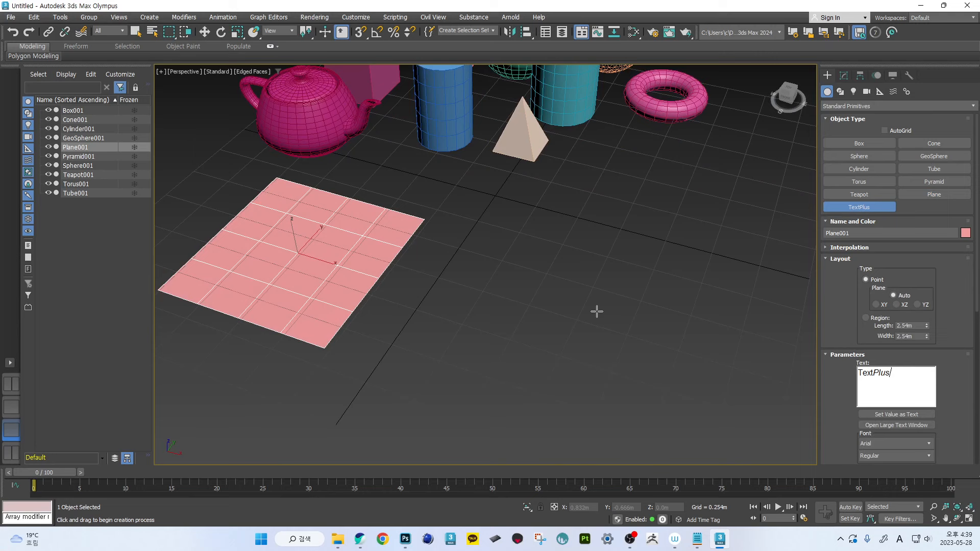
click(529, 332)
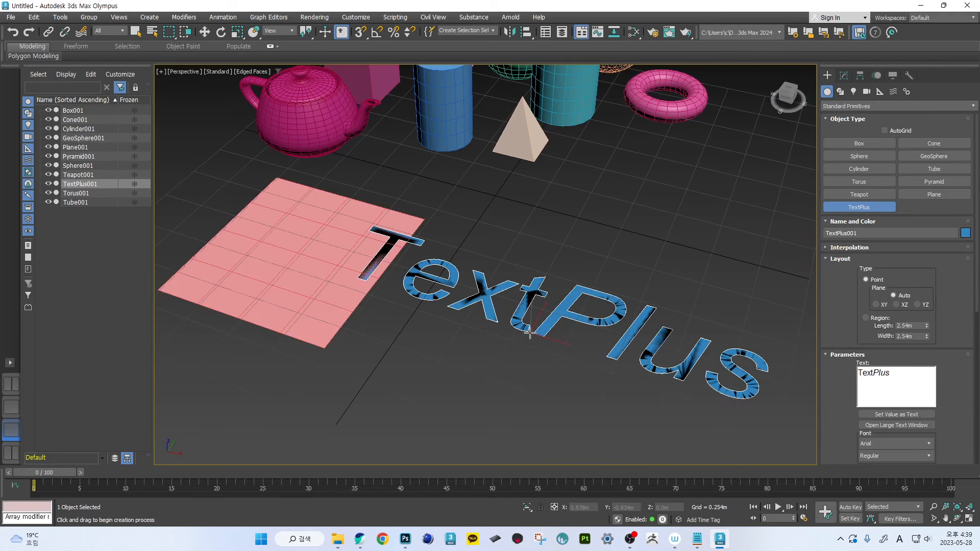
- Undo the TextPlus object placed beside the plane
key(ctrl+z)
alt+middle_drag(529, 333, 577, 270)
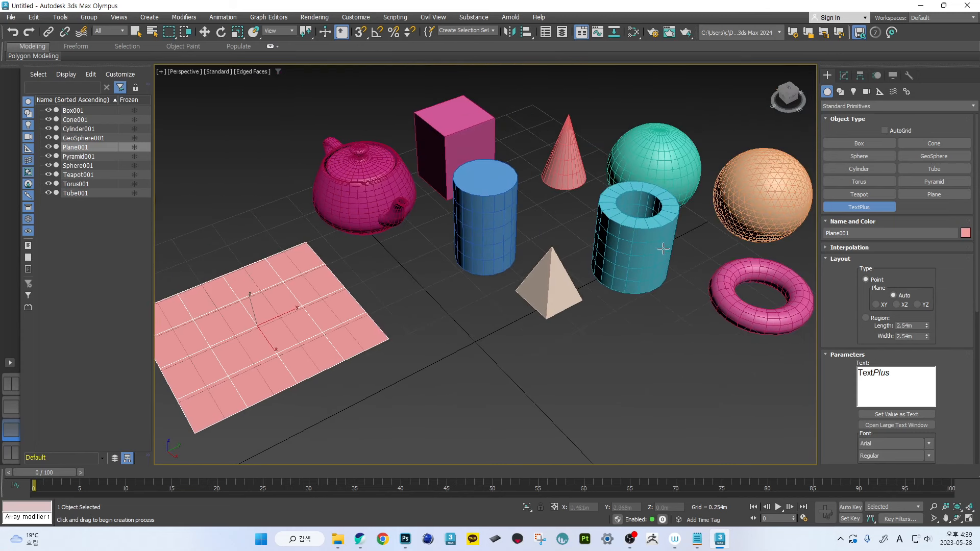
middle_drag(705, 246, 569, 249)
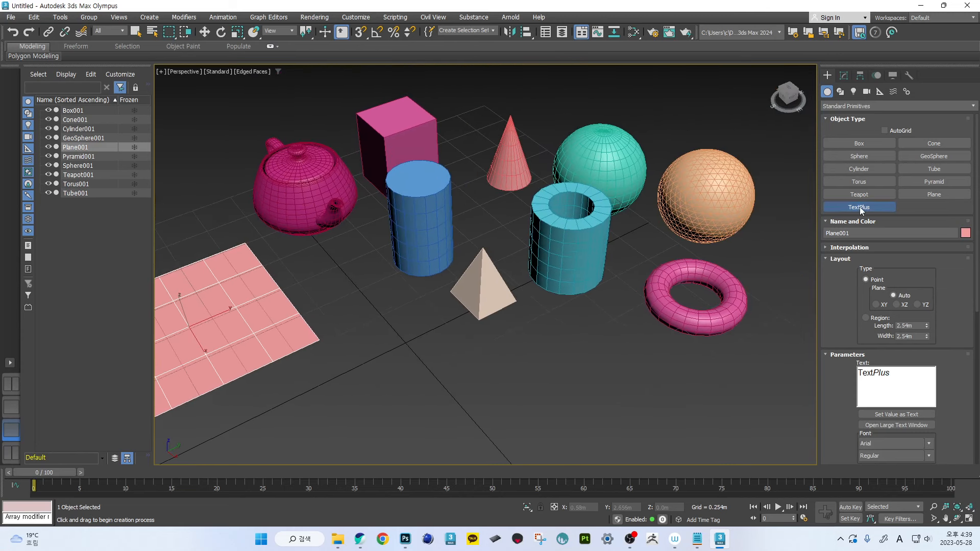
- Try placing several default TextPlus objects on the grid around the primitives, and undo all of them
click(566, 361)
click(394, 374)
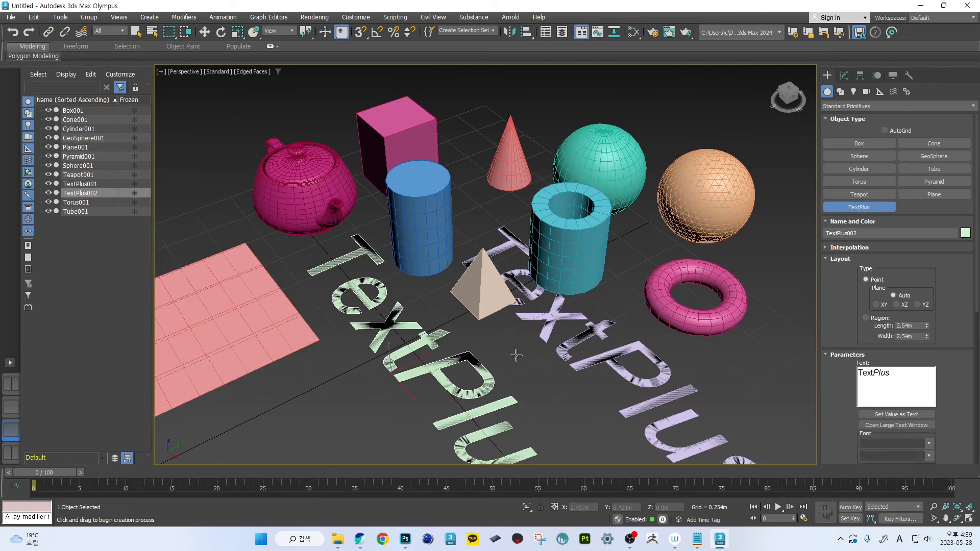
click(516, 355)
click(689, 360)
click(685, 365)
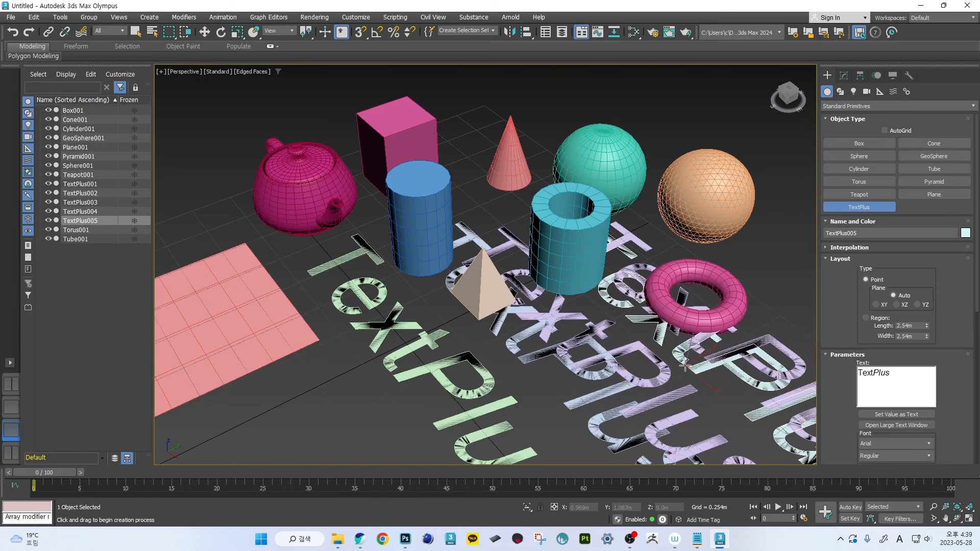
key(ctrl+z)
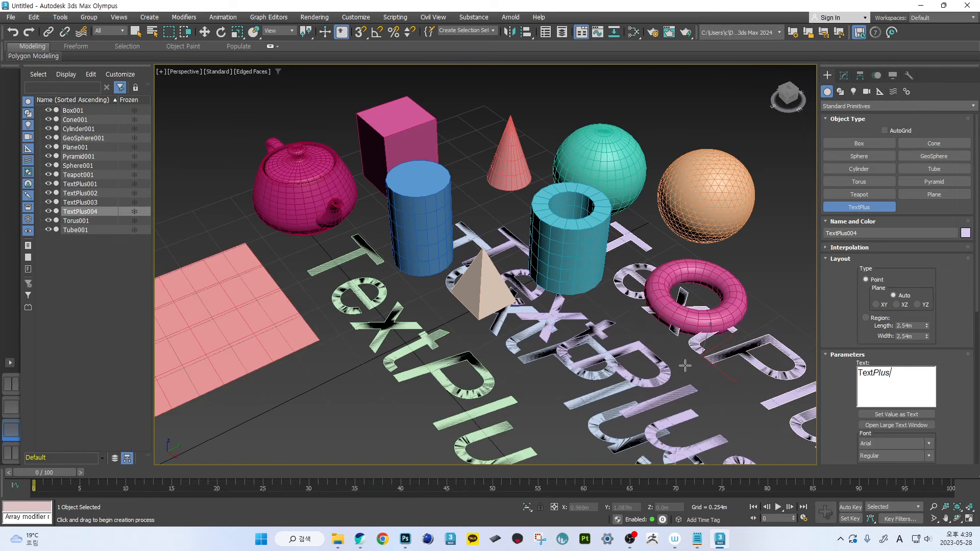
scroll(685, 365, down, 6)
key(ctrl+z)
key(ctrl+z)
key(ctrl+z)
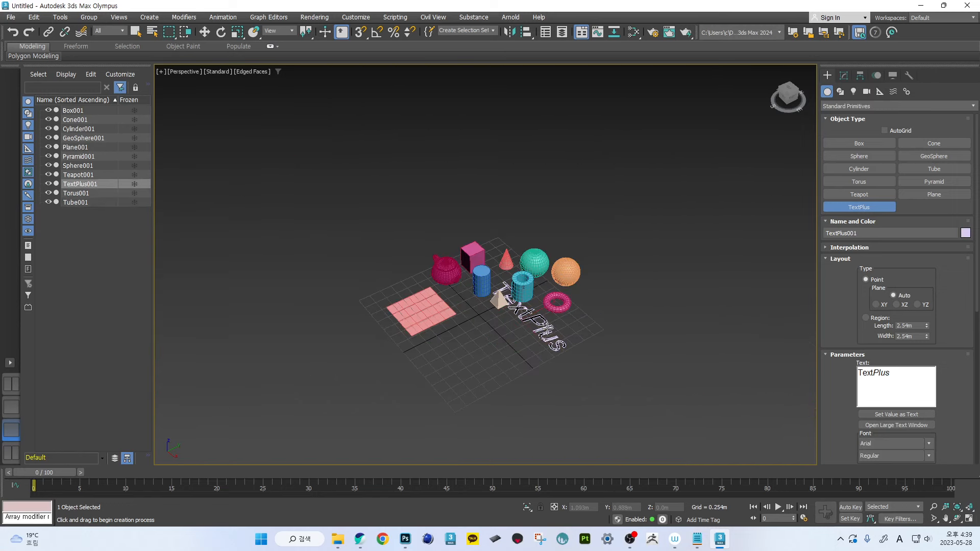
key(ctrl+z)
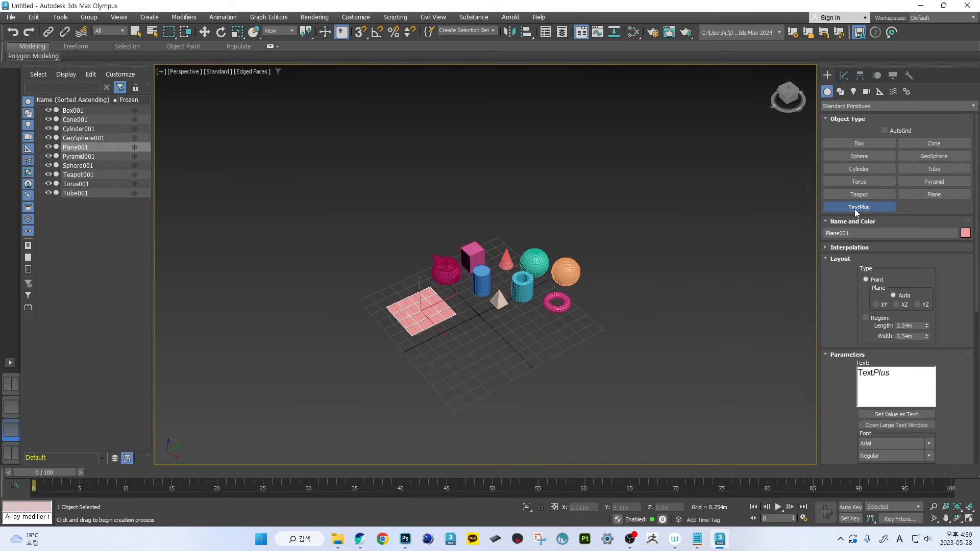
- Leave TextPlus creation and examine the arrangement of all created primitives from several angles
scroll(544, 319, up, 8)
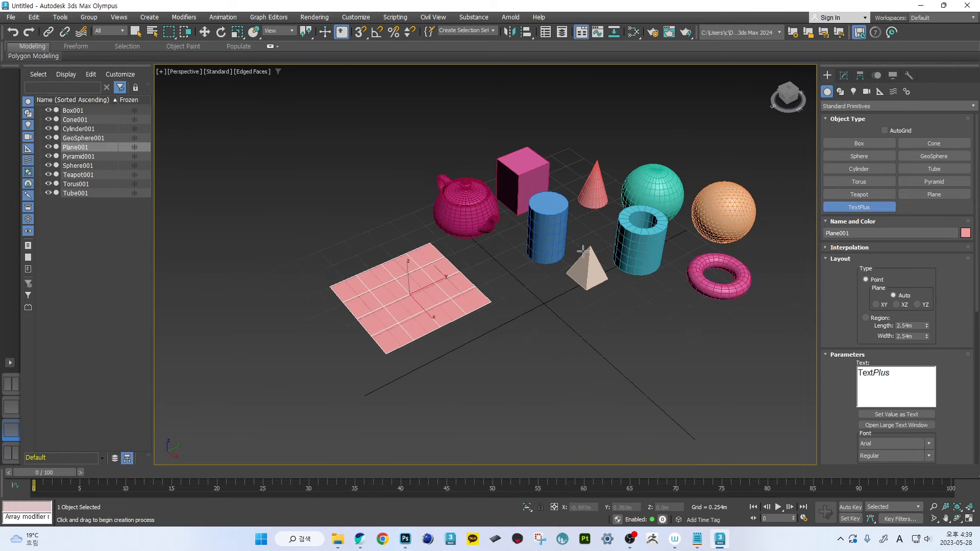
middle_drag(682, 229, 609, 223)
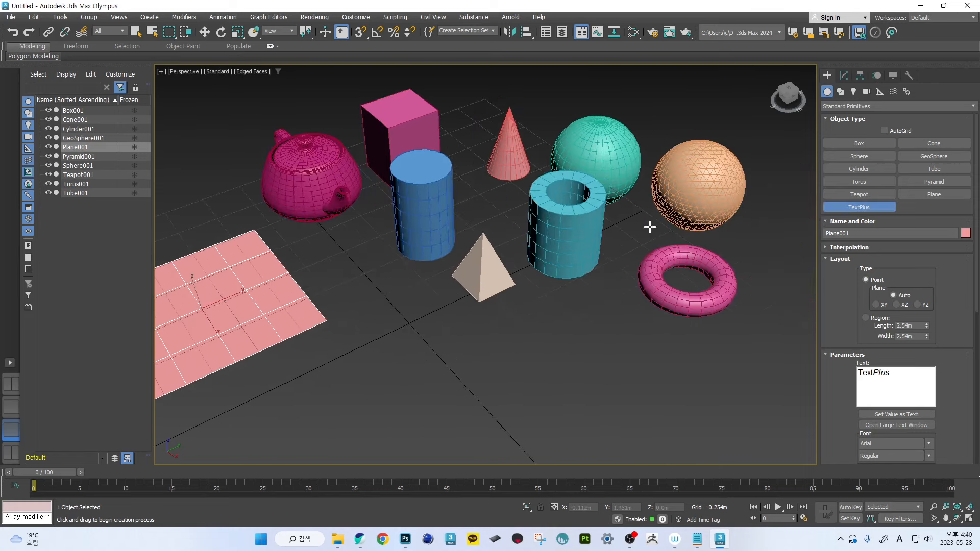
middle_drag(635, 298, 529, 297)
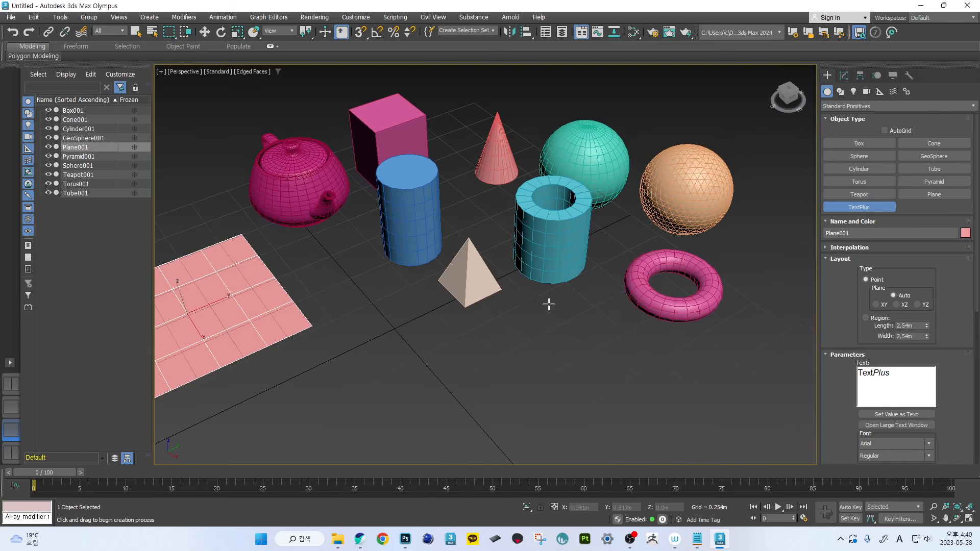
right_click(533, 311)
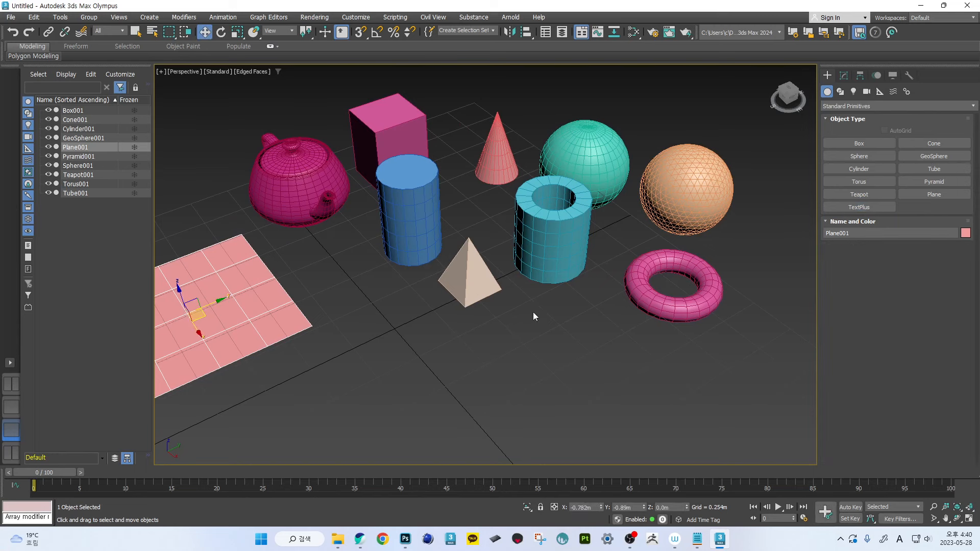
middle_drag(540, 293, 515, 244)
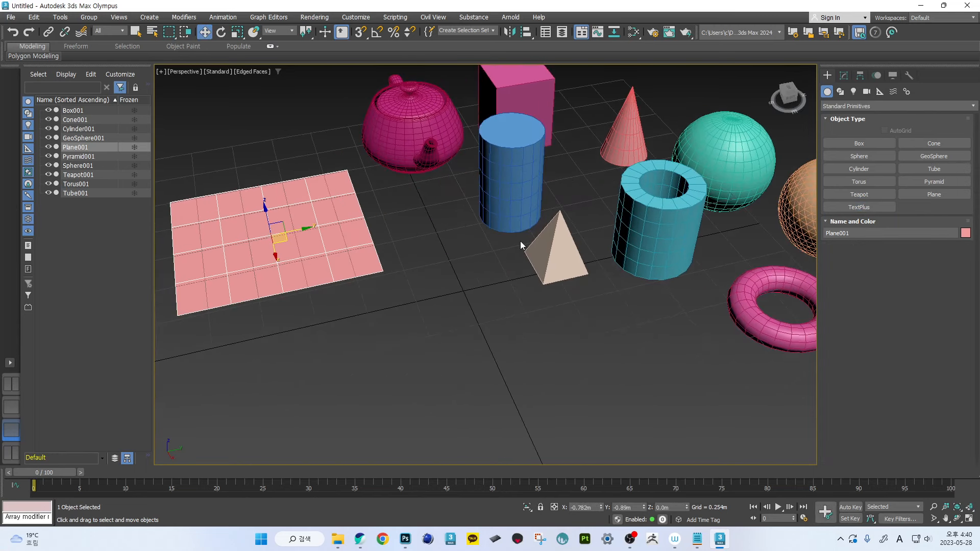
scroll(564, 212, down, 4)
middle_drag(567, 212, 496, 253)
scroll(547, 206, up, 2)
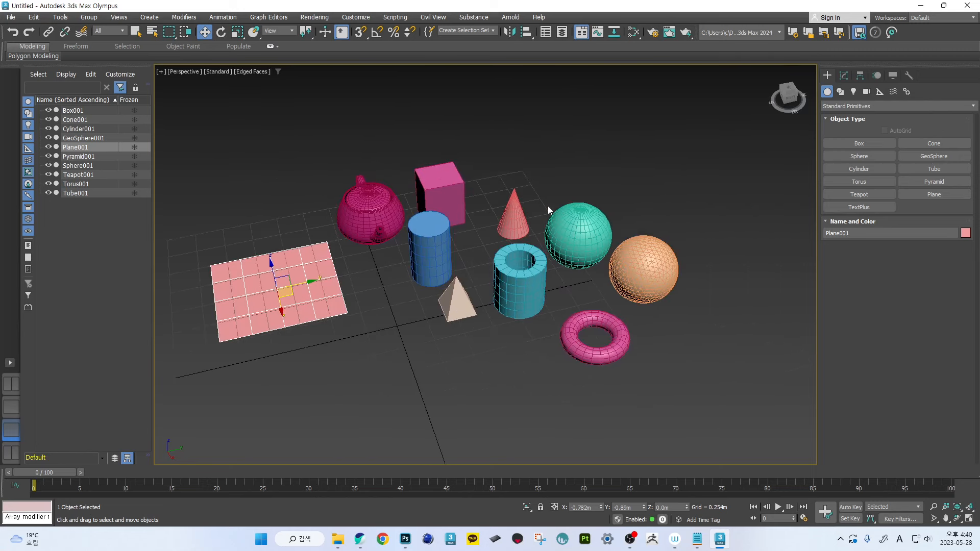
alt+middle_drag(547, 206, 514, 218)
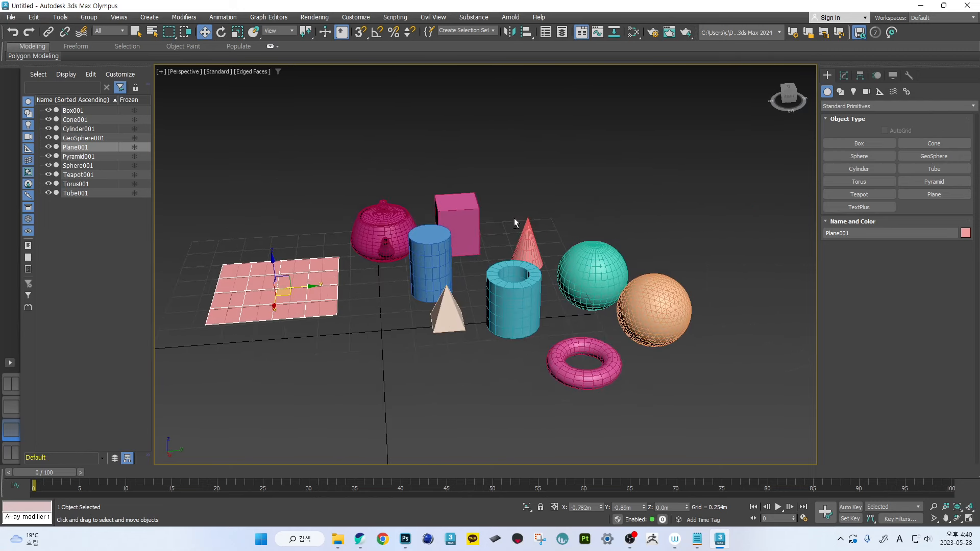
alt+middle_drag(310, 246, 585, 222)
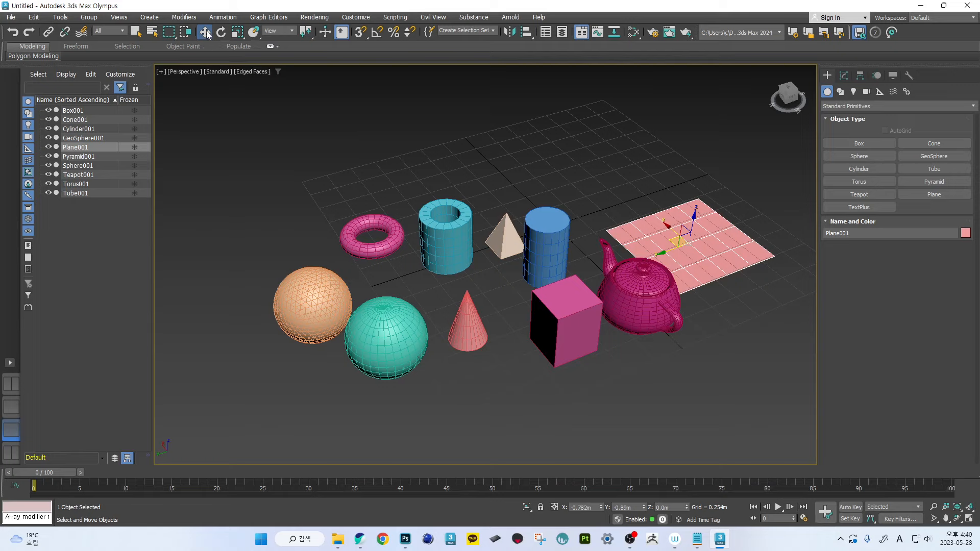
- Switch to the Select Object tool and select the tube, then the cylinder, as single objects
click(135, 31)
middle_drag(521, 233, 504, 206)
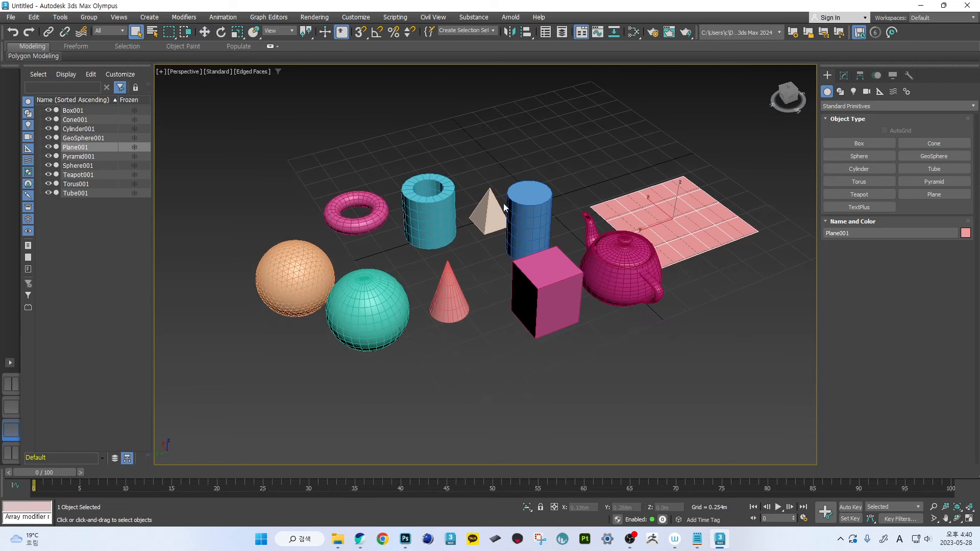
scroll(504, 207, up, 2)
scroll(505, 208, down, 2)
scroll(507, 209, up, 3)
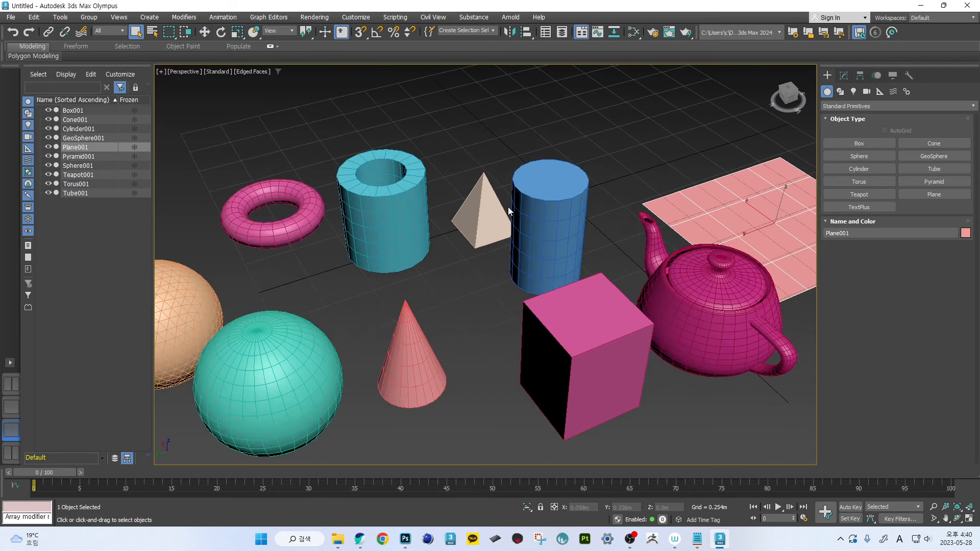
scroll(509, 211, down, 3)
click(417, 201)
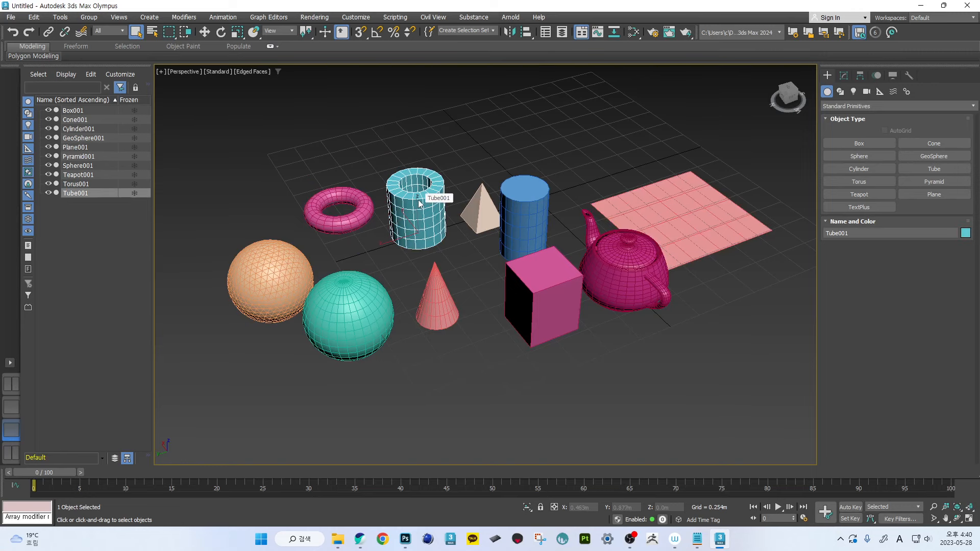
click(458, 212)
click(541, 211)
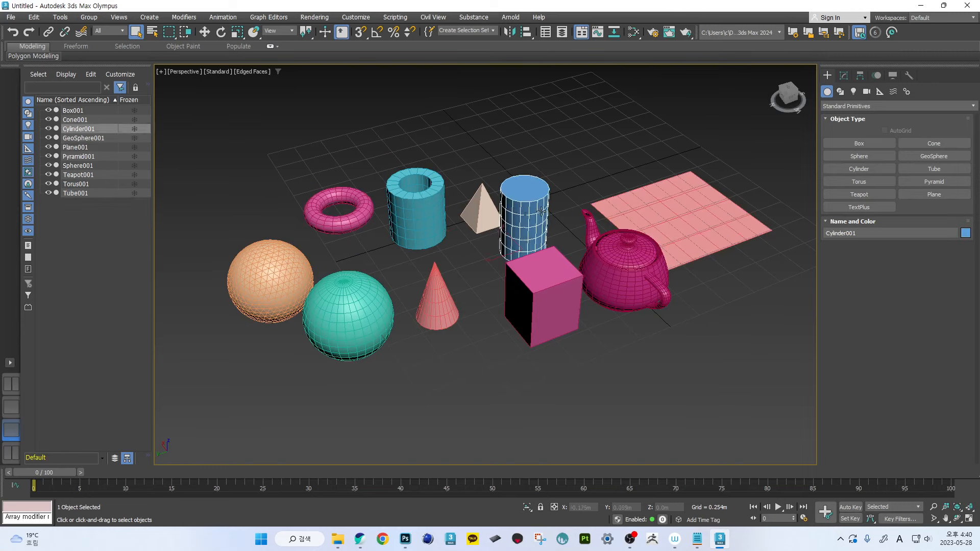
- Add the pyramid, tube, torus, geosphere and sphere to the cylinder selection
ctrl+click(484, 214)
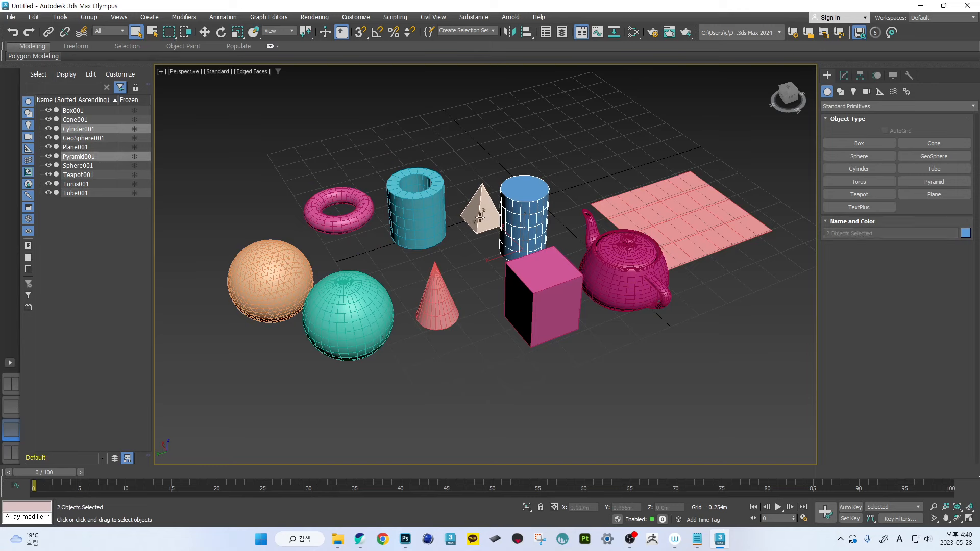
ctrl+click(414, 215)
ctrl+click(317, 204)
ctrl+click(270, 269)
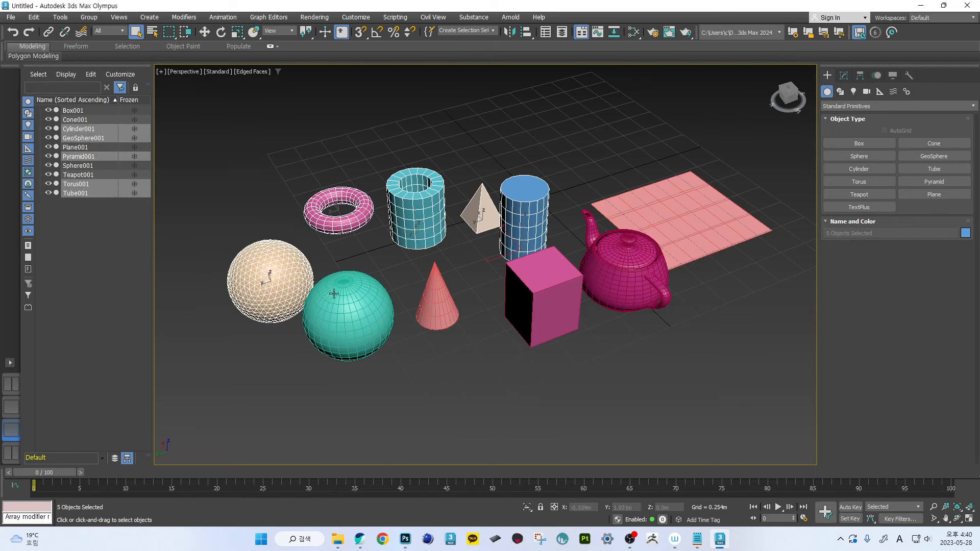
ctrl+click(334, 293)
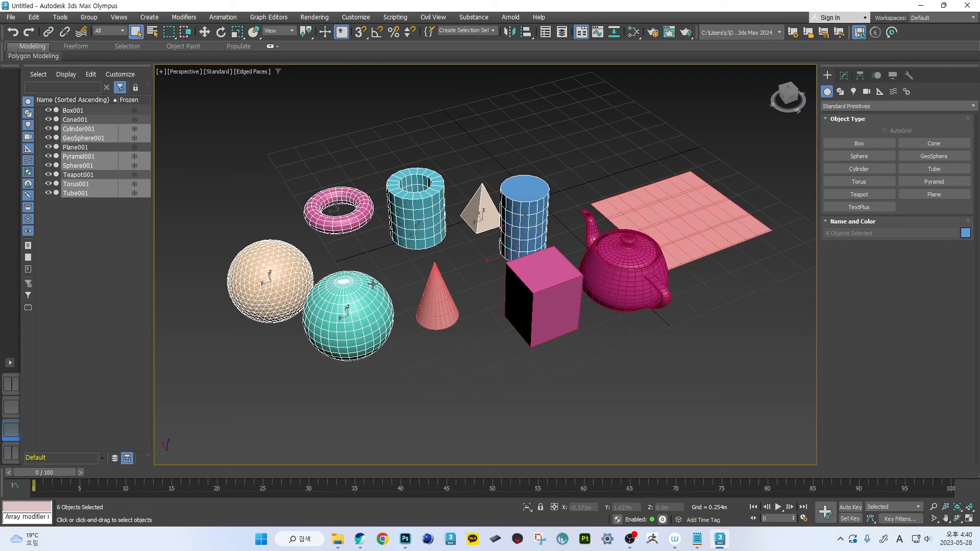
- Remove the sphere, geosphere and torus from the selection, and then select only the torus
alt+middle_drag(452, 279, 415, 268)
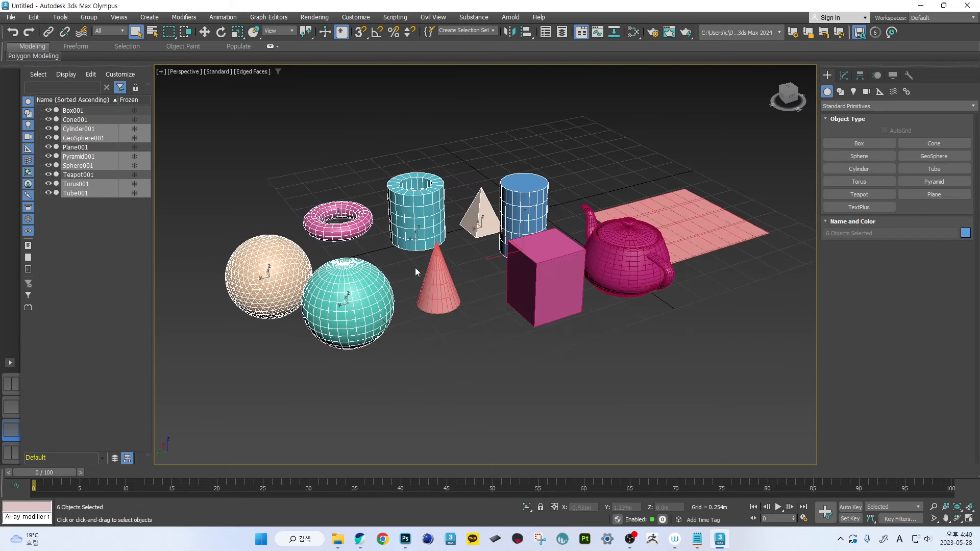
alt+click(364, 290)
alt+click(282, 275)
alt+click(347, 232)
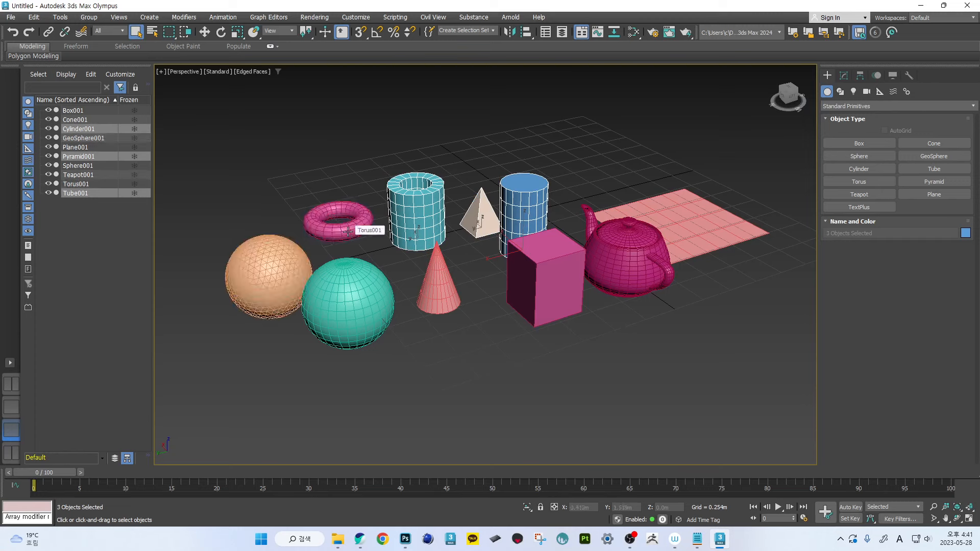
click(349, 205)
click(355, 211)
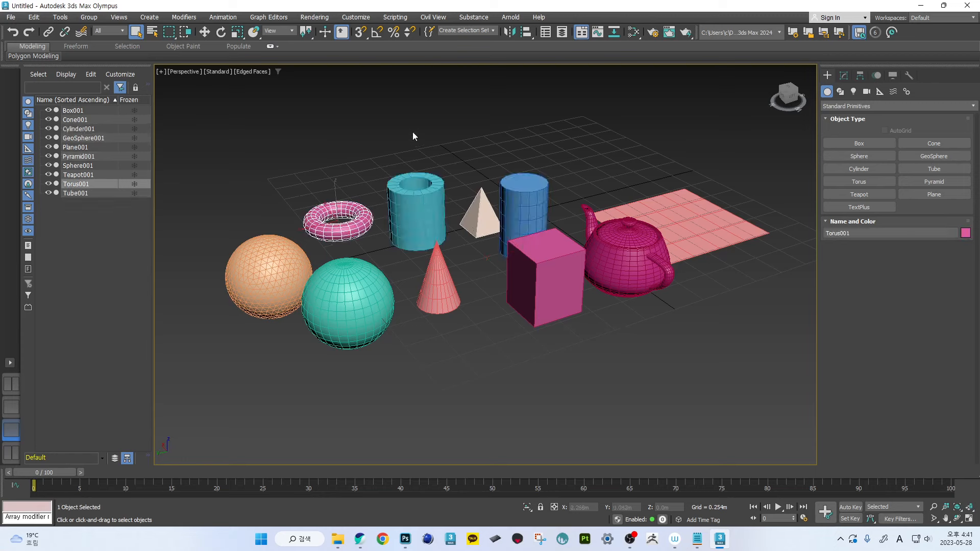
- Region-select every primitive except the plane and teapot, then select only the pyramid and clear the selection
click(249, 131)
drag(323, 167, 571, 388)
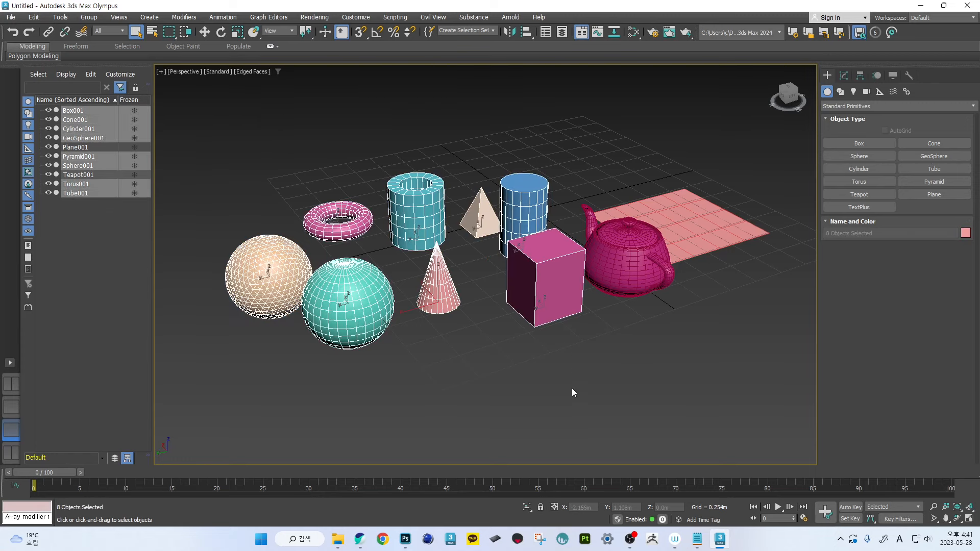
alt+middle_drag(446, 332, 459, 139)
click(429, 158)
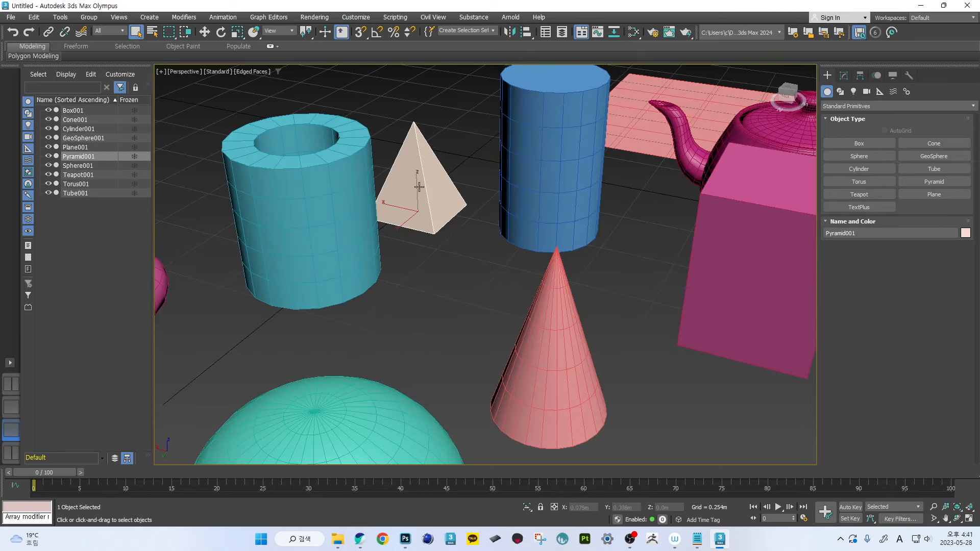
scroll(444, 204, down, 8)
alt+middle_drag(445, 199, 466, 207)
click(298, 130)
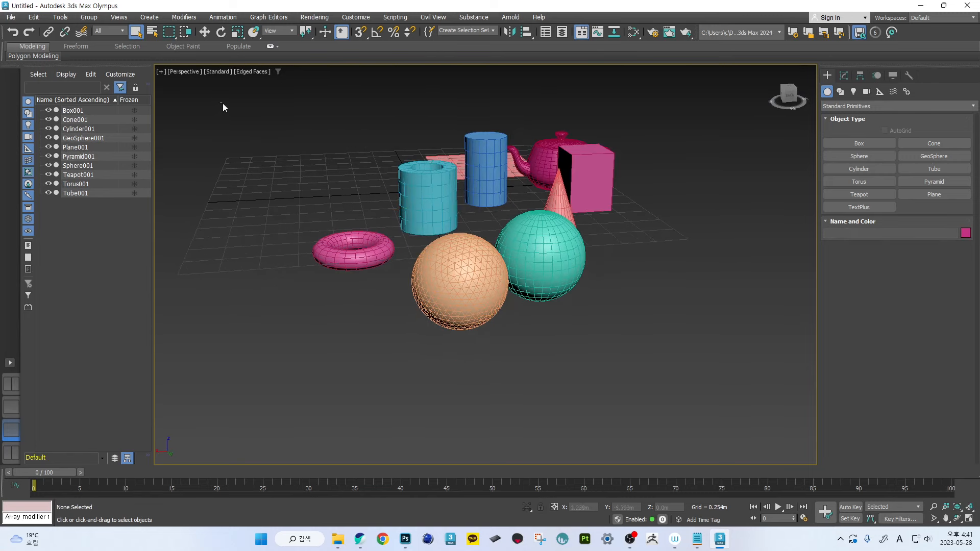
- Region-select the torus, tube, cone, sphere and geosphere with one selection rectangle
drag(497, 358, 497, 358)
alt+middle_drag(341, 275, 396, 269)
scroll(457, 221, up, 5)
scroll(458, 216, down, 5)
click(396, 269)
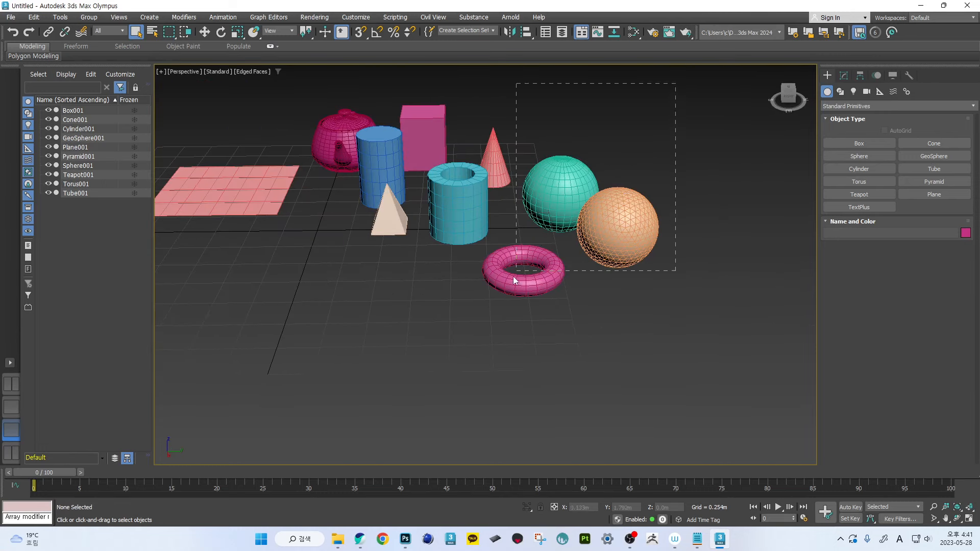
drag(463, 339, 464, 339)
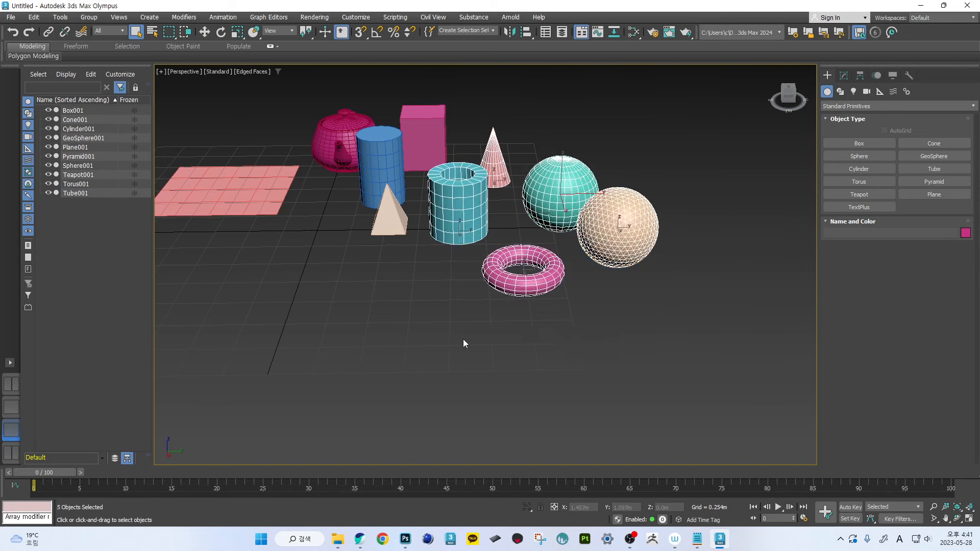
- Subtract the sphere, geosphere and torus from the selection with a rectangle, and add the torus back
alt+middle_drag(463, 339, 487, 278)
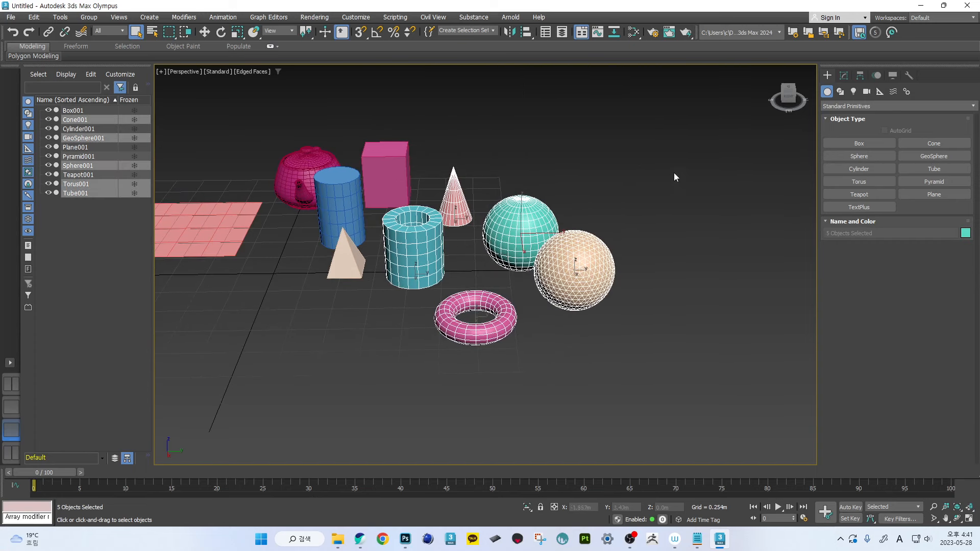
drag(669, 122, 494, 402)
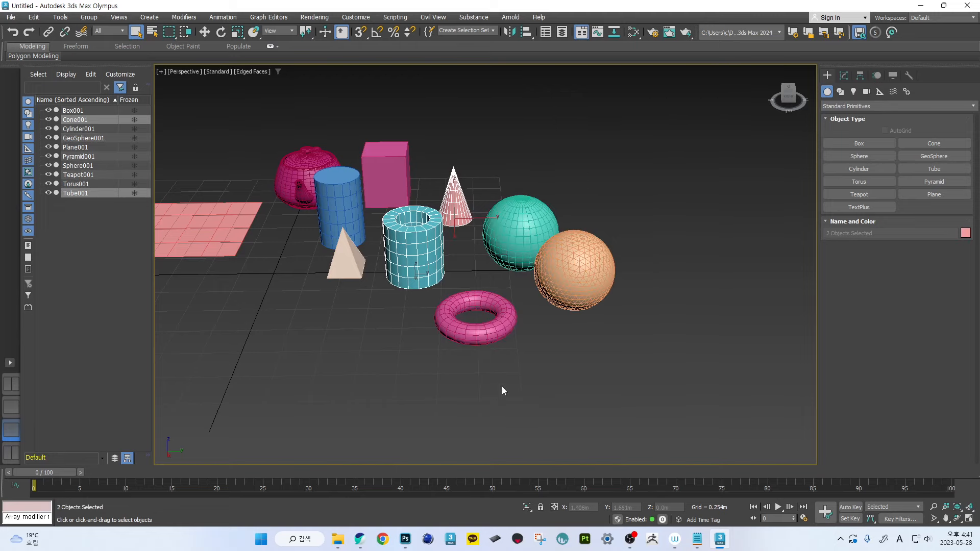
alt+middle_drag(502, 283, 374, 272)
ctrl+click(362, 245)
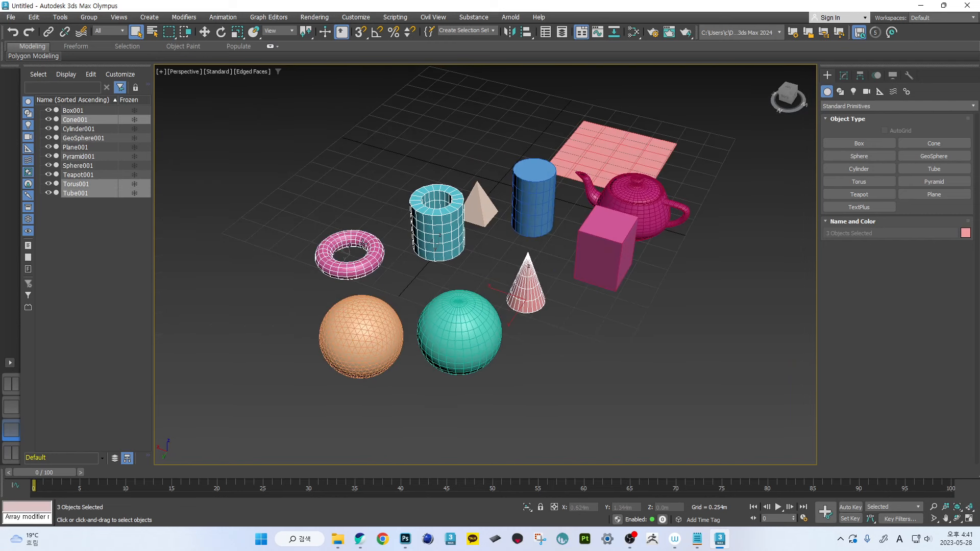
- Start a new selection with the sphere, and add the geosphere, torus, tube and cone to it
click(463, 302)
ctrl+click(384, 322)
ctrl+click(367, 268)
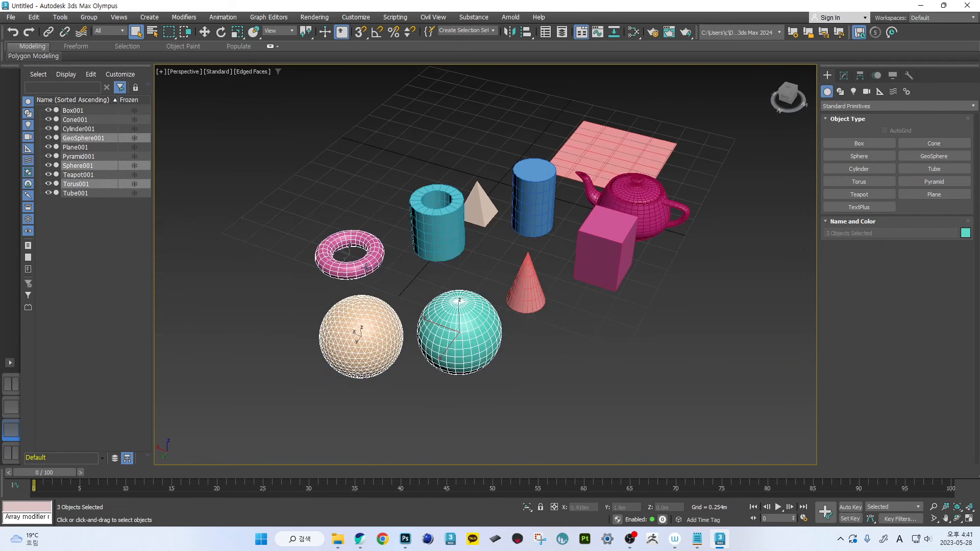
ctrl+click(442, 238)
ctrl+click(526, 281)
alt+middle_drag(526, 281, 515, 240)
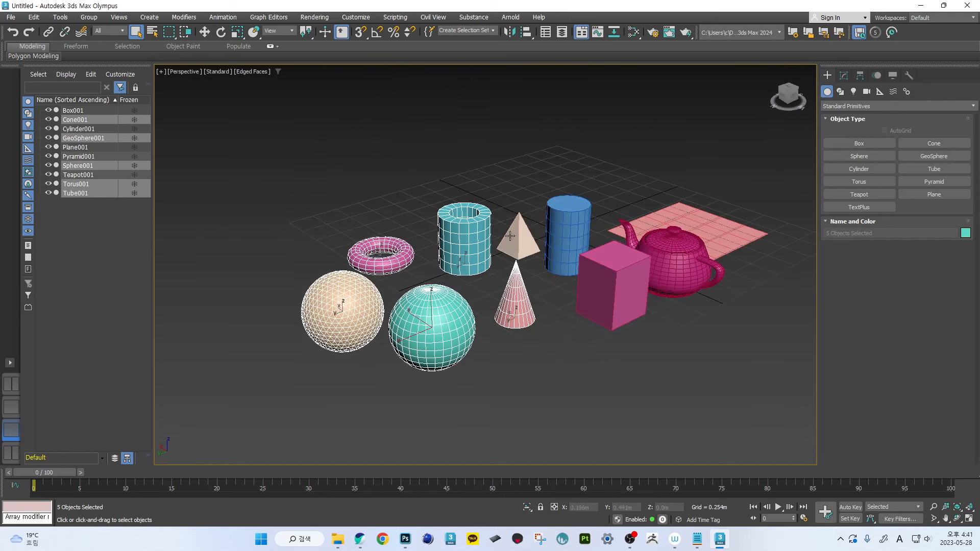
- Delete the tube, undo the deletion, and clear the selection
click(470, 181)
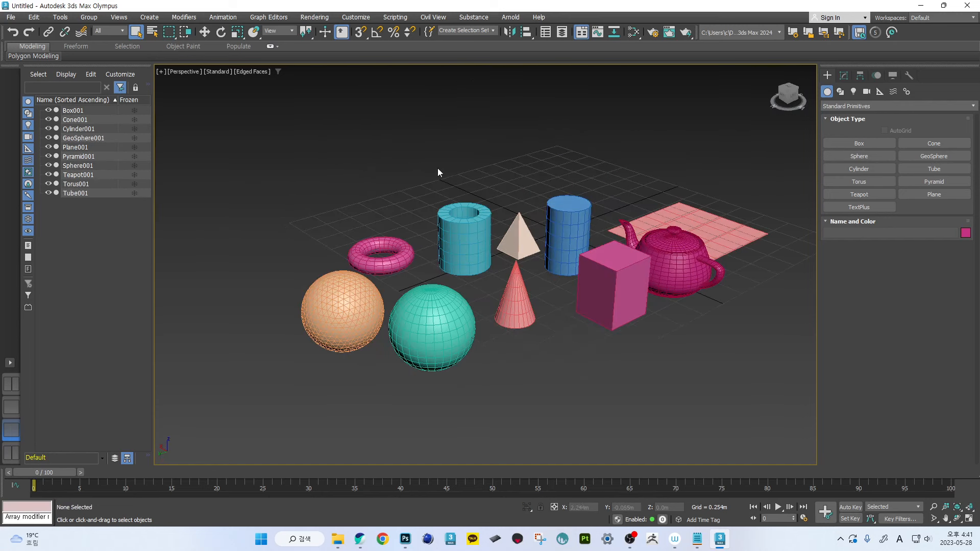
click(468, 236)
key(Delete)
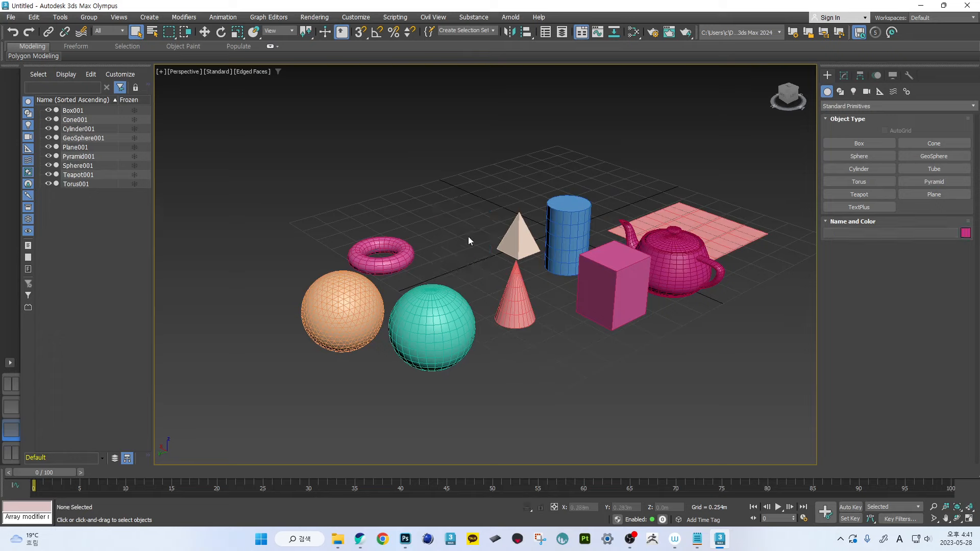
key(ctrl+z)
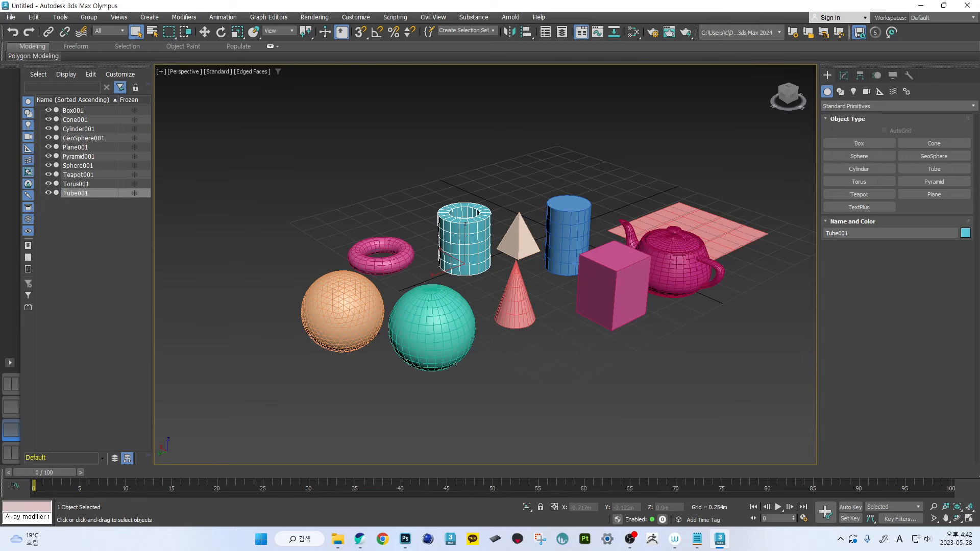
scroll(522, 297, up, 3)
scroll(487, 301, down, 2)
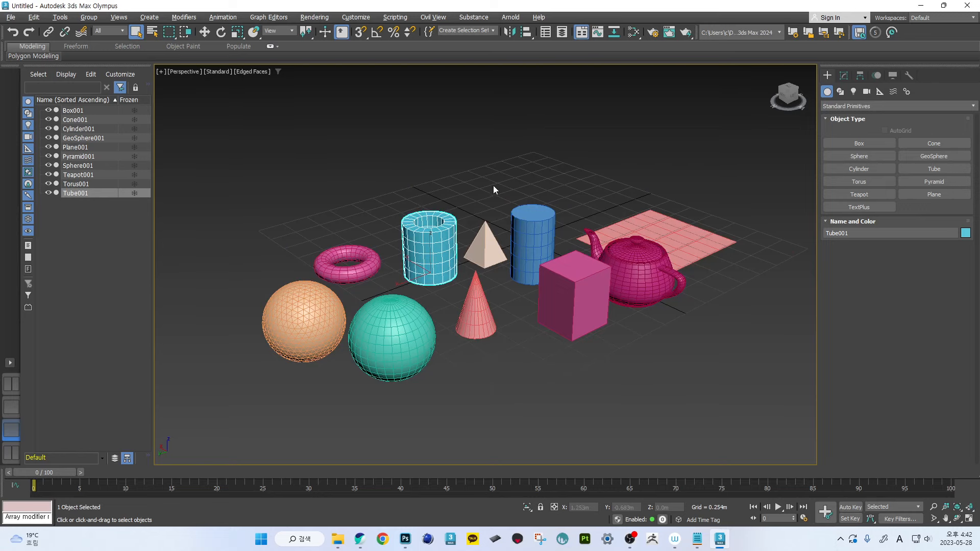
click(510, 181)
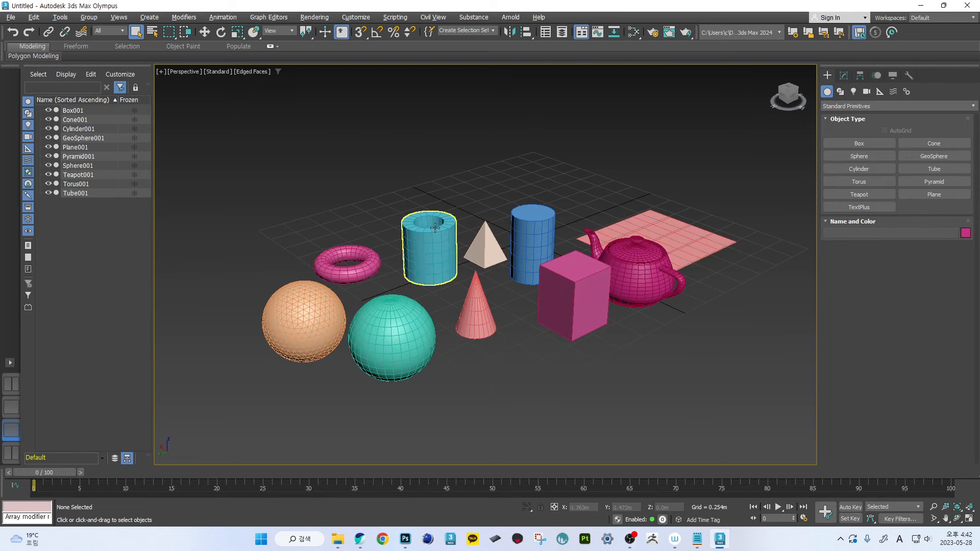
- Toggle the Selection/Preview Highlights option in the viewport preferences and accept the settings
scroll(454, 195, up, 3)
scroll(447, 179, down, 3)
scroll(444, 166, up, 3)
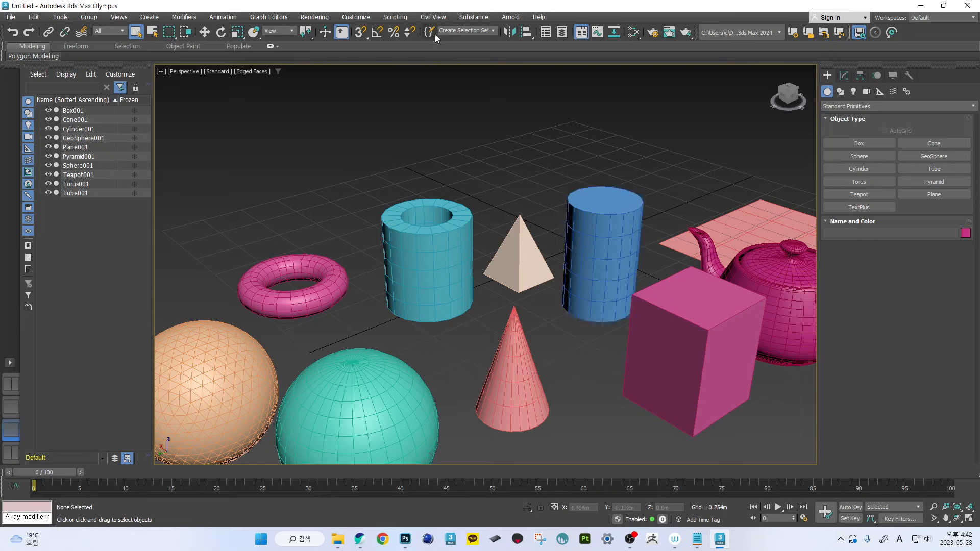
click(351, 16)
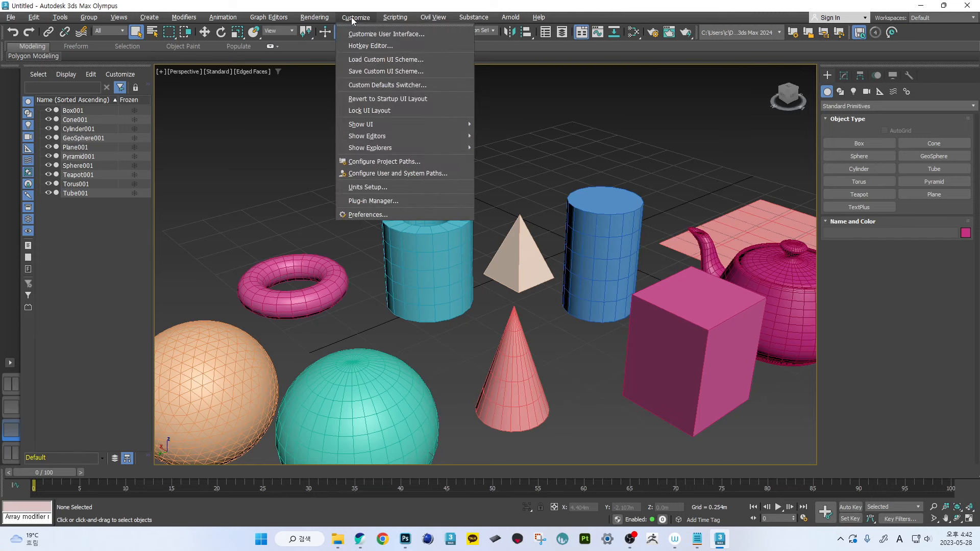
click(352, 18)
click(352, 17)
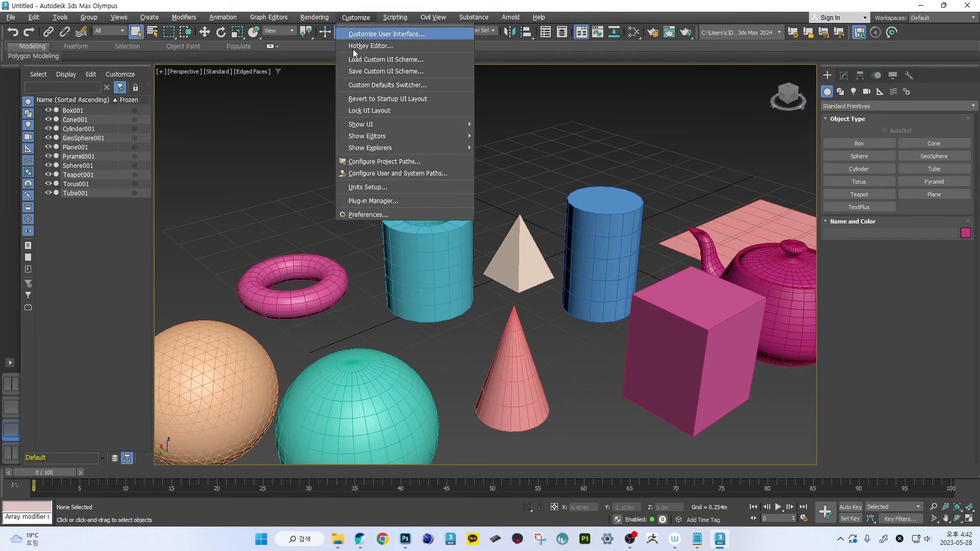
click(370, 214)
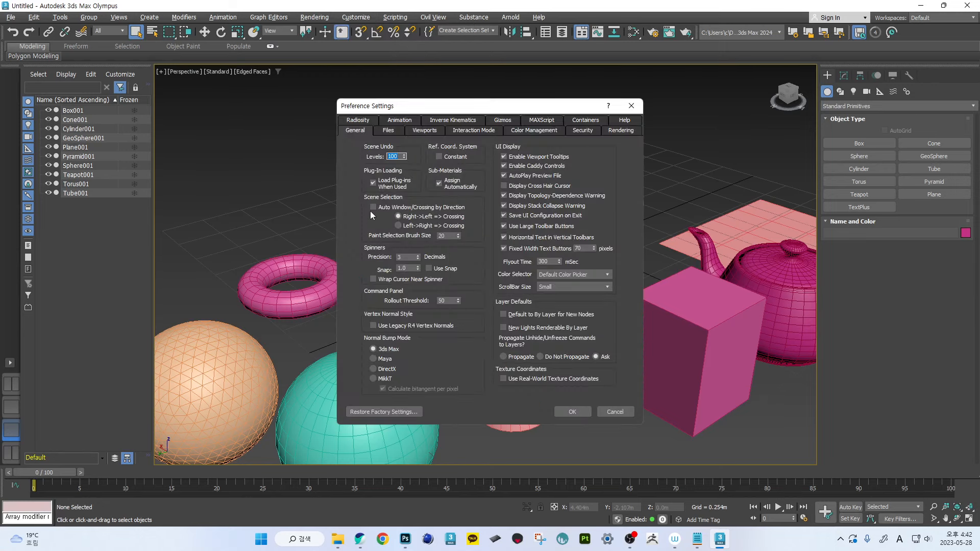
click(424, 130)
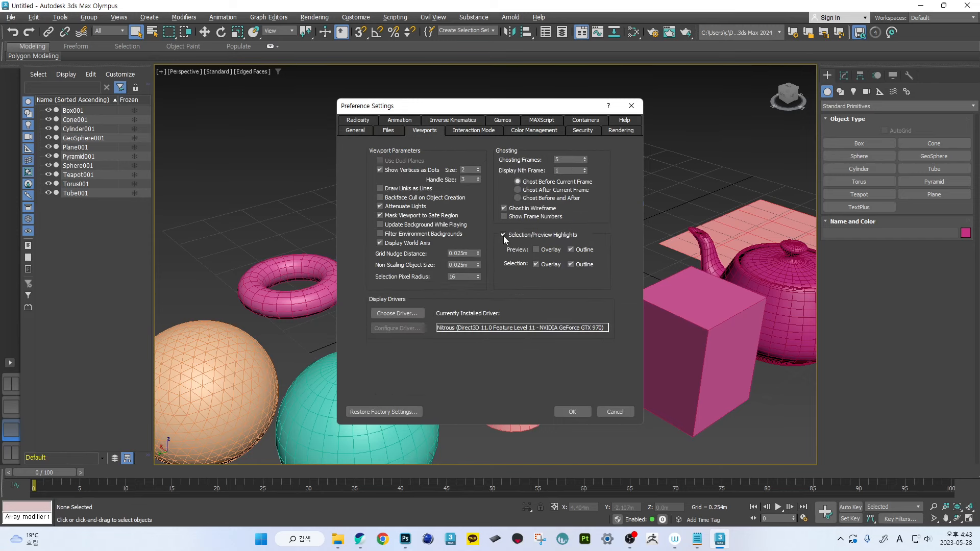
drag(519, 107, 675, 95)
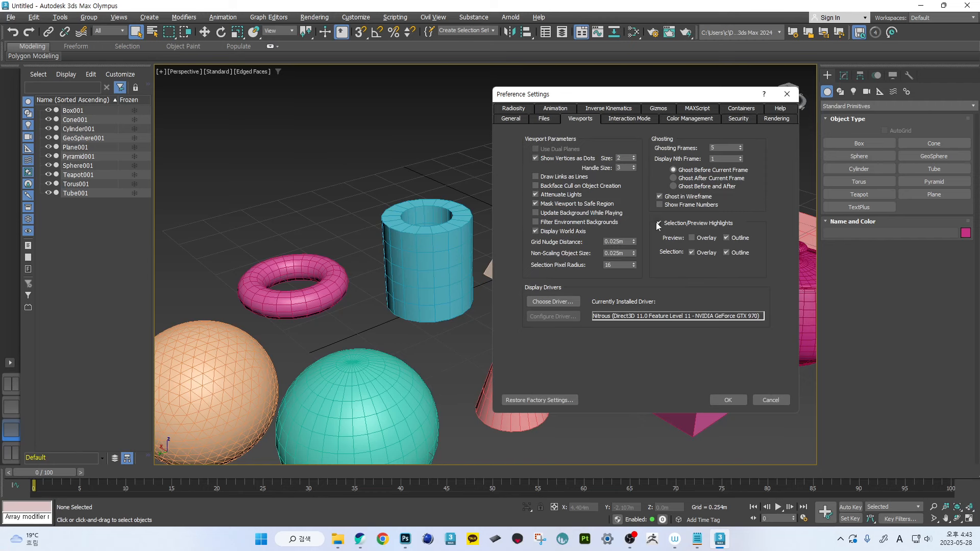
click(659, 223)
click(728, 399)
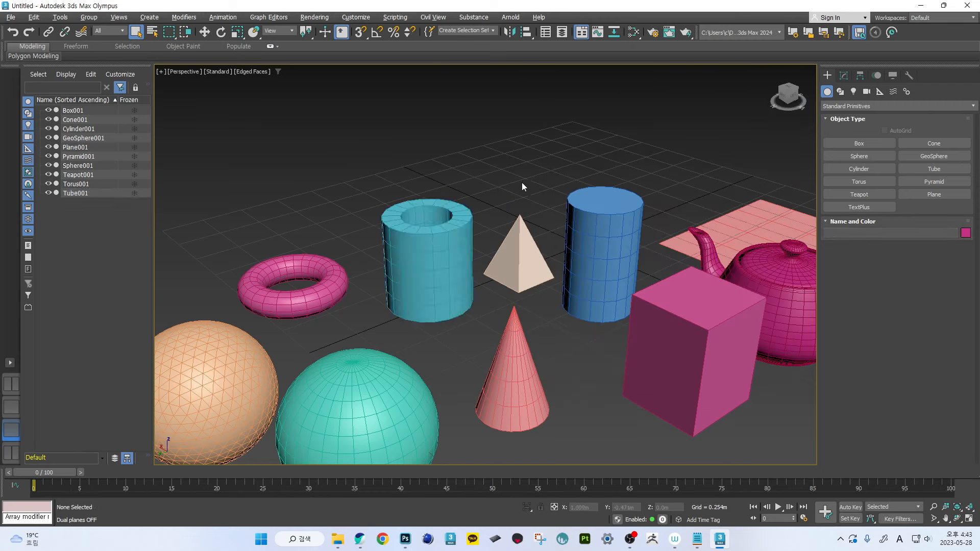
- Select the tube, the pyramid and the cylinder one after another
click(440, 245)
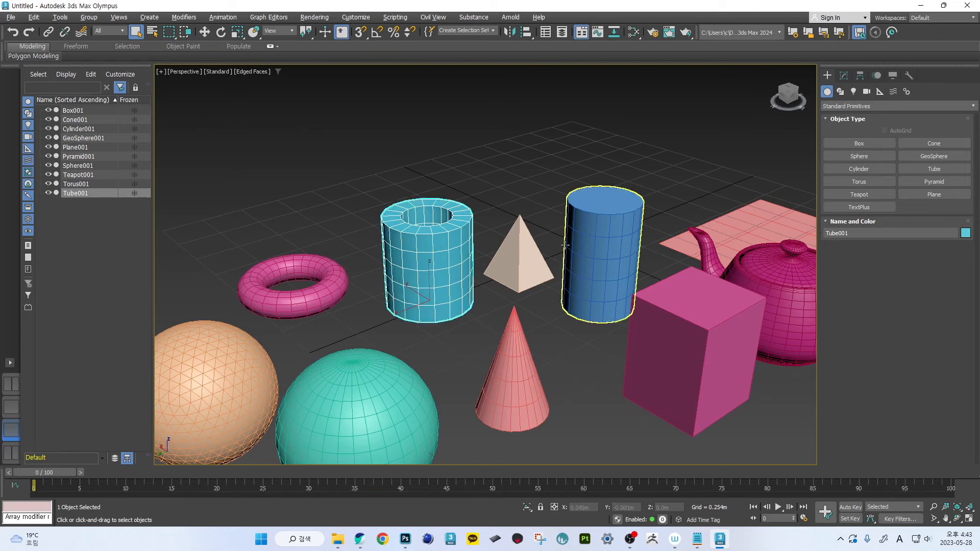
click(526, 254)
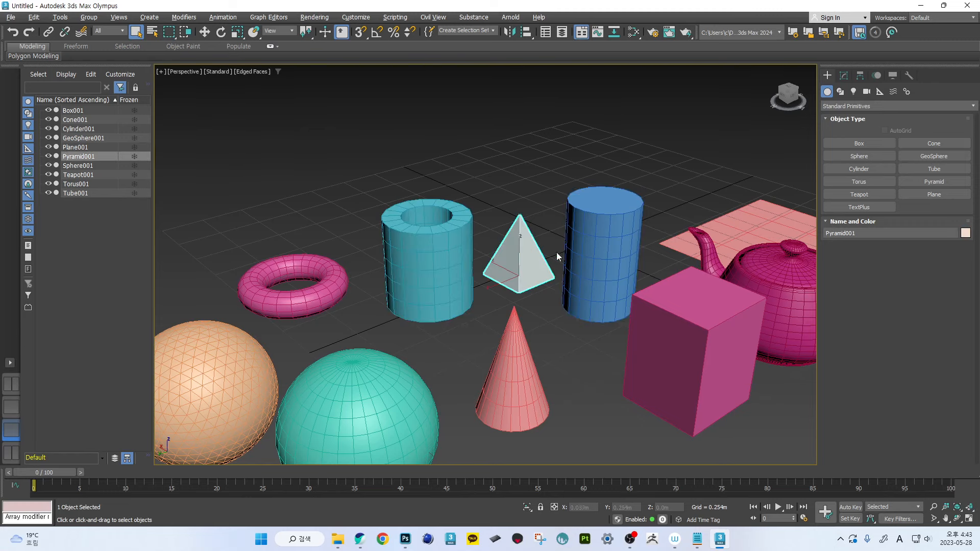
middle_drag(608, 254, 607, 232)
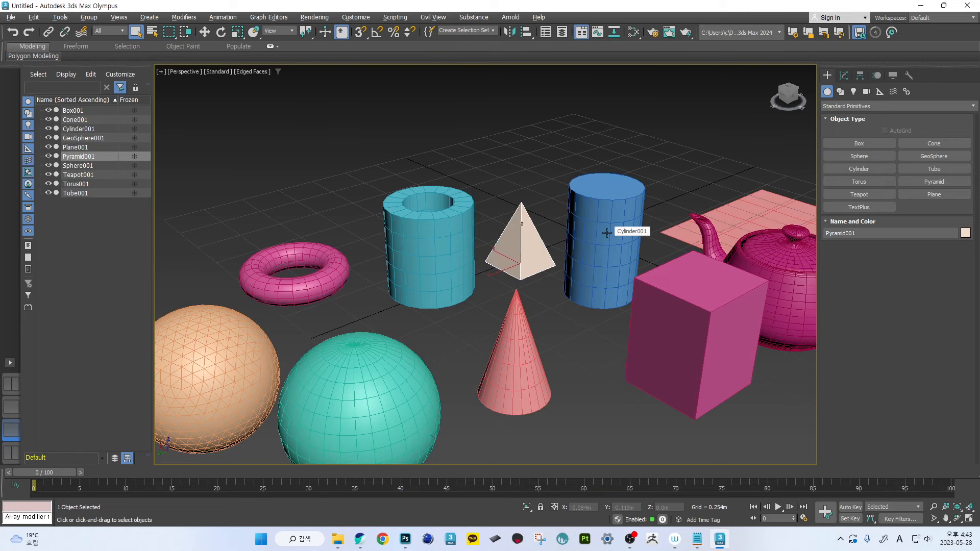
click(607, 233)
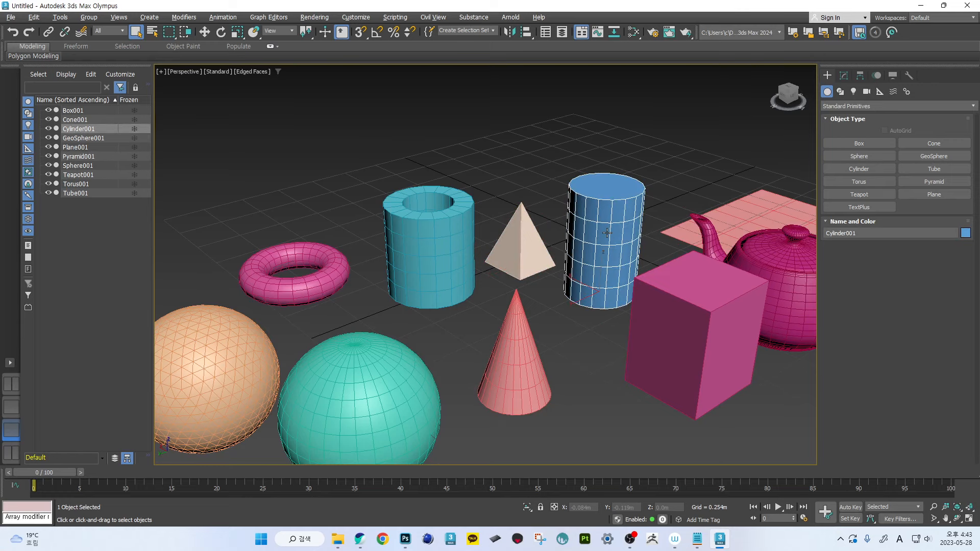
- Turn on selection brackets, and select the tube followed by the sphere, viewing the sphere from another angle
key(j)
click(439, 234)
click(360, 391)
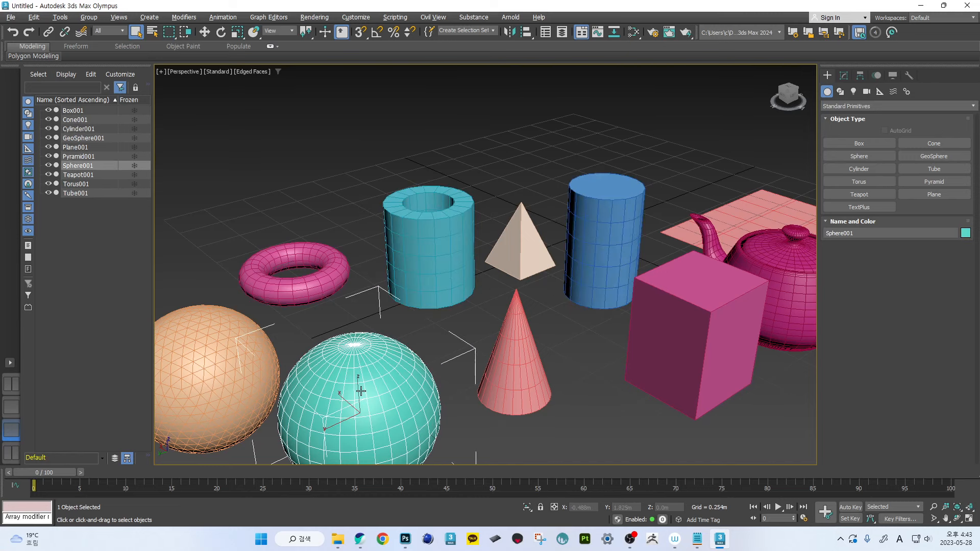
alt+middle_drag(361, 390, 418, 282)
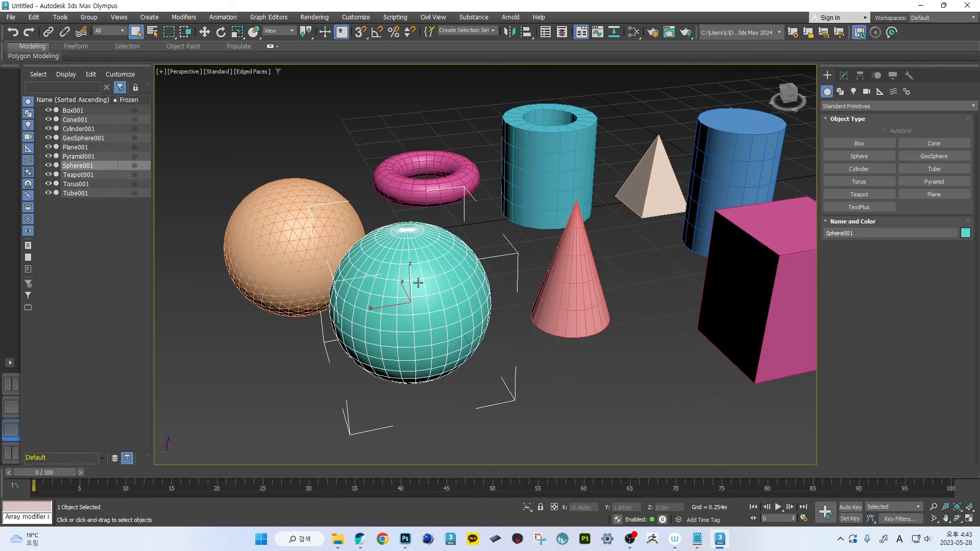
alt+middle_drag(418, 283, 439, 277)
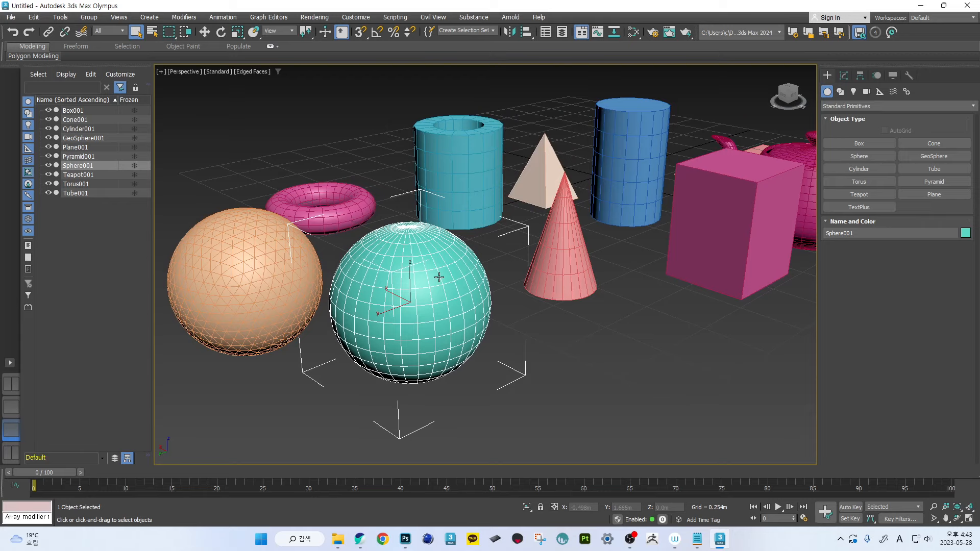
- Switch the selection brackets around the sphere off and on twice
key(j)
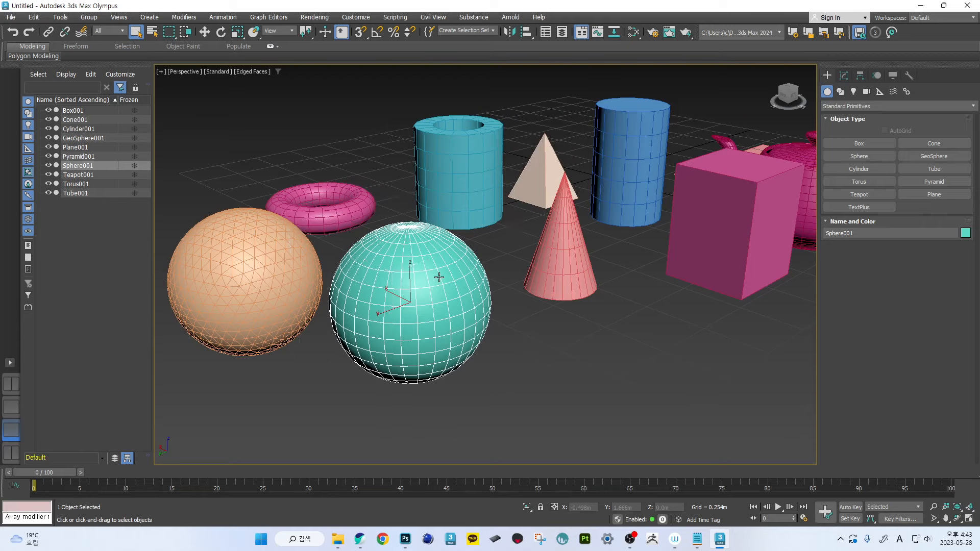
key(j)
key(j)
key(j)
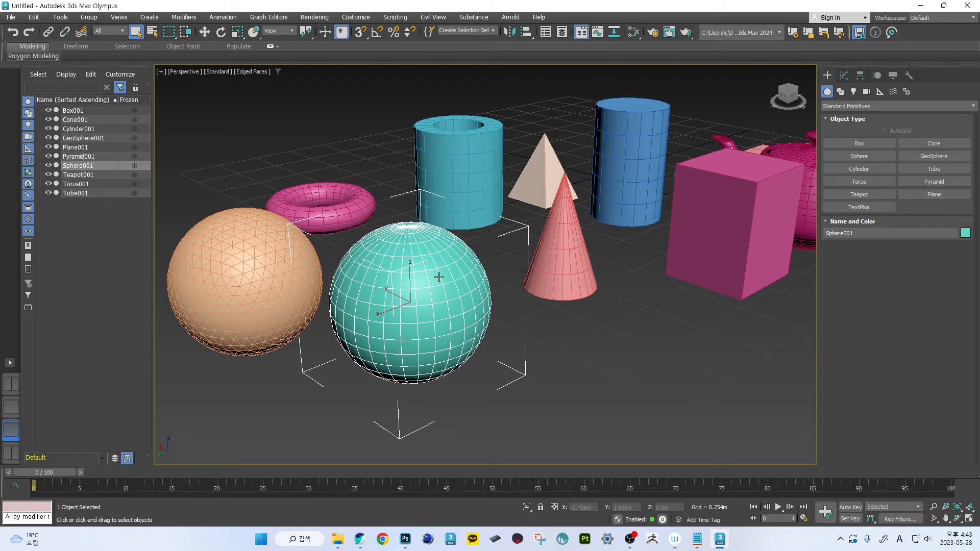
- Alternate the selection between the cone and the sphere, and finish with only the geosphere selected
alt+middle_drag(439, 277, 442, 285)
click(560, 252)
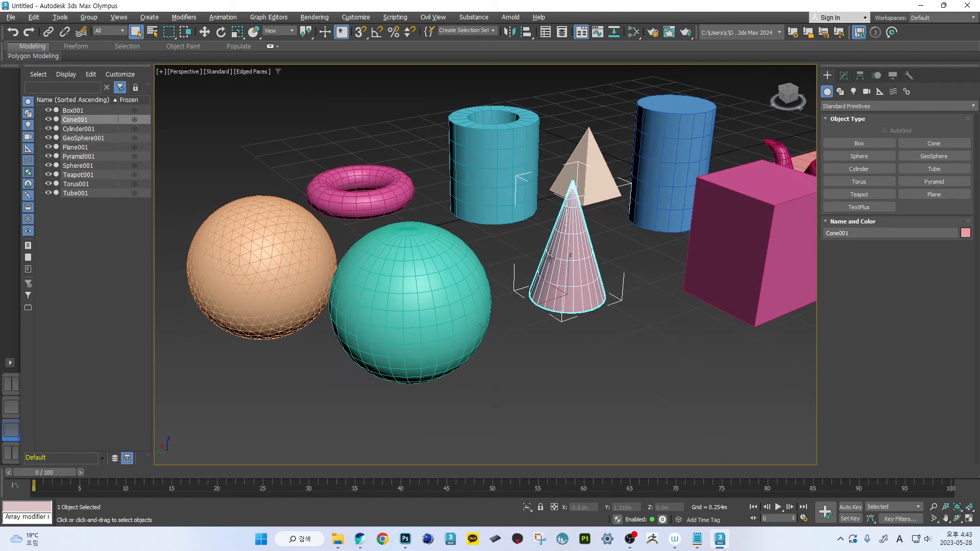
click(422, 269)
click(561, 243)
click(452, 262)
click(280, 247)
- Select the cylinder followed by the teapot, and turn off the selection brackets
scroll(299, 237, down, 5)
scroll(485, 240, up, 4)
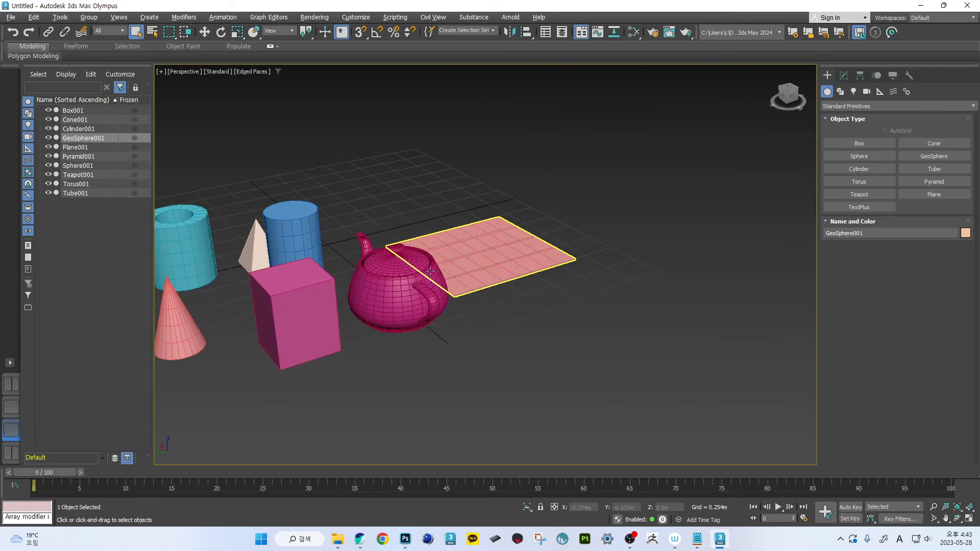
click(364, 258)
scroll(361, 271, up, 6)
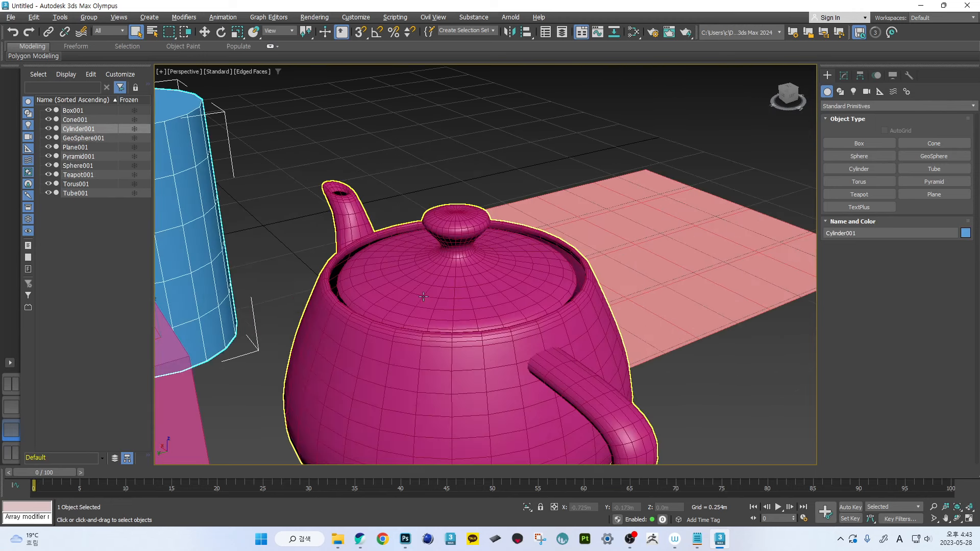
scroll(478, 260, up, 4)
scroll(479, 260, down, 10)
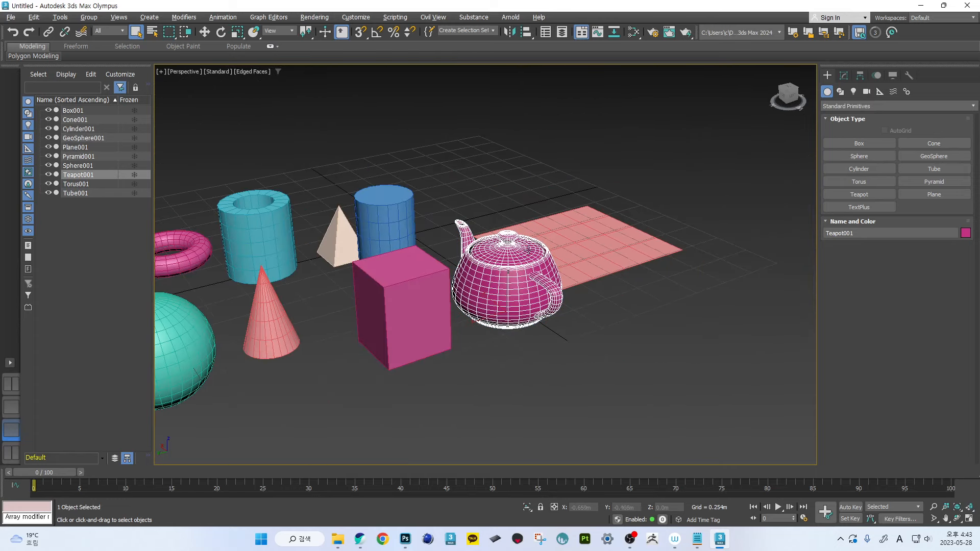
middle_drag(426, 279, 525, 273)
middle_drag(414, 296, 475, 282)
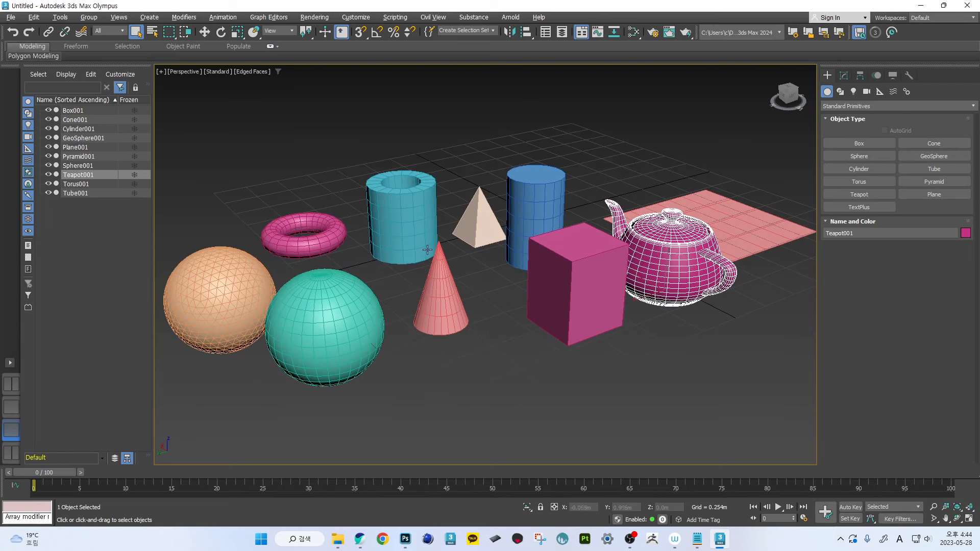
- Select the cylinder with the Move tool from the opposite side of the scene and frame it in the viewport
alt+middle_drag(430, 248, 484, 239)
scroll(483, 239, down, 5)
alt+middle_drag(571, 295, 501, 252)
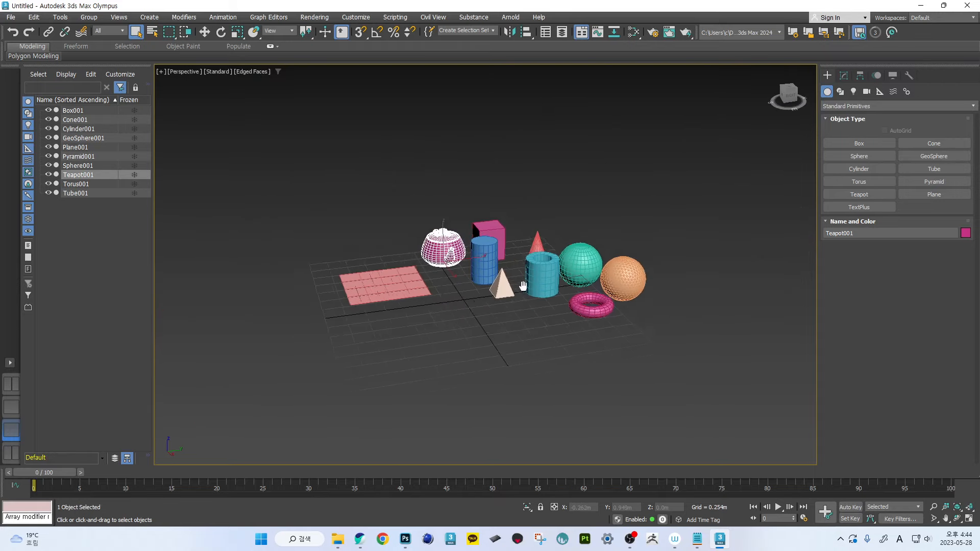
scroll(501, 252, up, 5)
key(w)
click(436, 249)
mouse_move(436, 249)
alt+middle_down()
mouse_move(424, 255)
mouse_move(433, 264)
mouse_move(442, 258)
alt+middle_up()
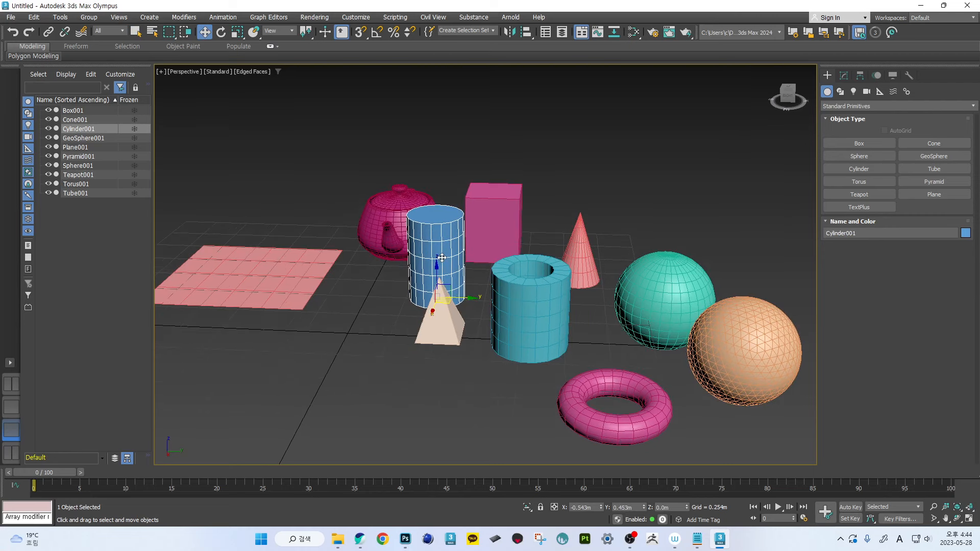
key(z)
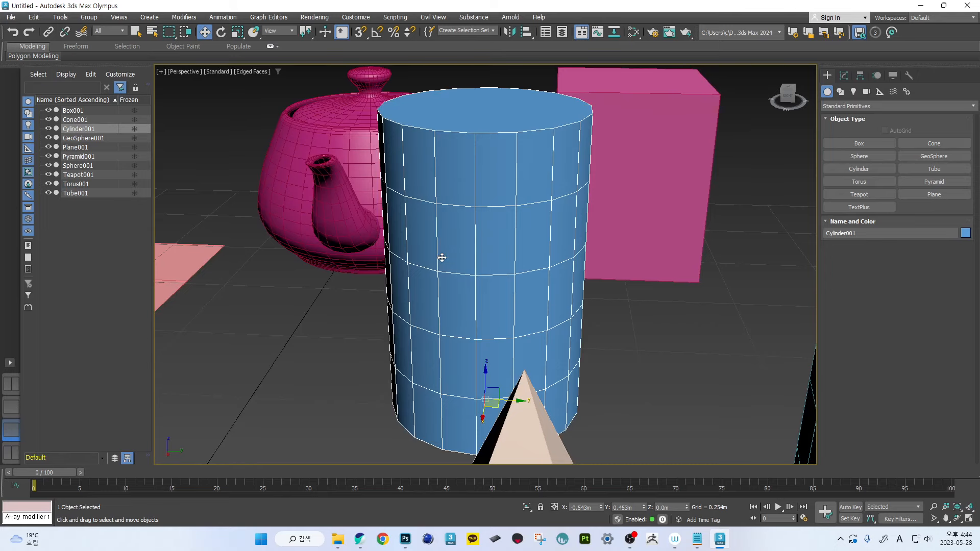
- Move the box below the teapot beside the cylinder and scale it down uniformly to a small fraction of its size
scroll(442, 258, down, 8)
click(479, 244)
drag(479, 245, 436, 283)
scroll(435, 284, up, 6)
key(r)
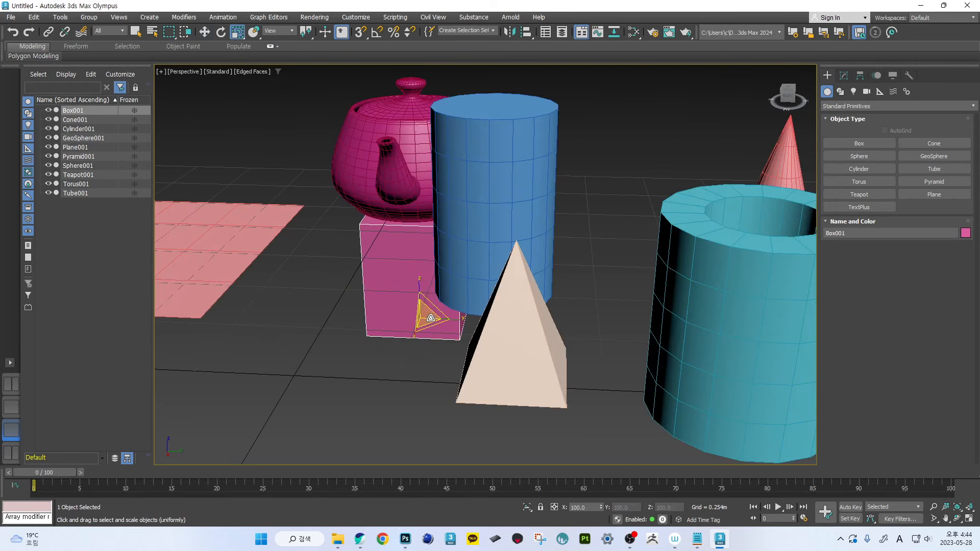
drag(428, 316, 471, 391)
- Move the small box up against the cylinder's side, to about Y 0.155 m and Z -0.264 m, and frame it in the viewport
key(w)
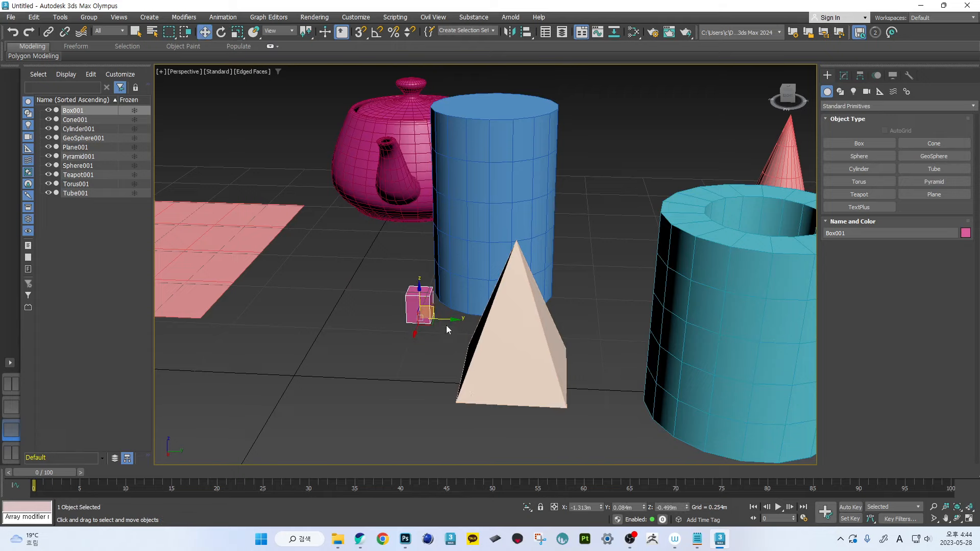
drag(434, 311, 447, 257)
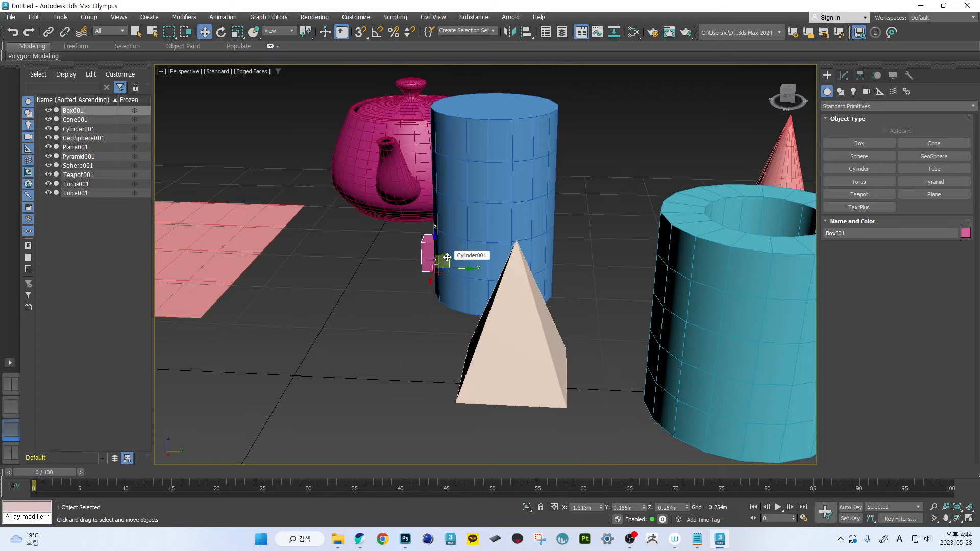
key(z)
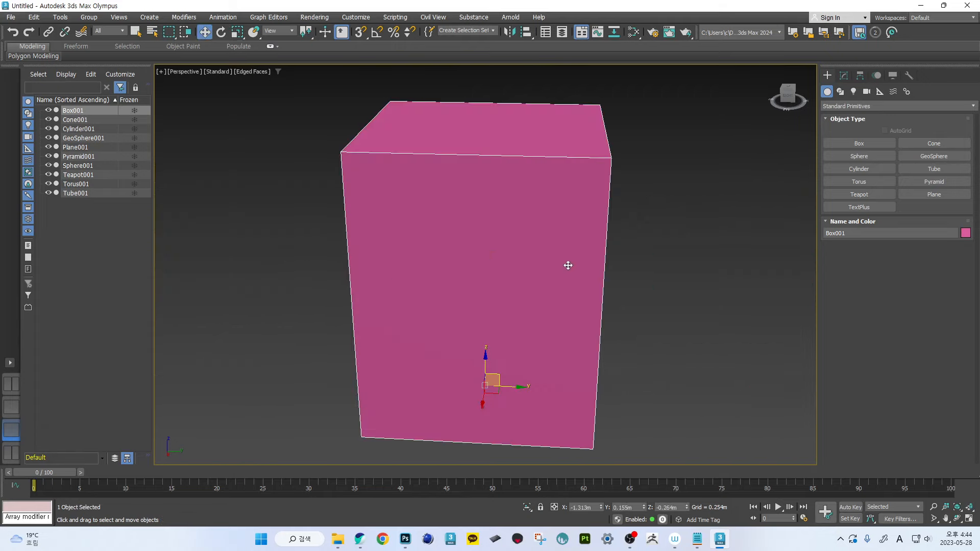
- Region-select all the primitives, frame them in the viewport, and turn the view back to the front of the scene
key(ctrl+shift+z)
drag(284, 156, 765, 375)
key(z)
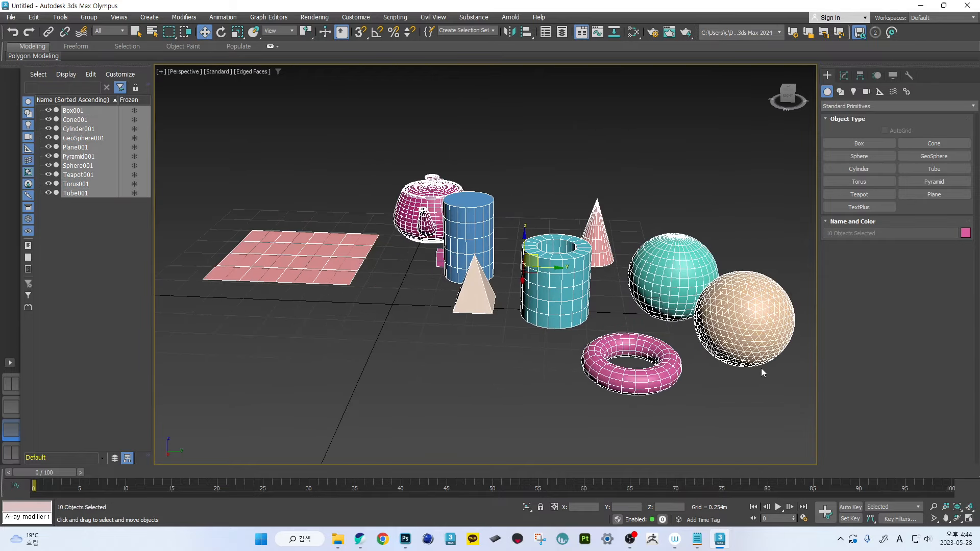
alt+middle_drag(408, 233, 528, 243)
scroll(628, 235, down, 3)
alt+middle_drag(435, 259, 477, 259)
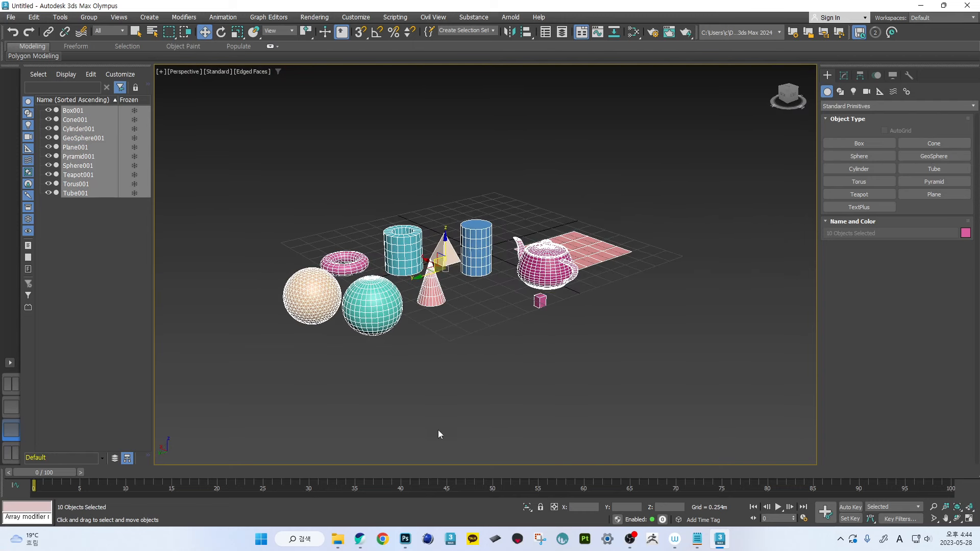
- Switch to the Photoshop lecture board and circle the F3, F4 and Z shortcuts, then underline the Alt+W shortcut
mouse_move(406, 543)
click(409, 497)
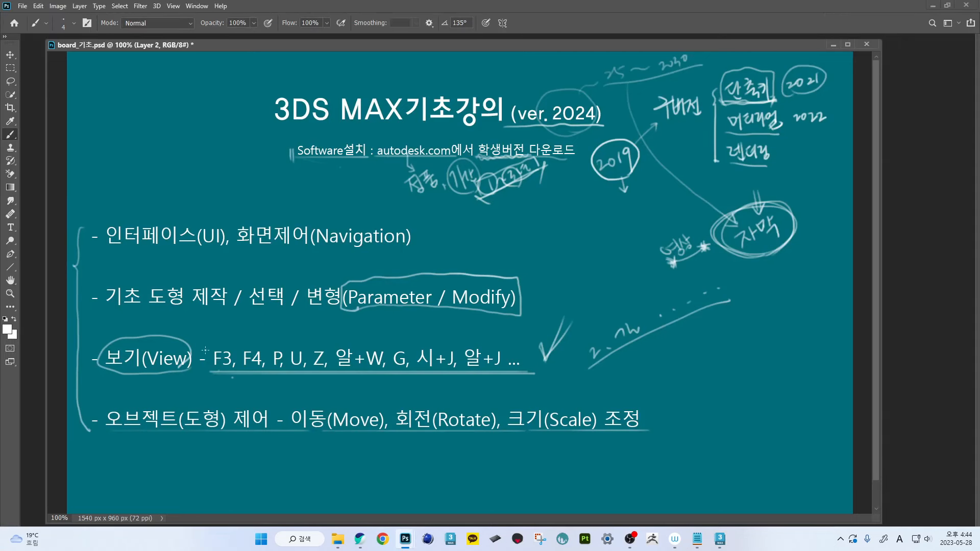
mouse_move(205, 350)
mouse_down()
mouse_move(235, 345)
mouse_move(203, 358)
mouse_move(236, 365)
mouse_move(246, 340)
mouse_move(236, 354)
mouse_up()
mouse_move(309, 357)
mouse_down()
mouse_move(331, 348)
mouse_move(312, 342)
mouse_up()
drag(337, 377, 371, 371)
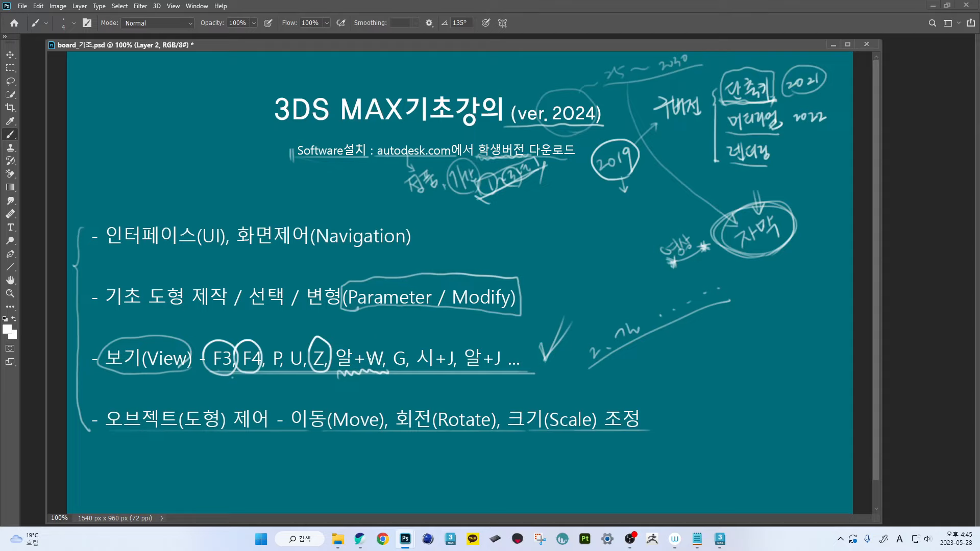
- Circle G with the note Grid, underline the two J shortcuts, and circle P and U with a line linking them to the note
mouse_move(398, 371)
mouse_down()
mouse_move(389, 344)
mouse_move(405, 370)
mouse_move(419, 326)
mouse_move(438, 326)
mouse_move(442, 313)
mouse_up()
drag(418, 374, 503, 373)
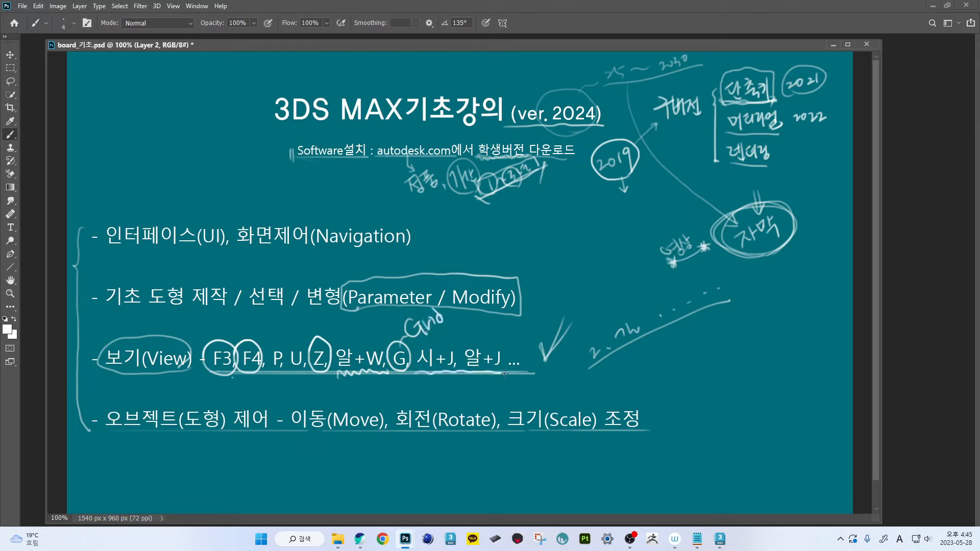
mouse_move(278, 360)
mouse_down()
mouse_move(300, 370)
mouse_move(273, 371)
mouse_move(306, 355)
mouse_move(266, 352)
mouse_move(298, 335)
mouse_move(388, 314)
mouse_move(408, 320)
mouse_up()
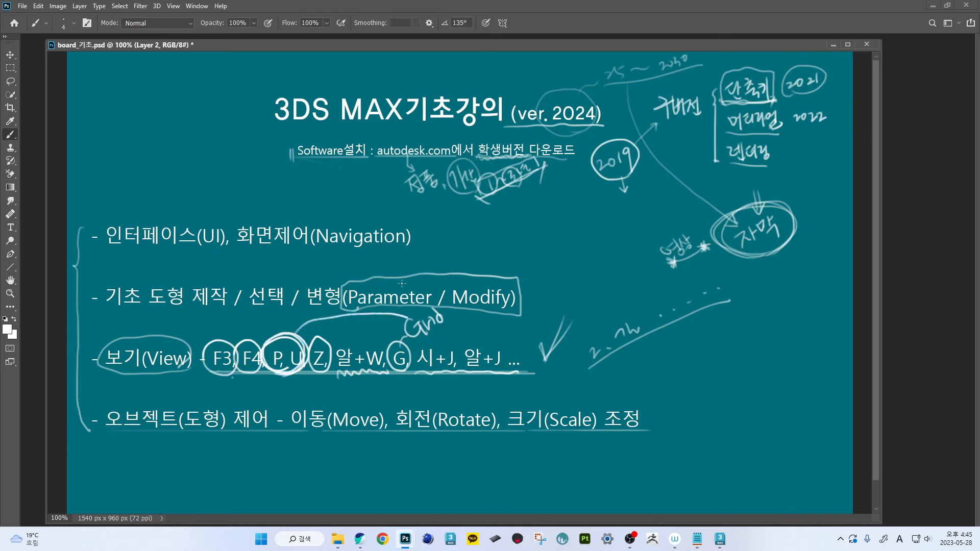
- Return to 3ds Max, view the primitives from several sides, and toggle the home grid off in the perspective view
key(super+Tab)
click(439, 87)
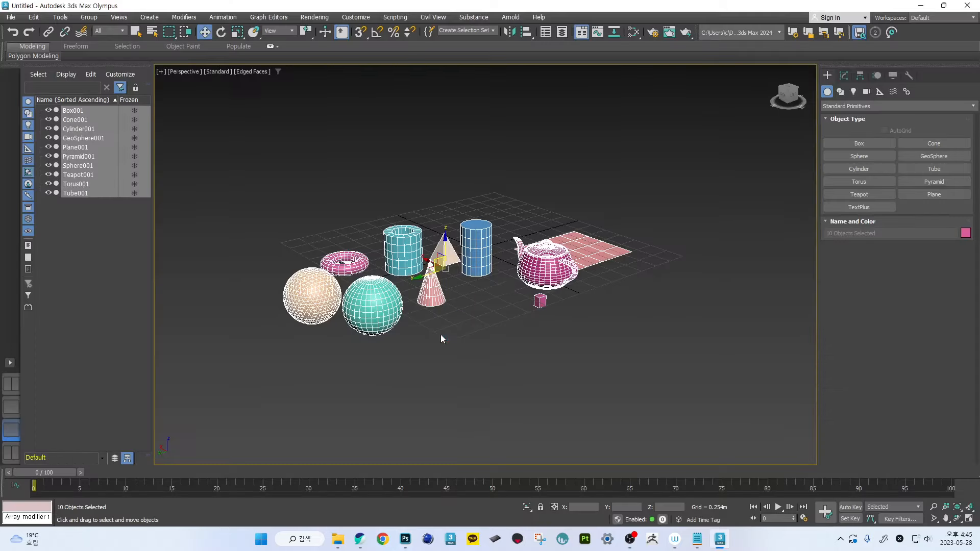
middle_drag(533, 247, 539, 246)
scroll(539, 246, up, 4)
alt+middle_drag(485, 206, 500, 235)
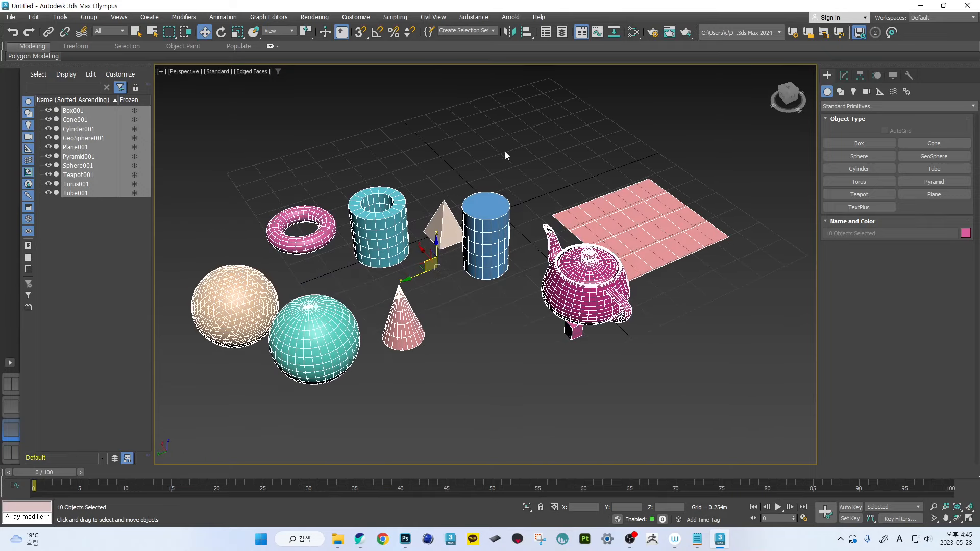
alt+middle_drag(522, 180, 506, 229)
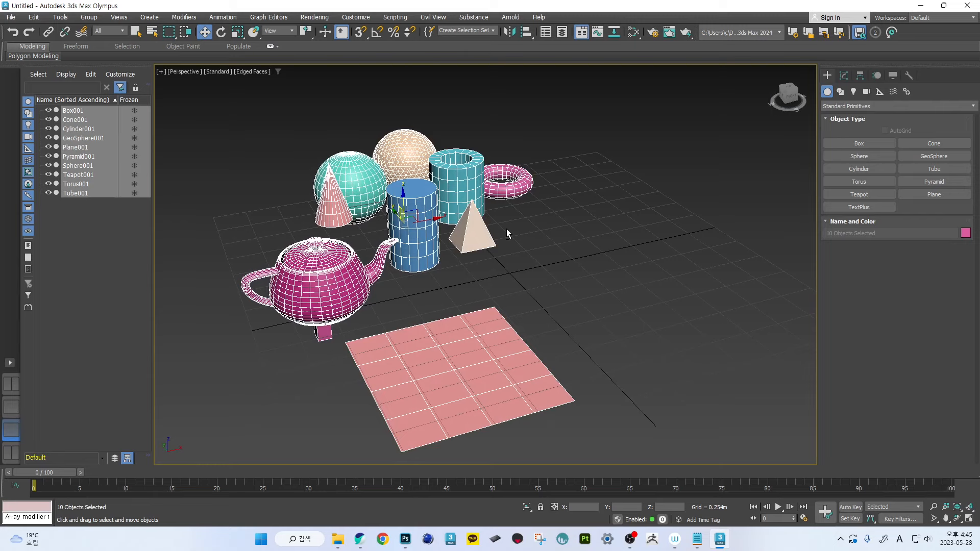
key(g)
key(g)
alt+middle_drag(467, 279, 456, 246)
scroll(457, 266, up, 3)
- Circle the Grid note on the Photoshop lecture board, then return to the 3ds Max scene
key(alt+Tab)
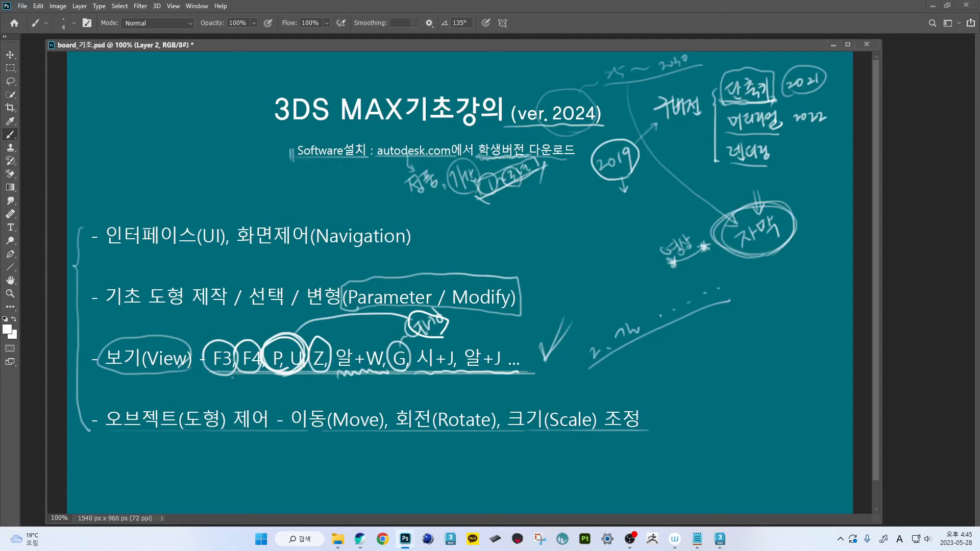
key(alt+Tab)
alt+middle_drag(405, 264, 465, 244)
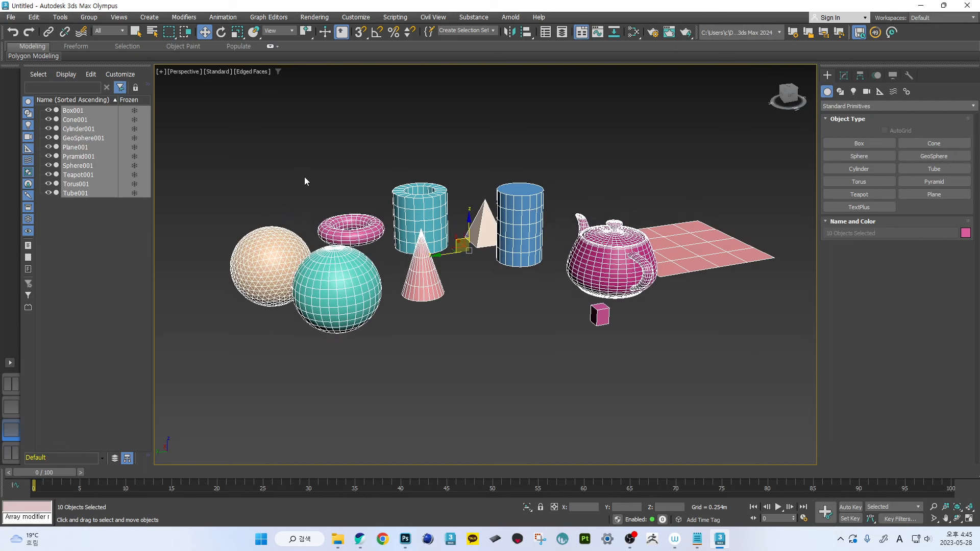
- Change to the two side-by-side viewport layout and display the Top and Front views shaded with edged faces
click(13, 390)
middle_drag(342, 249, 338, 280)
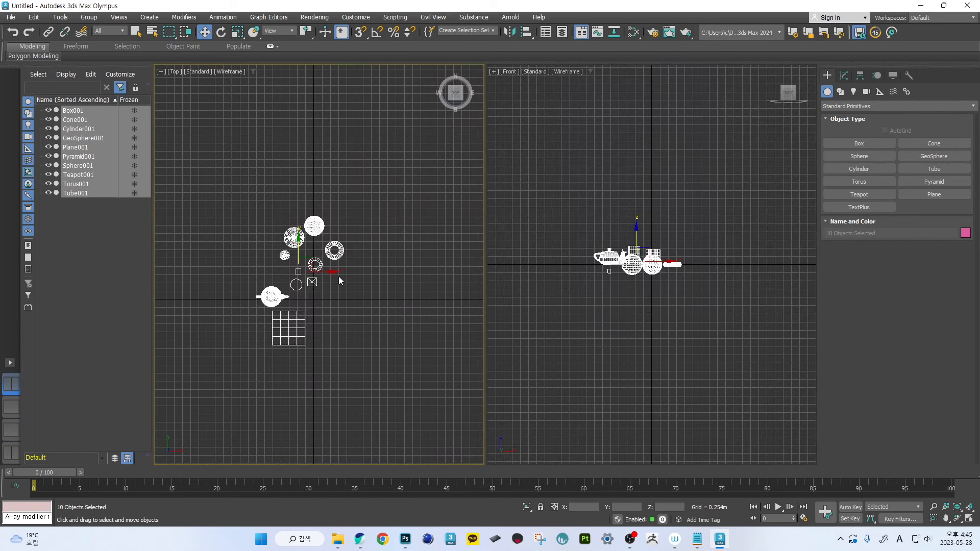
key(F3)
key(F4)
middle_drag(586, 258, 583, 276)
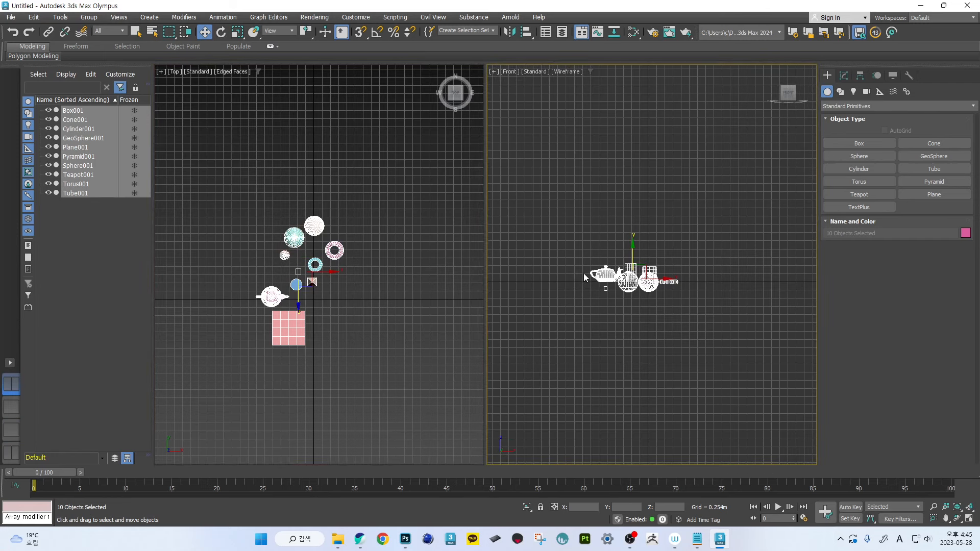
key(F4)
- Orbit the Top view into an angled orthographic view and delete all the selected primitives
alt+middle_drag(389, 230, 378, 265)
scroll(394, 222, up, 3)
scroll(354, 213, down, 3)
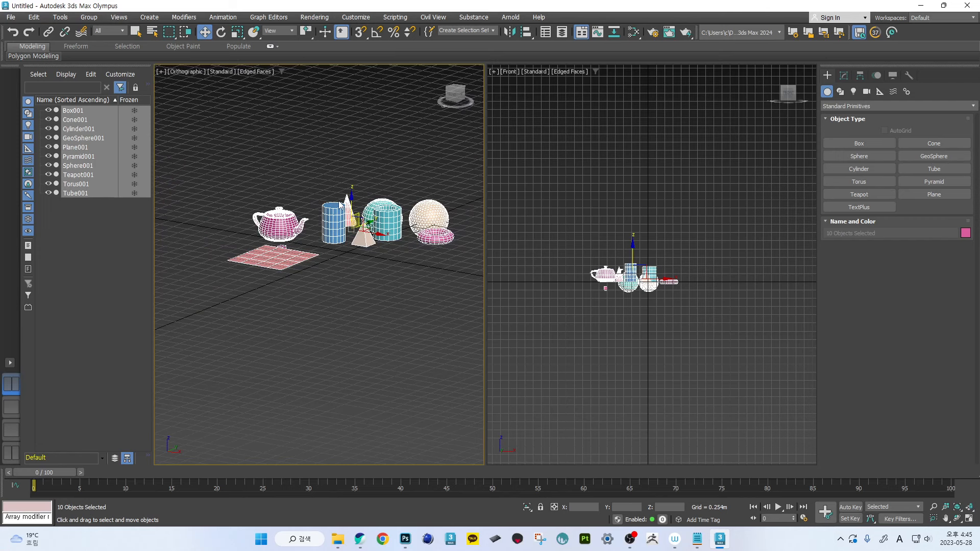
key(Delete)
- Orbit the Front view into an orthographic view, toggle its grid off and on, and examine the grid spacing at different zoom levels
alt+middle_drag(714, 284, 657, 284)
key(g)
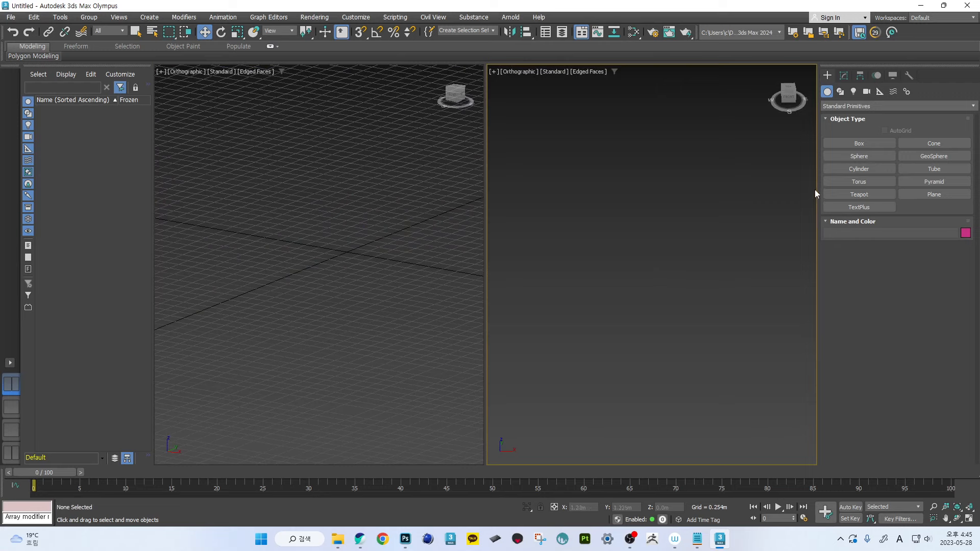
key(g)
alt+middle_drag(735, 258, 688, 285)
scroll(669, 276, down, 5)
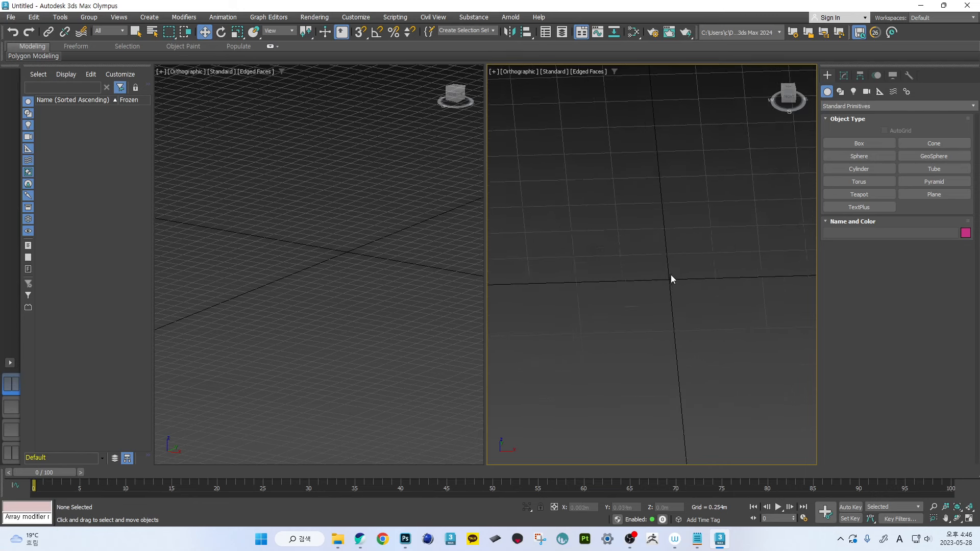
scroll(676, 270, down, 6)
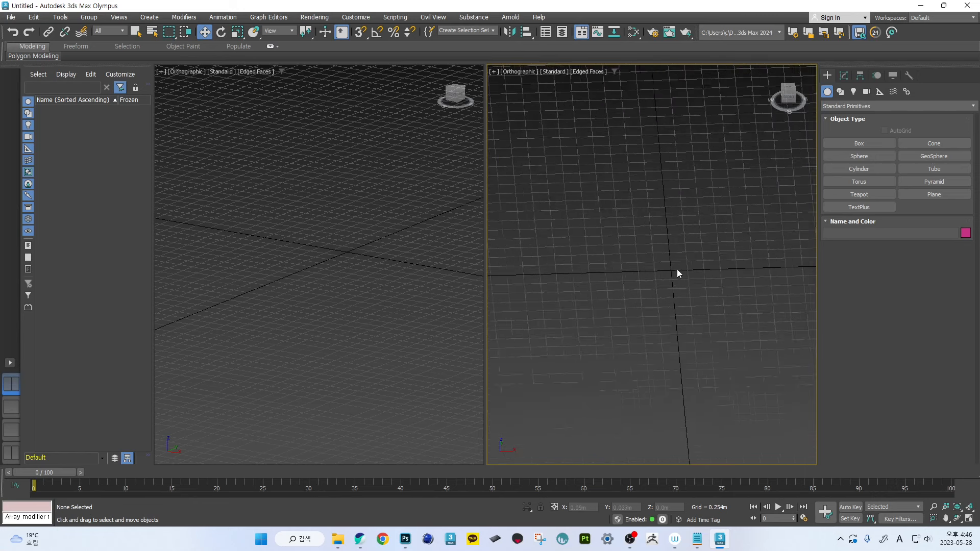
scroll(676, 268, up, 5)
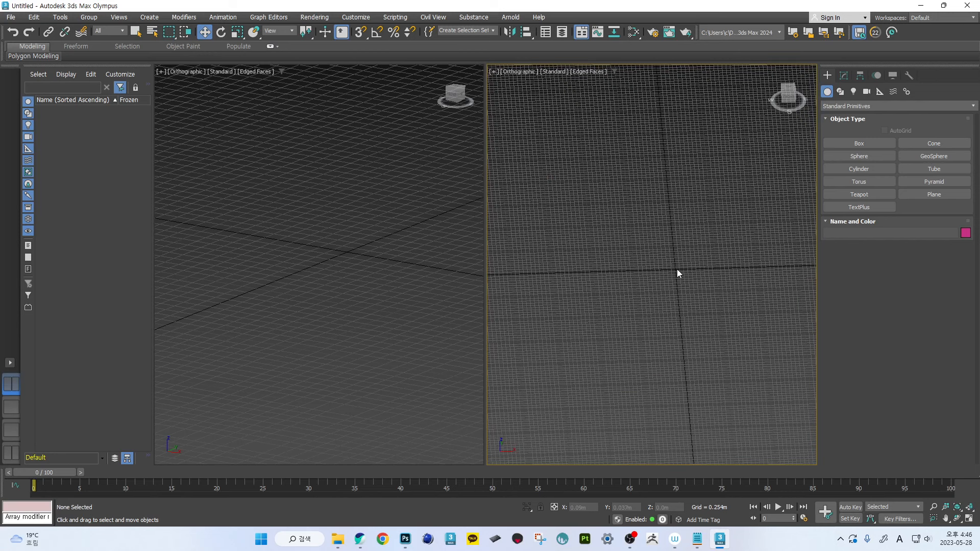
- Create a box about 2 m long, 2 m wide and 3.4 m high near the grid origin, ending with the Move tool
click(869, 142)
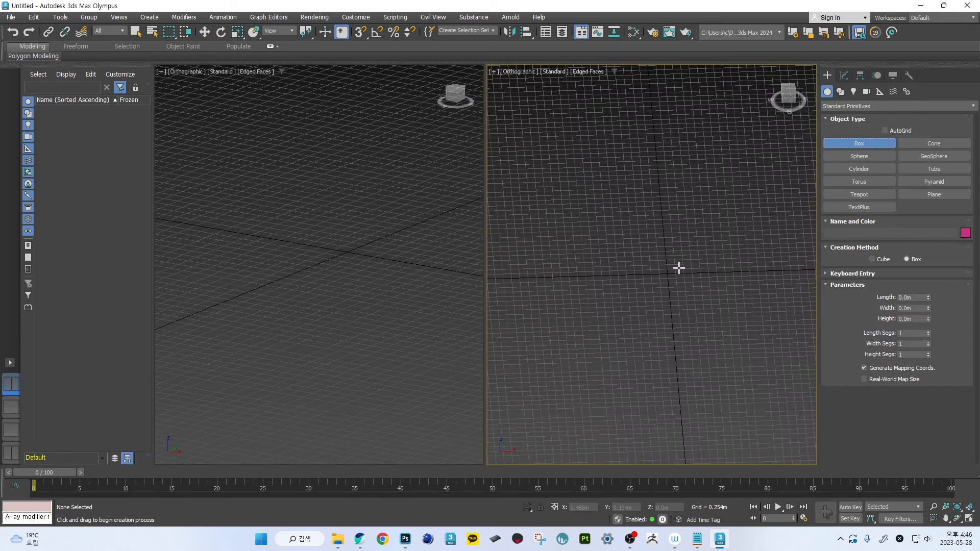
drag(654, 265, 675, 282)
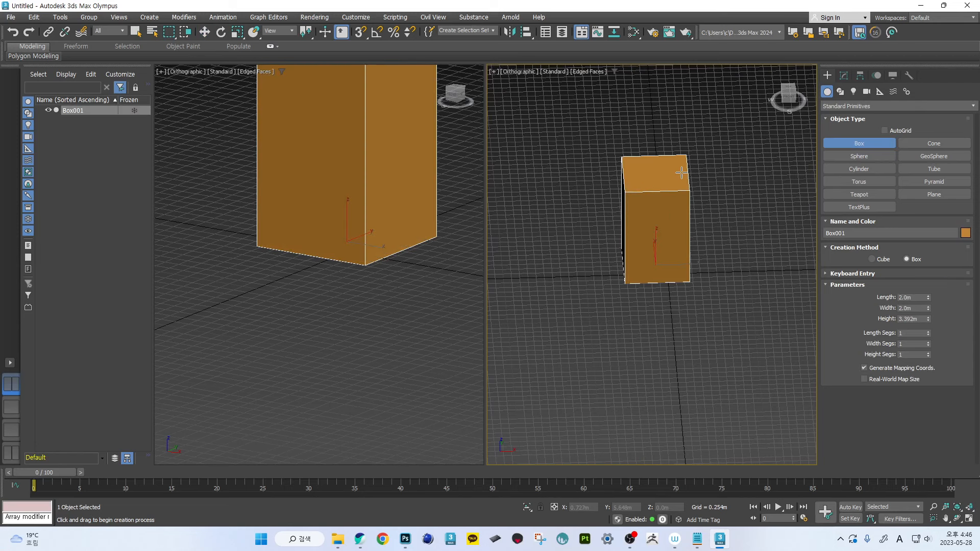
key(w)
- Examine the box from similar angles in both orthographic viewports
middle_drag(386, 207, 378, 260)
scroll(380, 219, down, 3)
middle_drag(636, 228, 656, 280)
scroll(656, 280, up, 4)
middle_drag(383, 236, 375, 215)
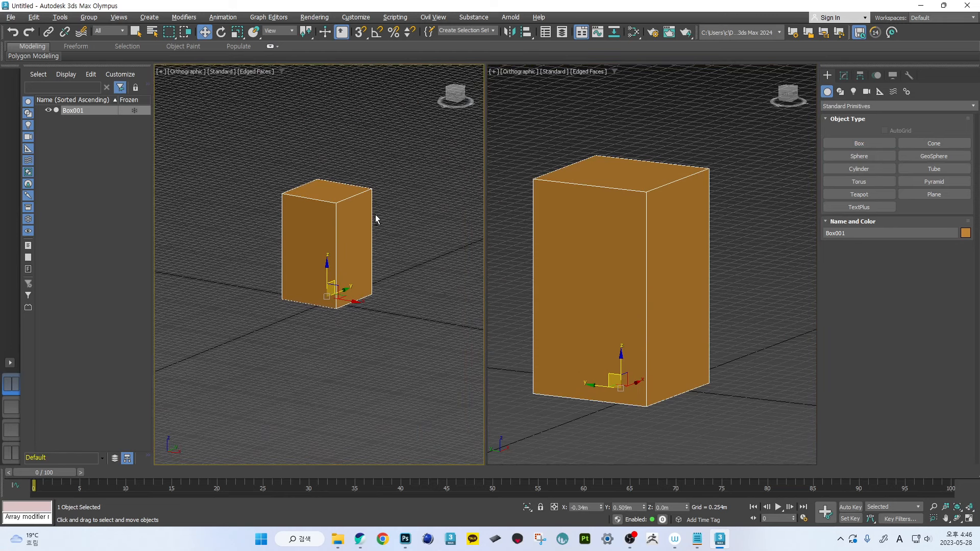
middle_drag(629, 213, 642, 207)
middle_drag(433, 200, 445, 225)
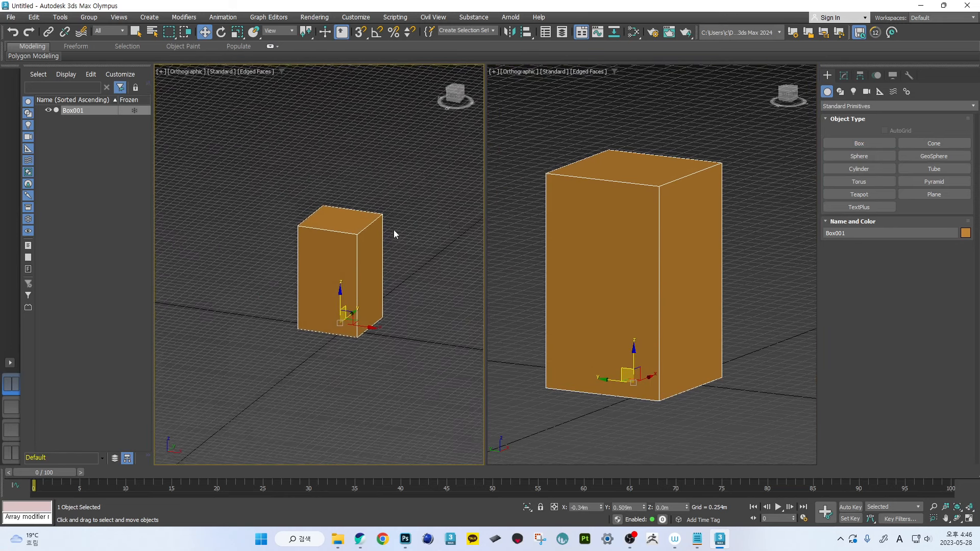
scroll(393, 235, up, 2)
- Change the Front-derived orthographic viewport to Perspective and fit the whole box in view
click(517, 72)
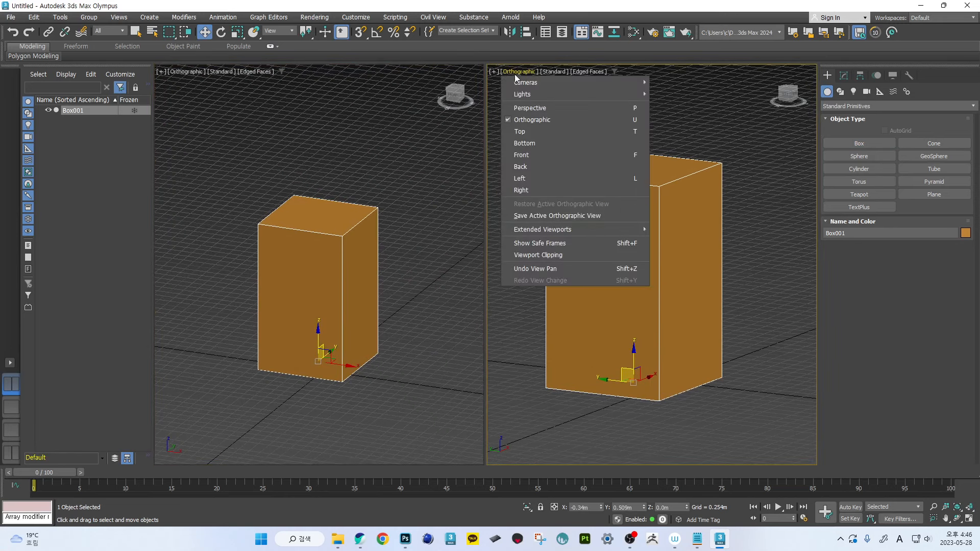
click(672, 87)
click(524, 74)
click(531, 109)
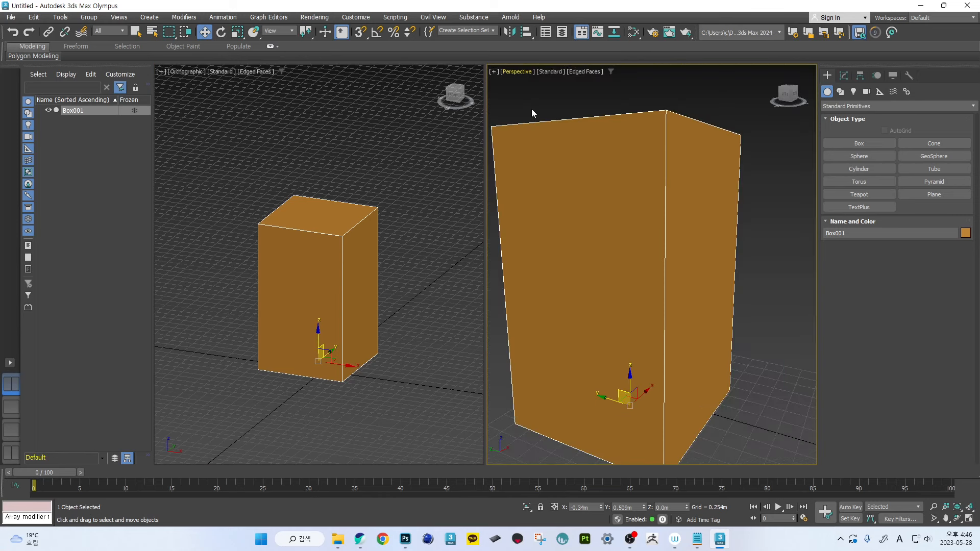
scroll(635, 206, down, 6)
- Compare the box's edges in the Orthographic and Perspective viewports, checking the view type of the orthographic one
right_click(408, 252)
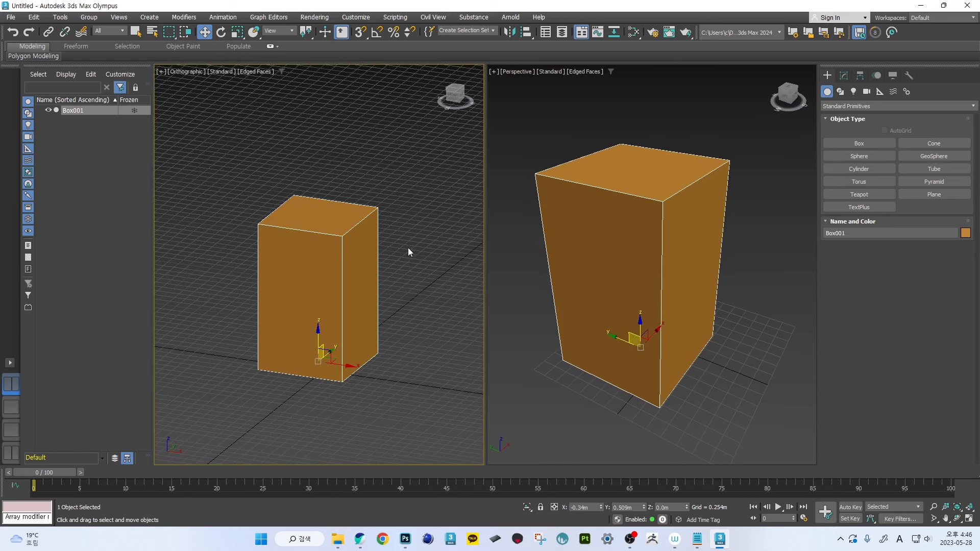
scroll(408, 252, up, 4)
middle_drag(387, 246, 348, 188)
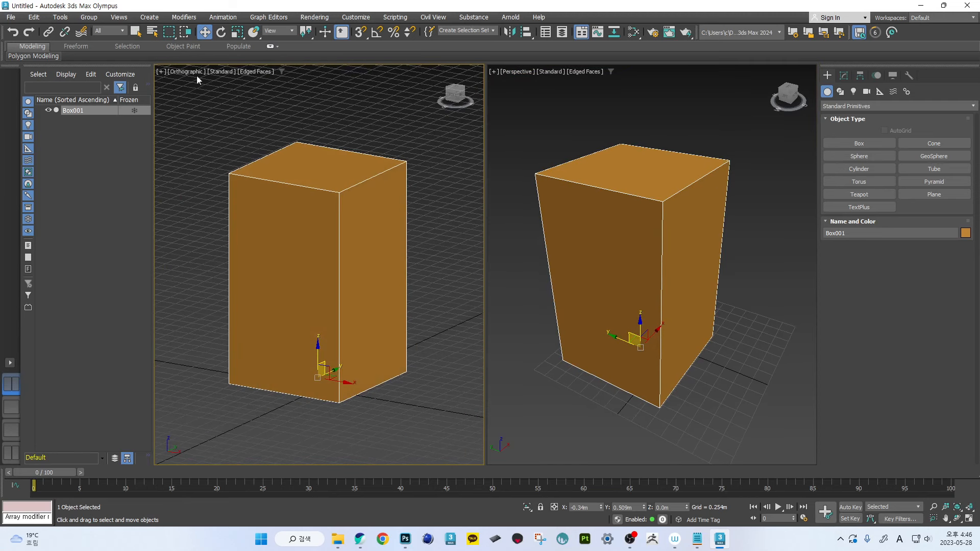
click(197, 74)
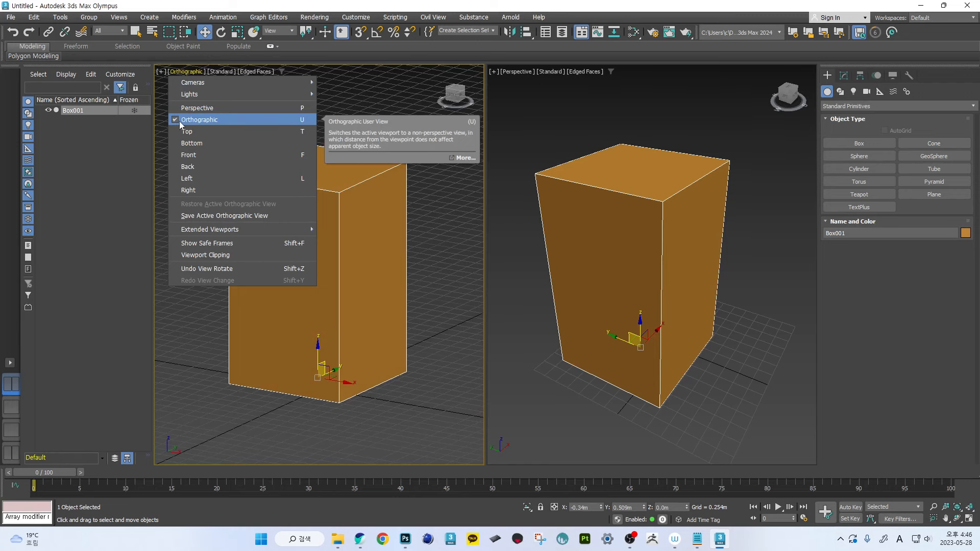
click(356, 224)
alt+middle_drag(318, 212, 355, 215)
scroll(329, 215, up, 2)
scroll(360, 220, down, 2)
alt+middle_drag(553, 228, 680, 234)
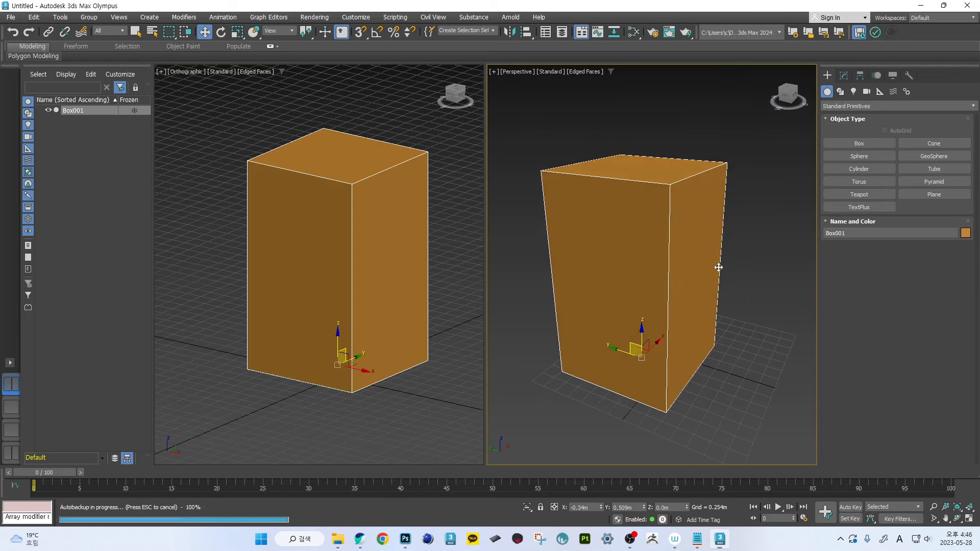
alt+middle_drag(715, 306, 567, 304)
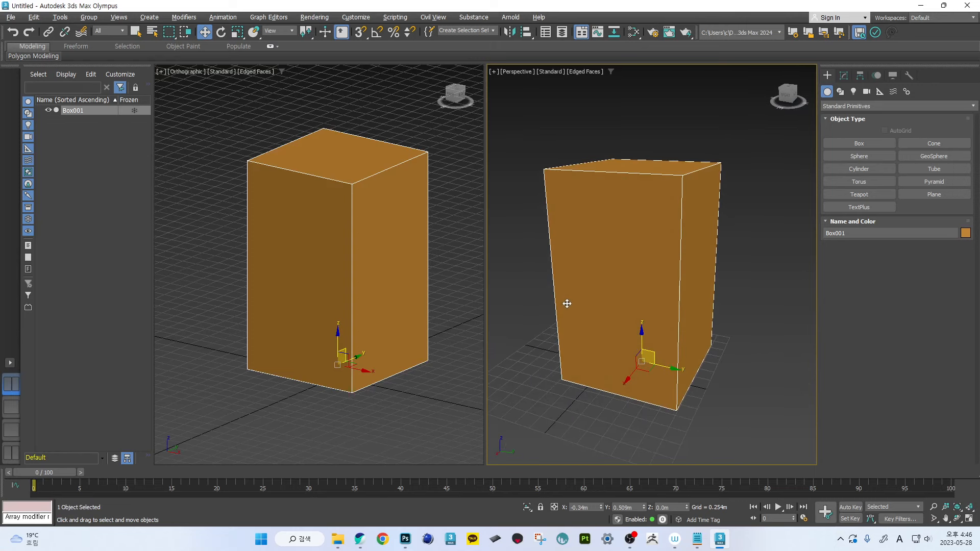
- Display the box as wireframe in both the Perspective and Orthographic viewports to compare its edges
key(F3)
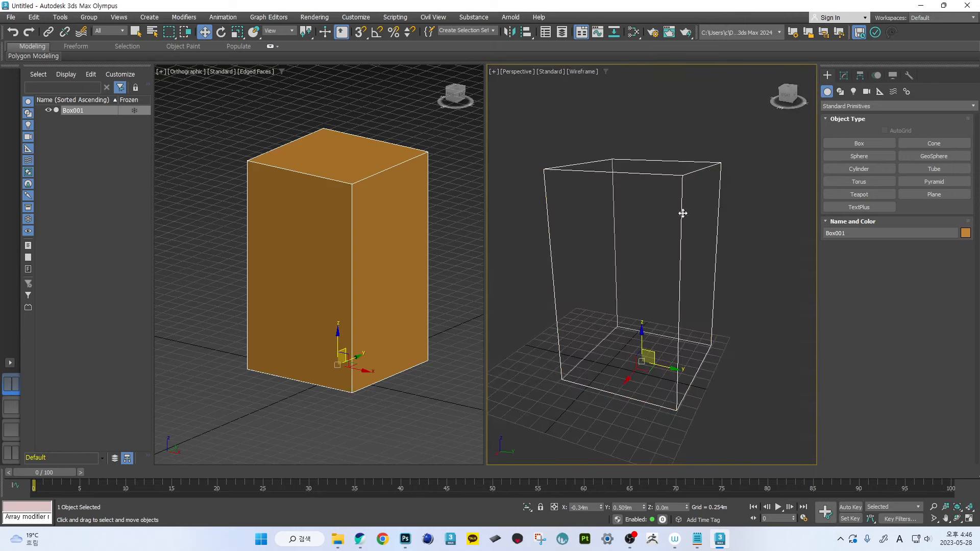
middle_drag(357, 274, 339, 264)
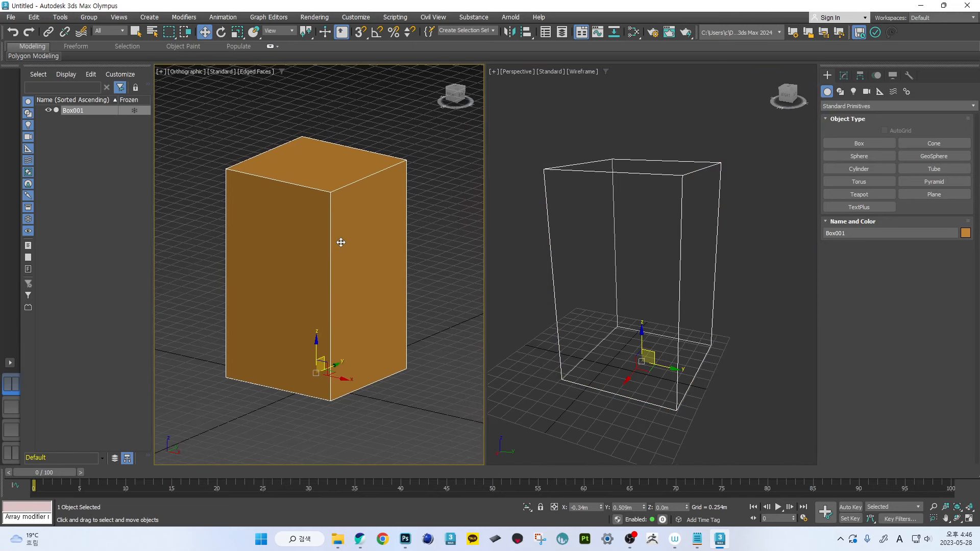
key(F3)
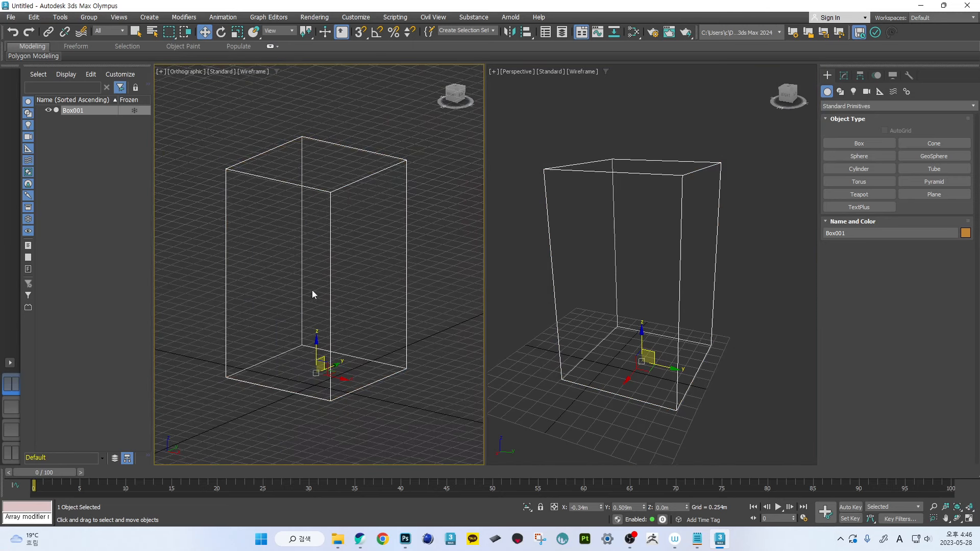
middle_drag(352, 241, 361, 212)
scroll(349, 250, up, 2)
scroll(352, 214, down, 2)
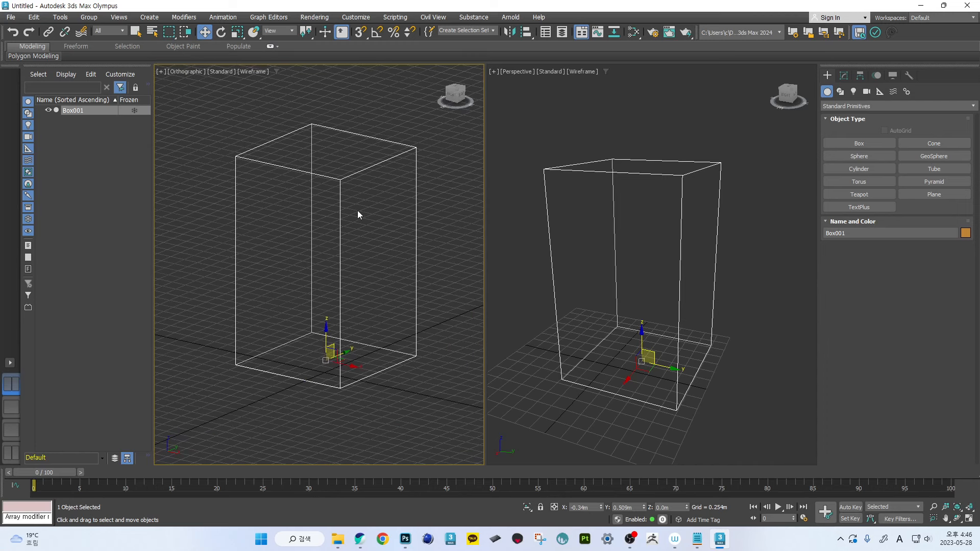
- Return both viewports to shaded display with edged faces
key(F3)
middle_drag(595, 210, 598, 236)
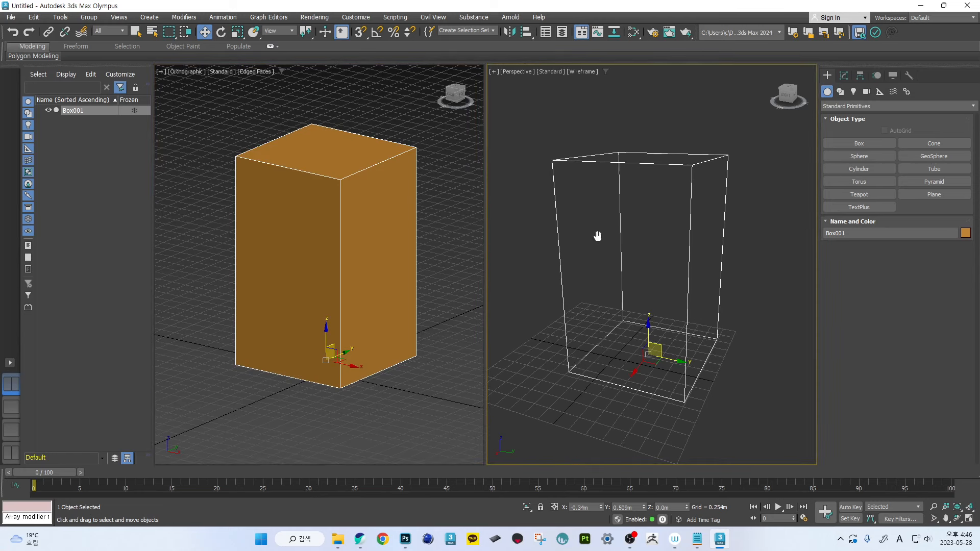
key(F3)
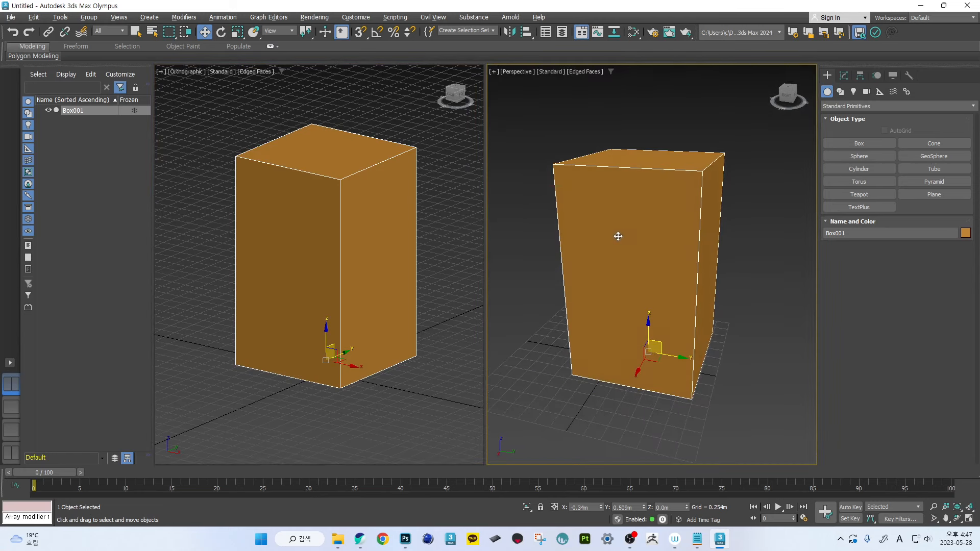
- Switch the Perspective viewport to an Orthographic view of the box
alt+middle_drag(622, 236, 617, 235)
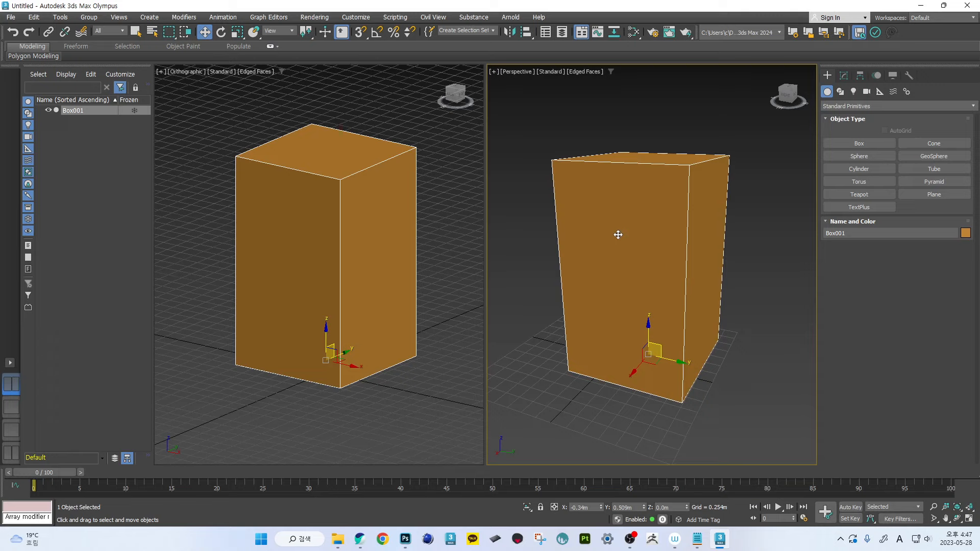
key(u)
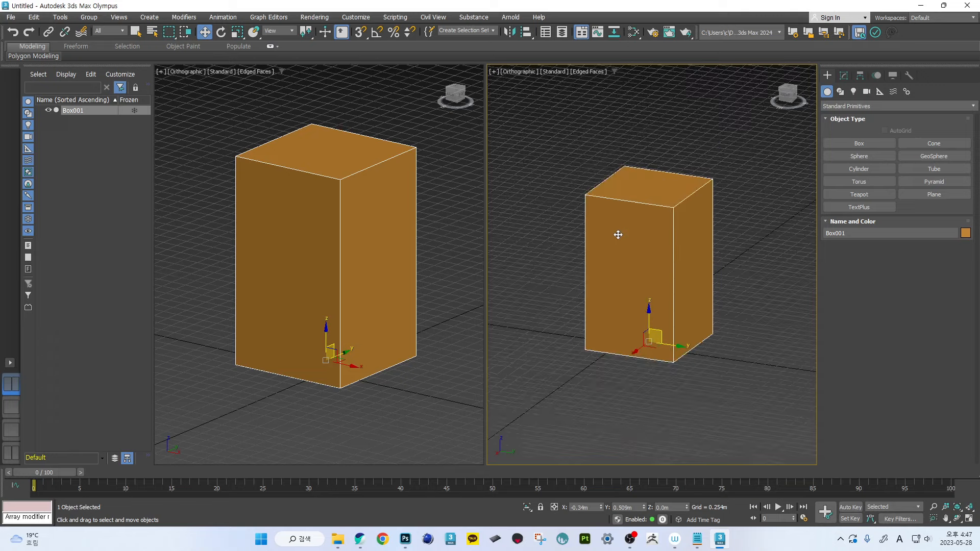
- Toggle the active viewport between Perspective and Orthographic, leaving it in Perspective view
key(p)
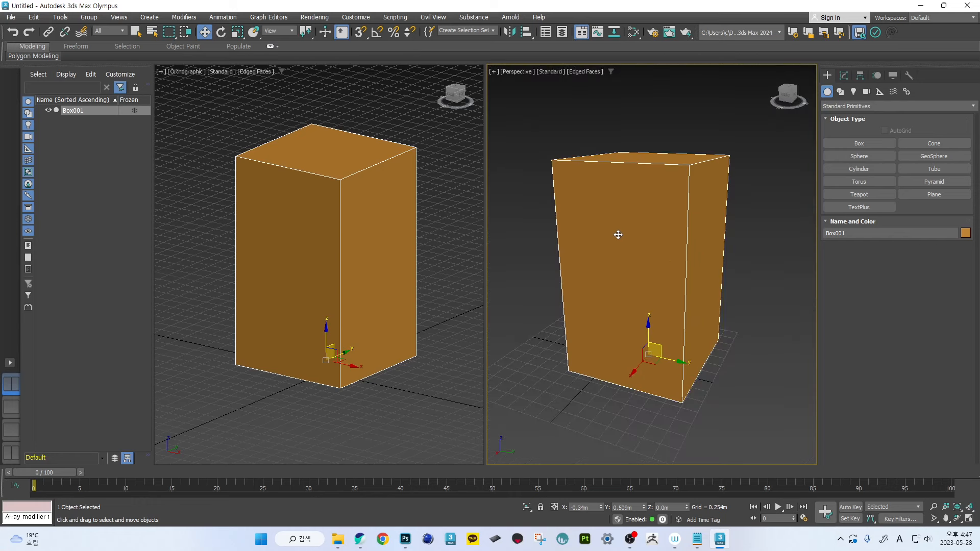
key(u)
key(p)
- Orbit the box in both the Perspective and Orthographic viewports to compare how its vertical edges are drawn
alt+middle_drag(617, 235, 642, 245)
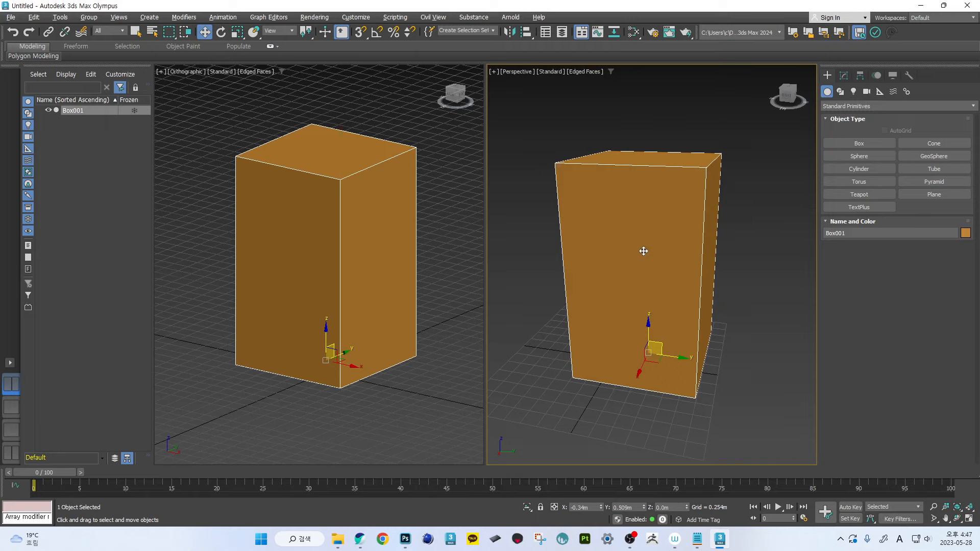
alt+middle_drag(643, 252, 640, 247)
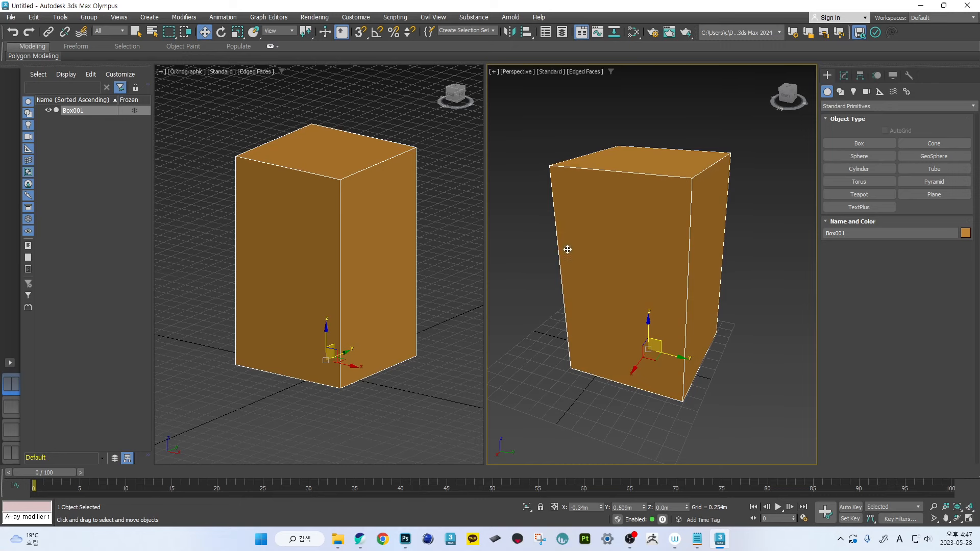
alt+middle_drag(406, 263, 397, 269)
alt+middle_drag(678, 240, 672, 256)
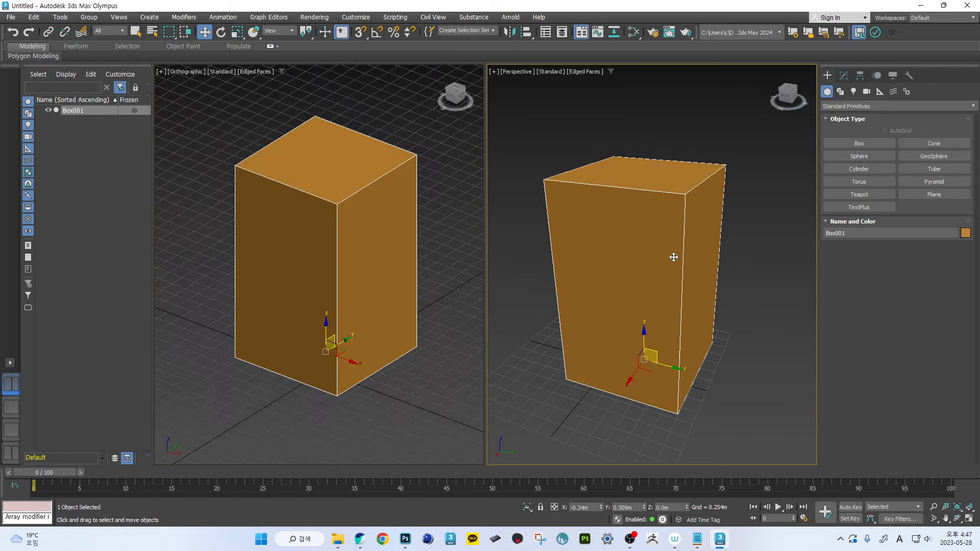
scroll(671, 256, down, 2)
scroll(672, 256, up, 2)
mouse_move(667, 252)
alt+middle_down()
mouse_move(641, 262)
mouse_move(677, 253)
alt+middle_up()
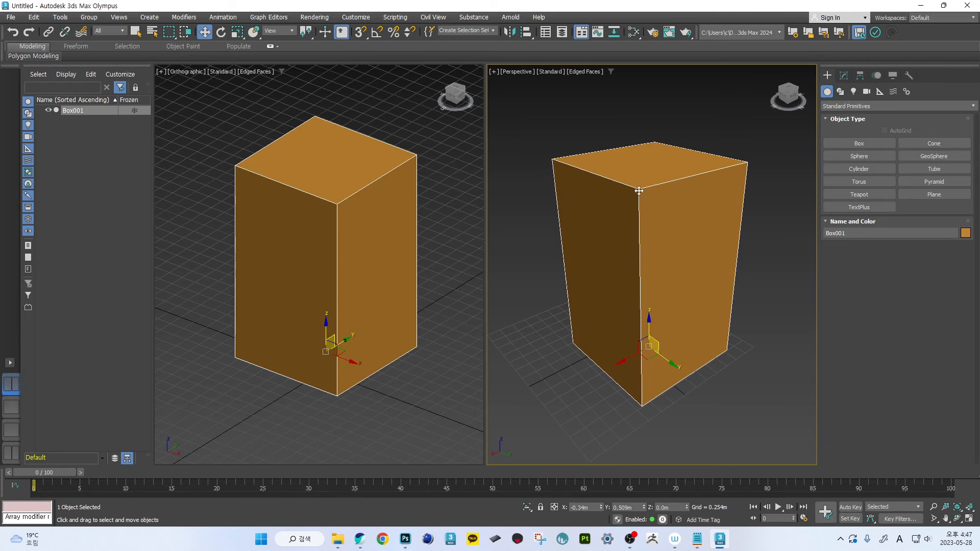
- Change the Orthographic viewport to the Front view and nudge the box along X to -0.325 m
middle_drag(437, 238, 402, 265)
alt+middle_drag(331, 269, 471, 128)
click(452, 94)
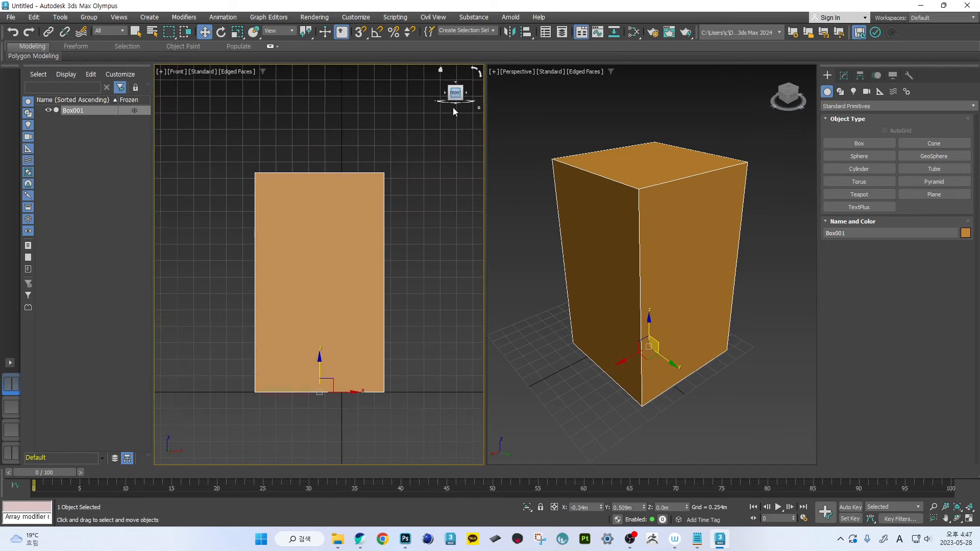
middle_drag(379, 171, 391, 154)
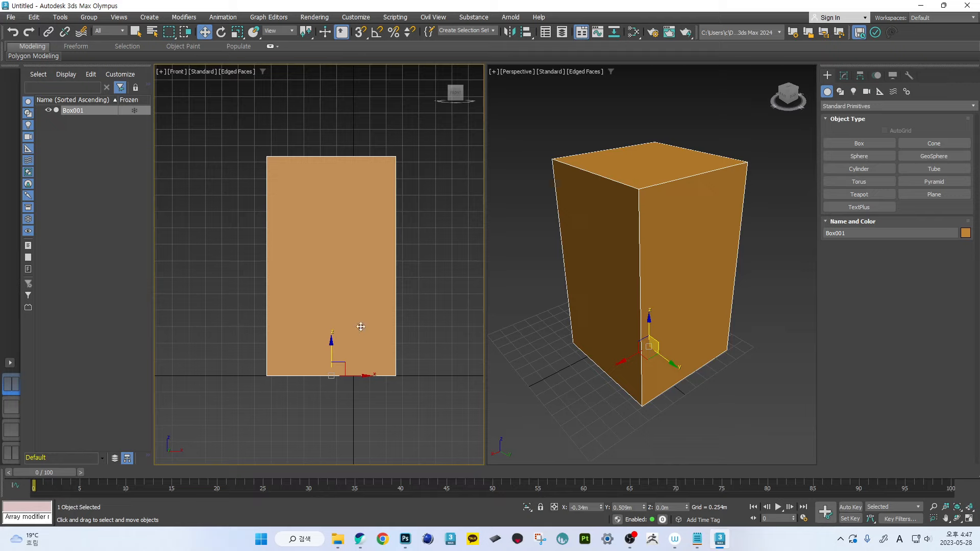
mouse_move(359, 376)
mouse_down()
mouse_move(331, 375)
mouse_move(359, 369)
mouse_up()
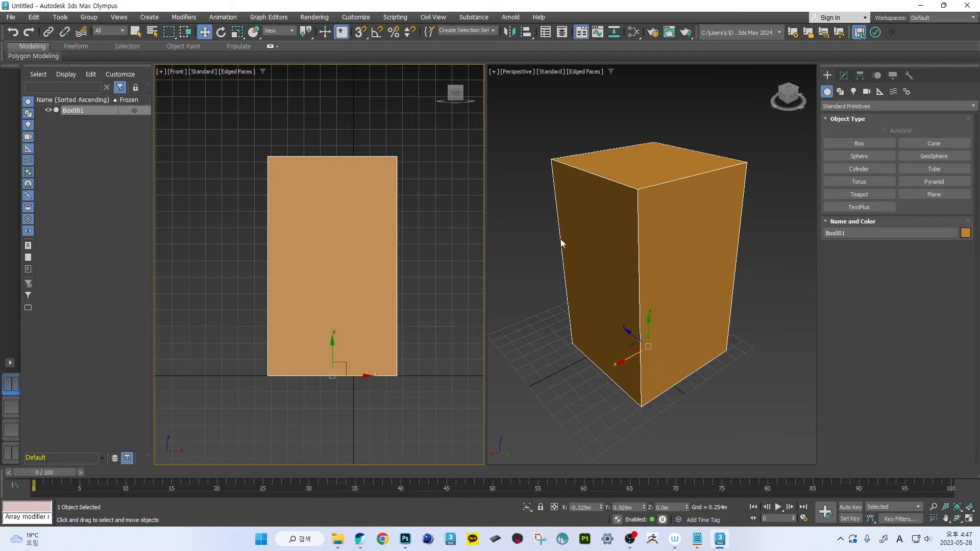
- Face the box's right side squarely in the Perspective viewport, check it in wireframe, and restore shaded display
middle_drag(636, 201, 742, 157)
click(794, 101)
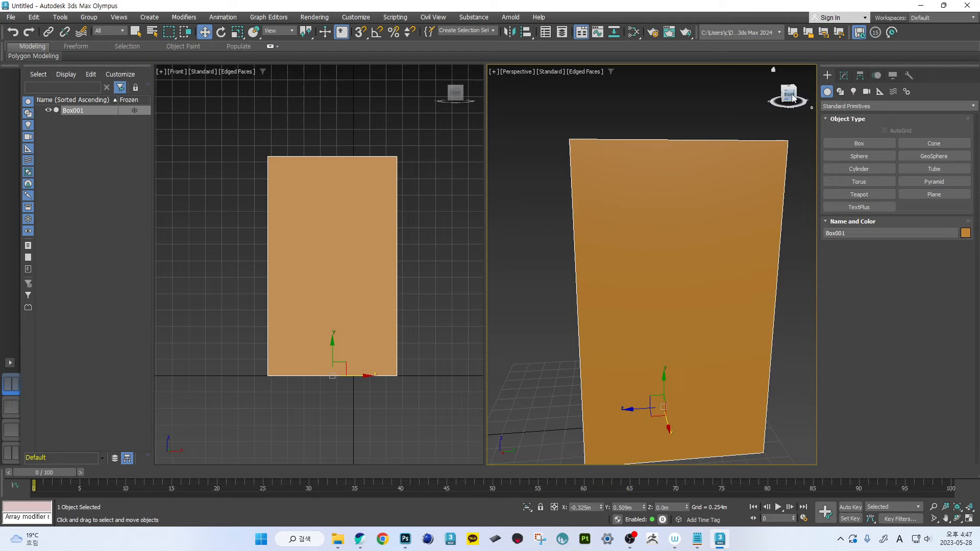
scroll(734, 199, down, 5)
middle_drag(730, 208, 678, 228)
scroll(678, 229, up, 2)
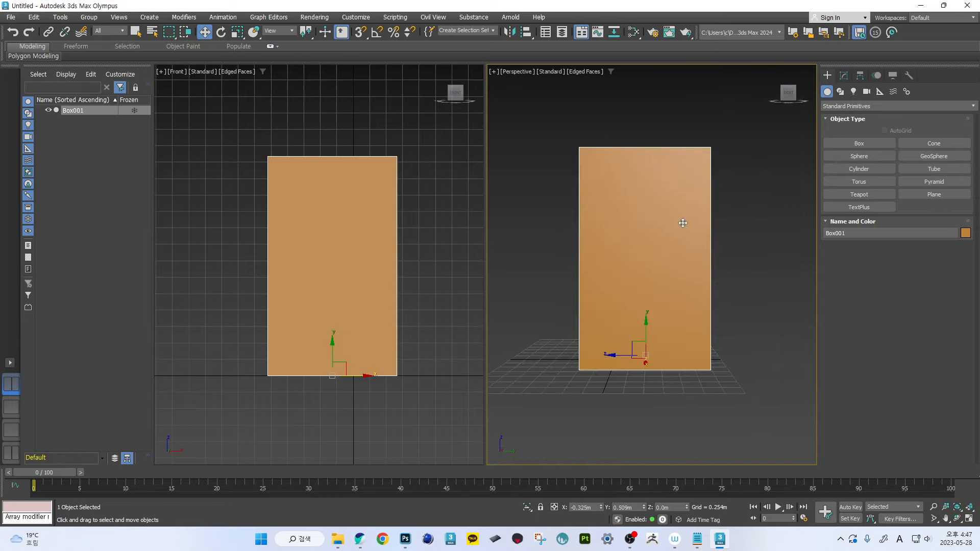
key(F3)
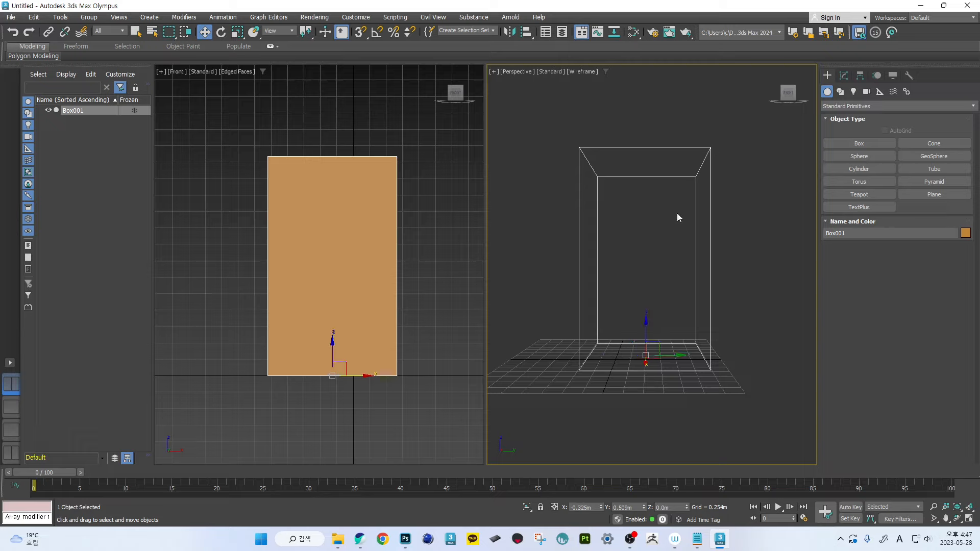
key(F3)
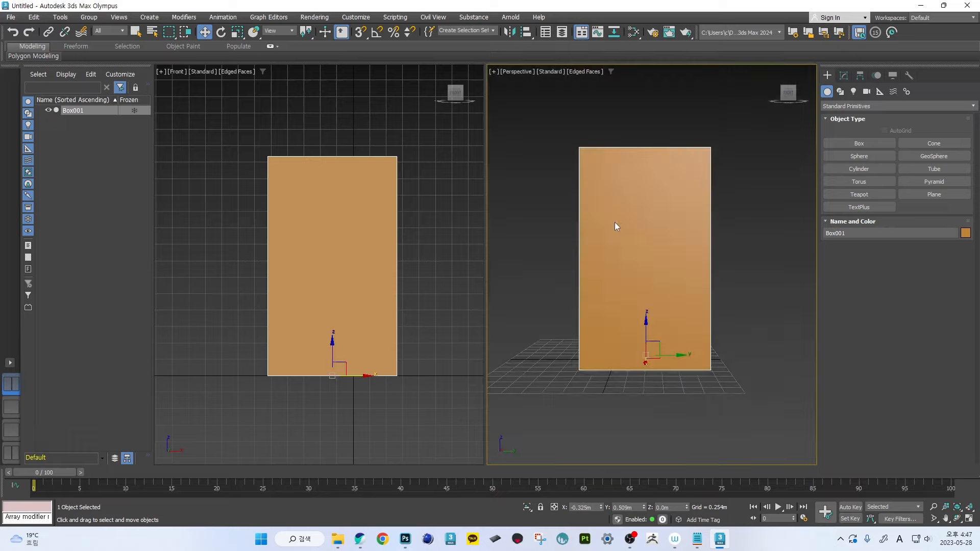
- Orbit both viewports back to angled views so the box shows in Orthographic beside Perspective
mouse_move(643, 203)
alt+middle_down()
mouse_move(658, 250)
mouse_move(635, 255)
alt+middle_up()
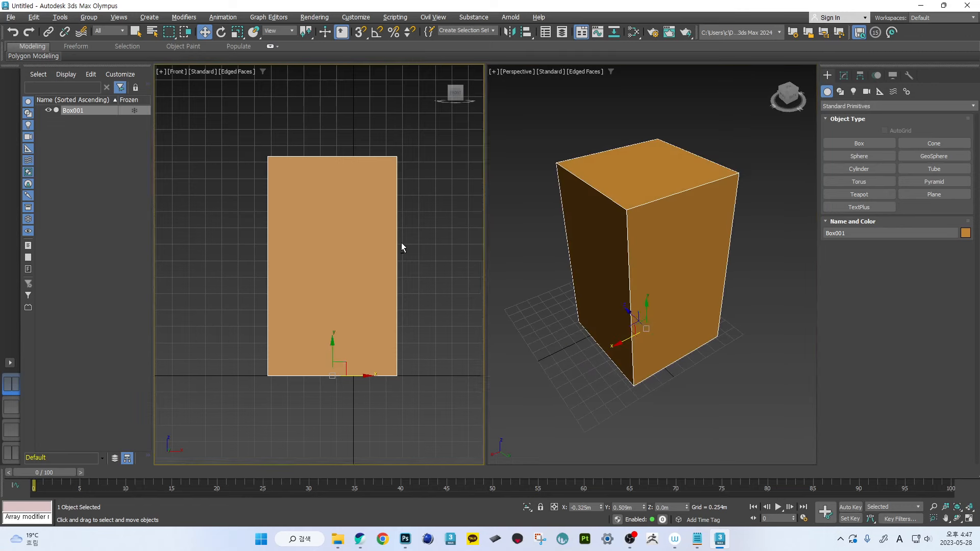
alt+middle_drag(400, 244, 365, 256)
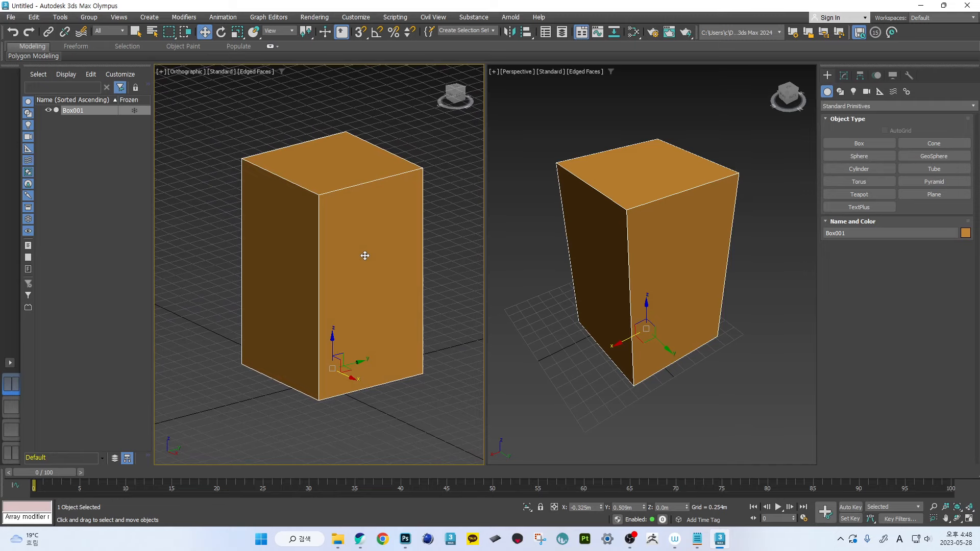
alt+middle_drag(648, 234, 663, 229)
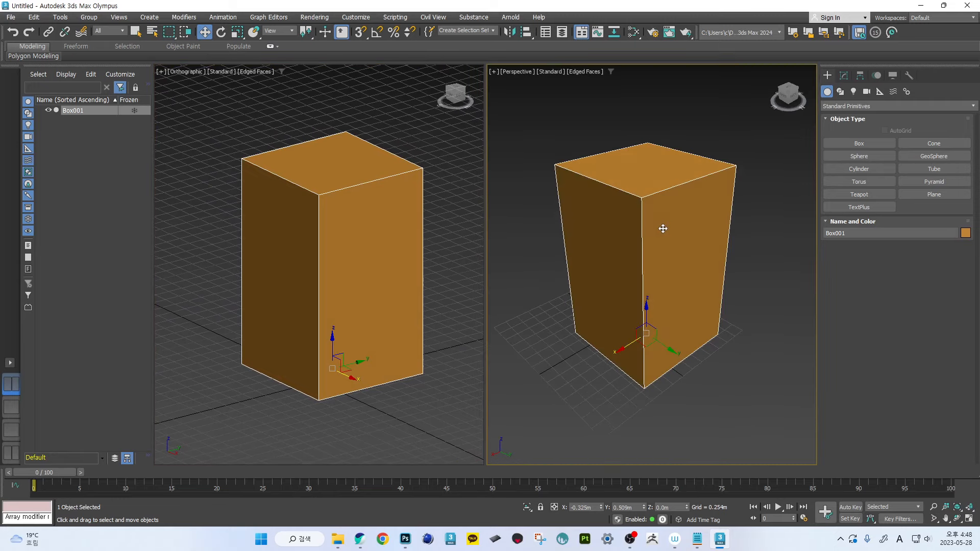
- Switch to the Photoshop lecture board and brush a frame around the view shortcut list from F3 to 알+J
key(alt+Tab)
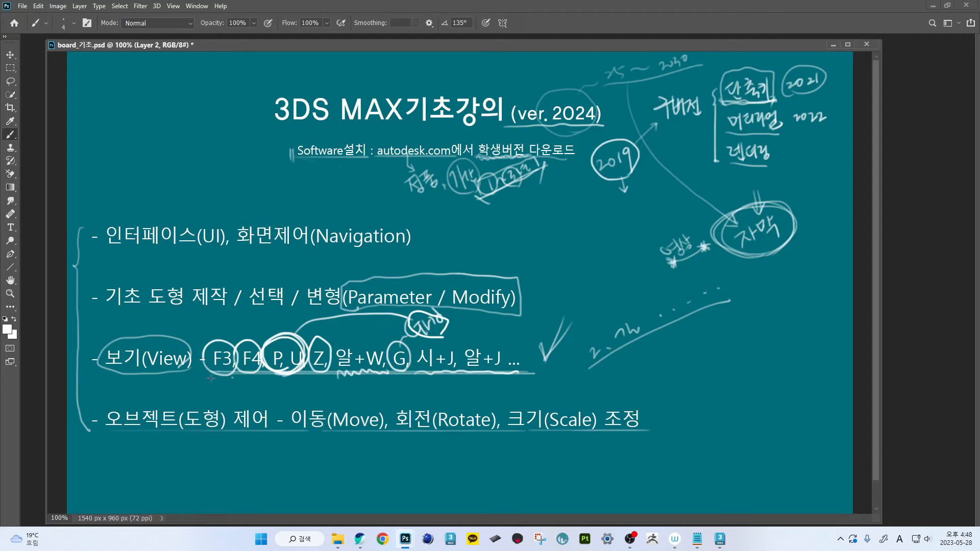
mouse_move(205, 375)
mouse_down()
mouse_move(531, 374)
mouse_move(533, 342)
mouse_move(209, 336)
mouse_move(201, 377)
mouse_up()
scroll(219, 365, down, 1)
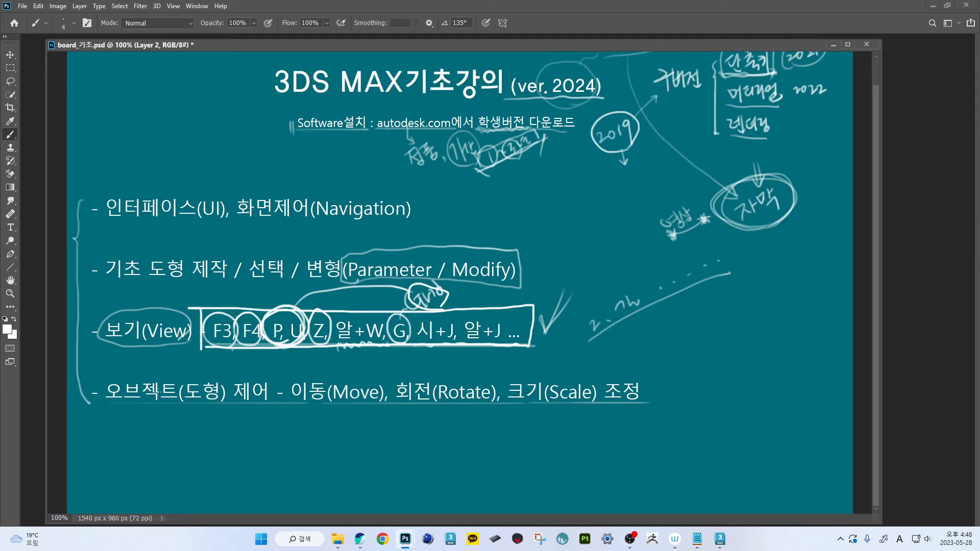
- Underline the object control topic on the board and circle Move/Rotate/Scale, Parameter and Modify with the brush
mouse_move(111, 406)
mouse_down()
mouse_move(291, 403)
mouse_move(307, 415)
mouse_move(318, 362)
mouse_move(468, 356)
mouse_move(591, 369)
mouse_move(500, 421)
mouse_move(322, 418)
mouse_move(314, 408)
mouse_up()
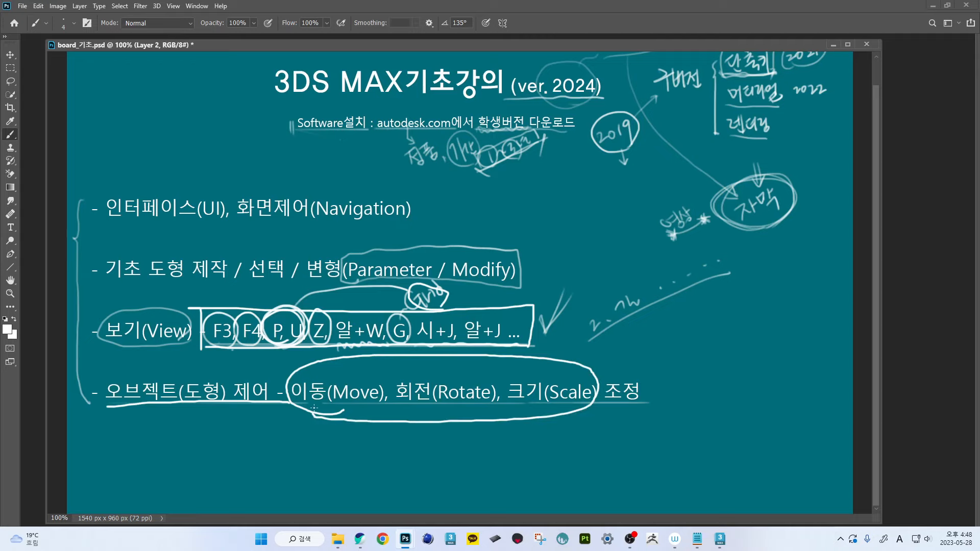
drag(479, 254, 479, 281)
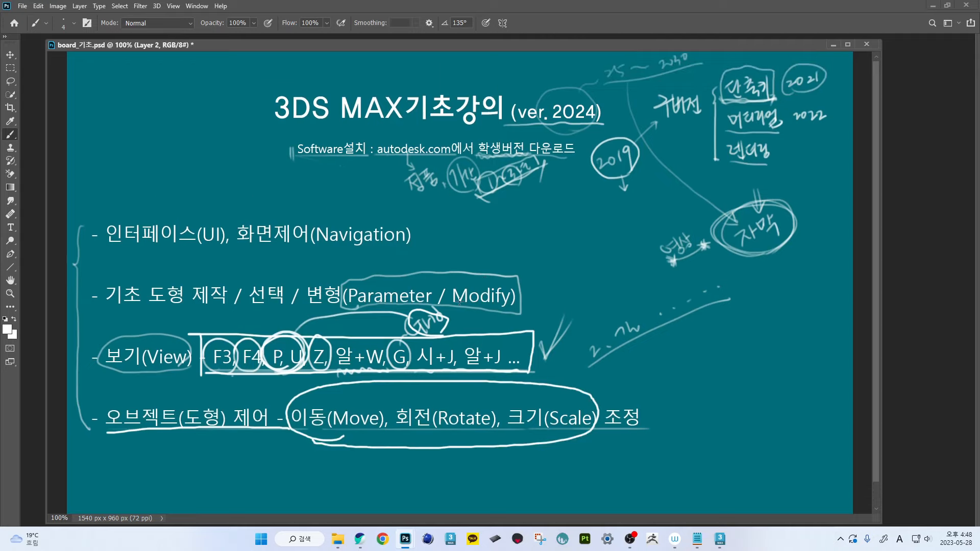
mouse_move(349, 274)
mouse_down()
mouse_move(424, 276)
mouse_move(341, 285)
mouse_up()
mouse_move(465, 261)
mouse_down()
mouse_move(480, 327)
mouse_move(451, 271)
mouse_move(476, 261)
mouse_up()
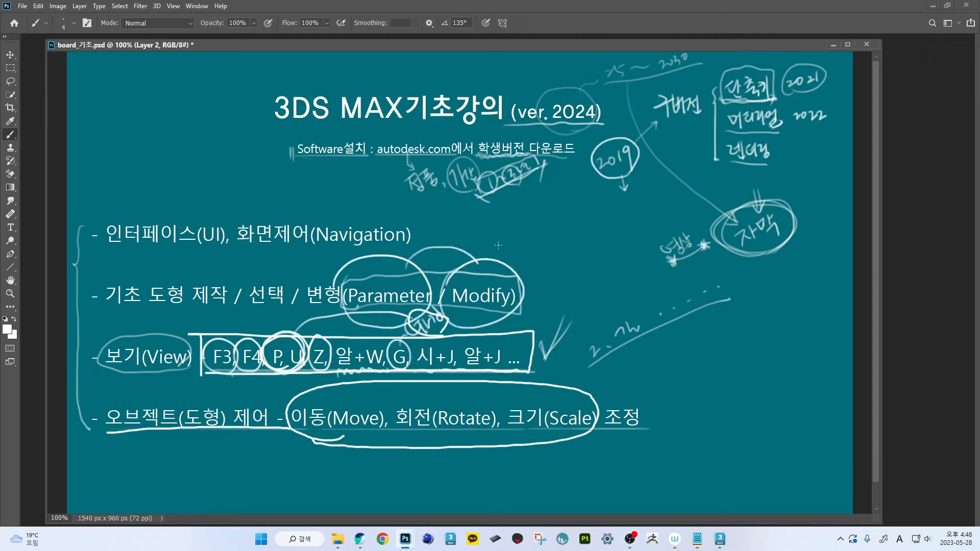
- Switch back to 3ds Max, maximize the Perspective viewport, and change it to an Orthographic view of the whole box
key(alt+Tab)
alt+middle_drag(623, 241, 623, 240)
key(alt+w)
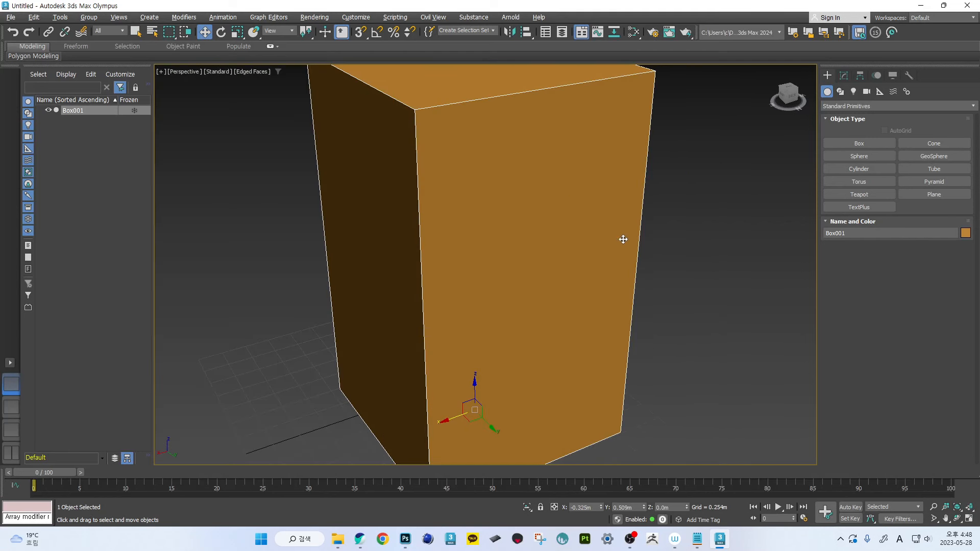
scroll(509, 225, down, 3)
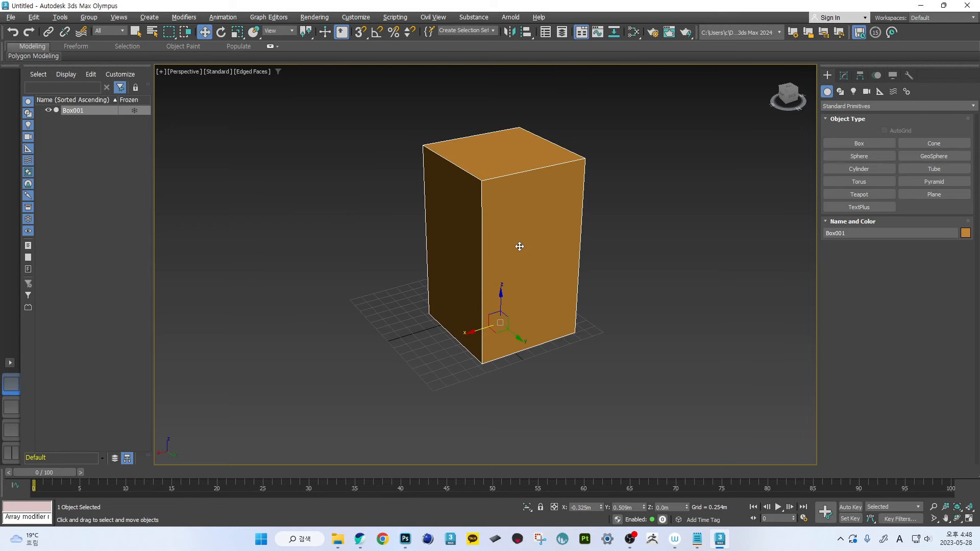
scroll(520, 244, up, 3)
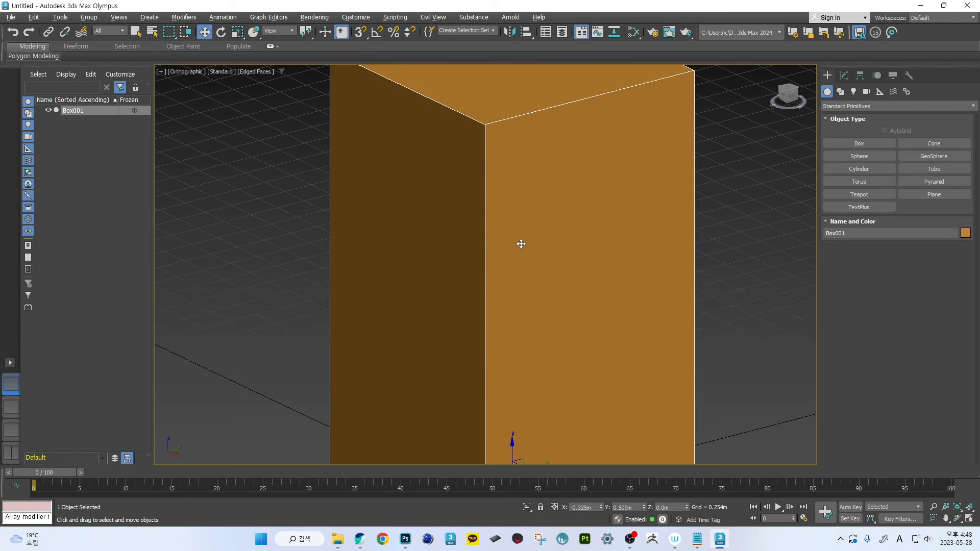
scroll(520, 243, down, 6)
key(u)
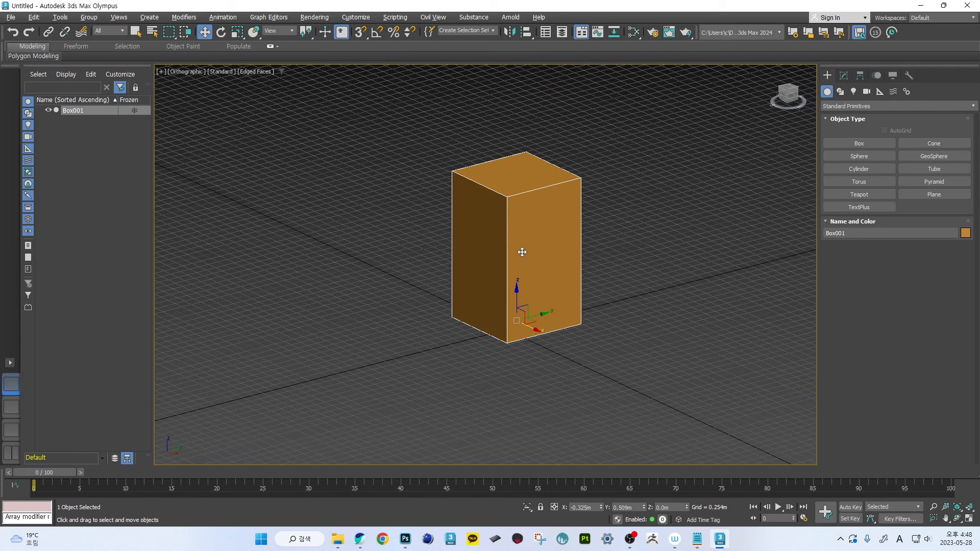
- Delete the box and undo the deletion
key(Delete)
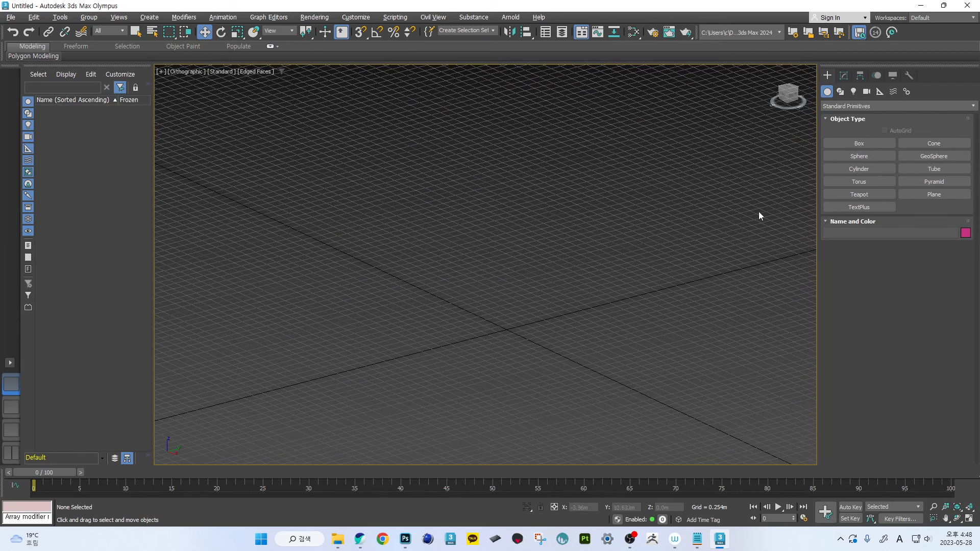
key(ctrl+z)
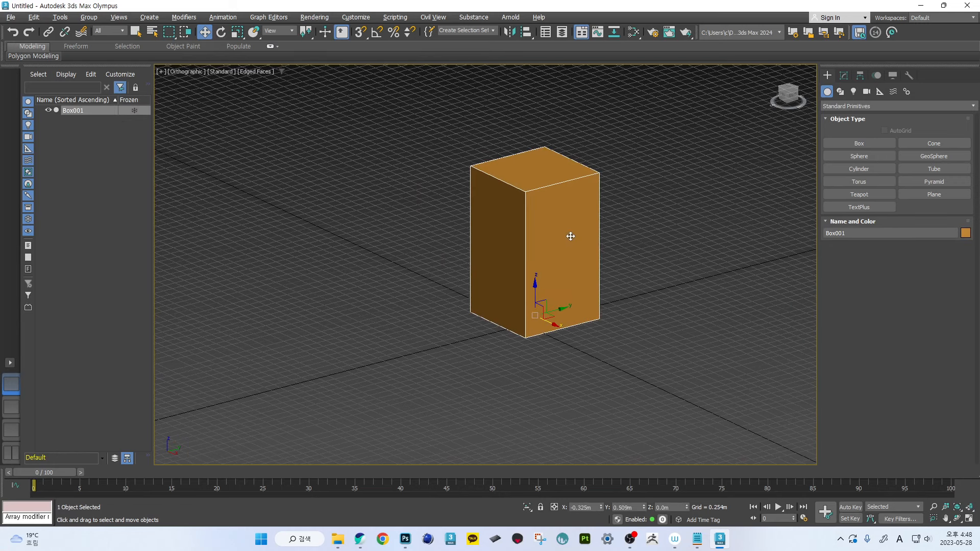
alt+middle_drag(574, 257, 504, 239)
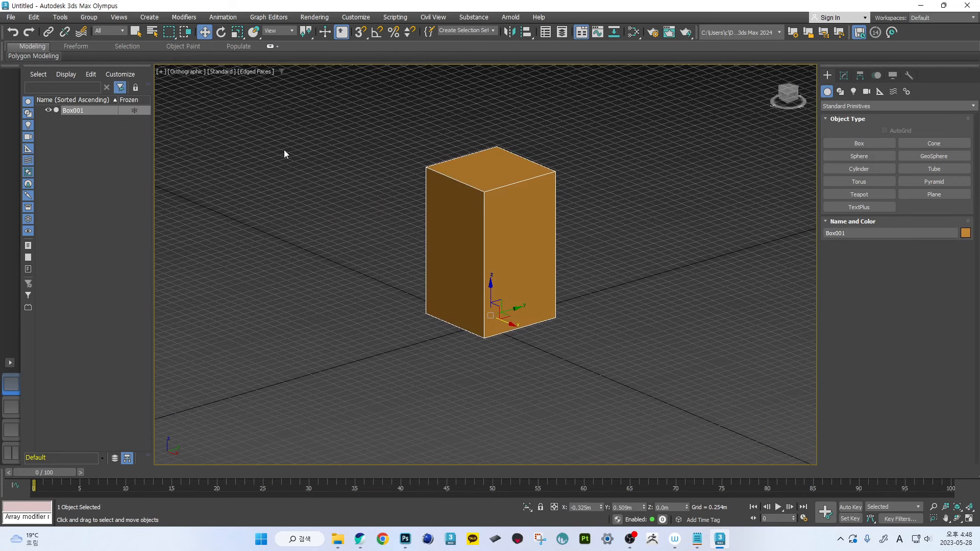
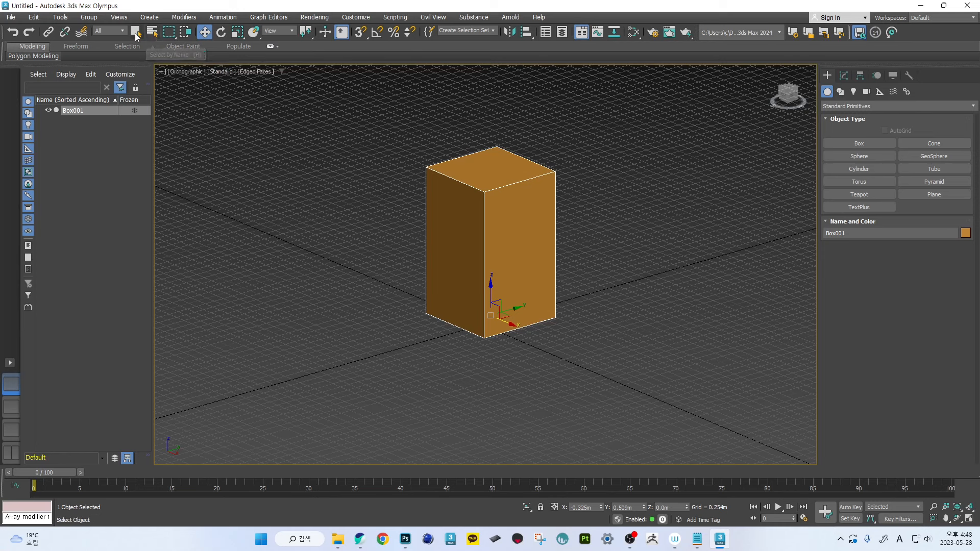
- Cycle repeatedly through the Rotate, Uniform Scale and Move tools on the selected box to compare their gizmos
click(221, 33)
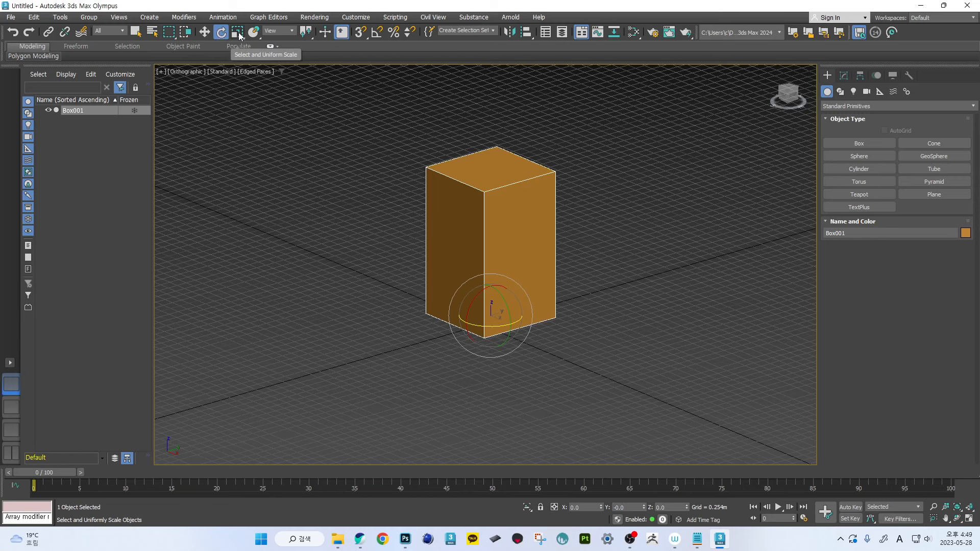
click(240, 35)
click(205, 34)
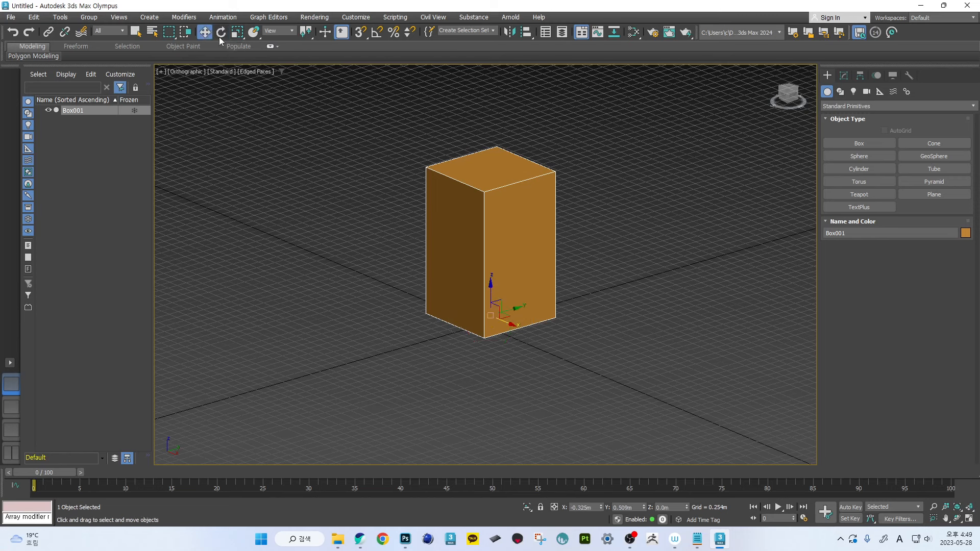
click(221, 36)
click(240, 35)
click(209, 35)
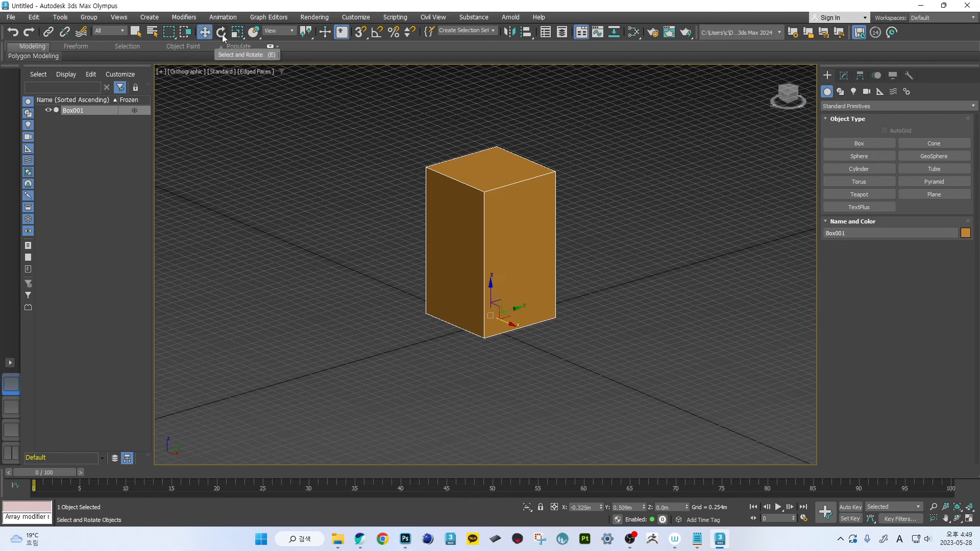
click(222, 34)
click(237, 35)
click(205, 34)
- Examine the Rotate gizmo up close at the box's base, followed by the Uniform Scale gizmo
click(220, 33)
scroll(498, 306, up, 5)
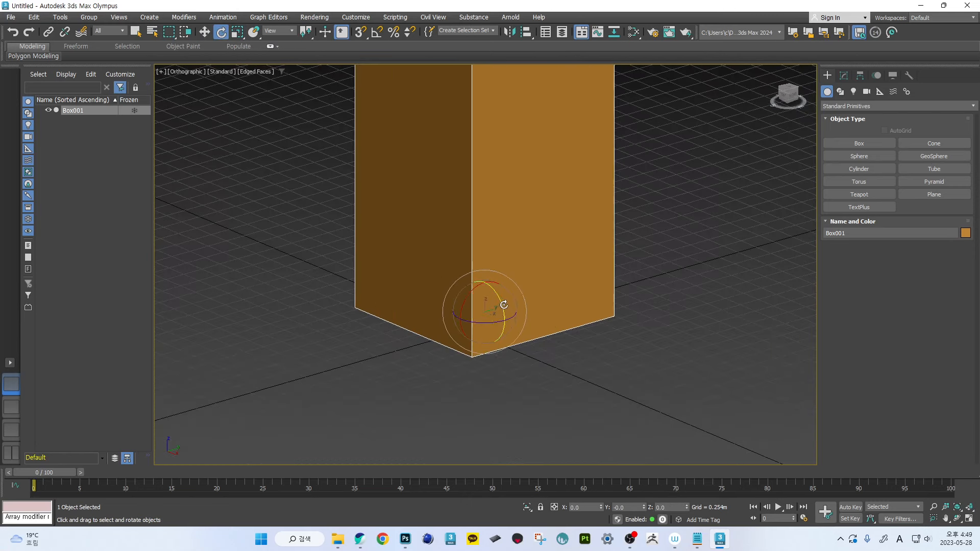
scroll(495, 275, down, 5)
click(238, 33)
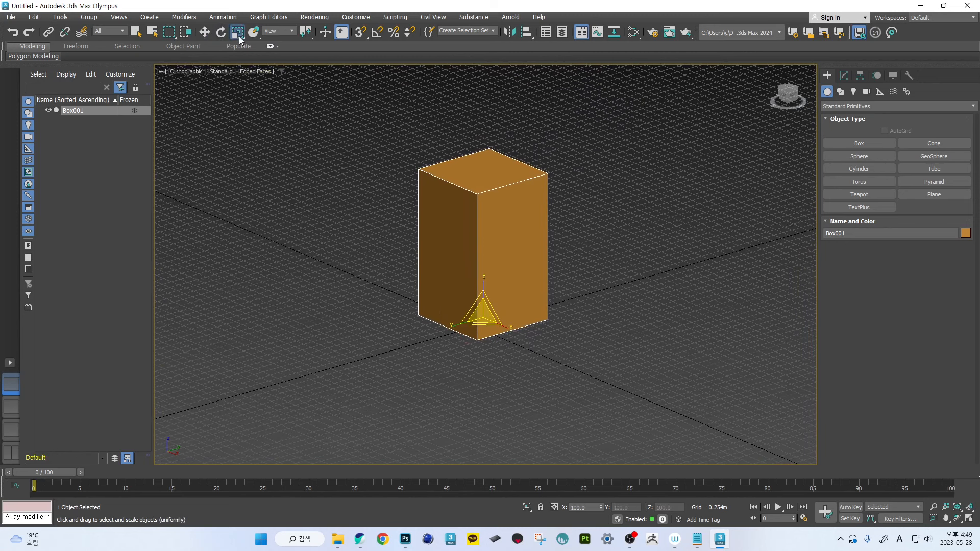
- Step through the Move, Rotate and Scale tools once more and leave Select and Move active on the box
click(205, 35)
click(222, 34)
click(236, 35)
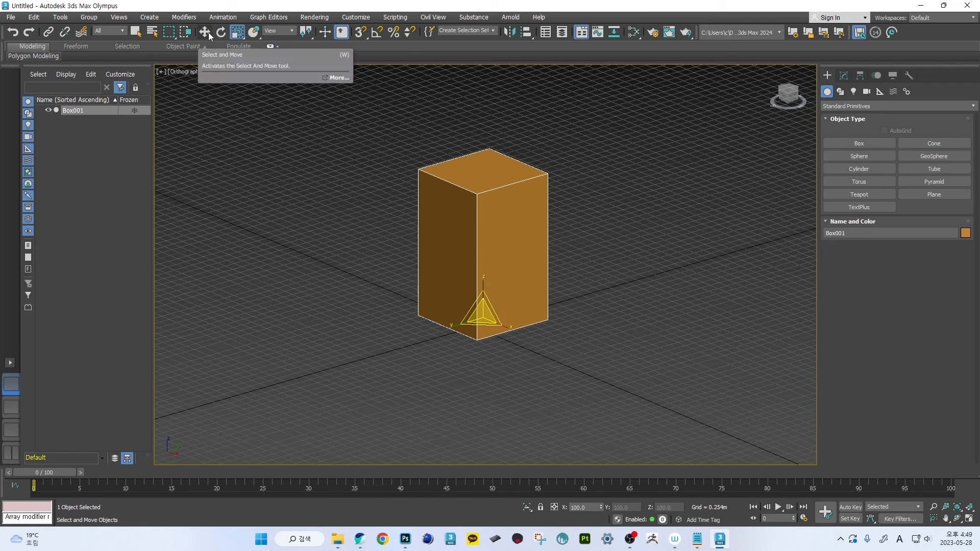
click(208, 32)
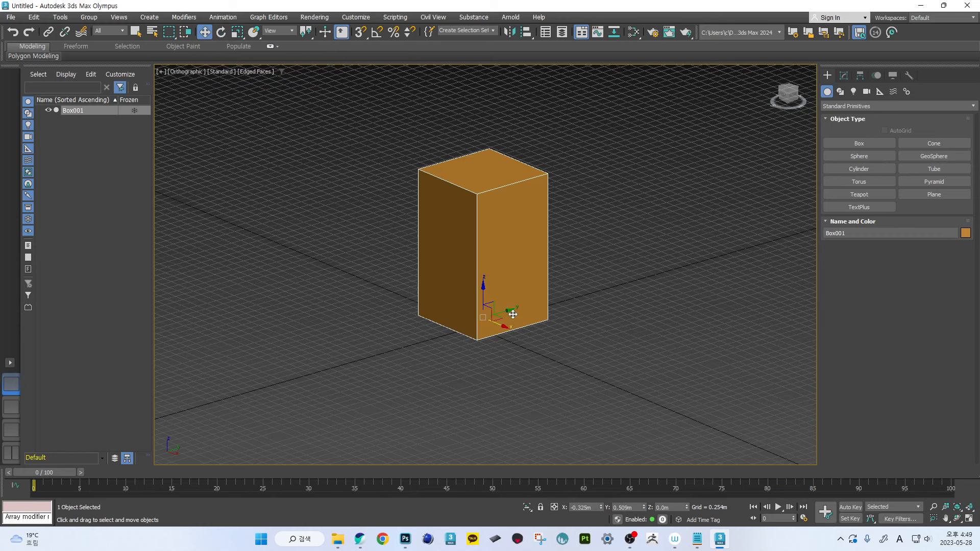
- Repeatedly enlarge and shrink the Move gizmo on the selected box, leaving it at a larger size
key(equal)
key(equal)
key(equal)
key(equal)
key(equal)
key(equal)
key(equal)
key(equal)
key(equal)
key(equal)
key(minus)
key(minus)
key(minus)
key(minus)
key(minus)
key(minus)
key(minus)
key(equal)
key(equal)
key(equal)
key(equal)
key(equal)
key(equal)
key(minus)
key(minus)
key(minus)
key(minus)
key(minus)
key(minus)
key(equal)
key(equal)
key(equal)
key(equal)
key(minus)
key(minus)
key(equal)
key(equal)
key(minus)
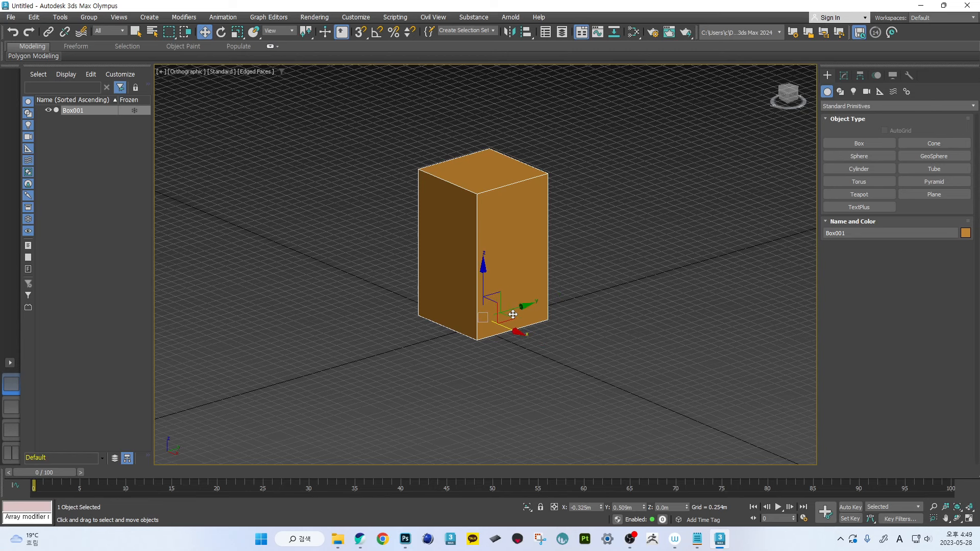
scroll(514, 314, up, 2)
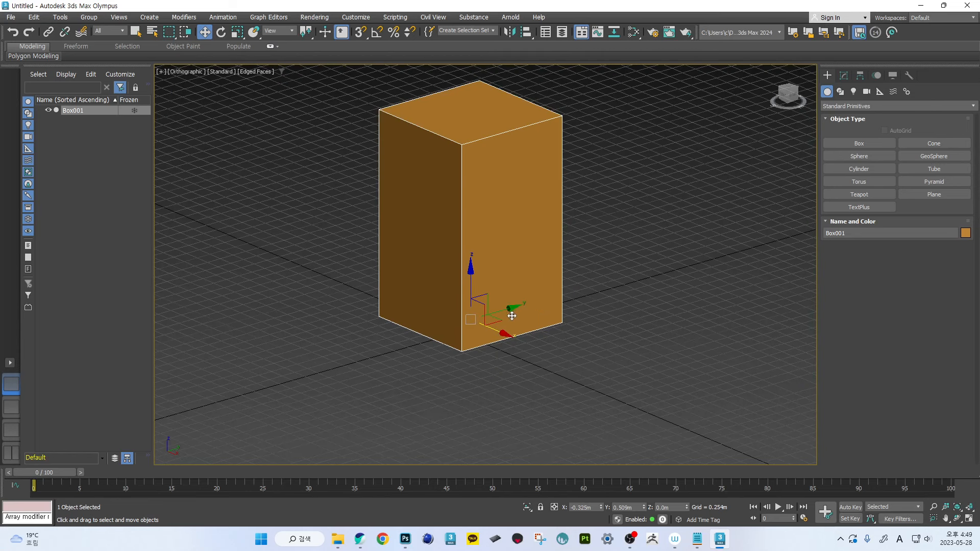
middle_drag(522, 347, 522, 377)
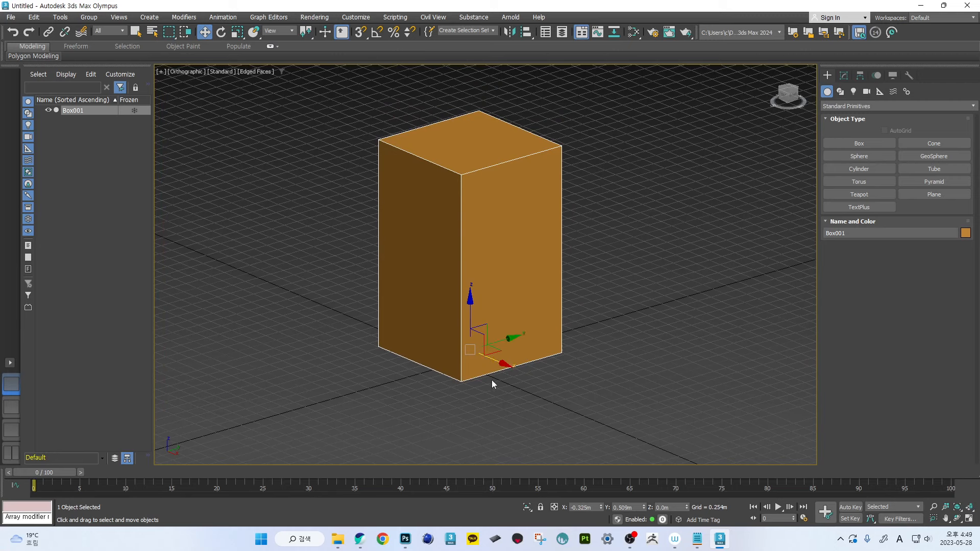
key(=)
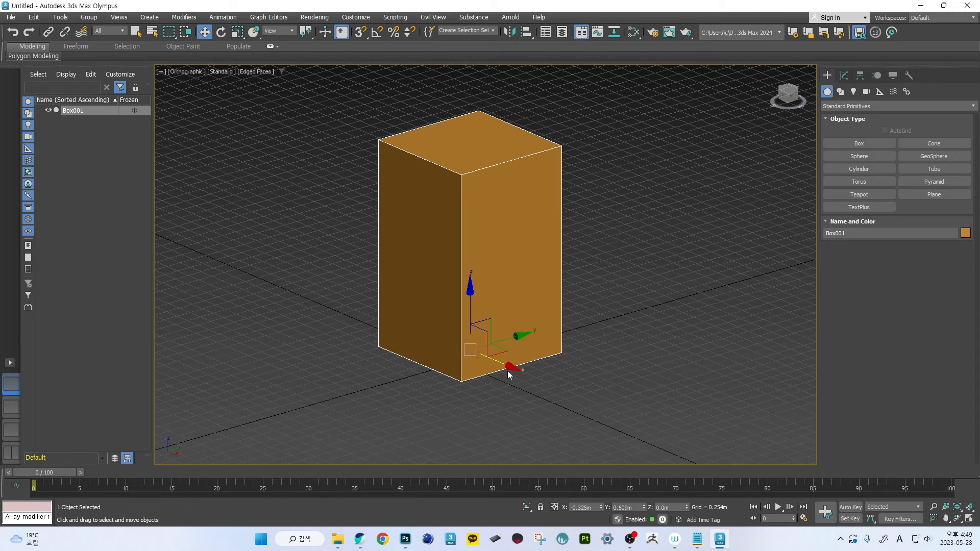
- Move the box along its X, Y and Z axes one at a time to about X -0.386 m, Y 1.414 m, Z 0.328 m
drag(493, 345, 556, 327)
key(ctrl+z)
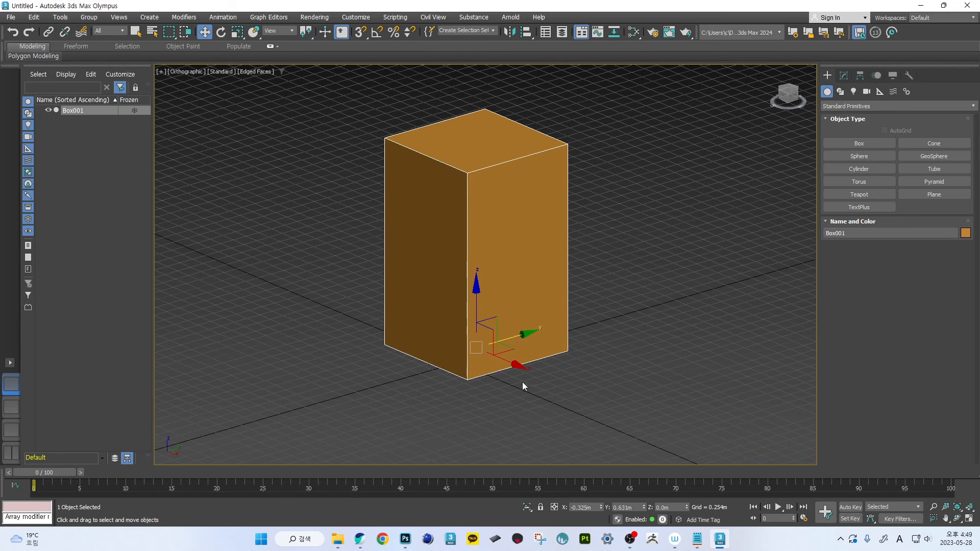
mouse_move(522, 367)
mouse_down()
mouse_move(611, 414)
mouse_move(514, 380)
mouse_up()
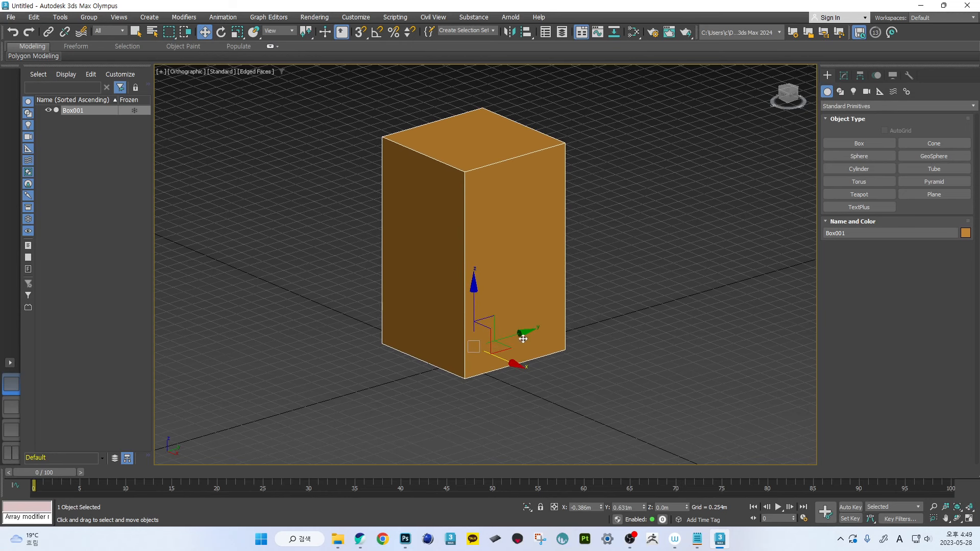
drag(525, 333, 566, 317)
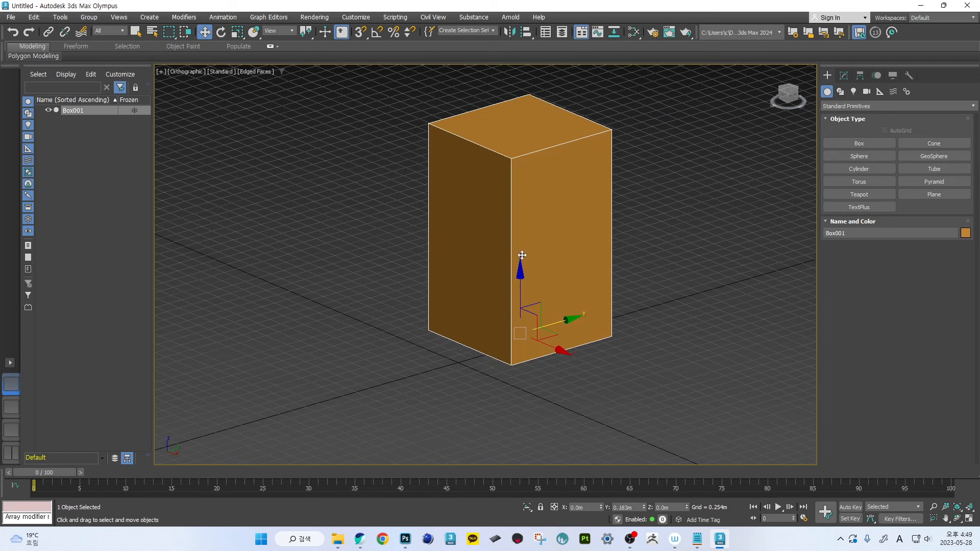
drag(512, 278, 512, 257)
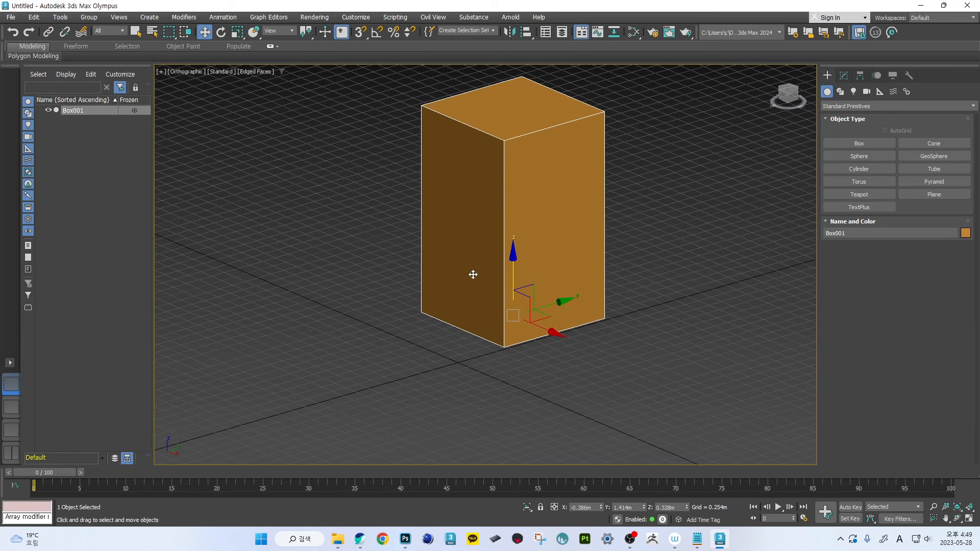
- Switch to the layout with two side-by-side viewports and display the box shaded in both the Top and Front views
click(10, 362)
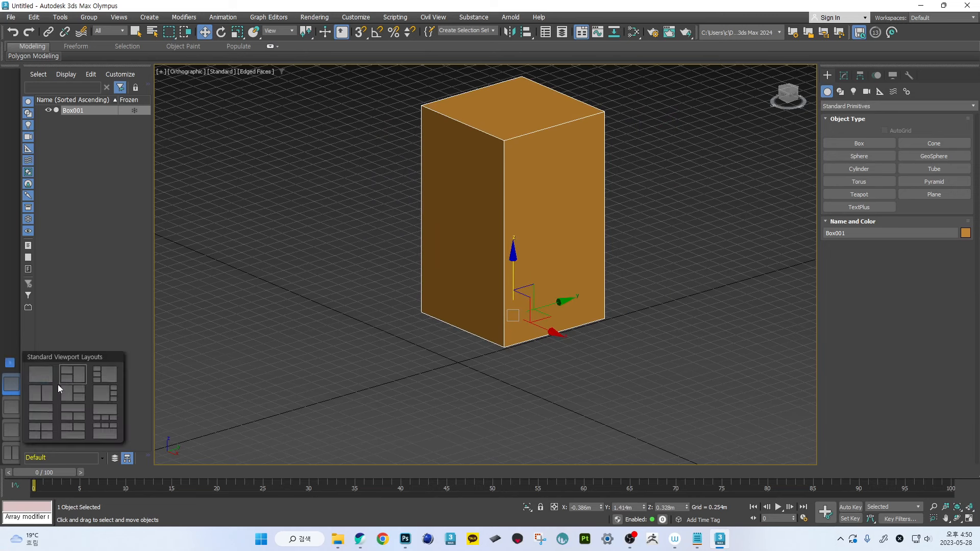
click(42, 393)
middle_drag(329, 219, 326, 261)
key(F3)
right_click(490, 239)
middle_drag(594, 224, 589, 253)
key(F3)
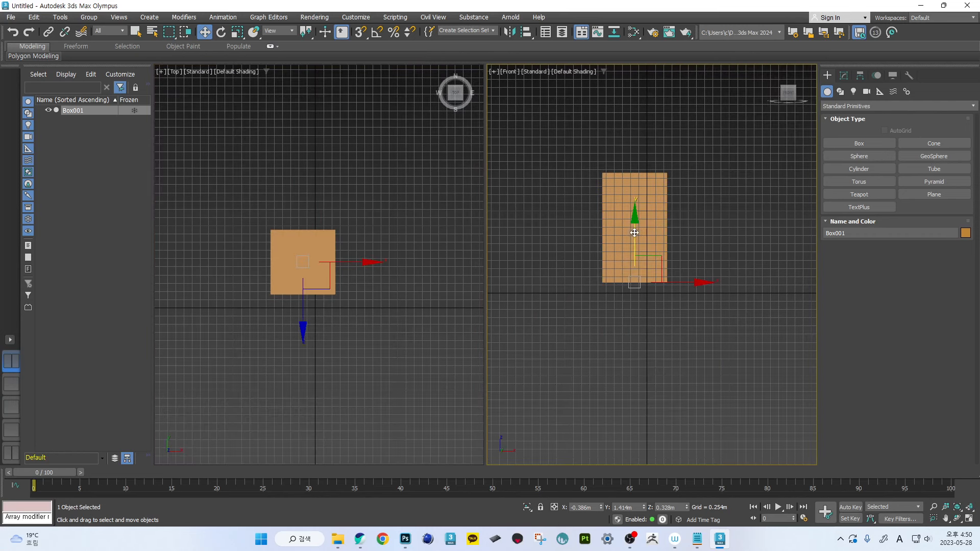
- Turn on Edged Faces in the Front viewport and in the Top viewport
key(F4)
right_click(400, 266)
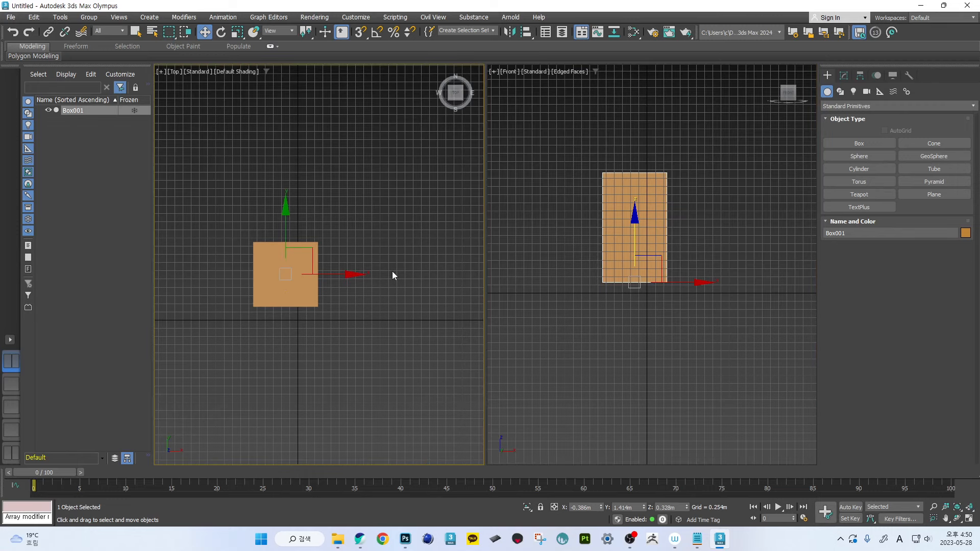
key(F4)
- Orbit both viewports to angled orthographic views and align the former Top viewport to the Front view with the ViewCube
alt+middle_drag(339, 273, 357, 243)
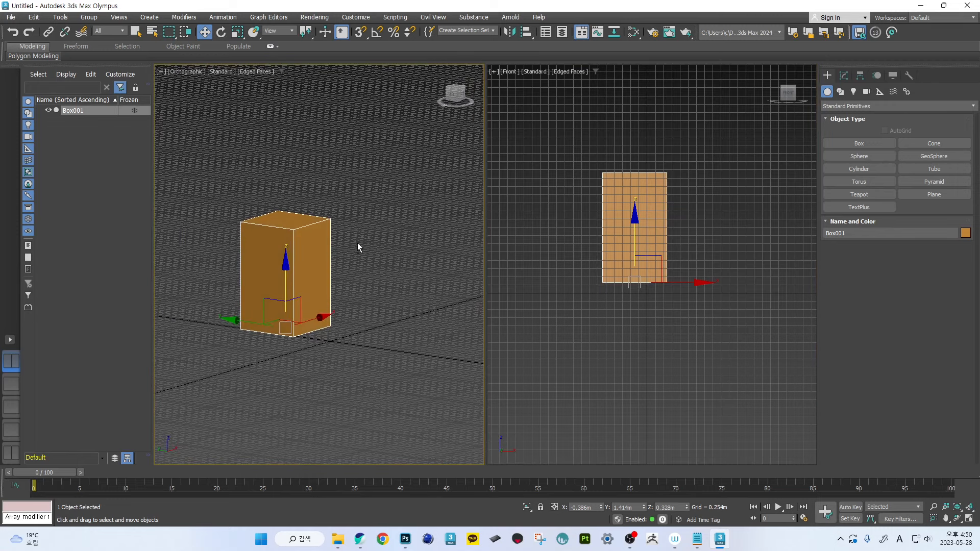
click(452, 95)
middle_drag(634, 221, 619, 303)
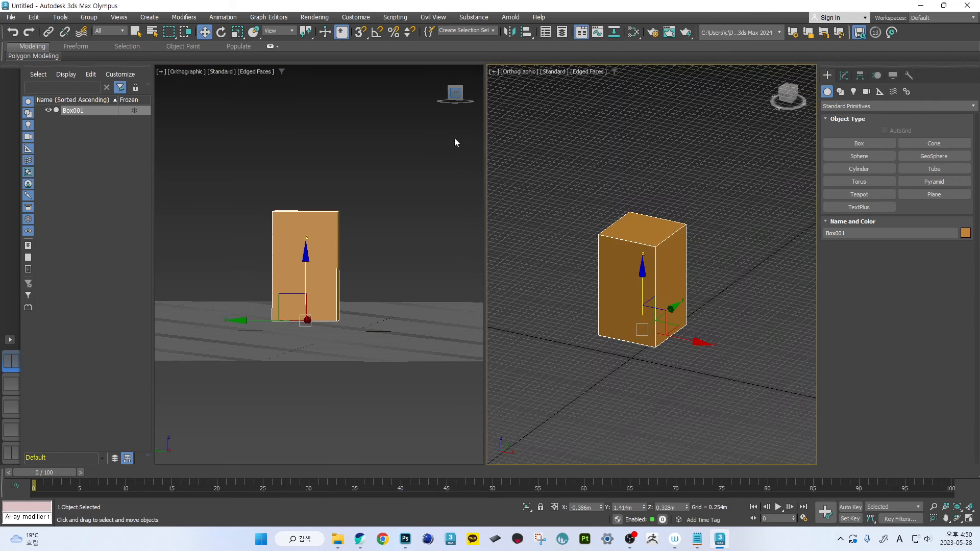
click(459, 95)
alt+middle_drag(432, 164, 333, 170)
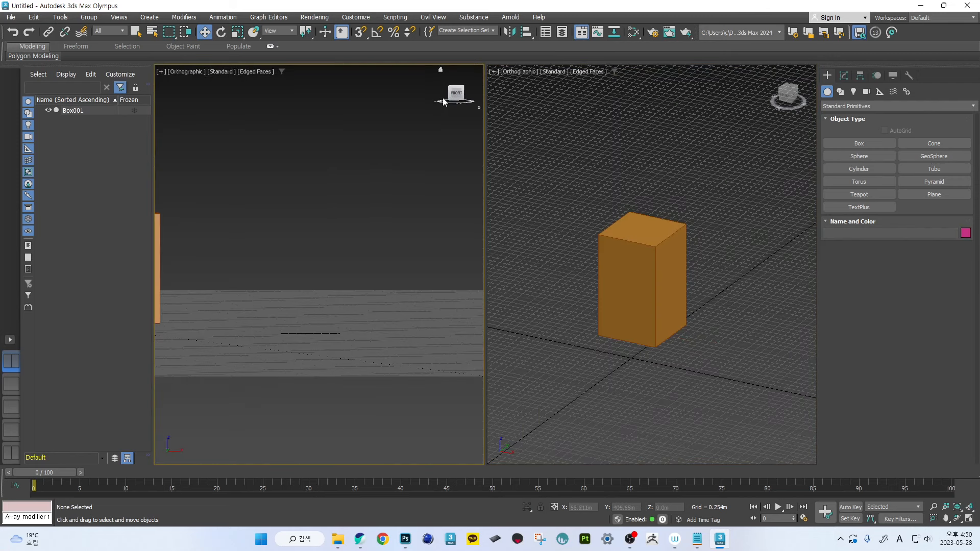
click(456, 93)
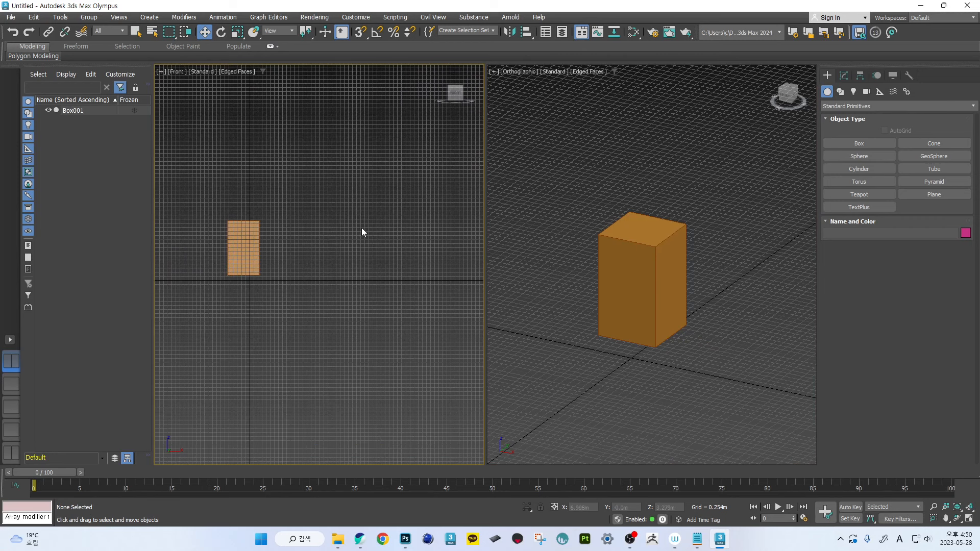
- Reselect the box and return its viewport to the Front view, framing the box closely
middle_drag(266, 238, 315, 256)
scroll(320, 239, up, 2)
click(306, 242)
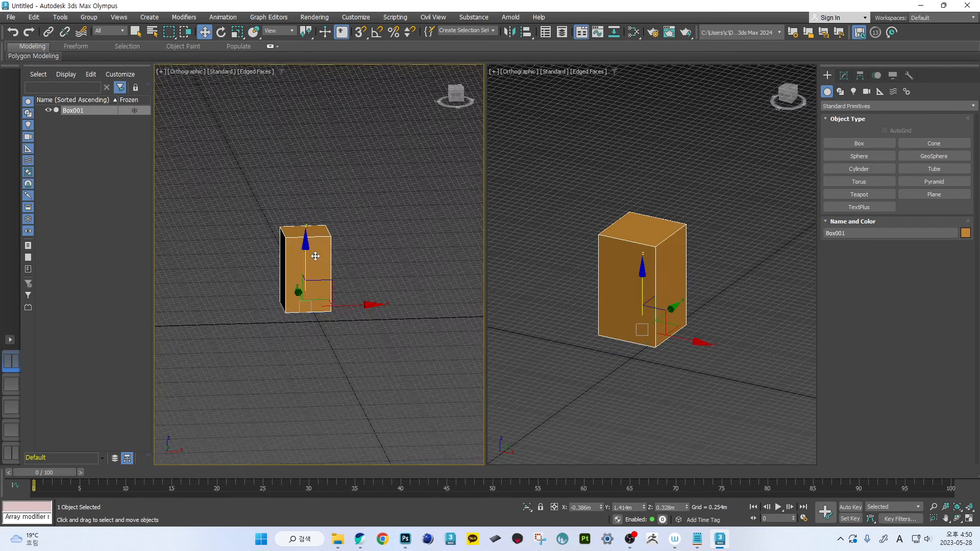
key(f)
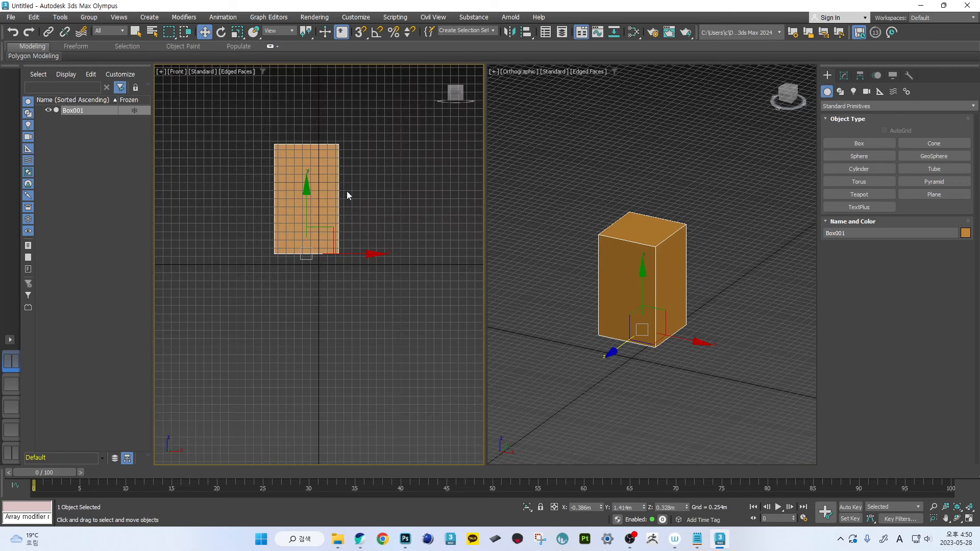
scroll(347, 191, up, 3)
scroll(347, 190, down, 1)
scroll(349, 191, up, 1)
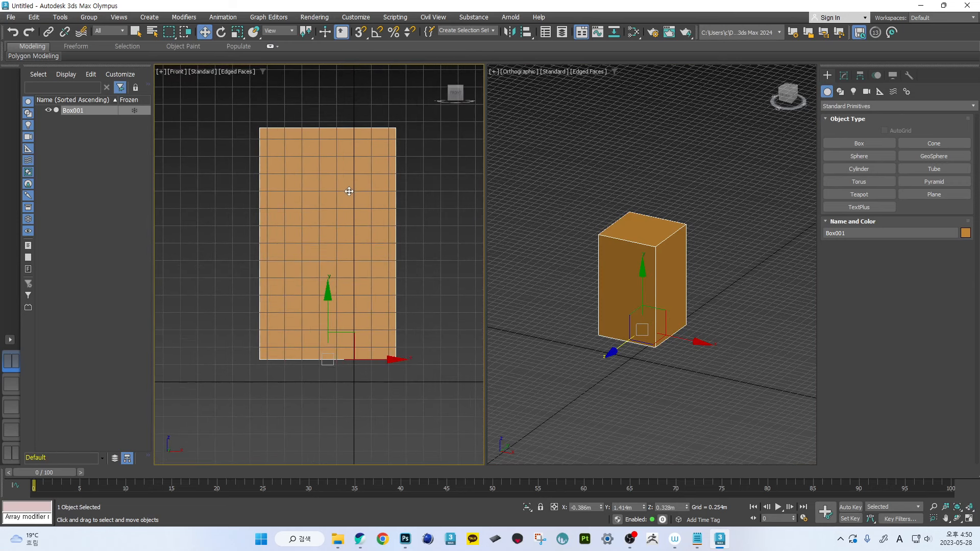
- Hide the grid in the Front and Orthographic viewports and restore it in the Front viewport
key(g)
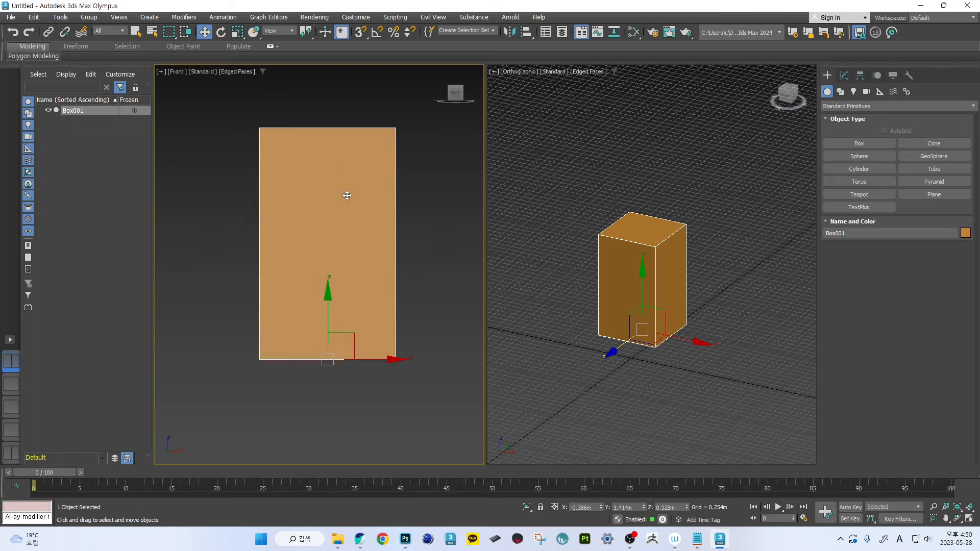
key(g)
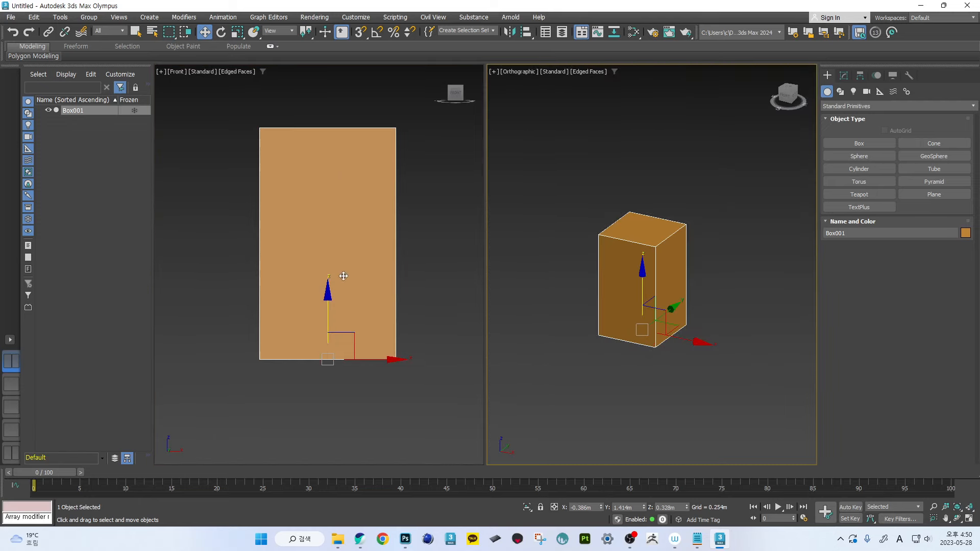
scroll(361, 275, up, 1)
scroll(363, 268, down, 2)
key(g)
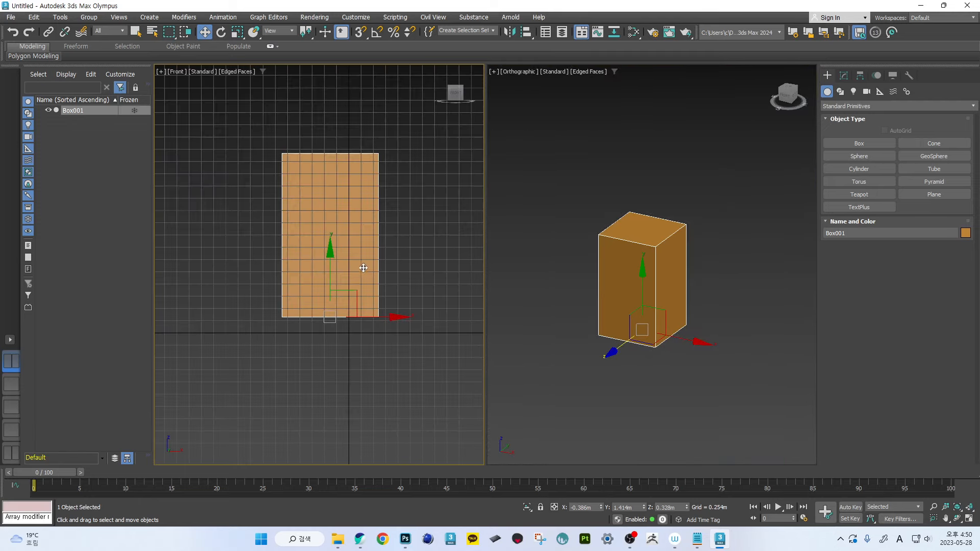
- Move the box along single axes in the Orthographic viewport to about X -0.588 m, Y 2.105 m, Z 0.364 m
click(628, 234)
scroll(666, 233, up, 2)
scroll(670, 260, up, 3)
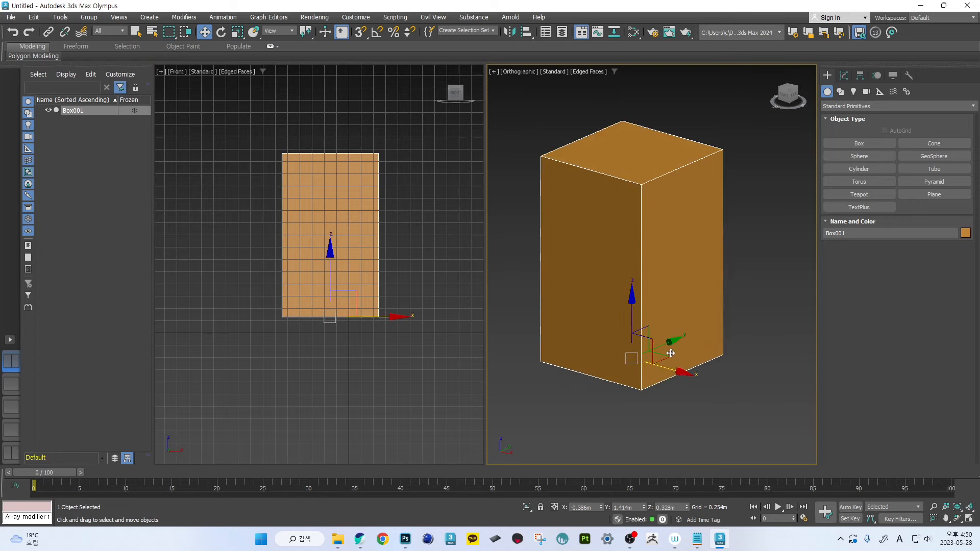
drag(674, 371, 681, 313)
middle_drag(412, 232, 411, 267)
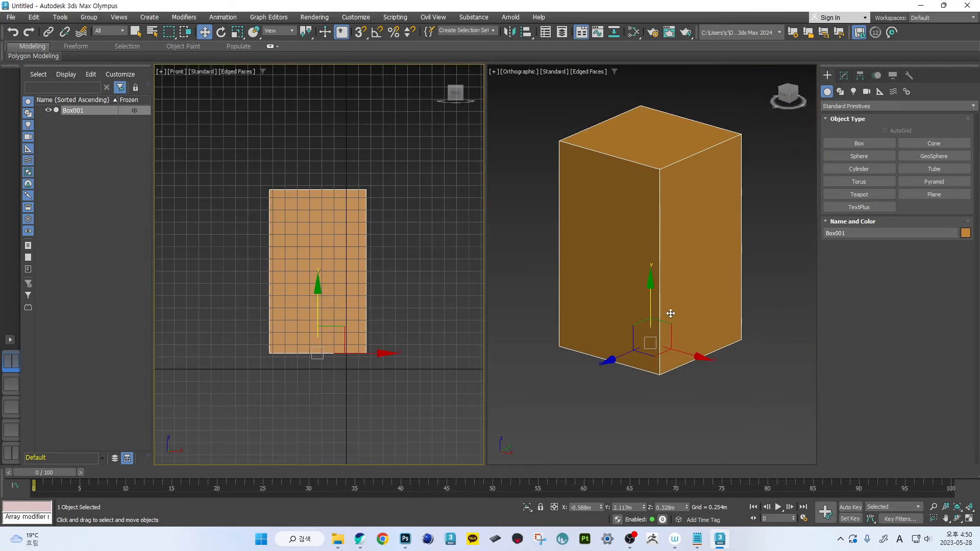
mouse_move(618, 356)
mouse_down()
mouse_move(659, 336)
mouse_move(619, 354)
mouse_up()
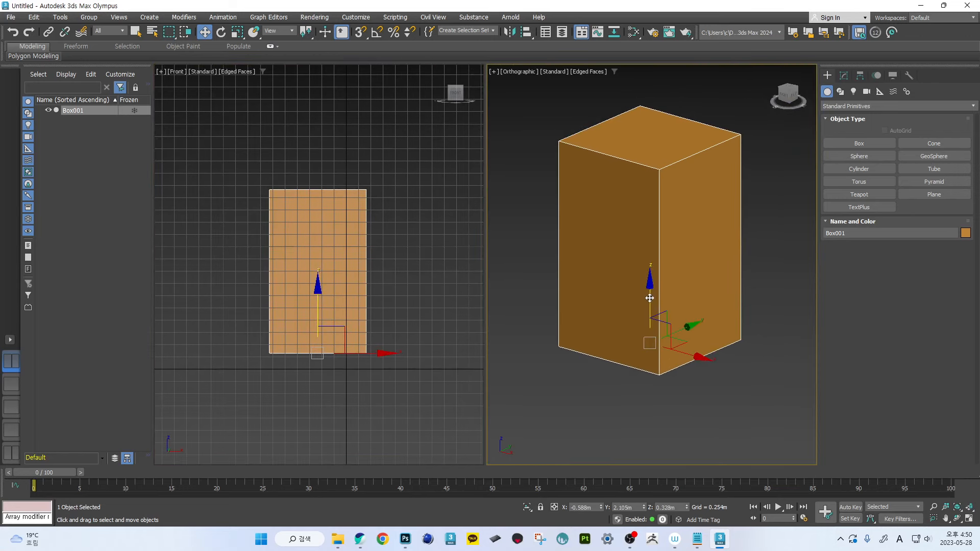
drag(650, 299, 626, 292)
- Move the box freely in the XY plane with the gizmo's plane handle to about X -0.673 m, Y 1.952 m
middle_drag(662, 324, 665, 297)
scroll(665, 298, up, 2)
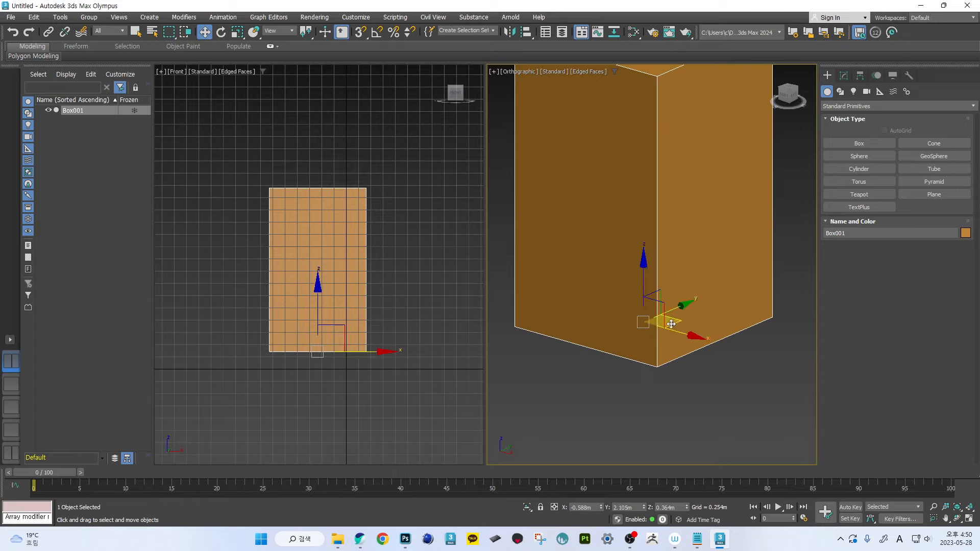
drag(674, 328, 707, 345)
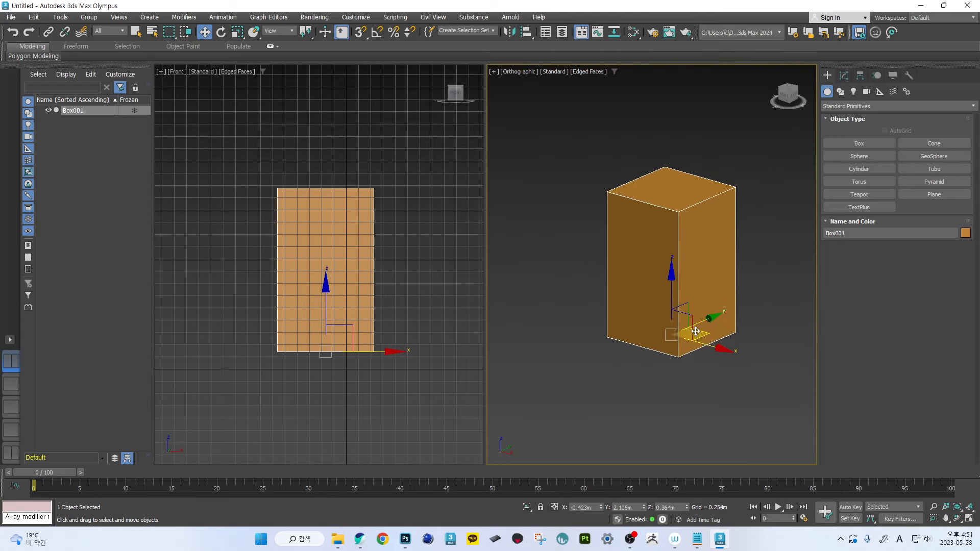
drag(696, 331, 732, 295)
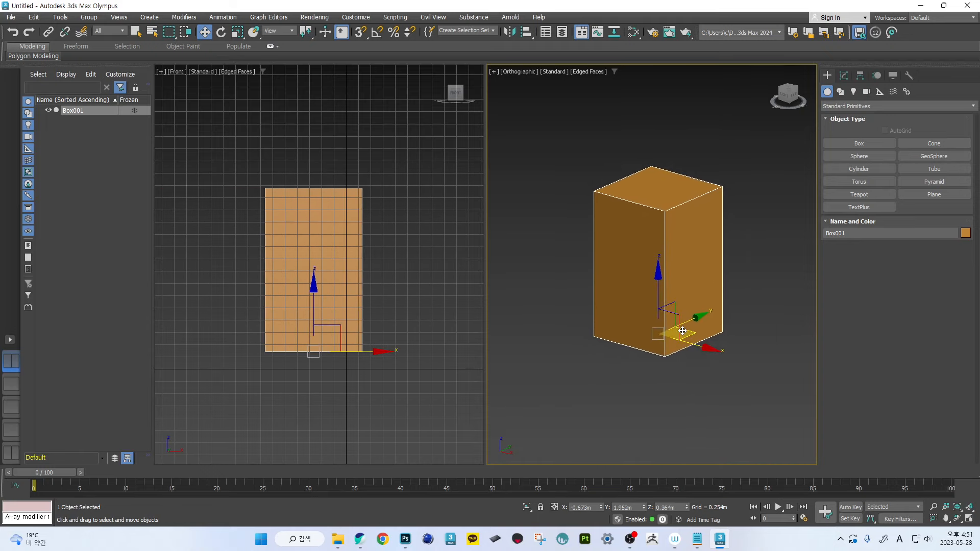
- Move the box in the YZ plane and in the XZ plane to about X -0.493 m, Y 0.888 m, Z 0.043 m
drag(676, 306, 645, 319)
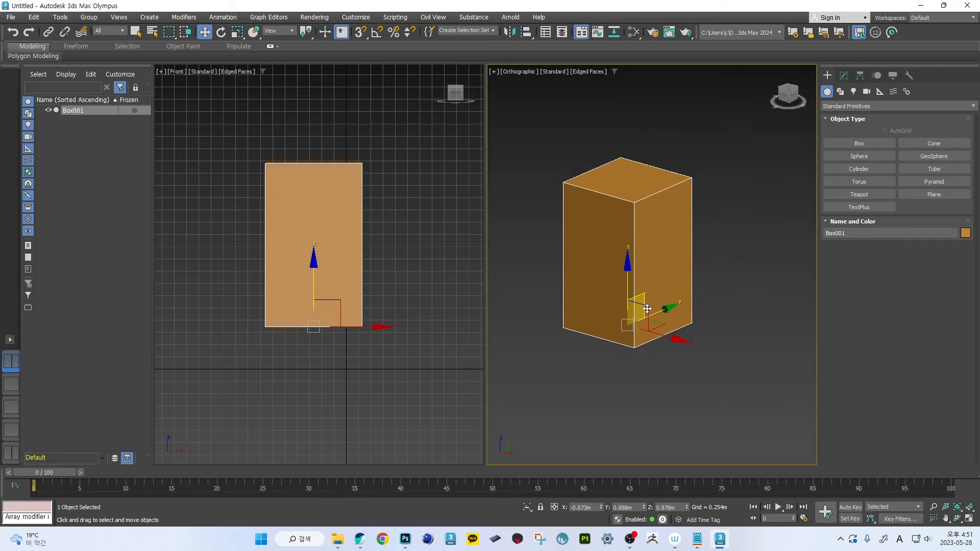
alt+middle_drag(644, 309, 585, 320)
drag(615, 307, 608, 341)
alt+middle_drag(606, 342, 698, 328)
middle_drag(638, 339, 652, 324)
scroll(651, 323, down, 2)
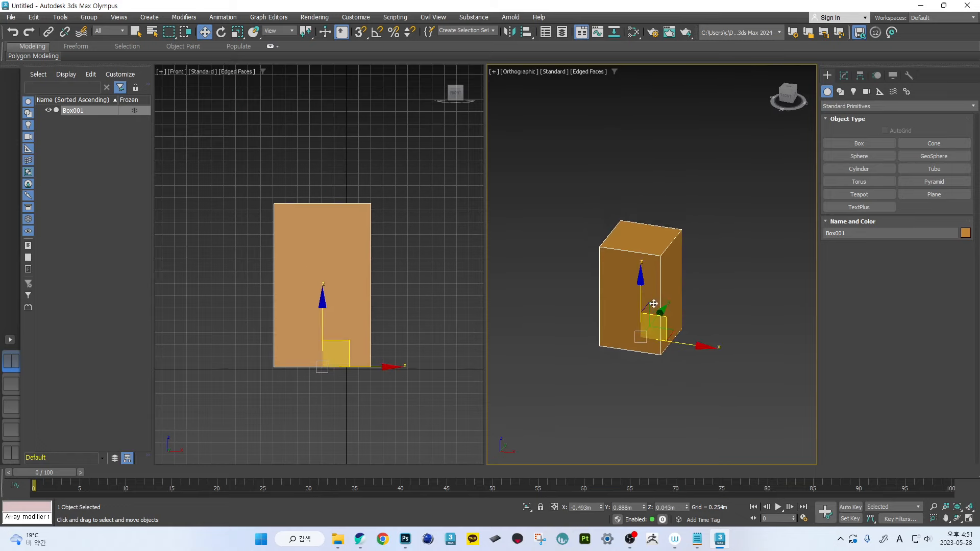
- Try rotating the box about its individual axes with the Rotate tool and undo each rotation
scroll(654, 304, up, 5)
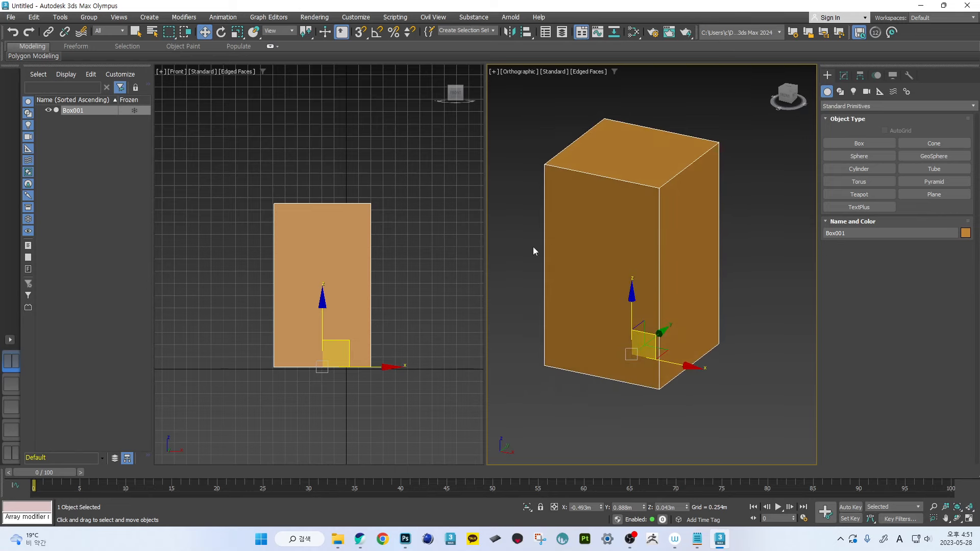
click(225, 36)
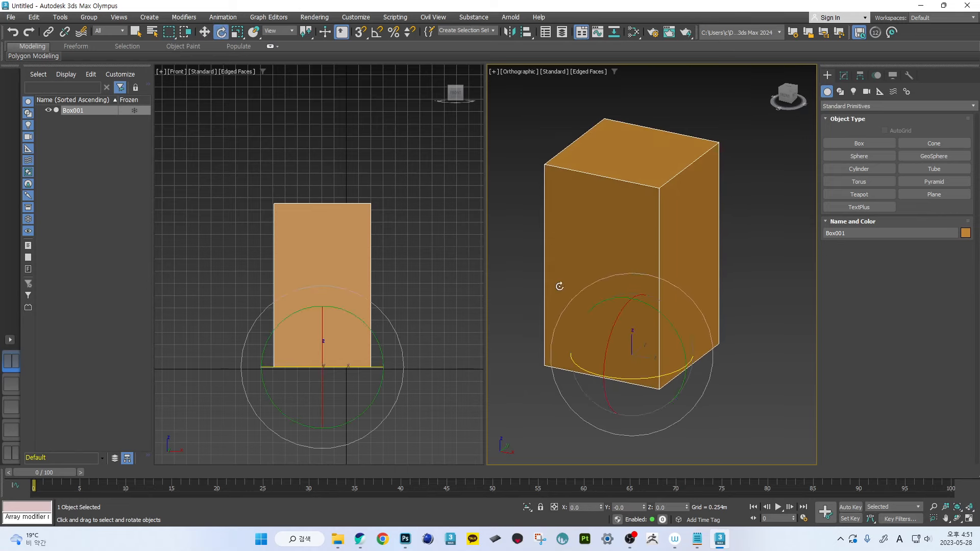
alt+middle_drag(702, 287, 680, 287)
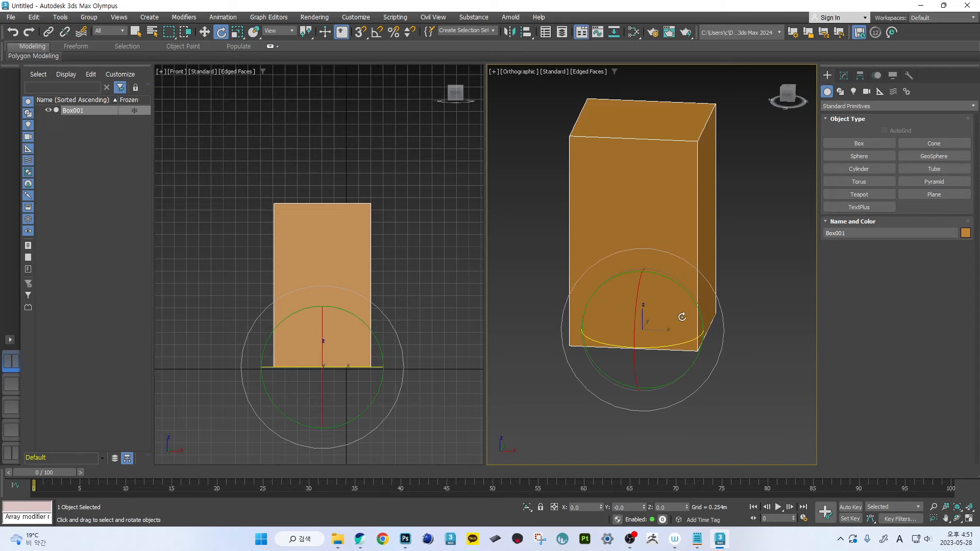
alt+middle_drag(682, 320, 668, 301)
scroll(668, 300, up, 2)
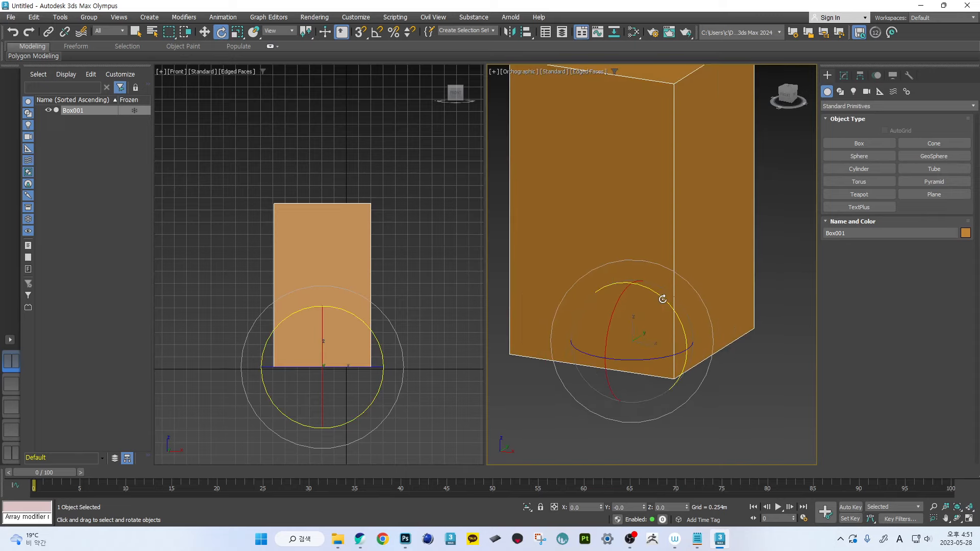
scroll(662, 299, down, 3)
drag(619, 310, 689, 291)
key(ctrl+z)
key(ctrl+z)
drag(618, 302, 643, 328)
key(ctrl+z)
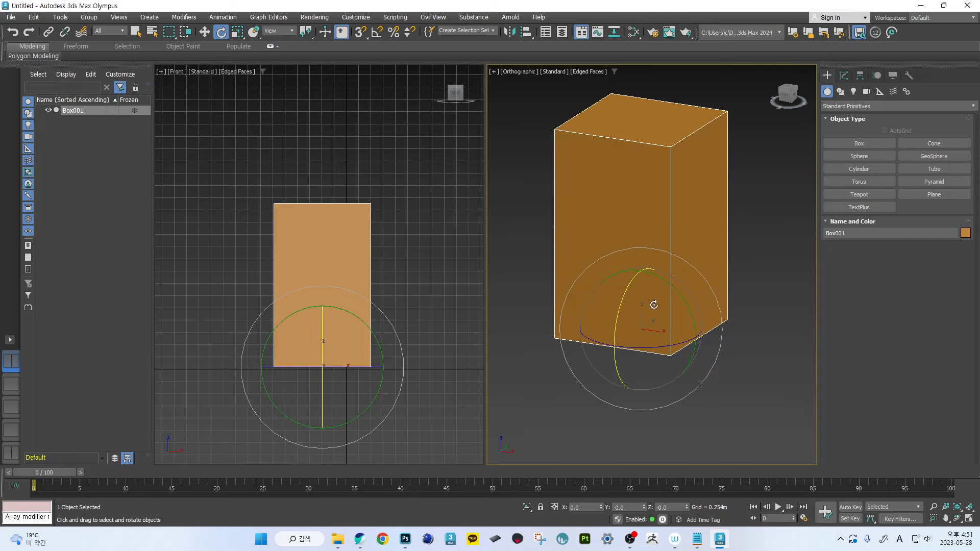
- Try tilting the box about its X axis and cancel the rotation
mouse_move(652, 305)
mouse_down()
mouse_move(636, 313)
mouse_move(669, 324)
mouse_move(641, 280)
mouse_move(640, 330)
mouse_move(658, 286)
mouse_move(645, 328)
mouse_move(652, 303)
mouse_up()
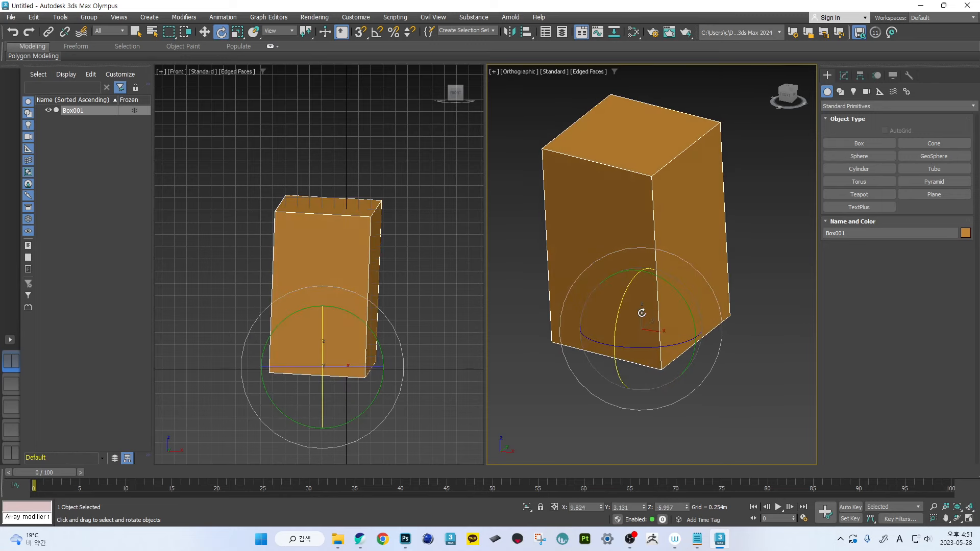
right_click(641, 313)
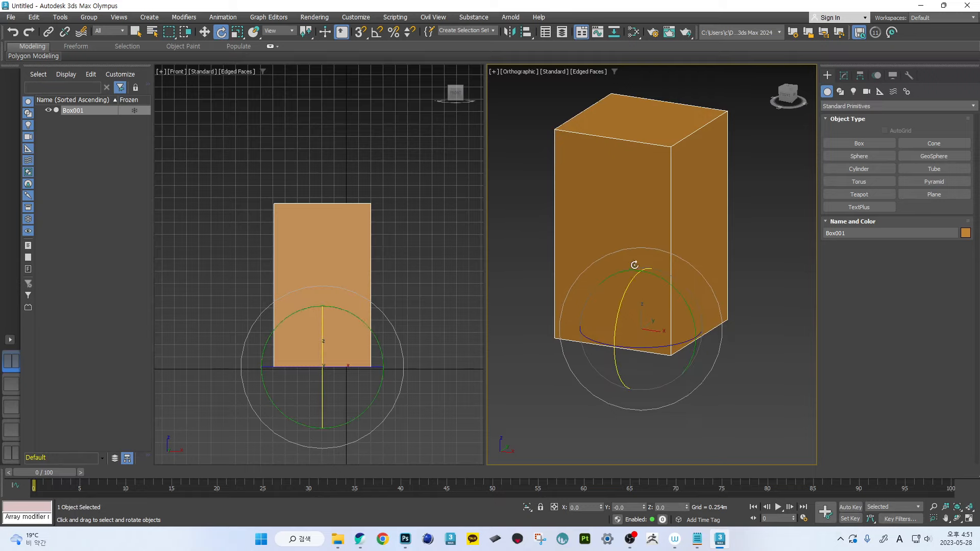
middle_drag(667, 254, 663, 273)
scroll(664, 273, down, 2)
scroll(663, 273, up, 2)
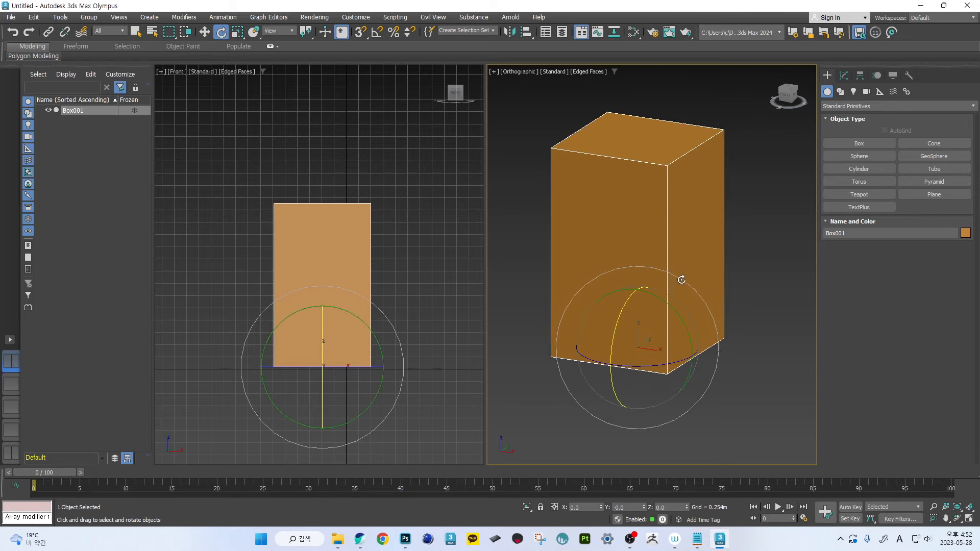
- Try rotating the box in the view plane and freely inside the rotation gizmo, undoing each attempt
drag(681, 280, 650, 257)
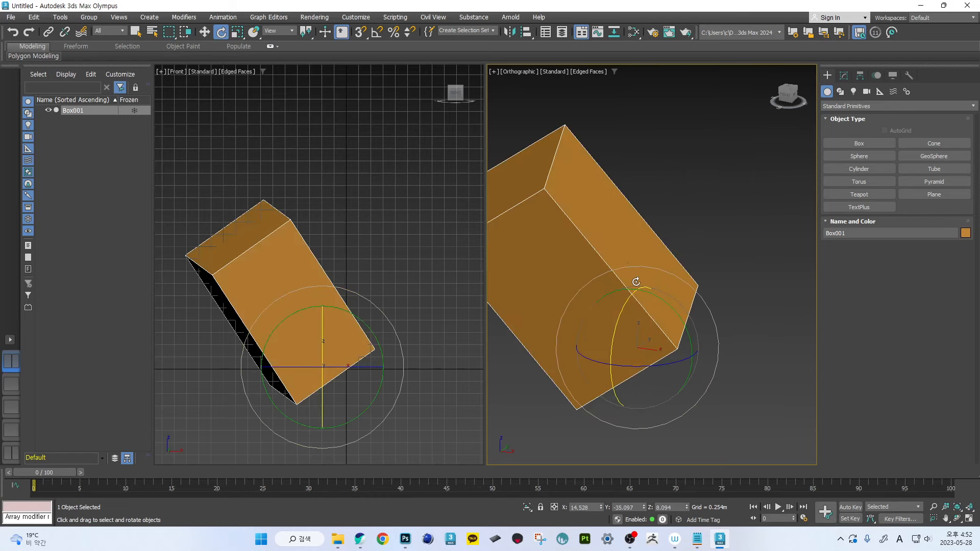
scroll(636, 282, down, 4)
key(ctrl+z)
drag(724, 271, 694, 282)
key(ctrl+z)
key(ctrl+z)
key(ctrl+z)
drag(638, 304, 674, 342)
key(ctrl+z)
key(ctrl+z)
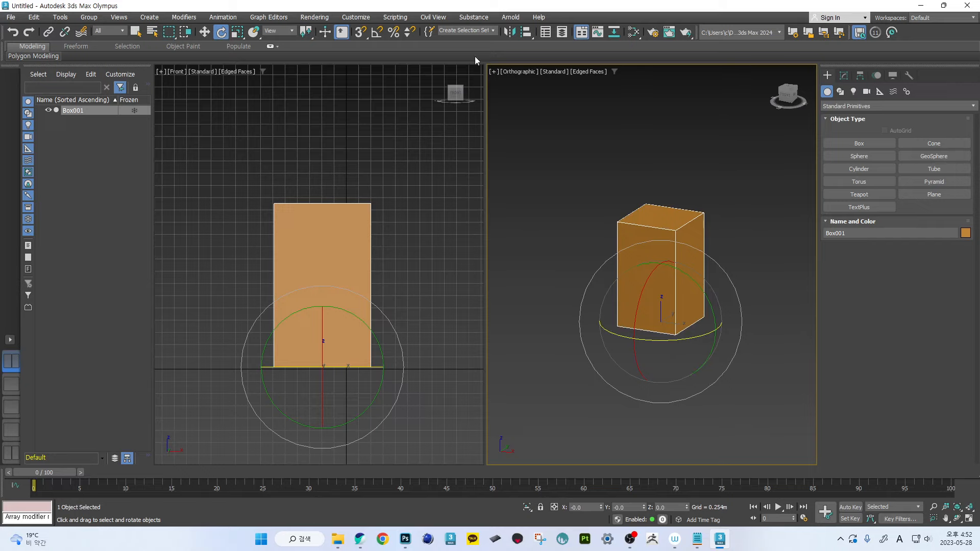
- Try scaling the box separately along the X, Y and Z axes with Select and Uniform Scale, undoing each change
click(253, 32)
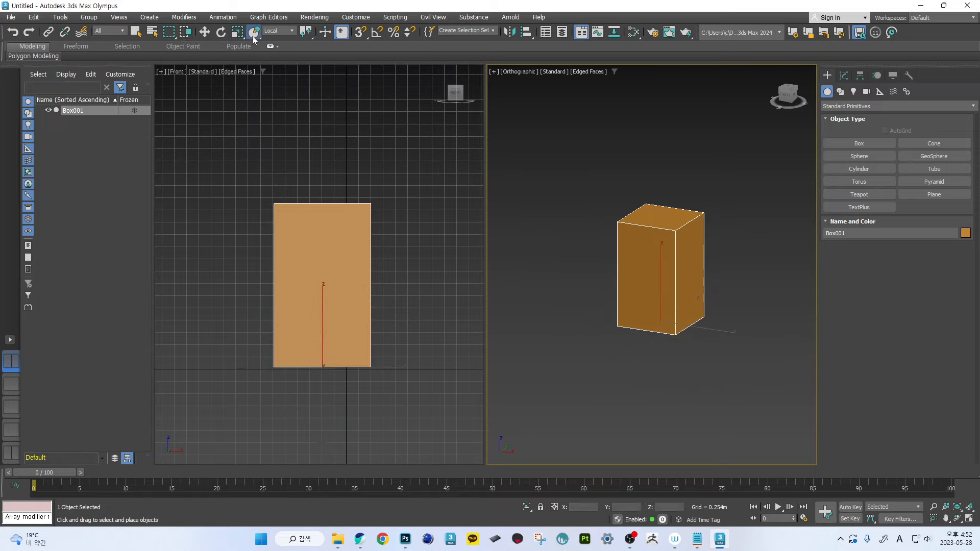
click(237, 32)
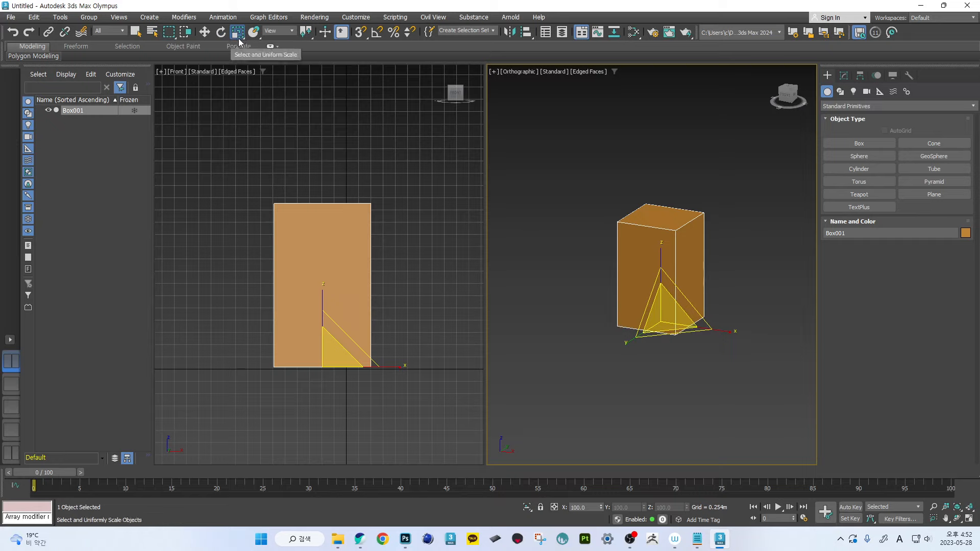
alt+middle_drag(704, 255, 687, 272)
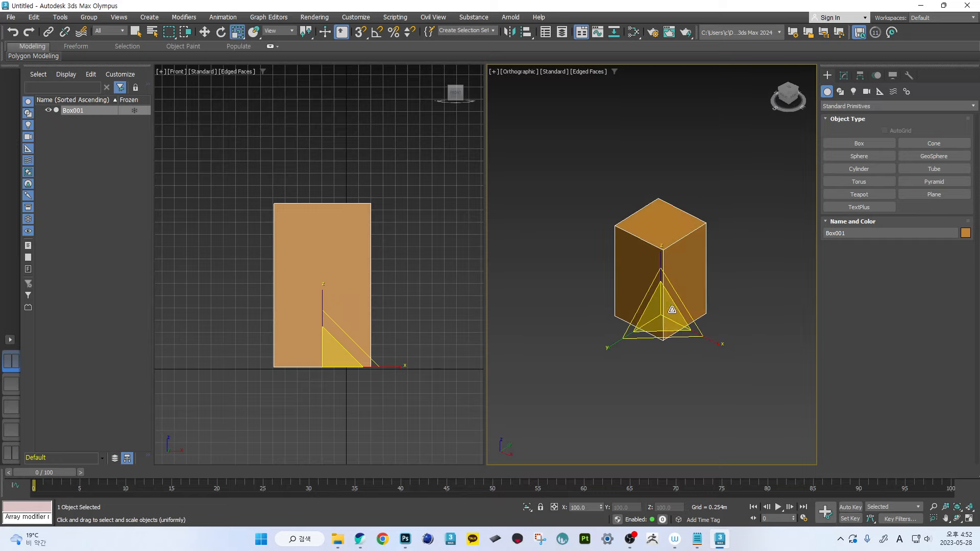
scroll(670, 307, up, 3)
alt+middle_drag(673, 310, 668, 297)
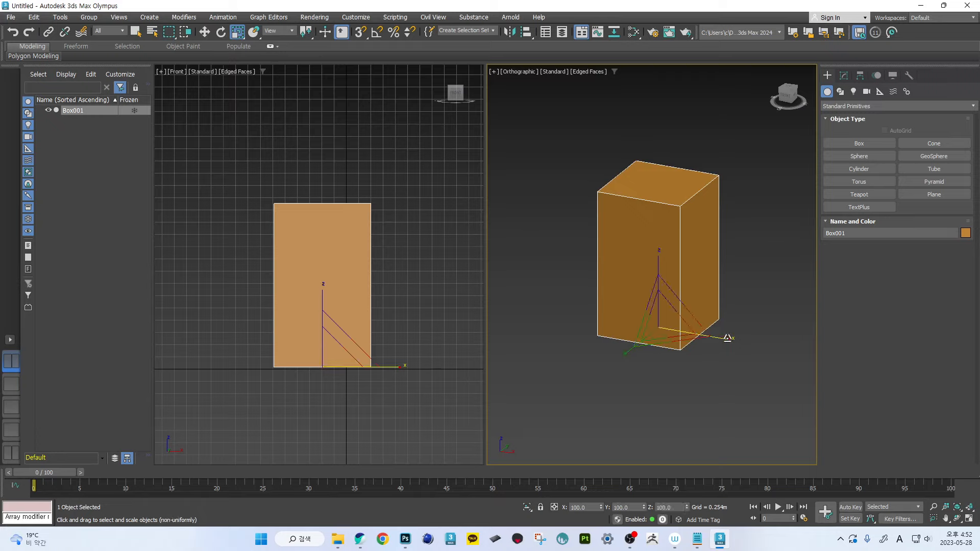
mouse_move(726, 339)
mouse_down()
mouse_move(787, 343)
mouse_move(741, 337)
mouse_up()
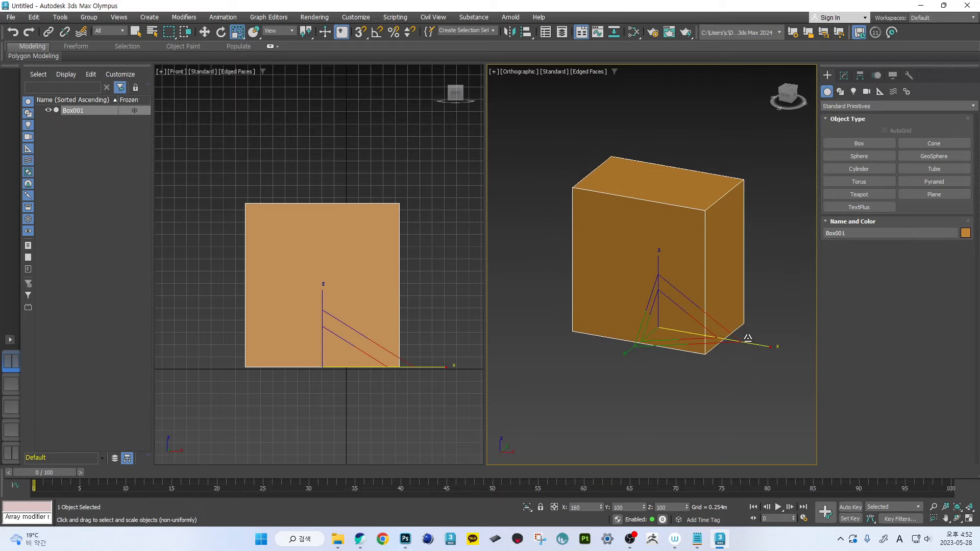
key(ctrl+z)
drag(633, 360, 331, 282)
mouse_move(331, 283)
middle_down()
mouse_move(372, 279)
mouse_move(337, 278)
middle_up()
key(ctrl+z)
drag(656, 258, 666, 195)
key(ctrl+z)
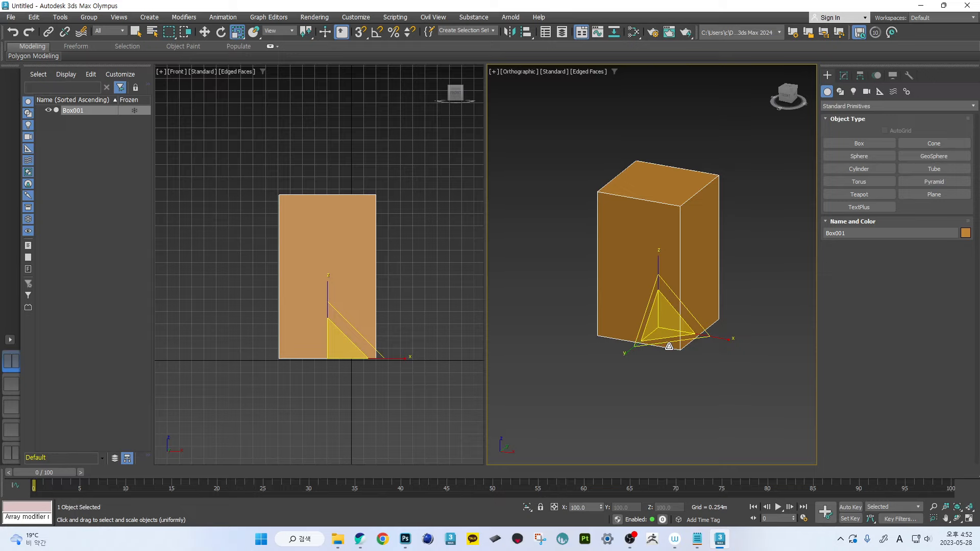
- Try scaling the box along two axes at once, in the XY and XZ planes, and cancel both attempts
drag(670, 342, 698, 364)
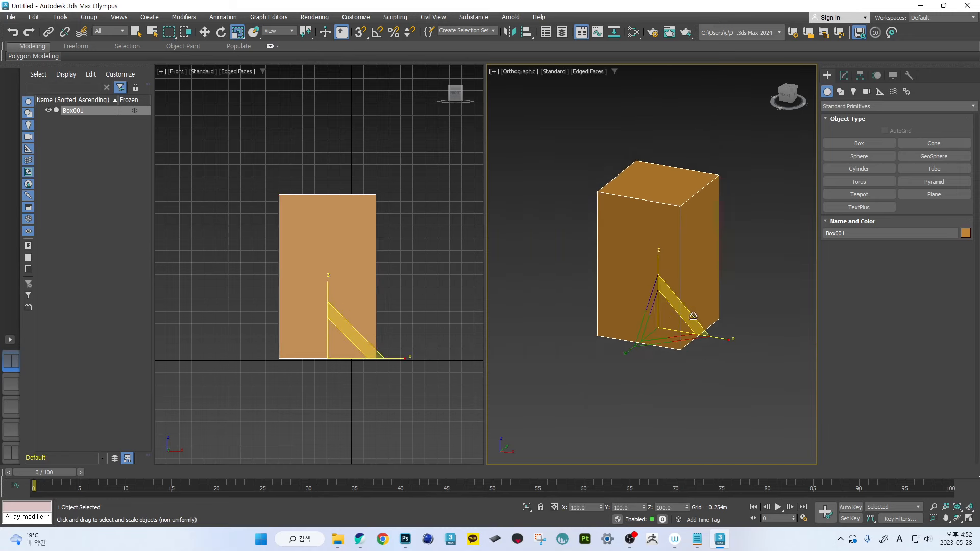
drag(689, 314, 628, 271)
right_click(628, 271)
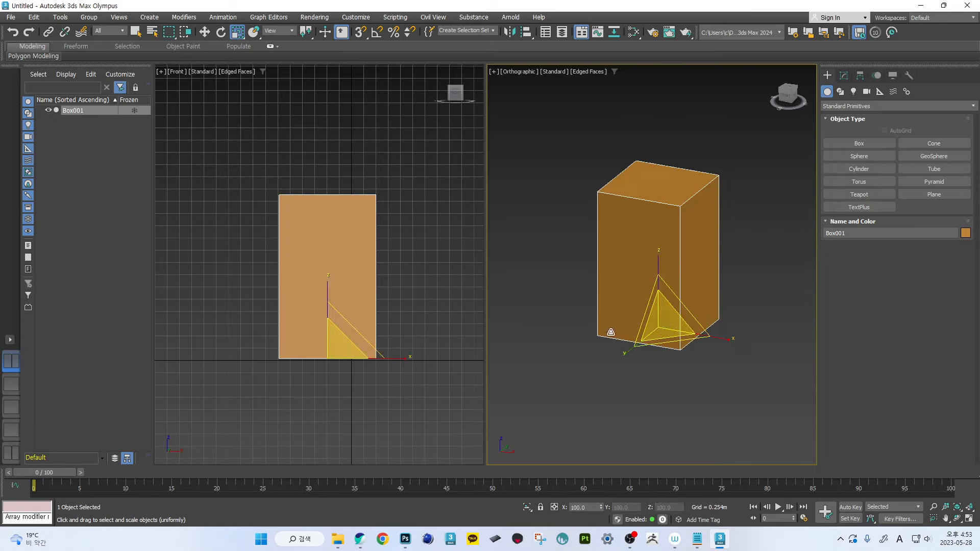
- Scale the box down uniformly to about 72% and switch to the Move tool
drag(665, 323, 668, 344)
key(w)
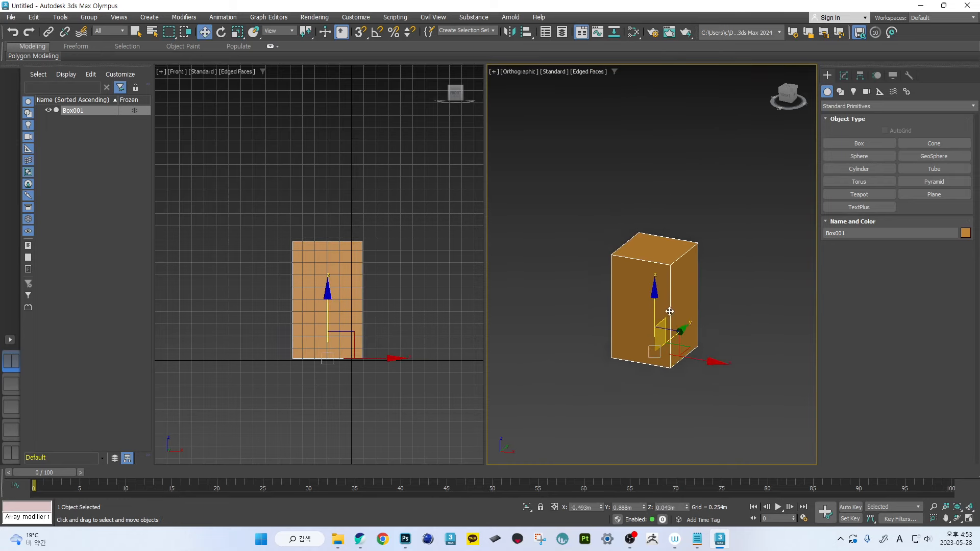
scroll(671, 303, up, 4)
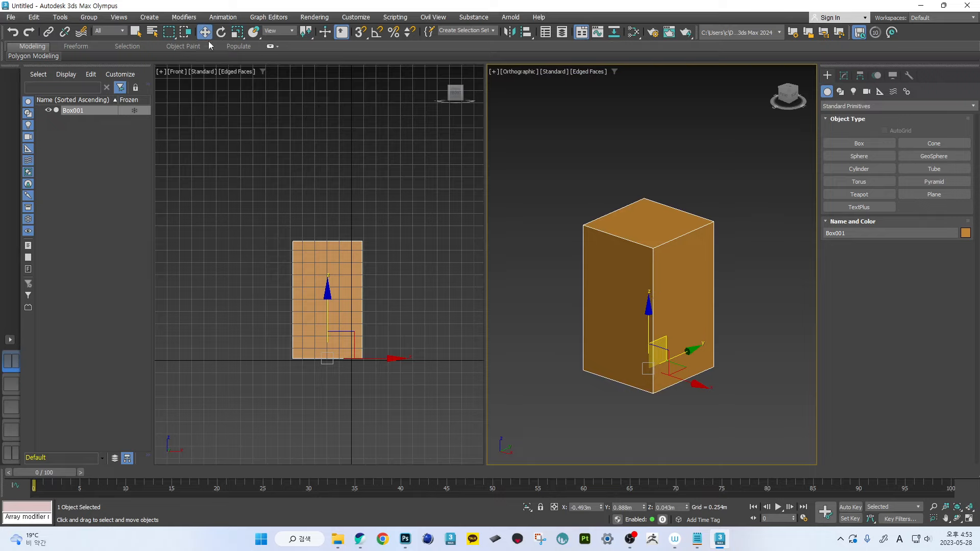
- Switch repeatedly between the Move, Rotate and Scale tools to compare their gizmos on the box
click(221, 32)
click(237, 34)
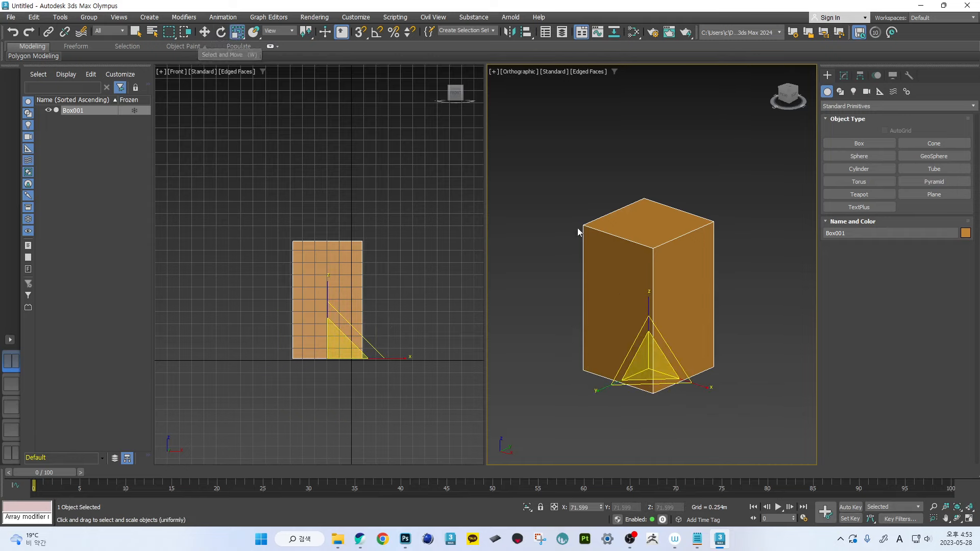
mouse_move(608, 258)
alt+middle_down()
mouse_move(617, 273)
mouse_move(597, 268)
alt+middle_up()
key(w)
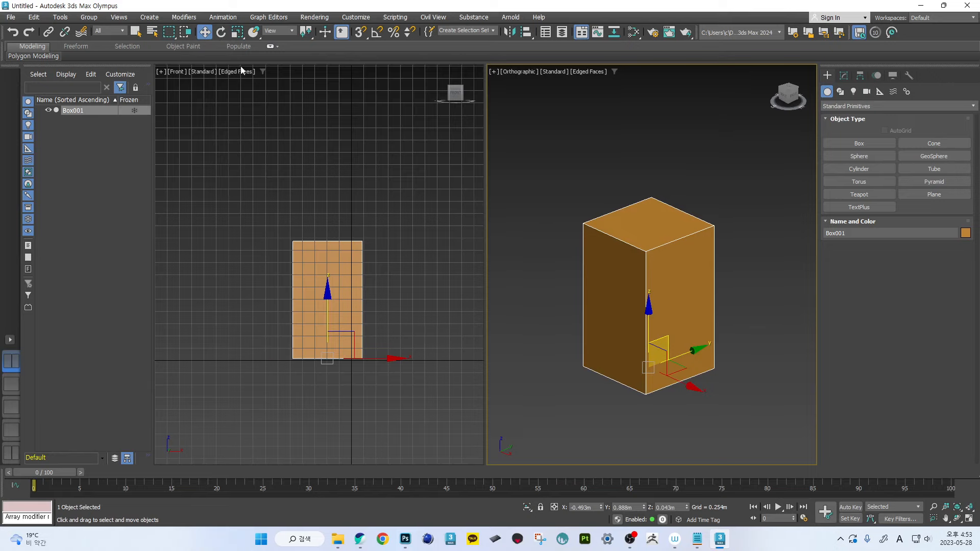
click(222, 35)
key(r)
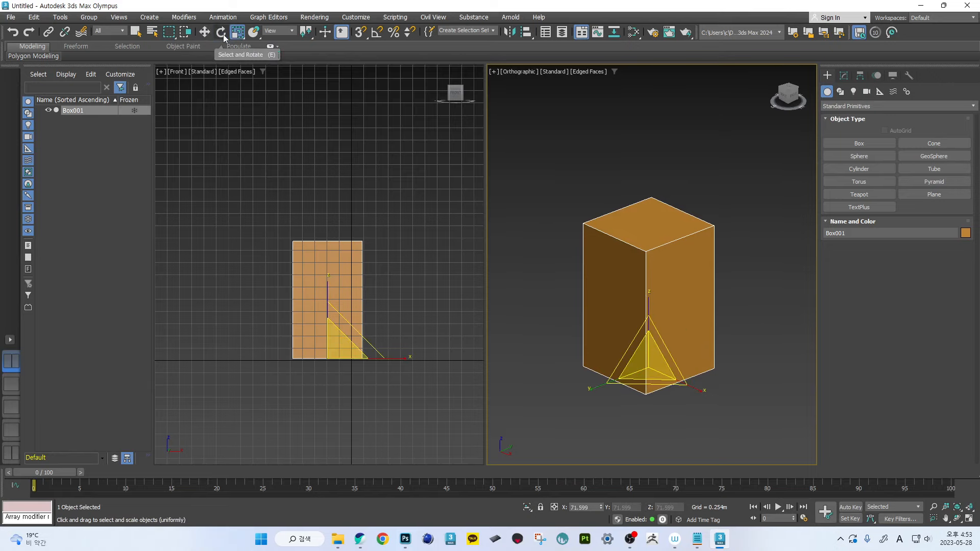
key(w)
click(223, 33)
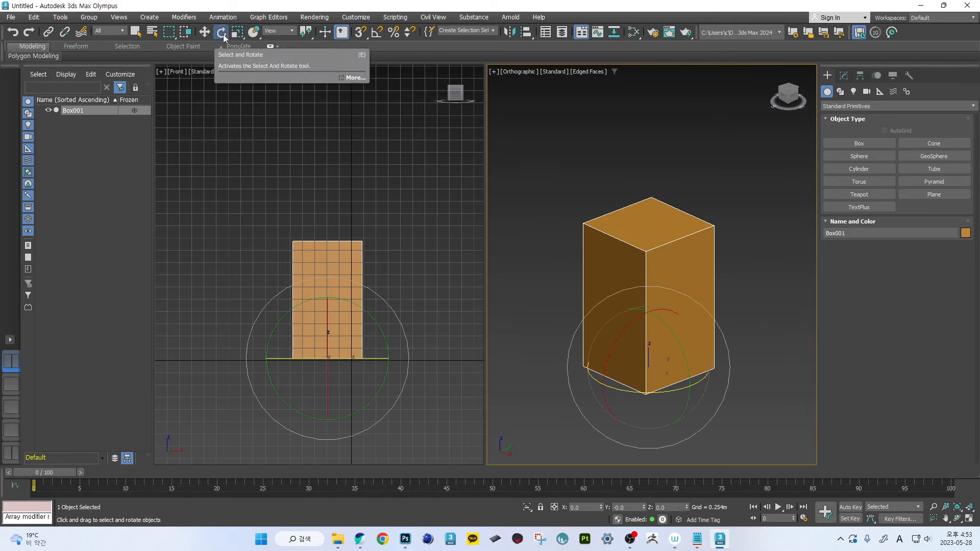
key(w)
key(e)
key(r)
key(w)
key(e)
key(w)
key(e)
key(w)
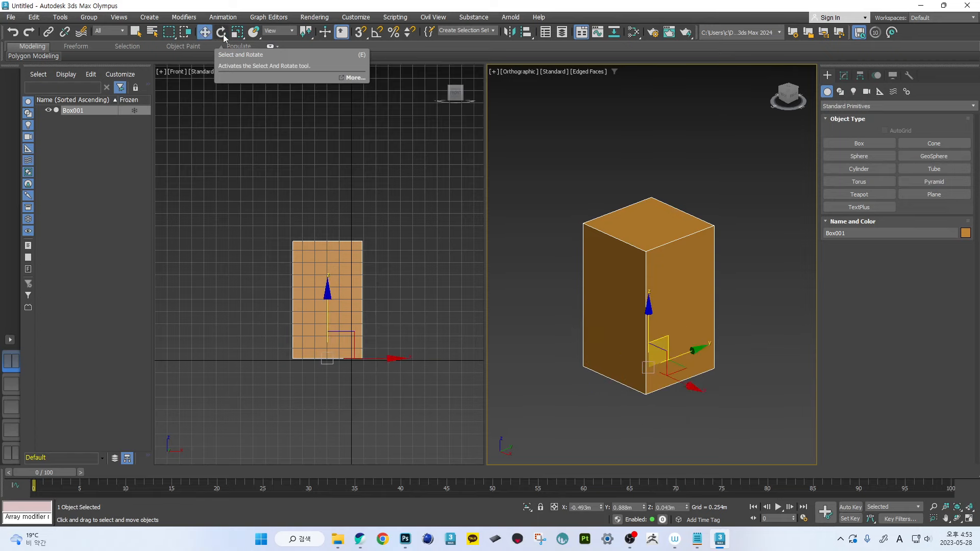
key(r)
key(w)
key(r)
key(w)
key(r)
alt+middle_drag(620, 295, 634, 299)
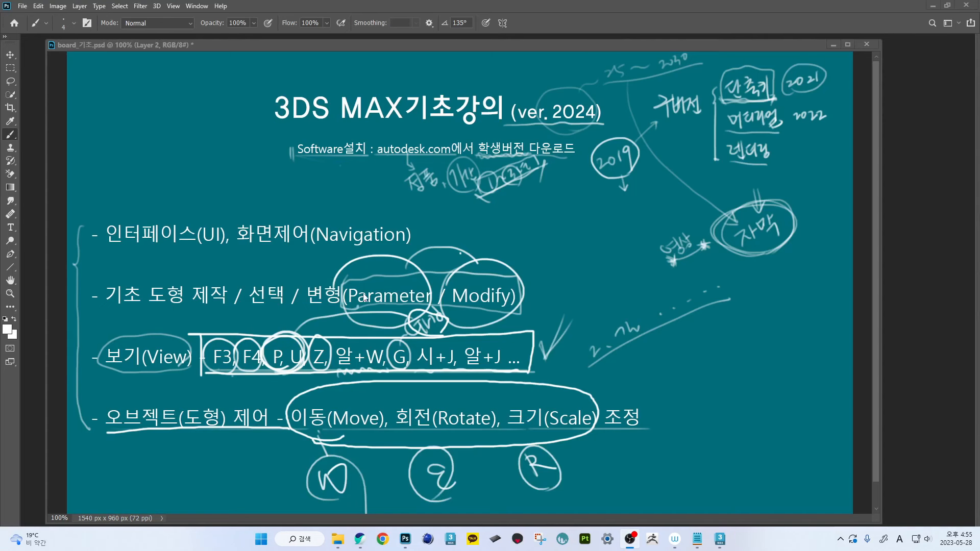
- Underline the "(Parameter / Modify)" text on the Photoshop lecture board, and minimize the open windows to return to 3ds Max
click(365, 298)
drag(338, 310, 533, 310)
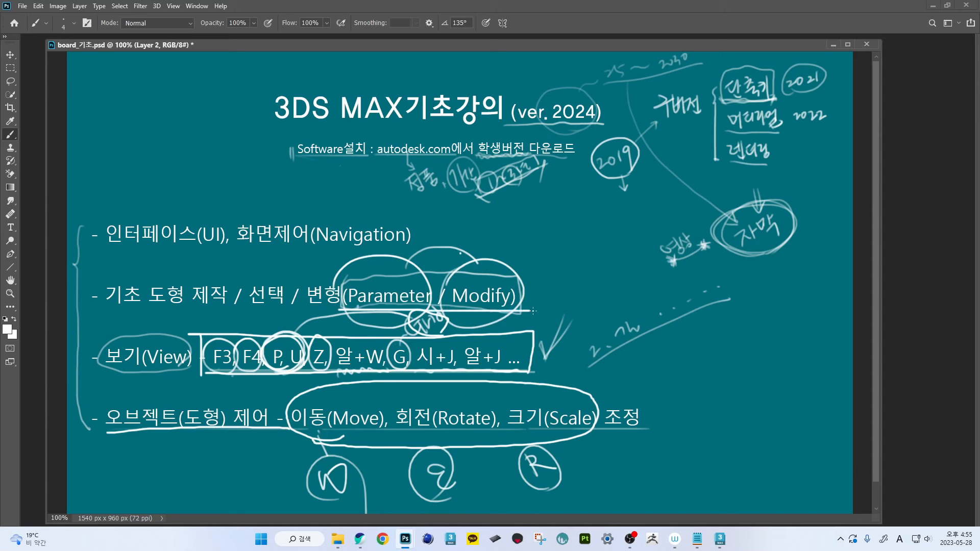
click(932, 6)
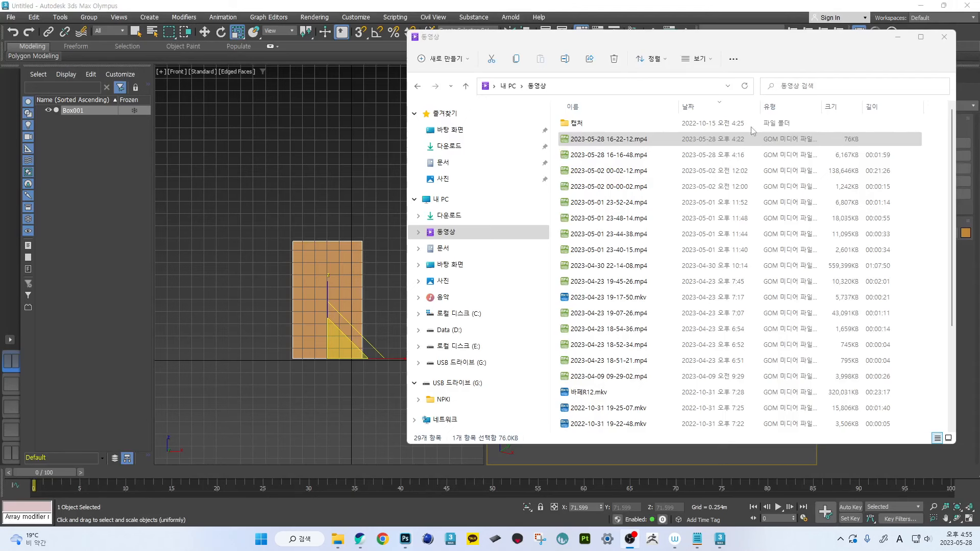
click(898, 40)
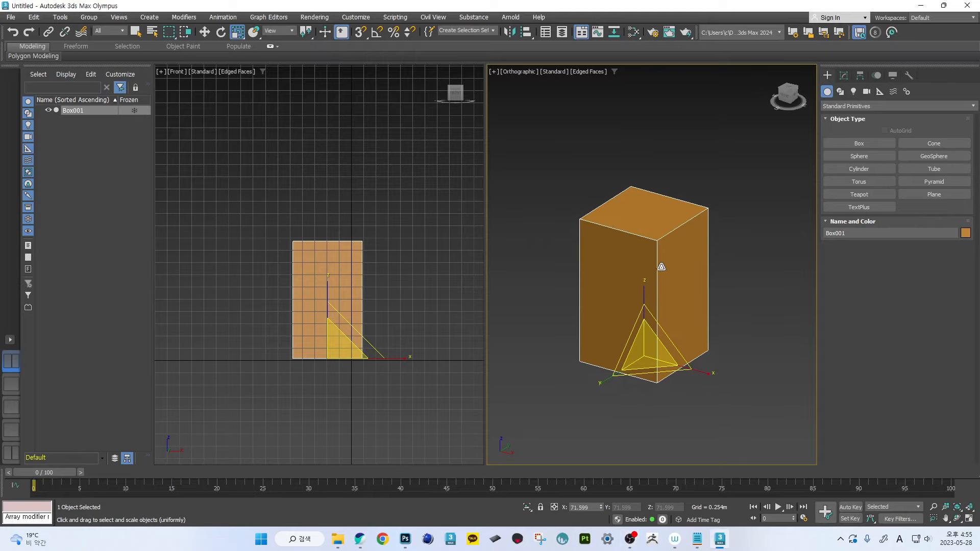
- Maximize the orthographic viewport with edged faces and the home grid shown, and activate the Move tool
key(alt+w)
scroll(562, 246, down, 4)
key(F4)
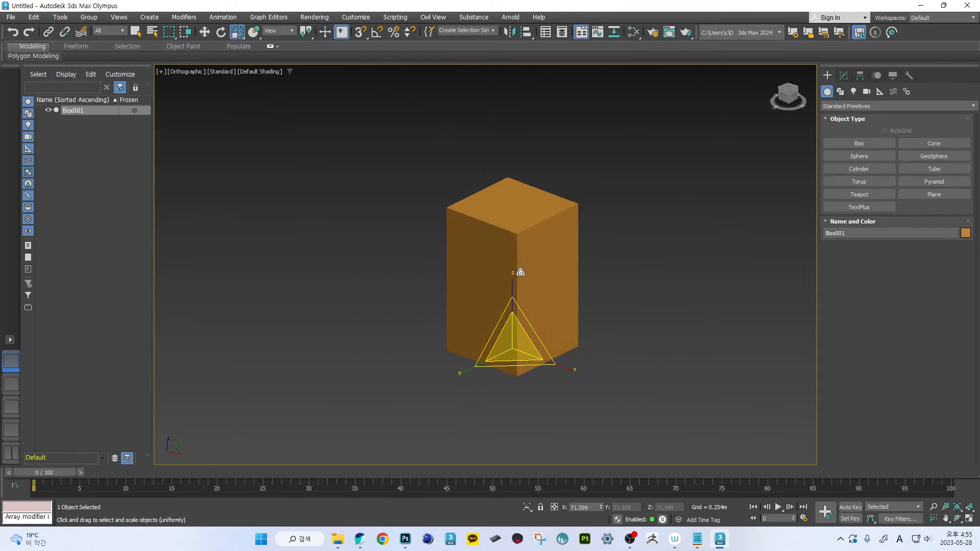
key(F4)
key(w)
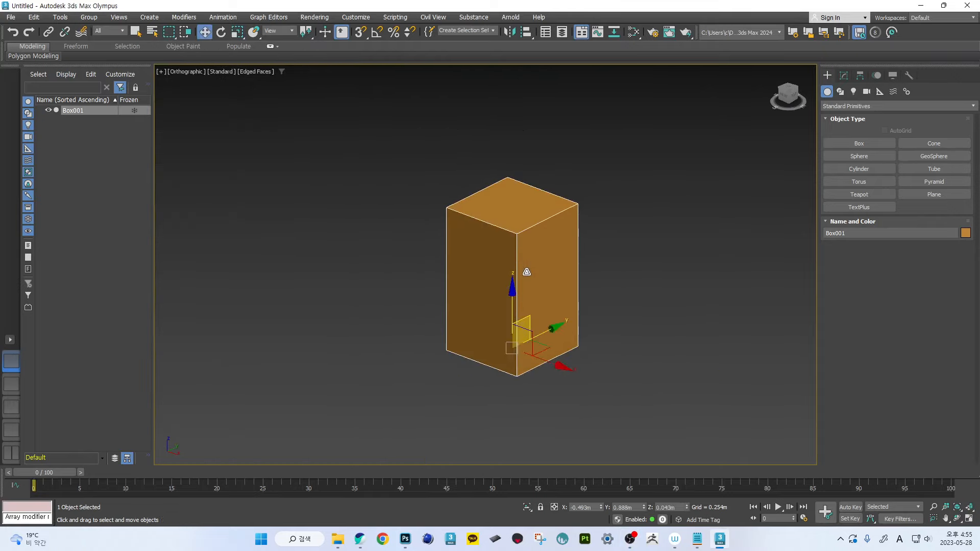
key(g)
alt+middle_drag(606, 261, 693, 250)
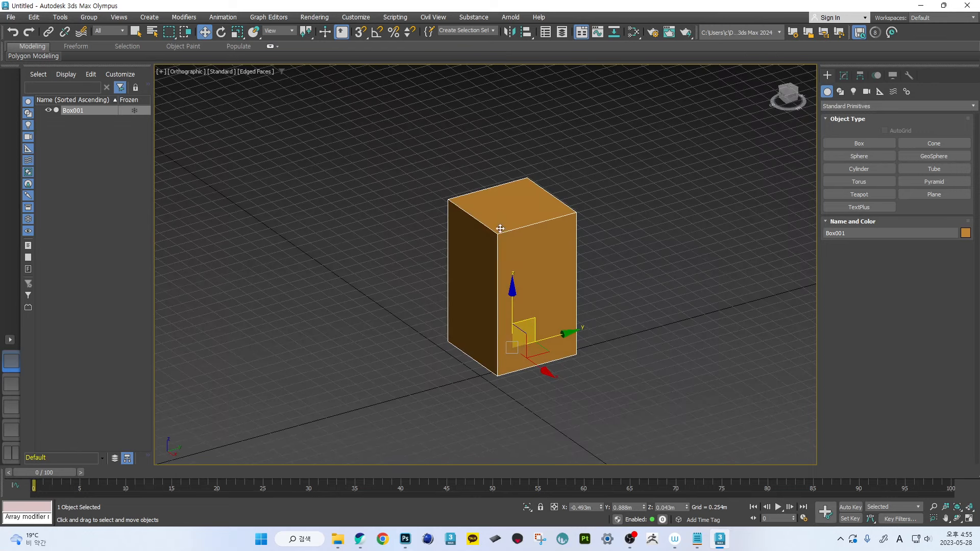
alt+middle_drag(500, 228, 565, 248)
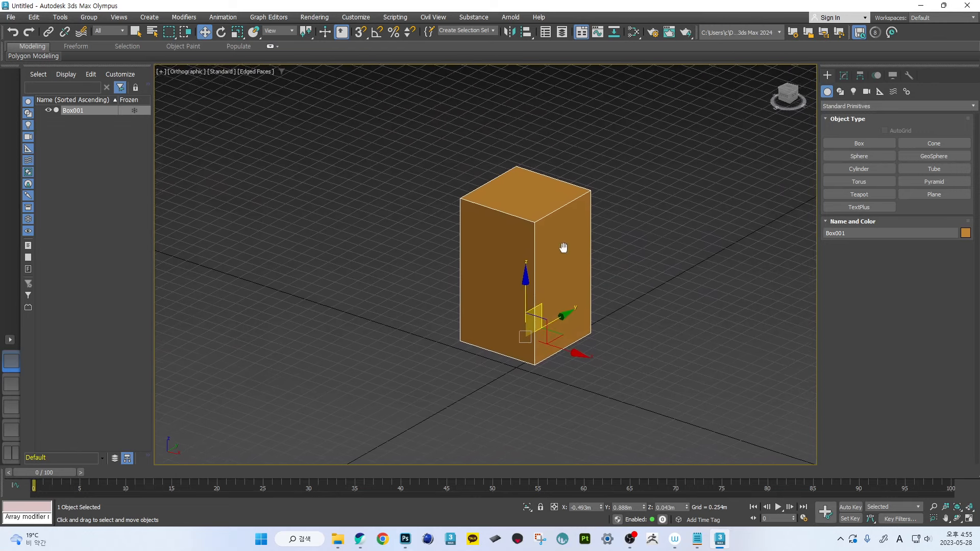
- Open the box's base parameters for modification
click(843, 76)
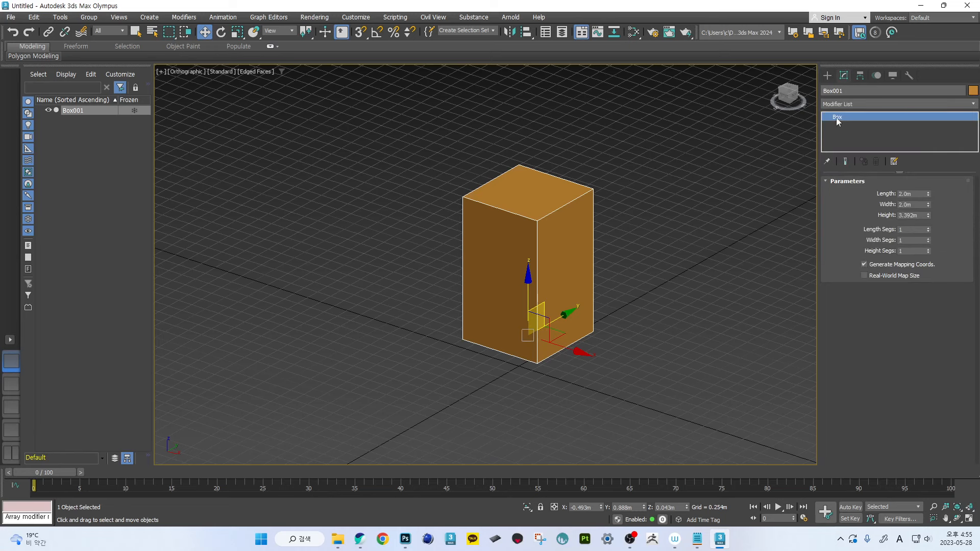
alt+middle_drag(796, 138, 717, 208)
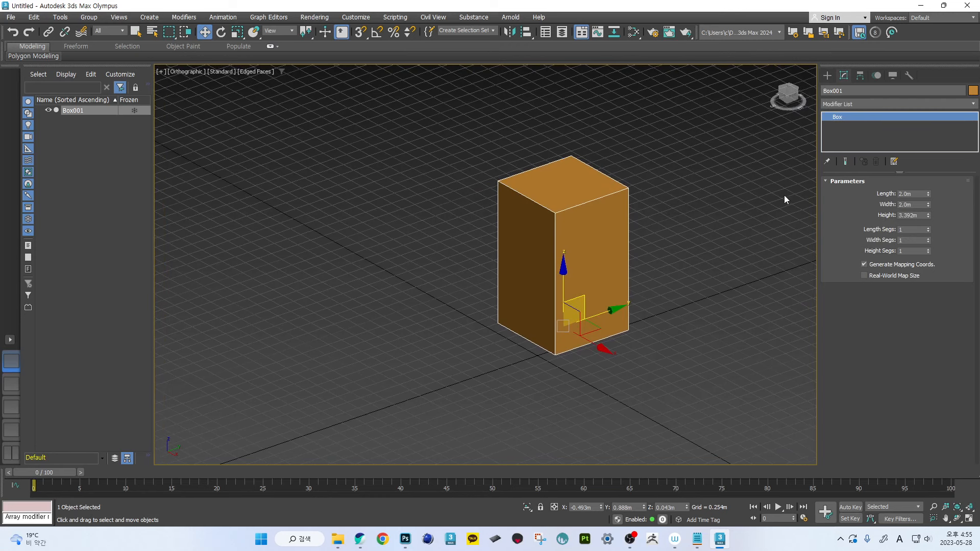
- Resize the box to about 2.12 m length, 2.98 m width and 3.22 m height, and divide it into 5 length, 4 width and several height segments
middle_drag(786, 189, 821, 186)
drag(927, 193, 927, 216)
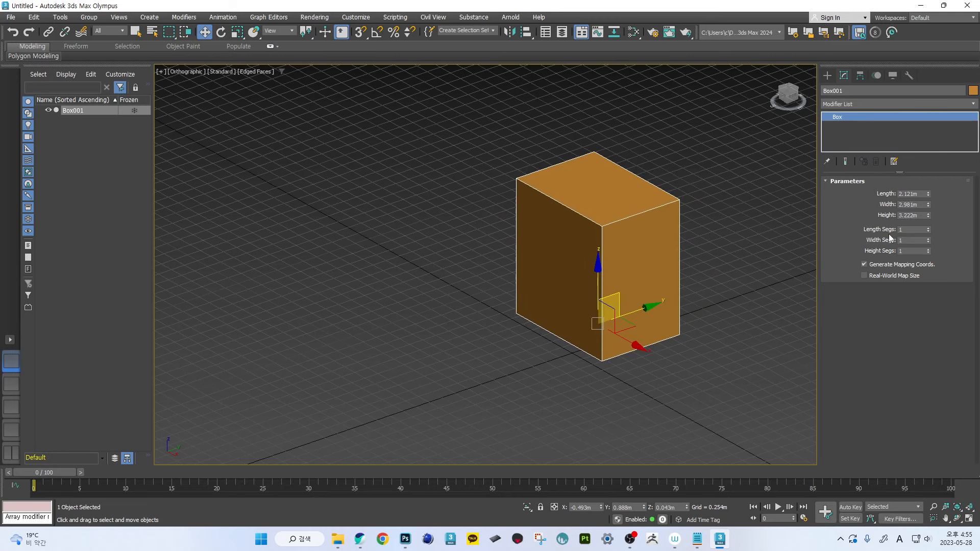
click(929, 228)
click(929, 228)
click(928, 228)
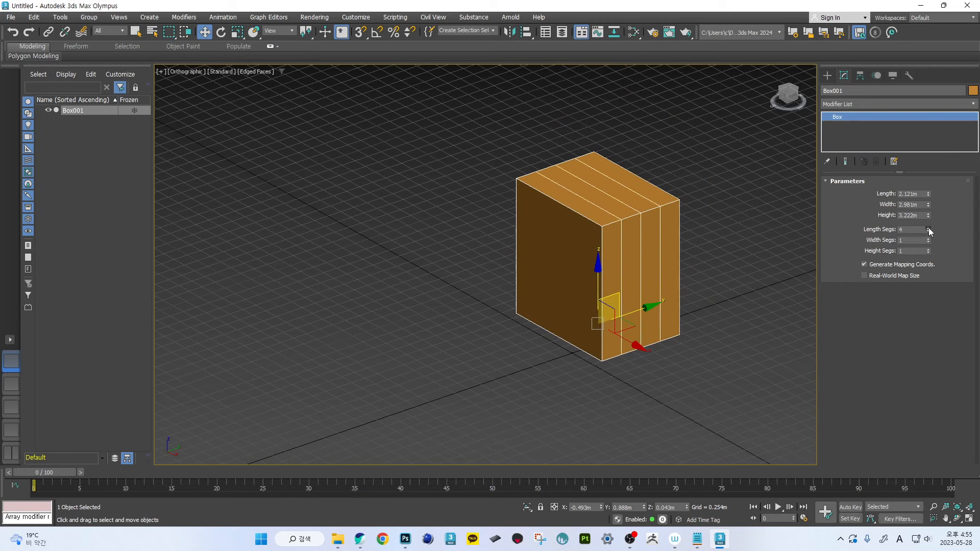
click(929, 228)
click(928, 238)
click(927, 238)
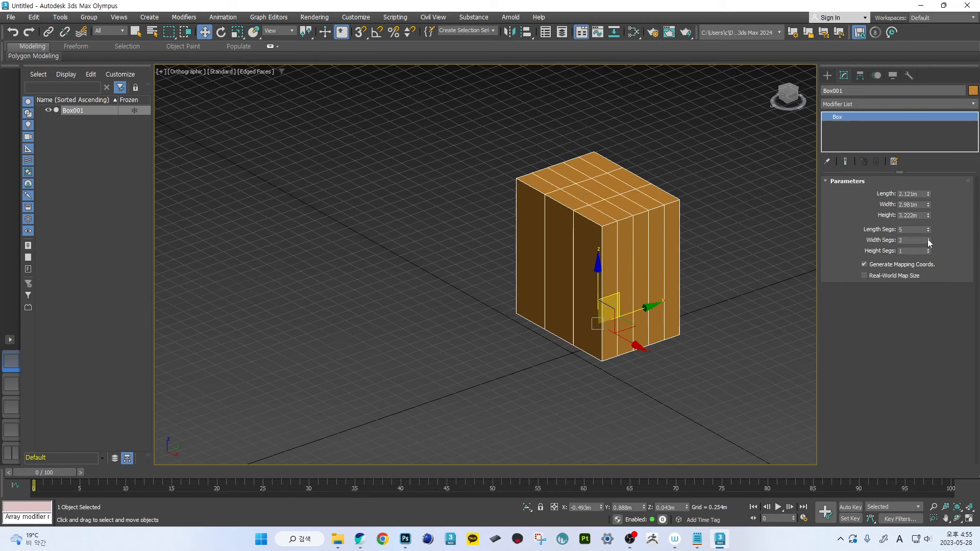
click(928, 238)
mouse_move(927, 250)
mouse_down()
mouse_move(928, 236)
mouse_move(928, 247)
mouse_up()
alt+middle_drag(619, 213, 644, 212)
- Create a cone with a base radius of about 0.62 m and a height of about 1.81 m beside the box
click(827, 76)
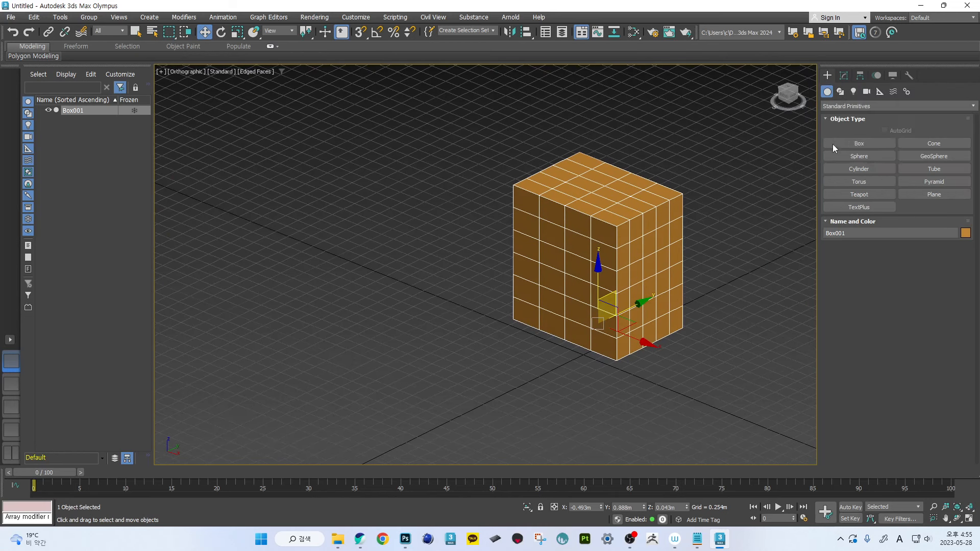
click(933, 143)
drag(363, 257, 389, 271)
click(389, 166)
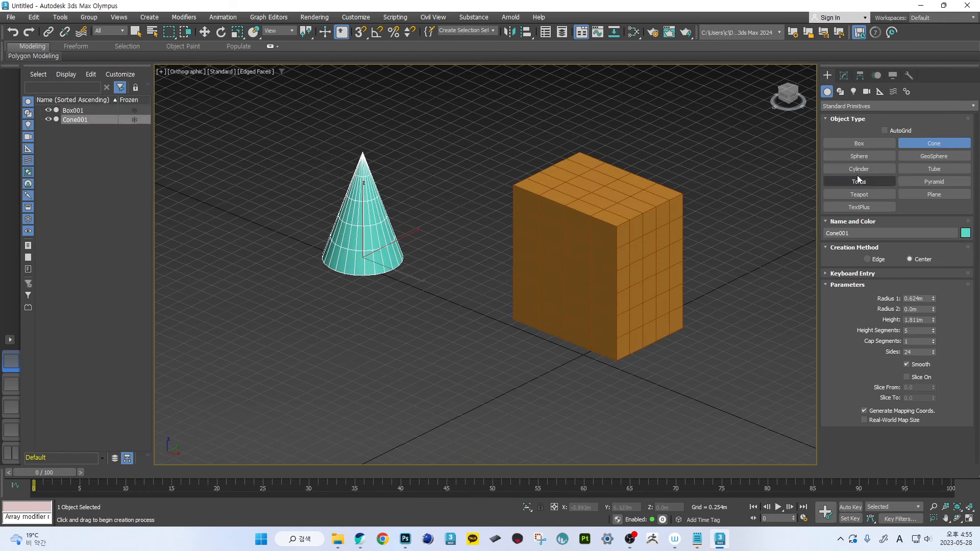
- Create a teapot of about 1.09 m radius between the cone and box, and a cylinder of about 0.63 m radius beyond the cone
click(859, 194)
drag(461, 347, 477, 377)
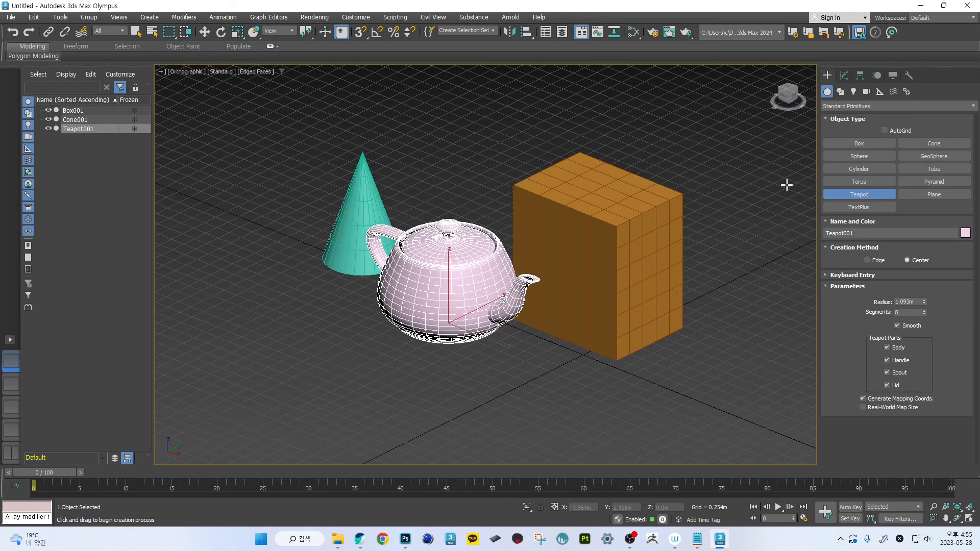
click(859, 169)
drag(214, 266, 231, 285)
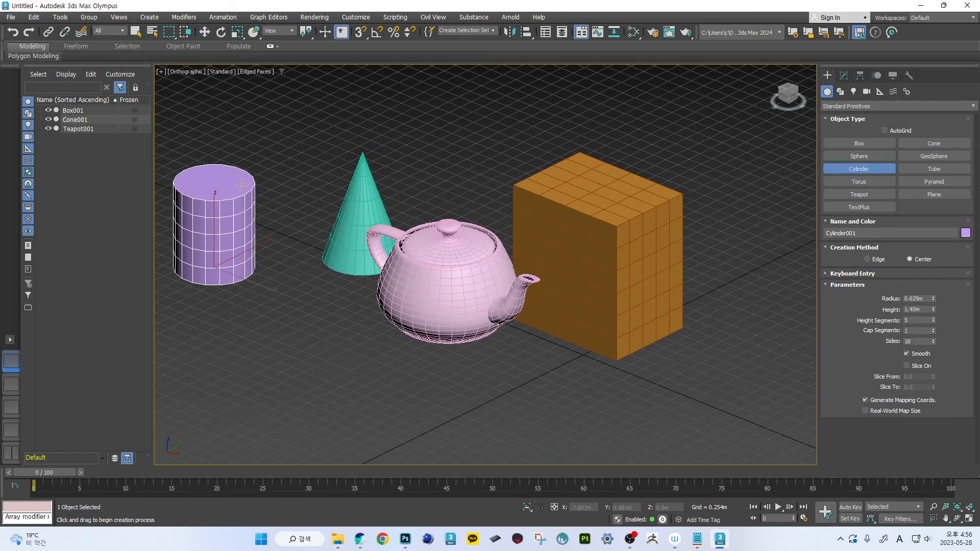
click(233, 177)
right_click(278, 188)
middle_drag(332, 198, 434, 233)
- Activate the Move tool and delete the segmented box from the scene
click(560, 311)
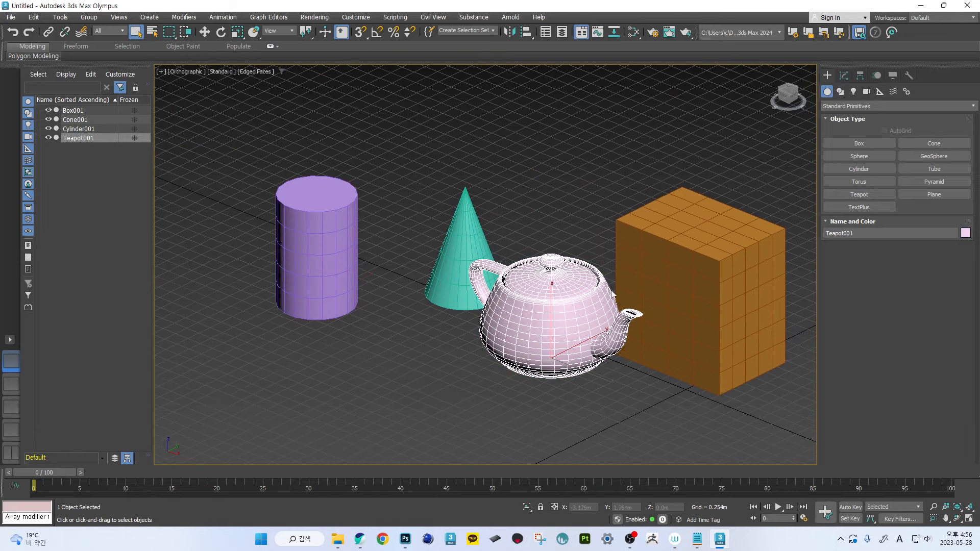
middle_drag(655, 263, 618, 219)
key(w)
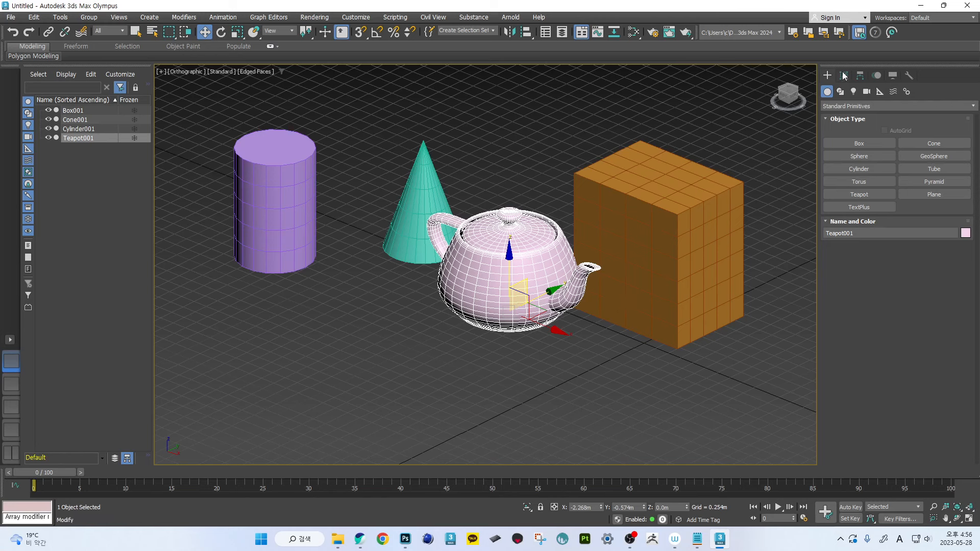
click(693, 178)
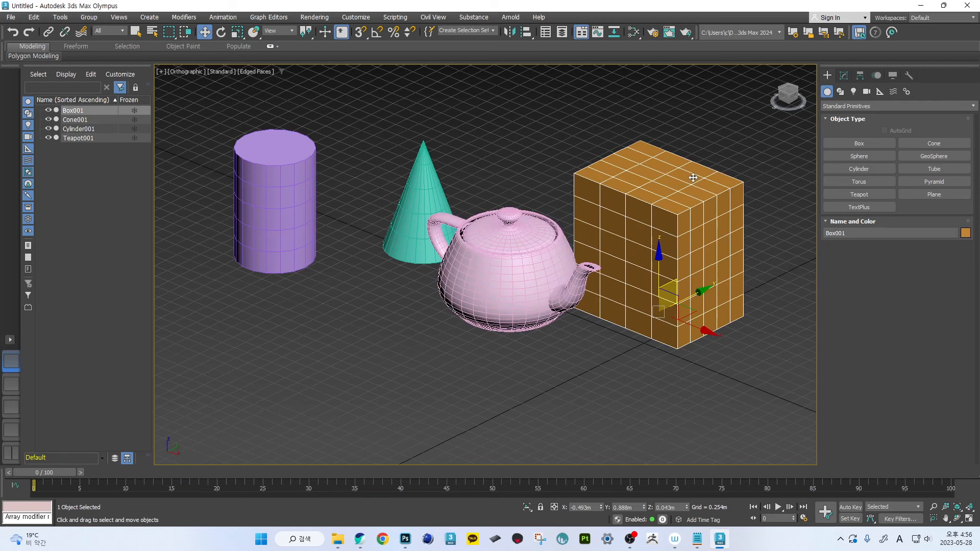
key(Delete)
- Open the teapot's base parameters for modification and move the teapot away from the cone along the ground plane
click(530, 244)
click(843, 76)
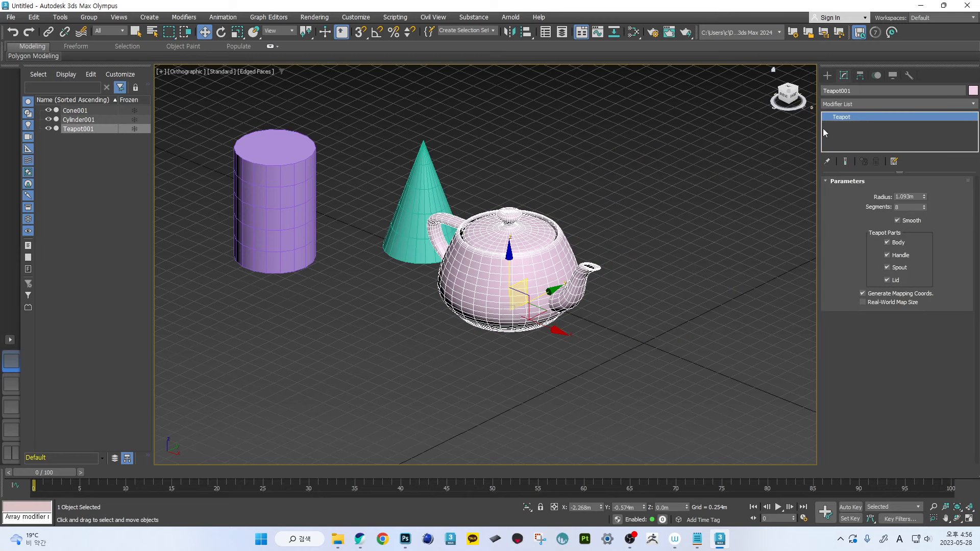
middle_drag(551, 255, 576, 241)
drag(564, 297, 636, 293)
middle_drag(678, 274, 637, 275)
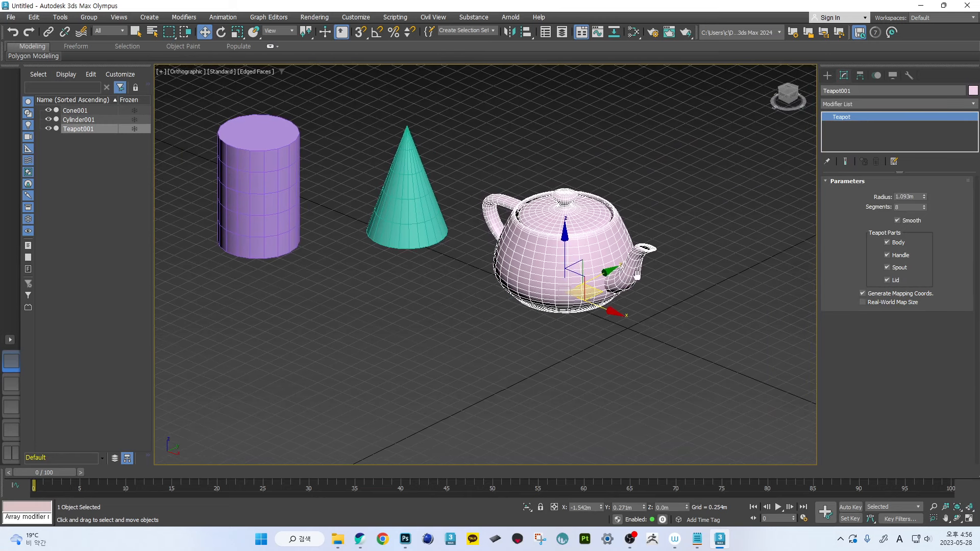
- Set the teapot's radius to about 1.03 m
scroll(636, 274, up, 3)
mouse_move(923, 196)
mouse_down()
mouse_move(924, 187)
mouse_move(926, 209)
mouse_move(925, 184)
mouse_move(926, 207)
mouse_up()
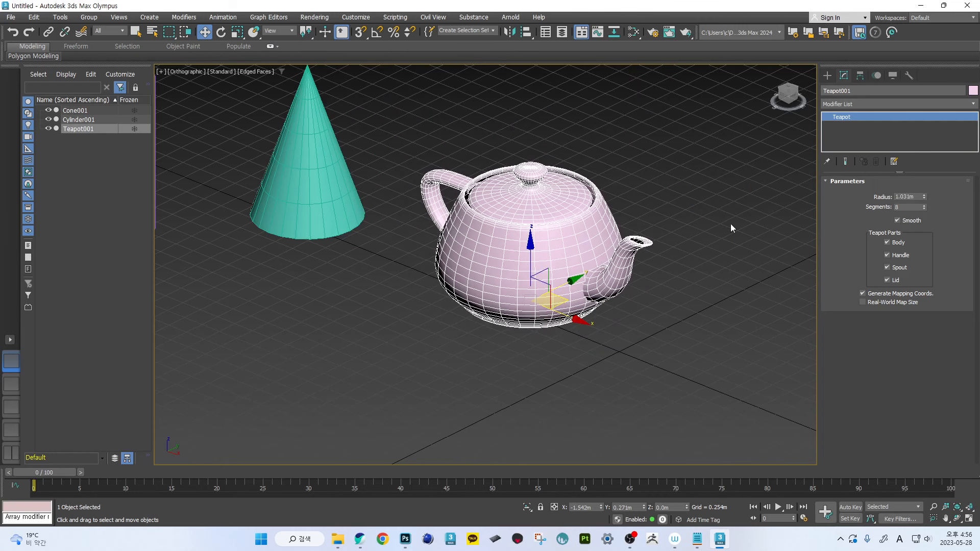
middle_drag(731, 224, 744, 238)
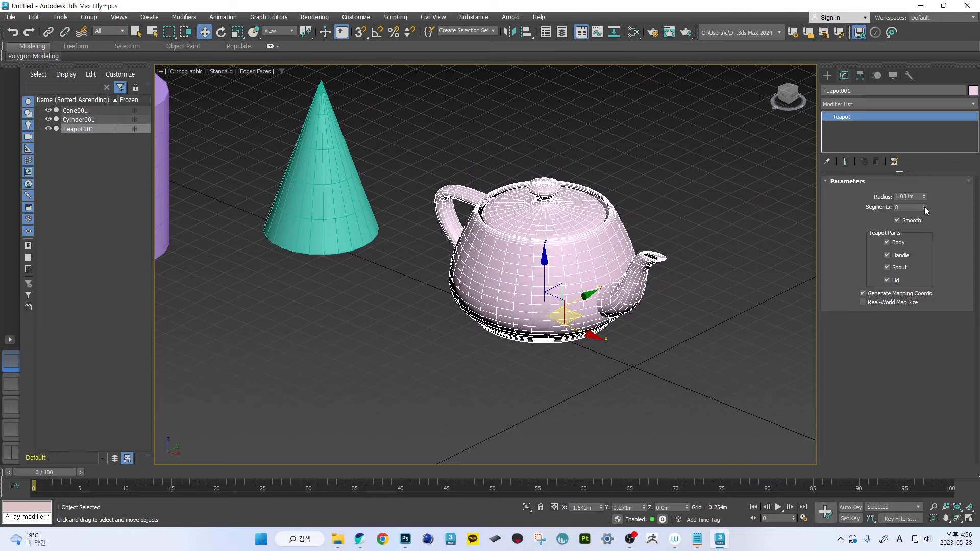
- Lower the teapot's segments step by step to 1 to compare the levels of detail
mouse_move(925, 208)
mouse_down()
mouse_move(926, 182)
mouse_move(928, 210)
mouse_up()
scroll(745, 225, up, 5)
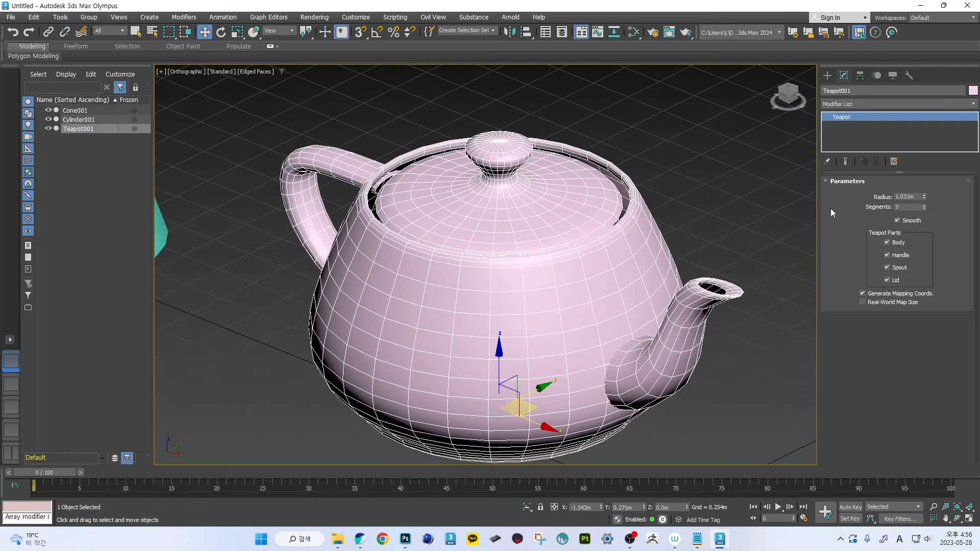
click(922, 210)
click(923, 209)
click(923, 209)
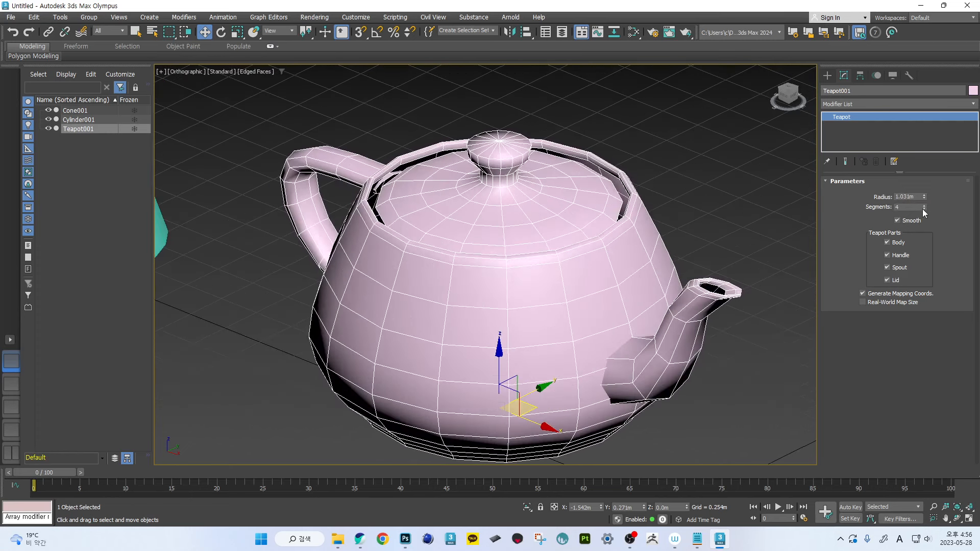
click(923, 209)
click(922, 210)
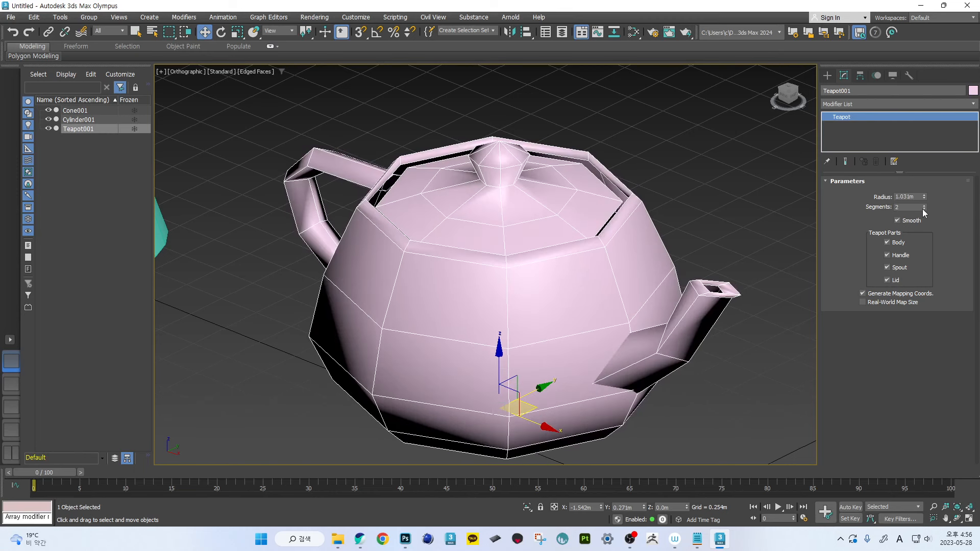
click(923, 210)
scroll(653, 250, down, 4)
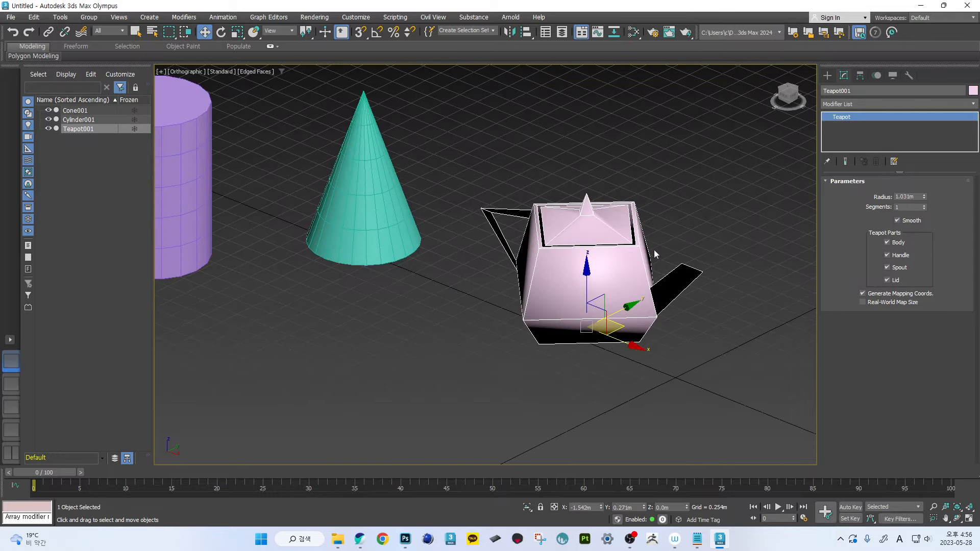
- Inspect the blocky teapot up close and raise its segments by two
alt+middle_drag(654, 250, 674, 255)
scroll(674, 256, up, 3)
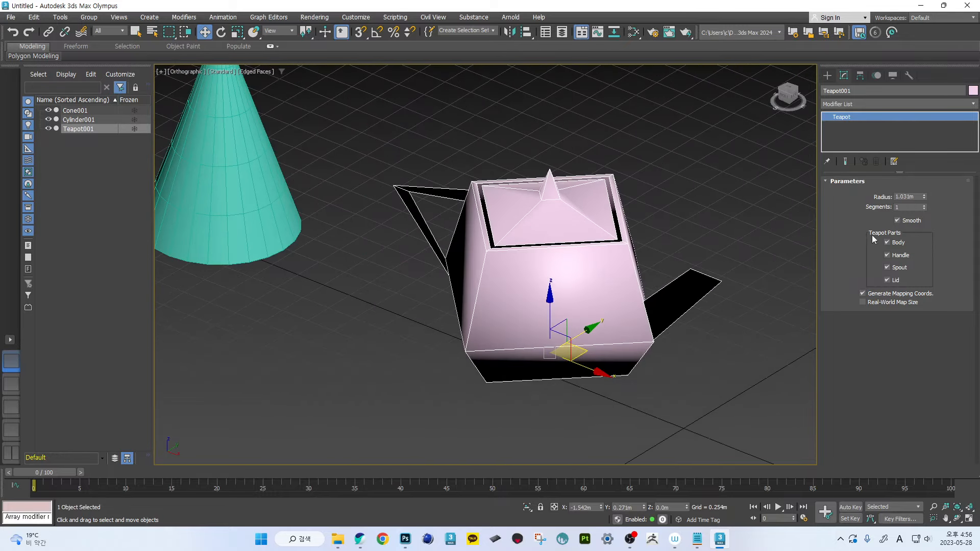
click(923, 205)
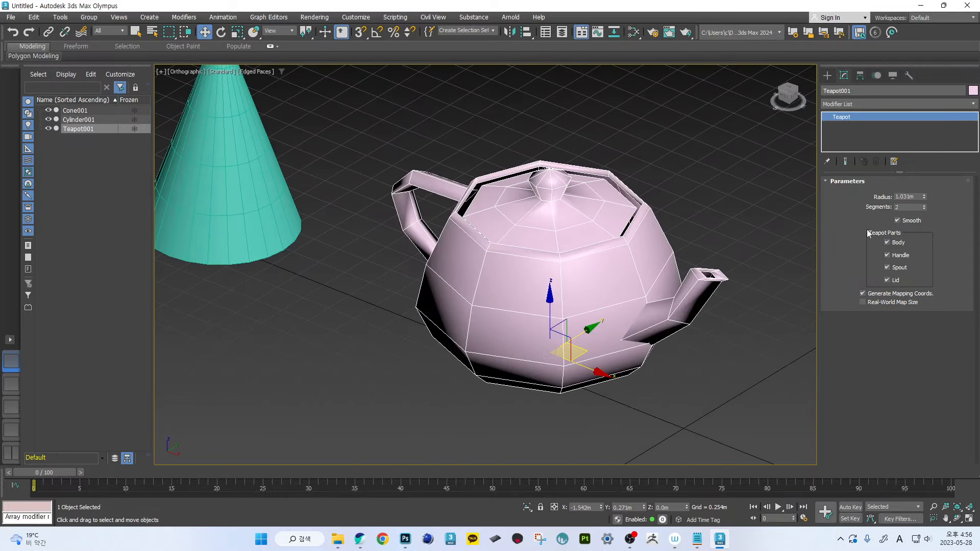
click(923, 205)
- Set the cone's Radius 1 to about 0.824 m, Radius 2 to about 0.003 m and its height segments to 6
scroll(526, 247, down, 4)
middle_drag(379, 237, 525, 270)
scroll(525, 270, up, 2)
click(500, 225)
alt+middle_drag(499, 224, 577, 230)
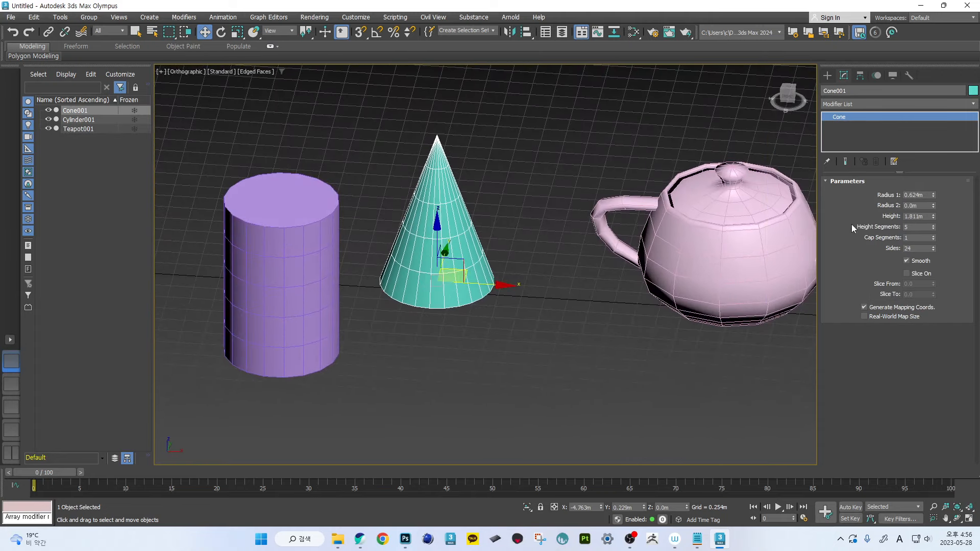
drag(933, 195, 934, 224)
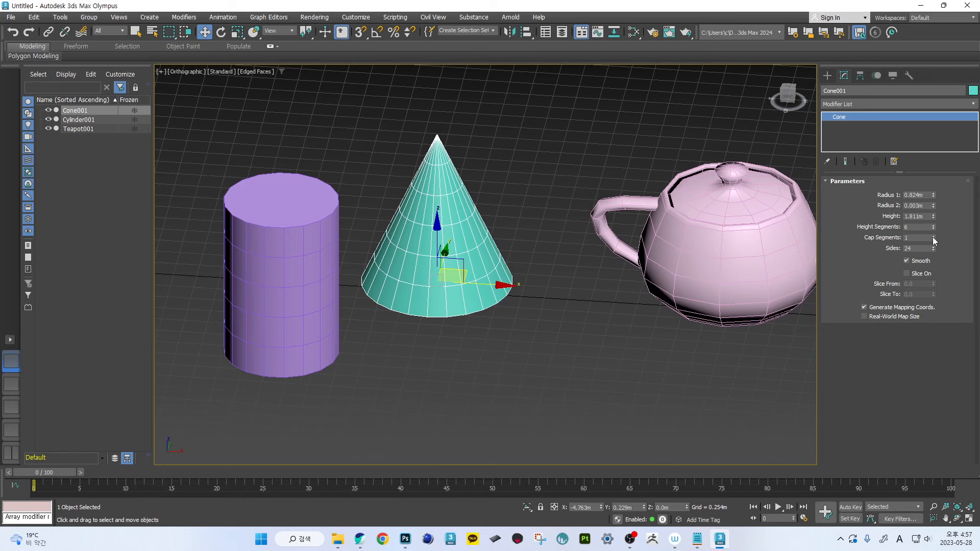
- Set the cone's cap segments to 4 and frame the cone's underside
click(933, 236)
alt+middle_drag(540, 245, 508, 272)
key(z)
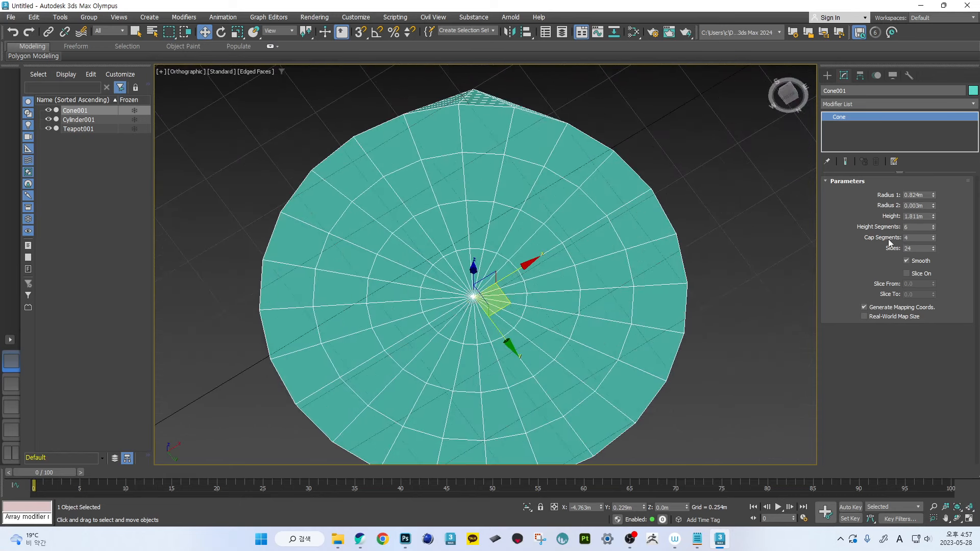
- Lower the cone's cap segments to 1 and raise them back to 4 to compare the divisions on its base
click(932, 239)
click(932, 239)
click(932, 239)
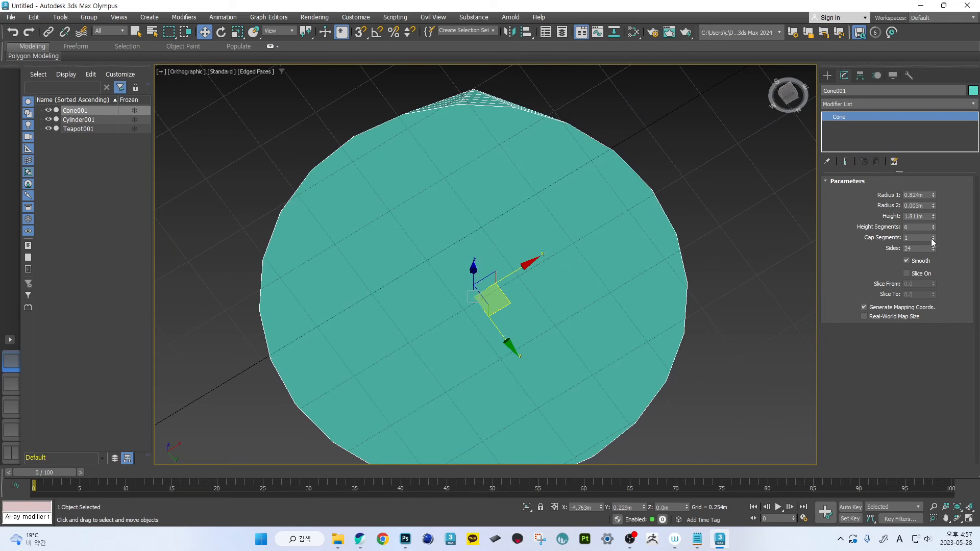
click(933, 236)
click(932, 236)
click(933, 236)
- Examine the cone's base from below and the small subdivided cap at its tip up close
key(shift+z)
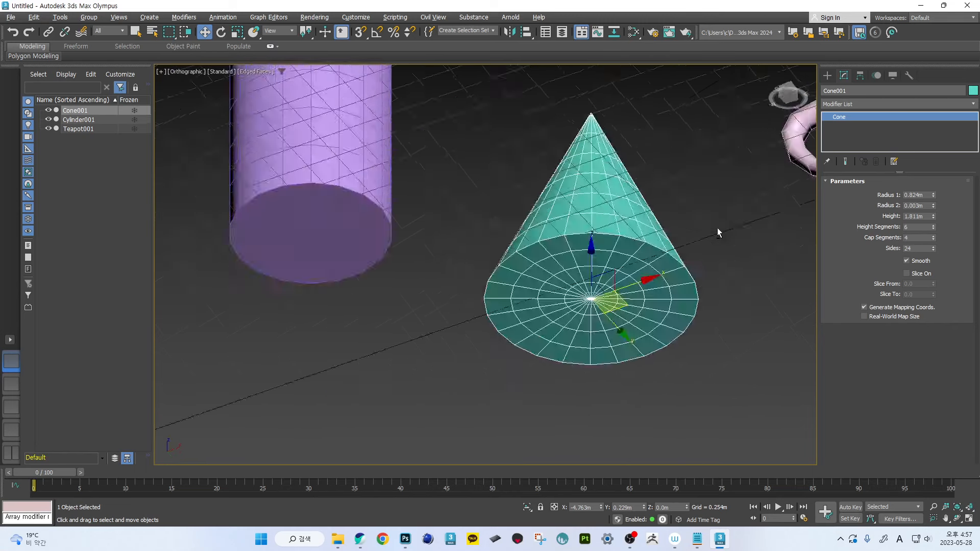
alt+middle_drag(687, 118, 671, 185)
middle_drag(585, 142, 581, 190)
scroll(580, 189, up, 9)
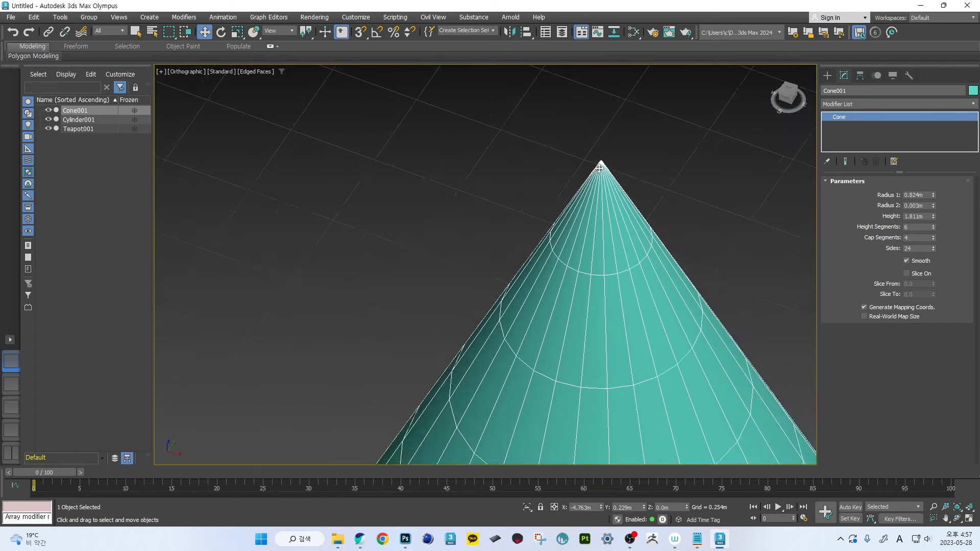
scroll(603, 162, up, 5)
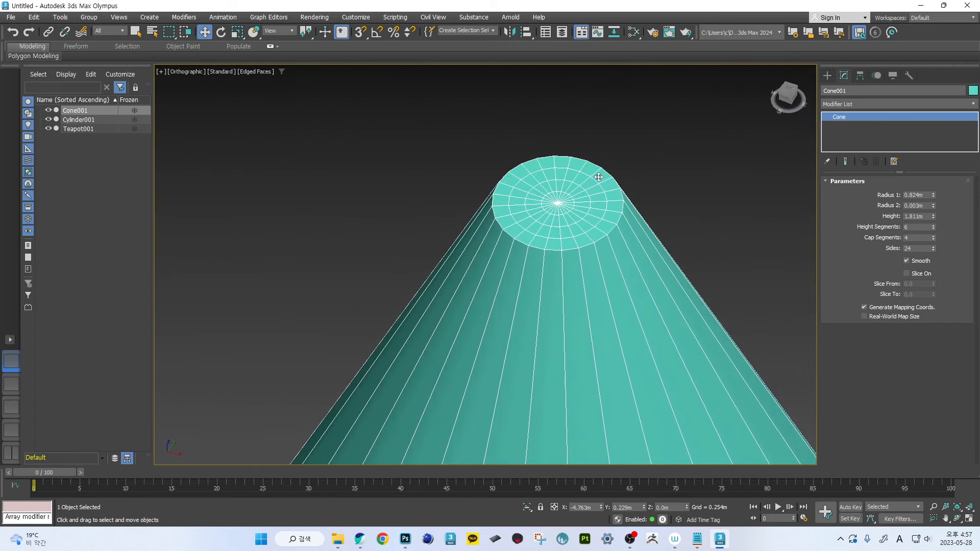
scroll(588, 162, down, 5)
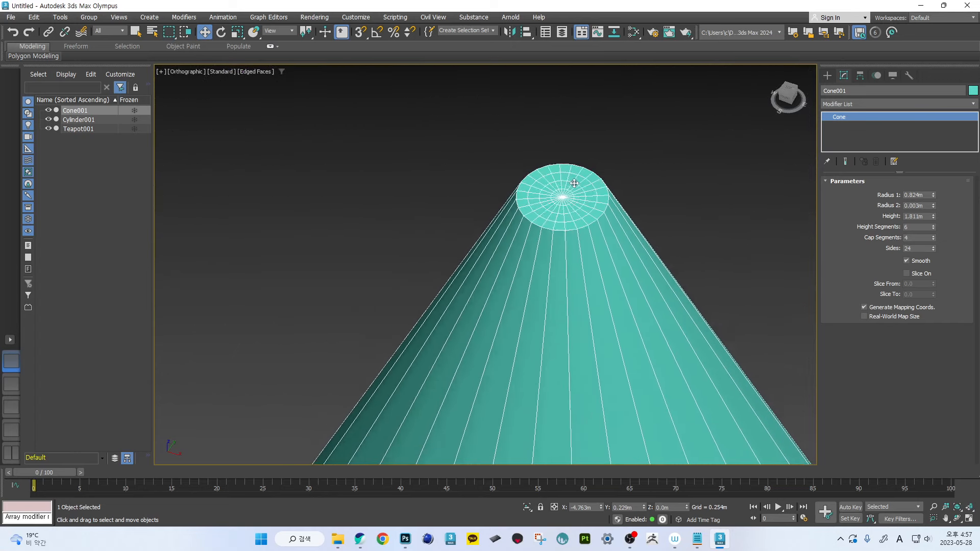
scroll(520, 151, up, 6)
scroll(550, 201, up, 2)
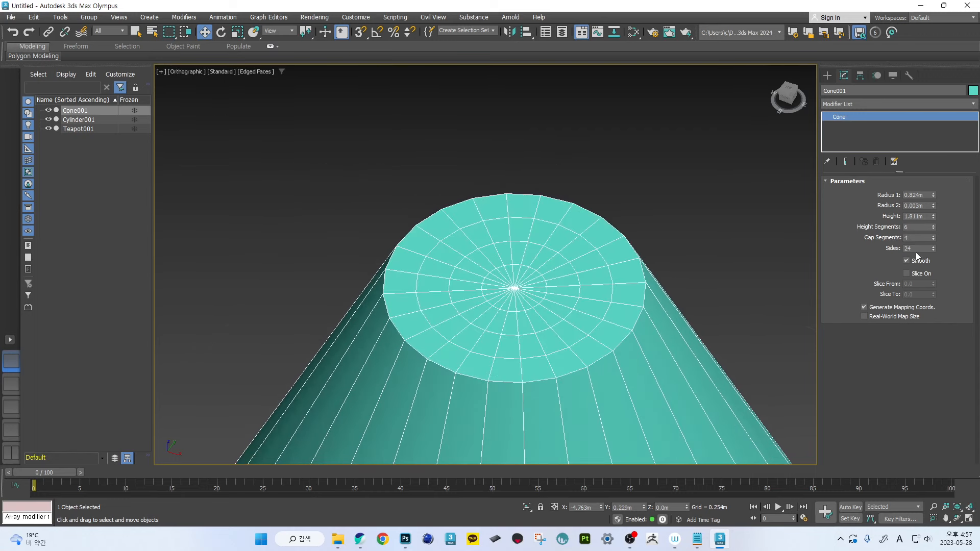
- Compare the small cap at the cone's tip with cap segments at 1 and back at 4
click(933, 240)
click(933, 240)
click(932, 240)
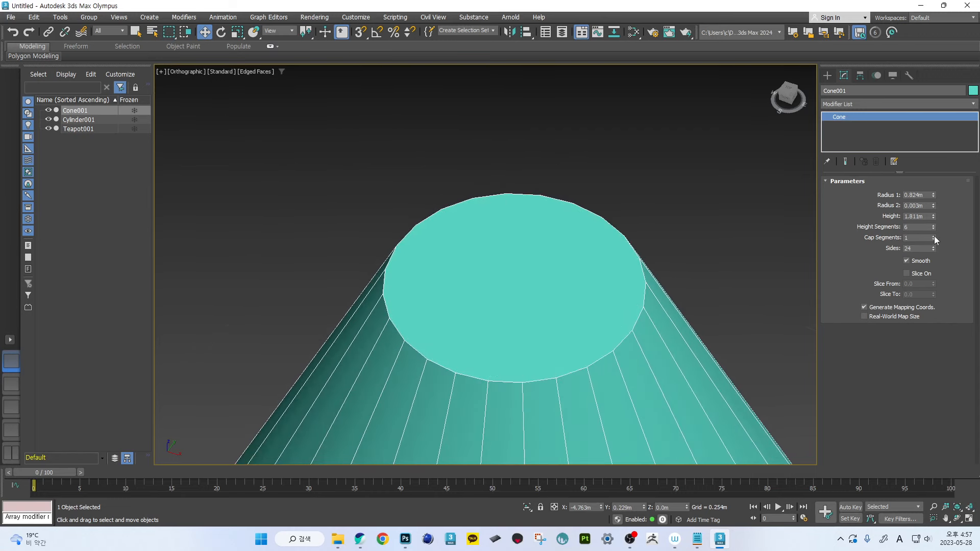
click(933, 236)
click(933, 235)
click(933, 235)
scroll(663, 262, down, 2)
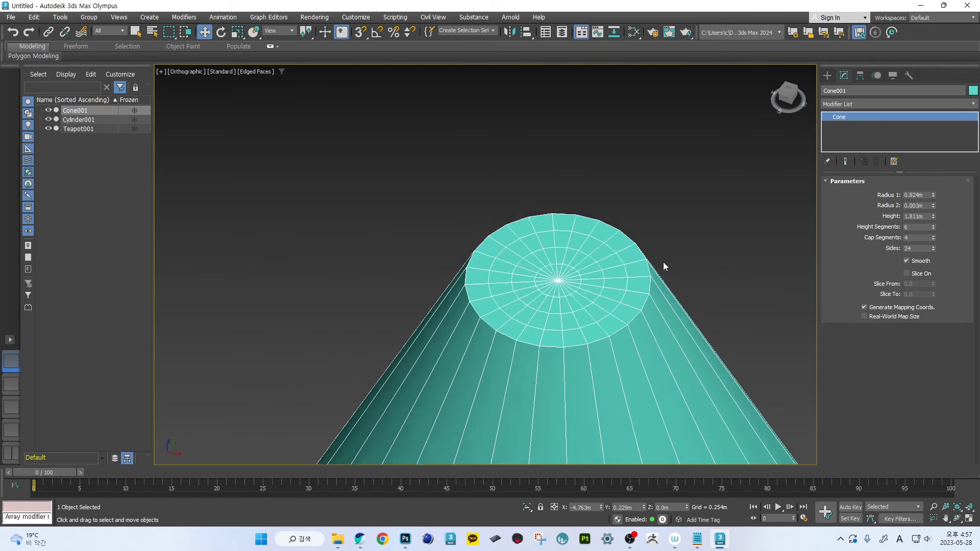
- Step the cone's sides up to 25 and down to 22 to compare how its outline changes
scroll(665, 264, down, 4)
middle_drag(711, 332, 607, 153)
scroll(663, 264, down, 4)
middle_drag(681, 326, 611, 225)
scroll(612, 230, down, 3)
middle_drag(647, 296, 618, 216)
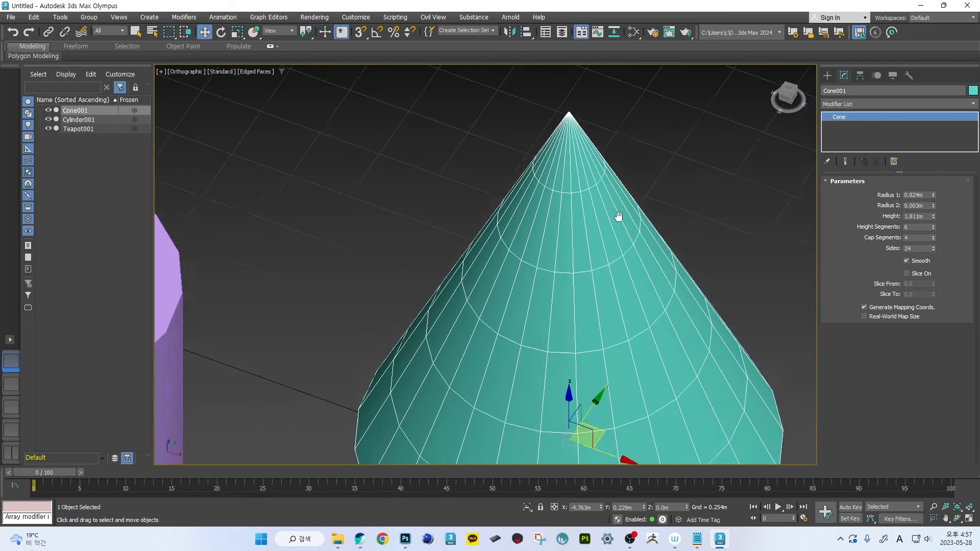
scroll(631, 227, down, 3)
middle_drag(715, 317, 703, 247)
click(933, 251)
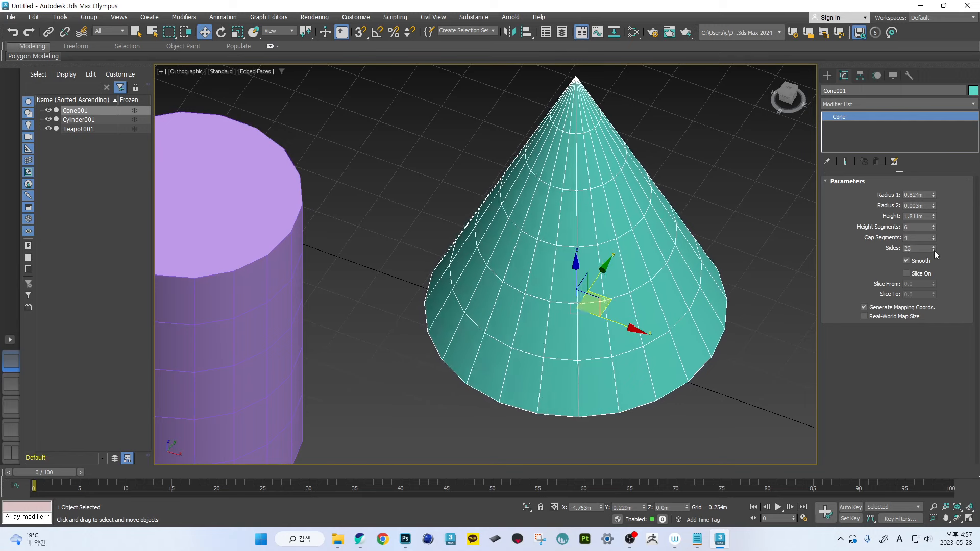
click(934, 250)
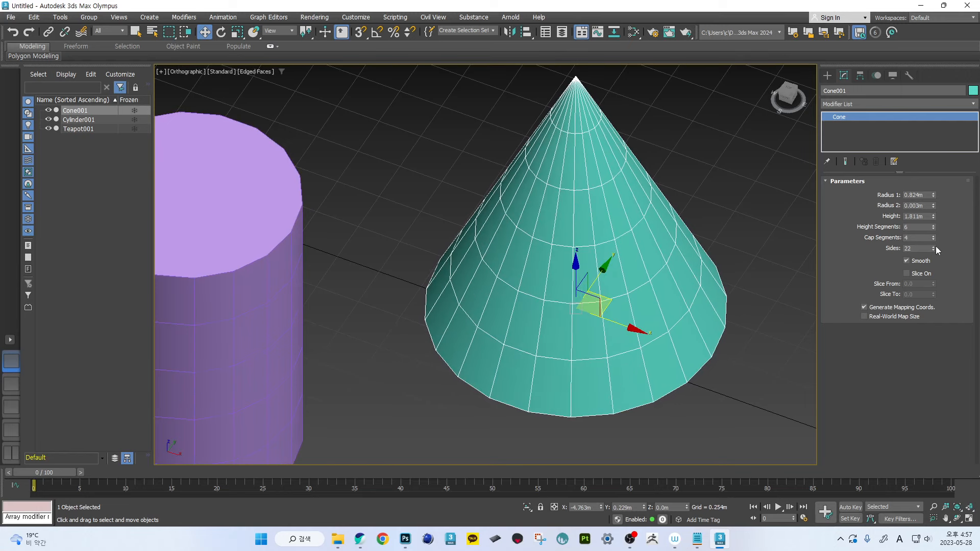
click(934, 246)
click(934, 246)
click(934, 246)
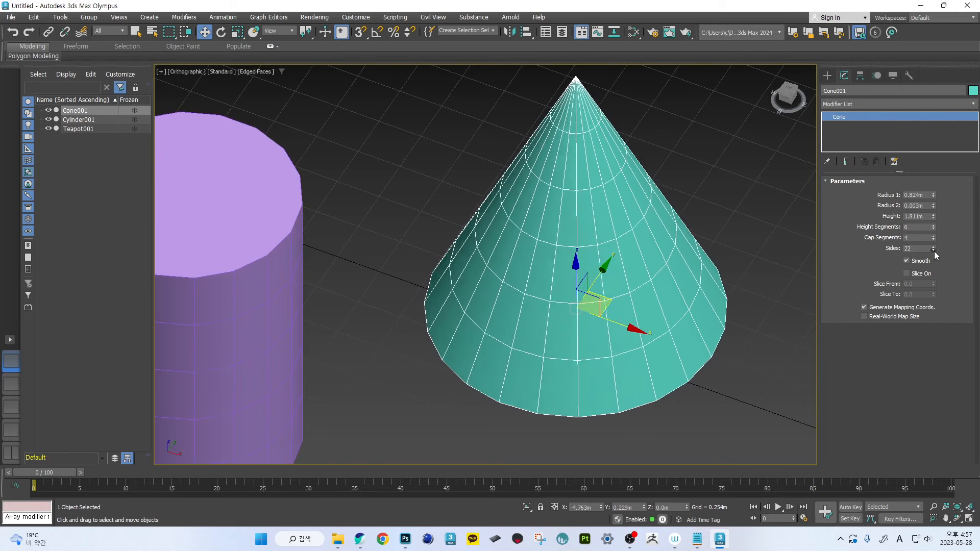
- Reduce the cone's sides to 3 and inspect the resulting shape from several angles
drag(934, 251, 938, 281)
scroll(645, 270, down, 4)
alt+middle_drag(491, 248, 595, 257)
scroll(566, 287, up, 4)
alt+middle_drag(635, 302, 439, 262)
scroll(535, 250, down, 4)
alt+middle_drag(599, 262, 570, 259)
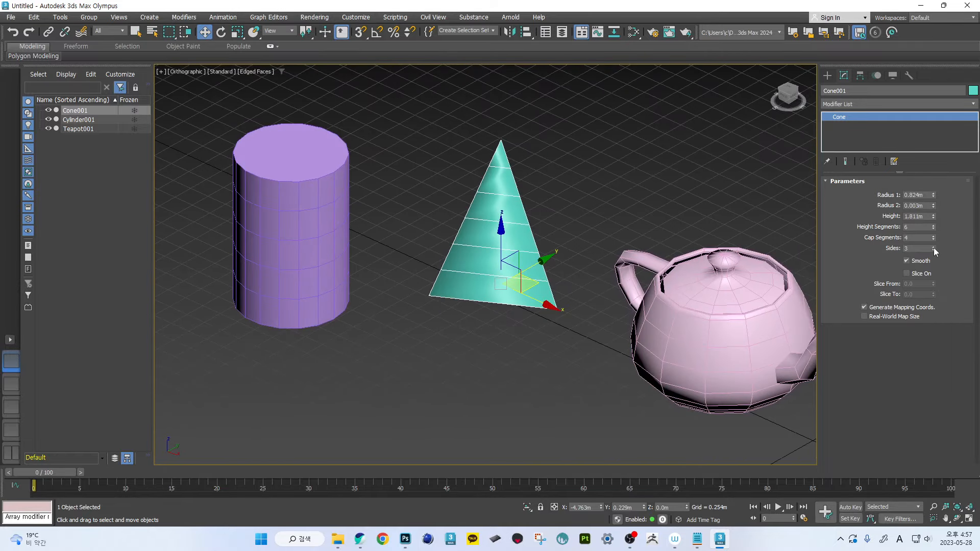
- Raise the cone's sides to 9 and on to 12, and hide the edge lines to judge its roundness
drag(934, 249, 934, 249)
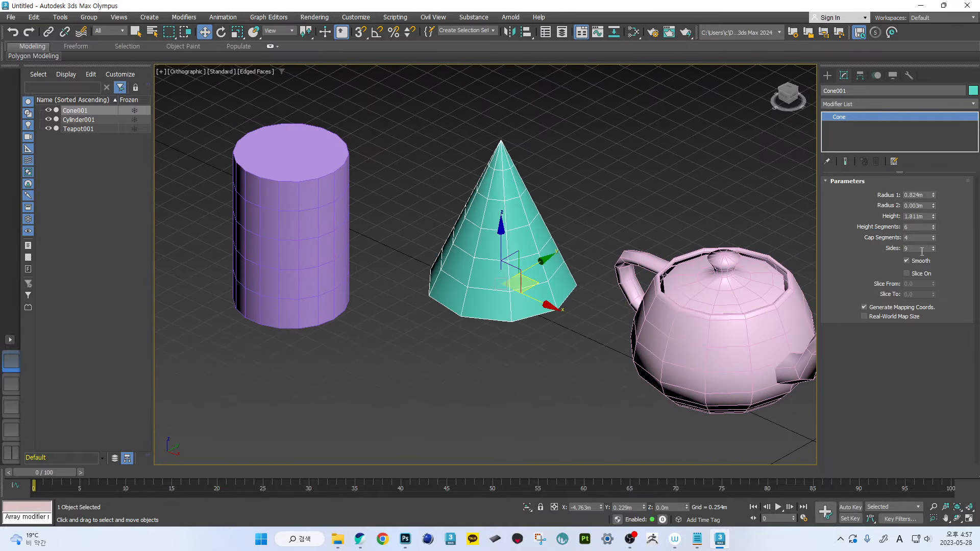
middle_drag(605, 248, 681, 301)
scroll(680, 297, up, 2)
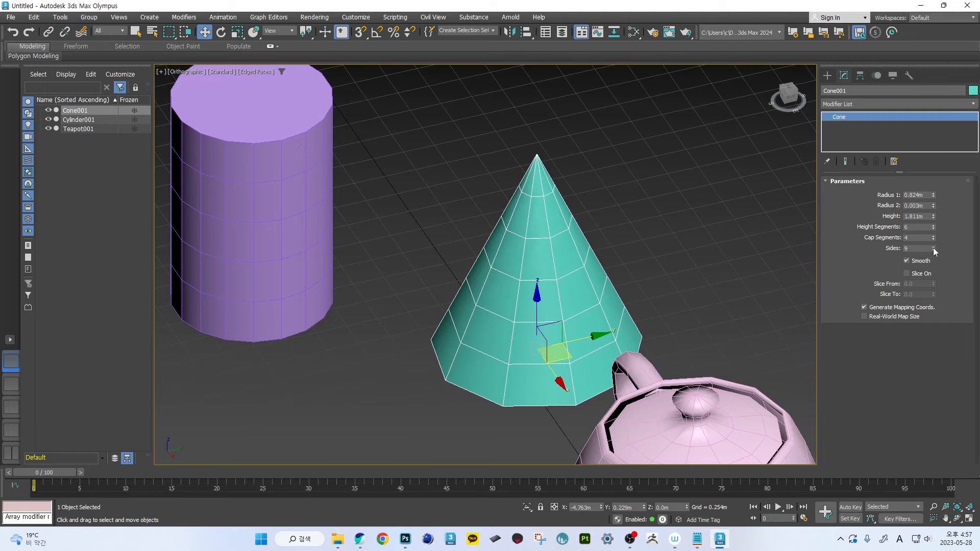
click(933, 247)
click(932, 247)
click(933, 247)
key(F4)
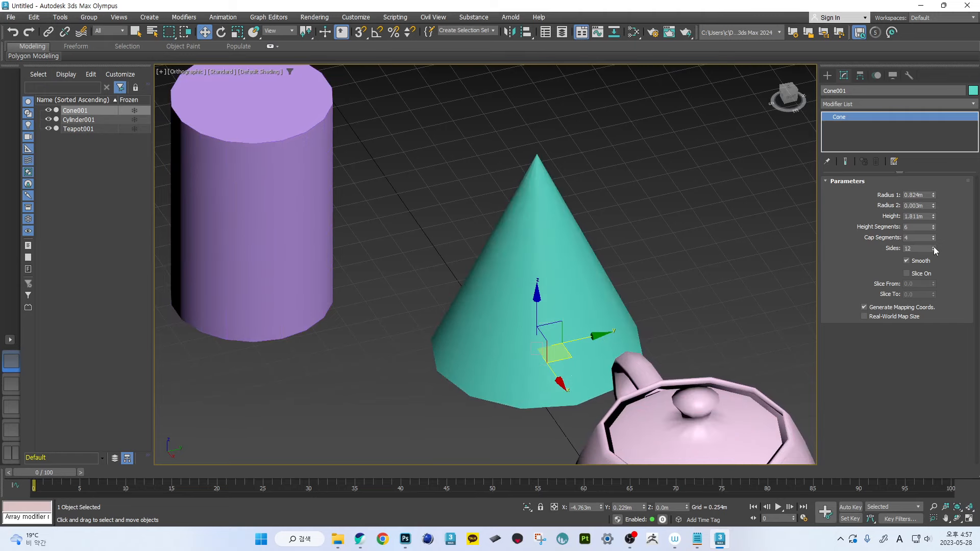
- Increase the cone's sides to 28 and compare its surface with edge lines shown and hidden
drag(934, 247, 932, 246)
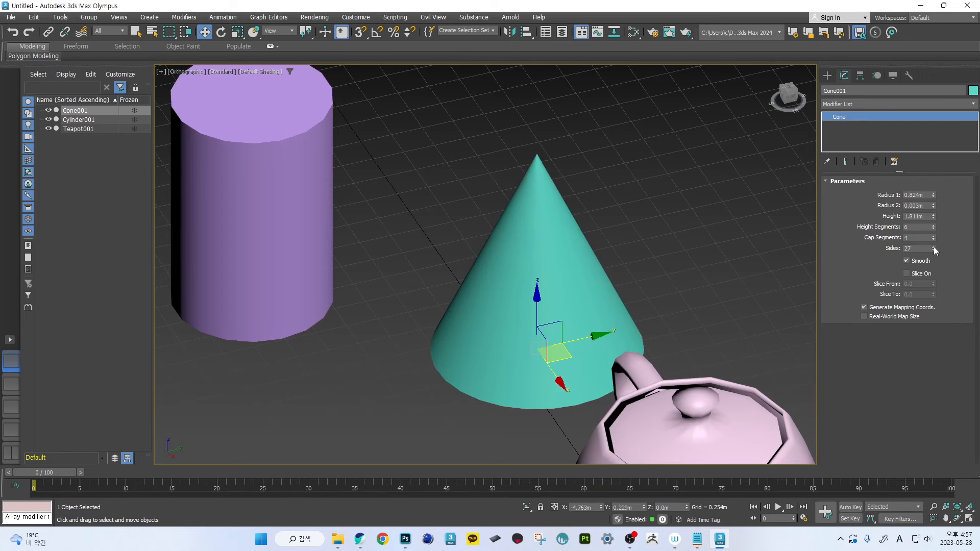
key(F4)
mouse_move(628, 290)
middle_down()
mouse_move(634, 260)
mouse_move(618, 275)
middle_up()
key(F4)
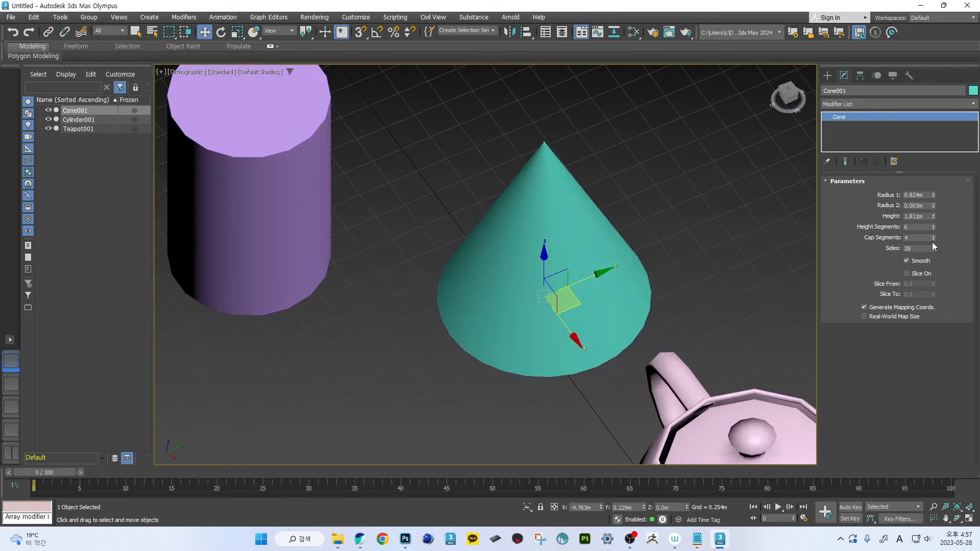
- Set the cone's sides to 37, checking its smoothness with edge lines shown and hidden
click(933, 246)
key(F4)
click(933, 246)
click(933, 246)
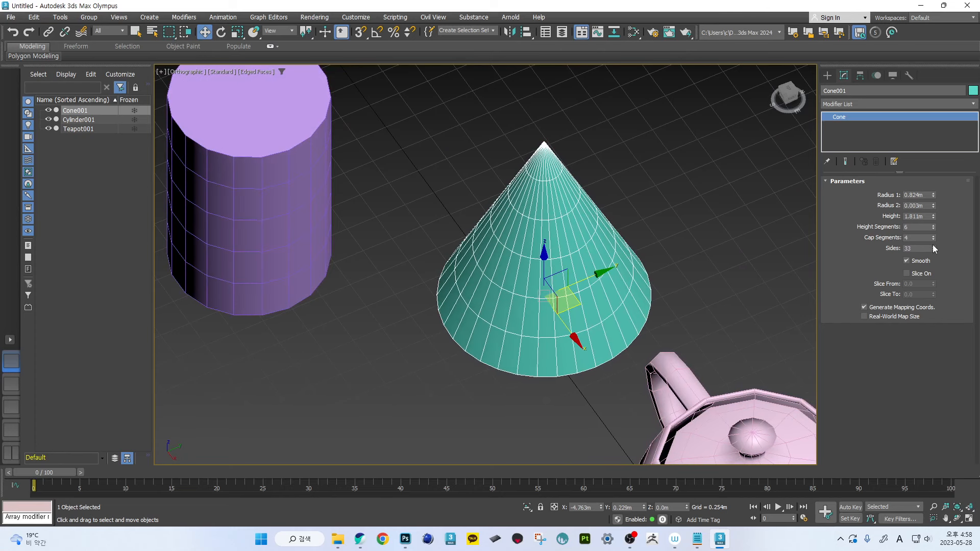
click(933, 246)
click(933, 246)
click(933, 246)
click(933, 246)
key(F4)
scroll(513, 259, down, 3)
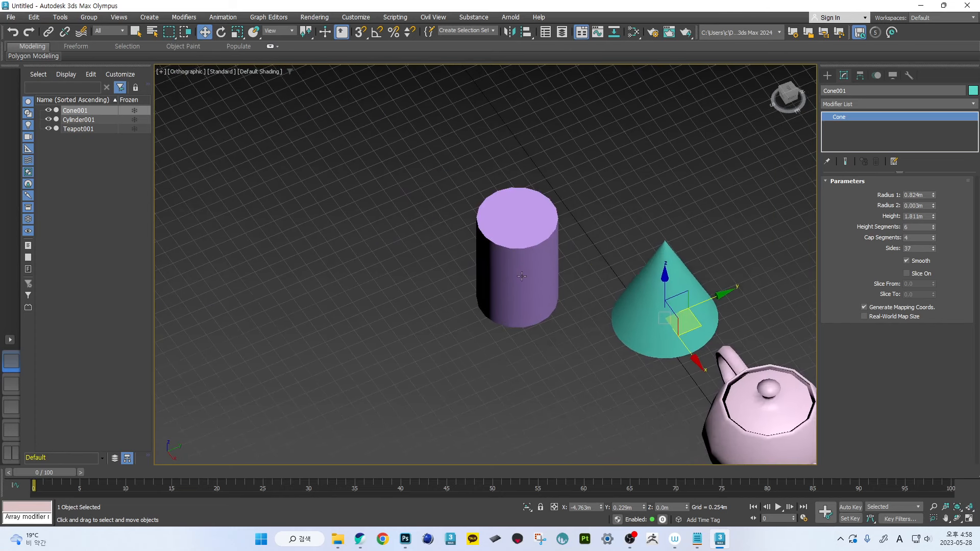
- Select the purple cylinder, show edge lines, and set its radius to 0.792 m and height to 2.035 m
click(496, 251)
key(F4)
alt+middle_drag(497, 250, 520, 237)
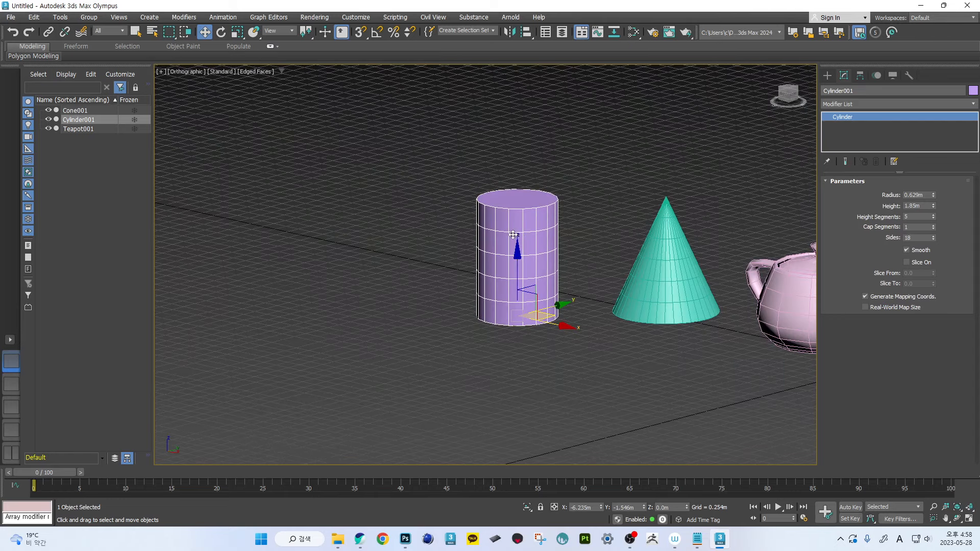
scroll(520, 237, up, 4)
scroll(521, 251, up, 3)
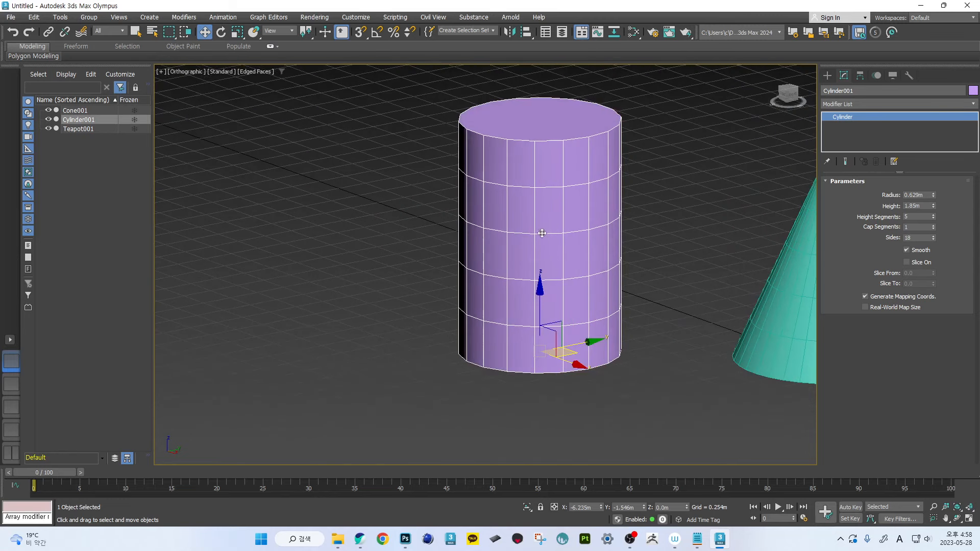
mouse_move(935, 194)
mouse_down()
mouse_move(945, 180)
mouse_move(934, 174)
mouse_move(934, 200)
mouse_up()
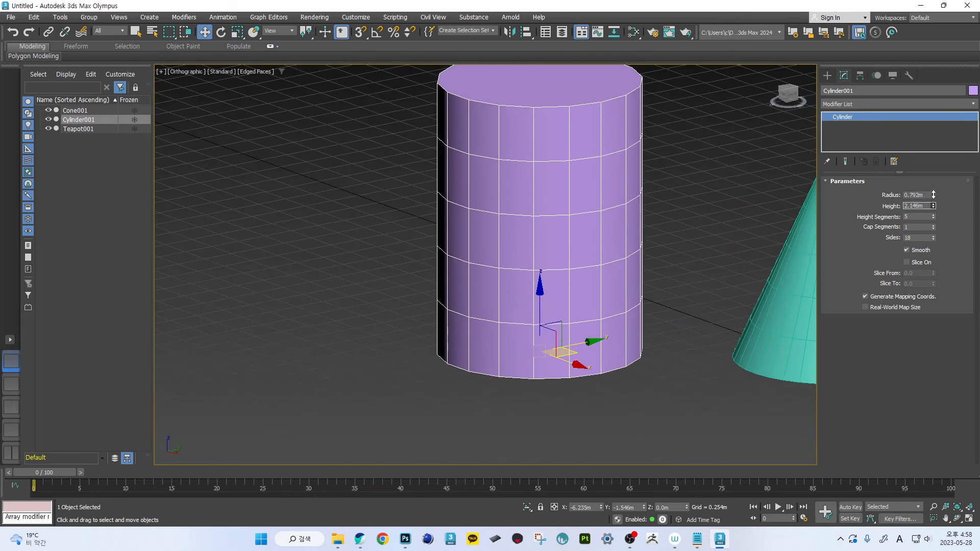
scroll(698, 276, down, 5)
middle_drag(698, 275, 625, 287)
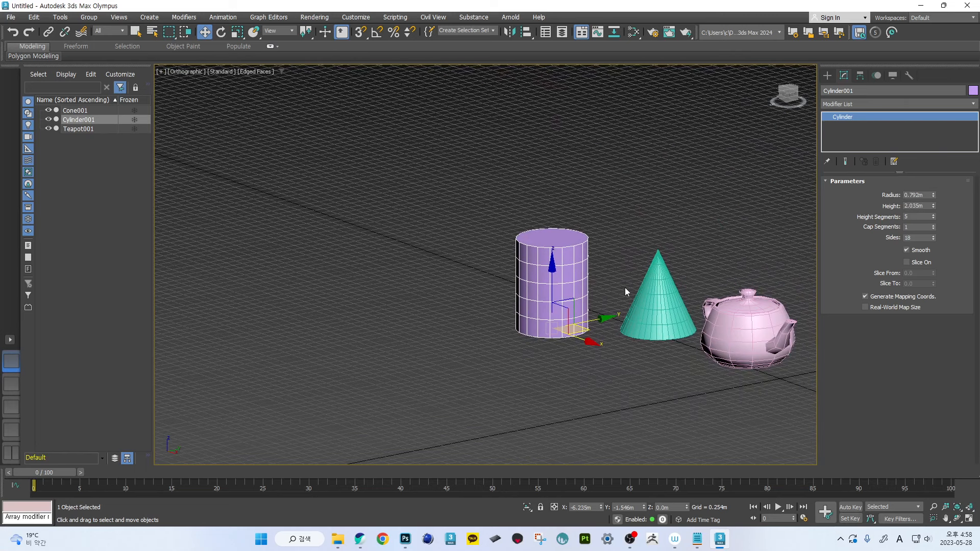
- Set the cylinder's height segments to 4 and its cap segments to 3
scroll(648, 311, up, 2)
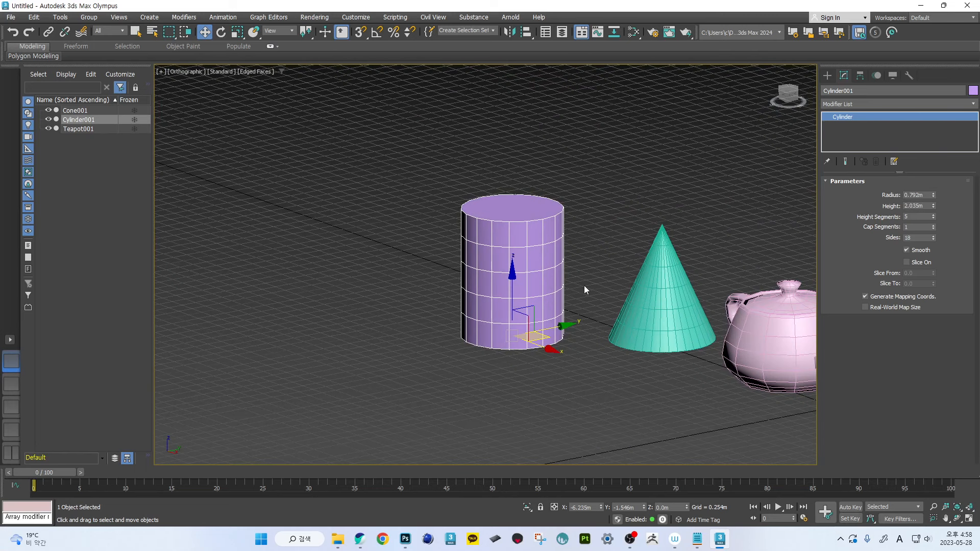
scroll(585, 290, up, 2)
drag(934, 216, 933, 215)
alt+middle_drag(675, 223, 676, 252)
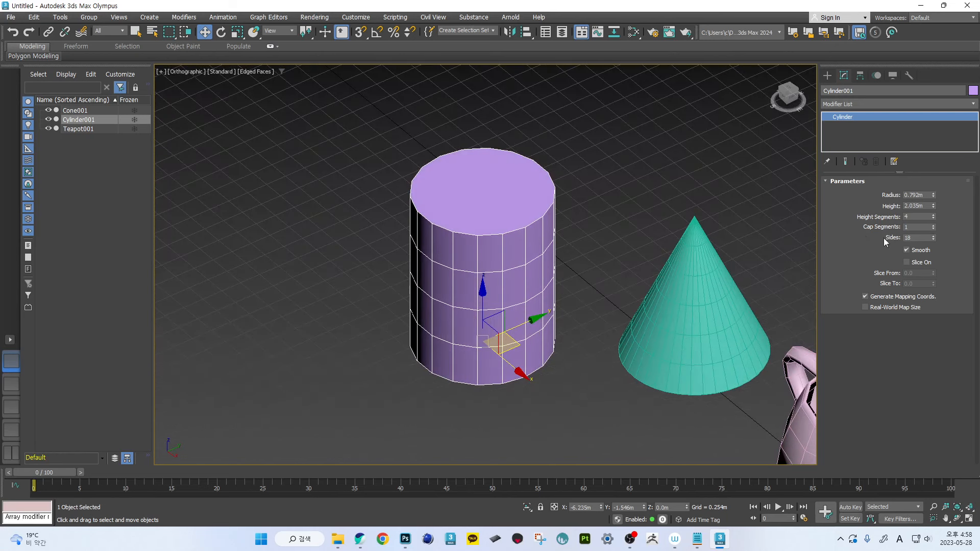
click(933, 225)
click(933, 225)
click(933, 225)
click(933, 225)
click(933, 228)
click(933, 228)
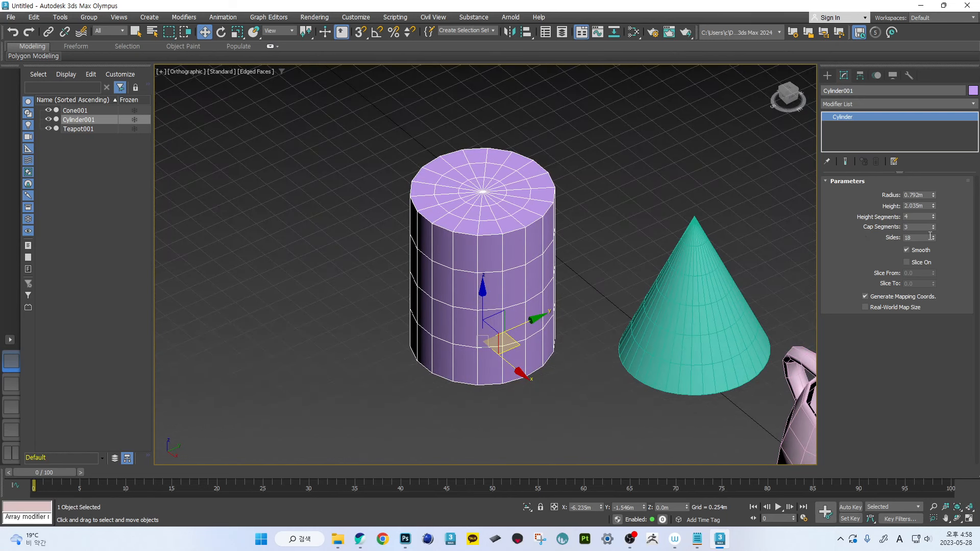
- Set the cylinder's sides to 8 and view it beside the cone and teapot
mouse_move(932, 239)
mouse_down()
mouse_move(933, 248)
mouse_move(932, 234)
mouse_up()
click(932, 236)
click(933, 236)
click(933, 240)
scroll(639, 236, down, 5)
scroll(639, 236, up, 5)
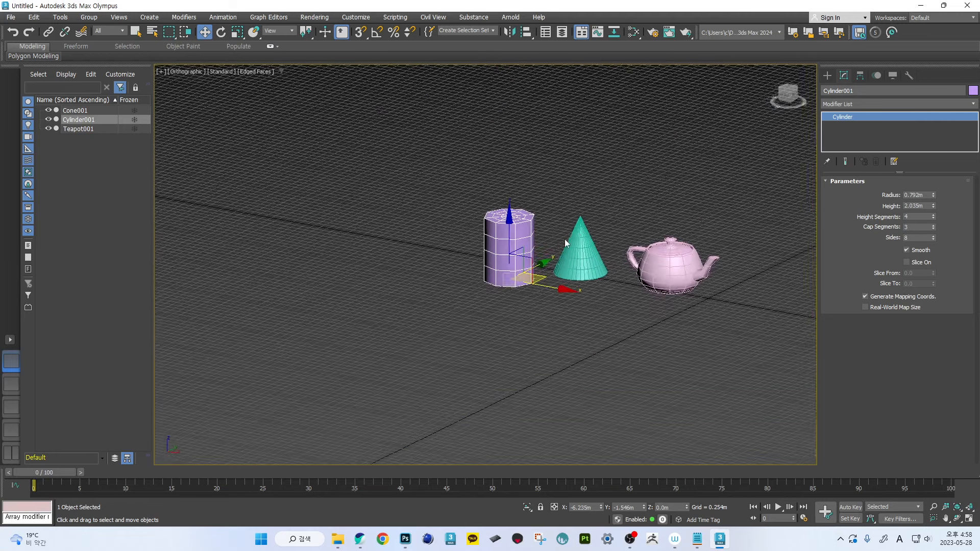
mouse_move(633, 206)
alt+middle_down()
mouse_move(615, 203)
mouse_move(628, 205)
alt+middle_up()
- Switch to Photoshop to review the lesson board's topic outline, and return to 3ds Max
key(alt+Tab)
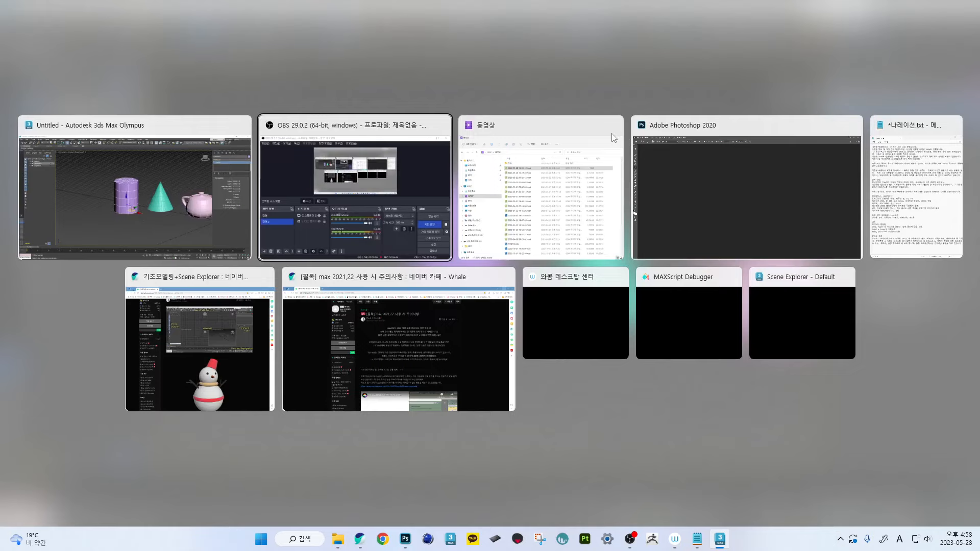
key(alt+Tab)
key(alt+Tab)
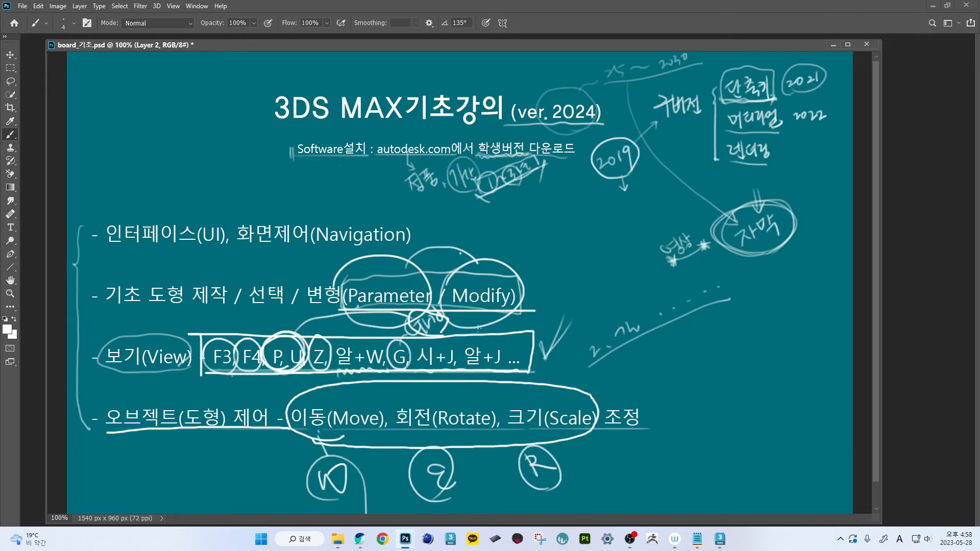
key(alt+Tab)
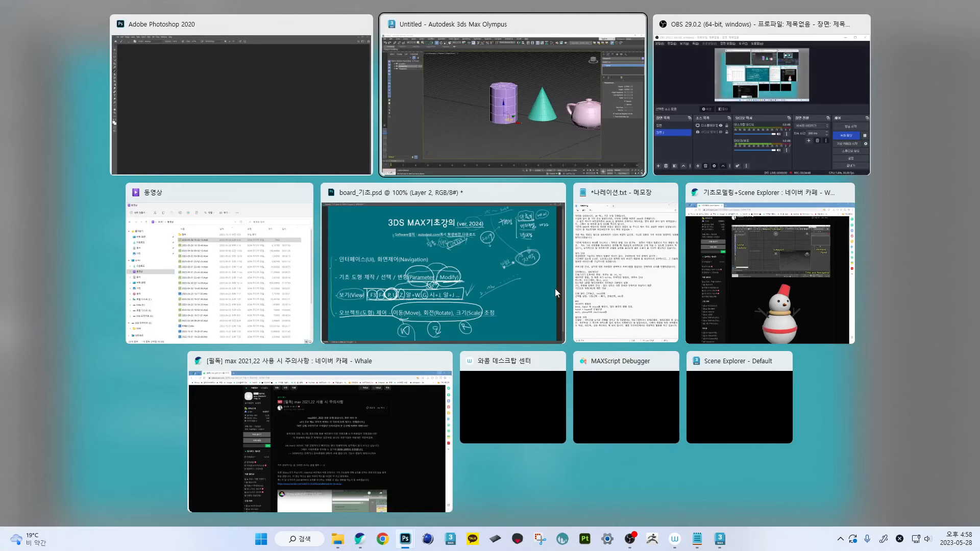
- Create a tall, thin cylinder with a radius of about 0.41 m on the open grid away from the existing primitives
scroll(534, 267, down, 4)
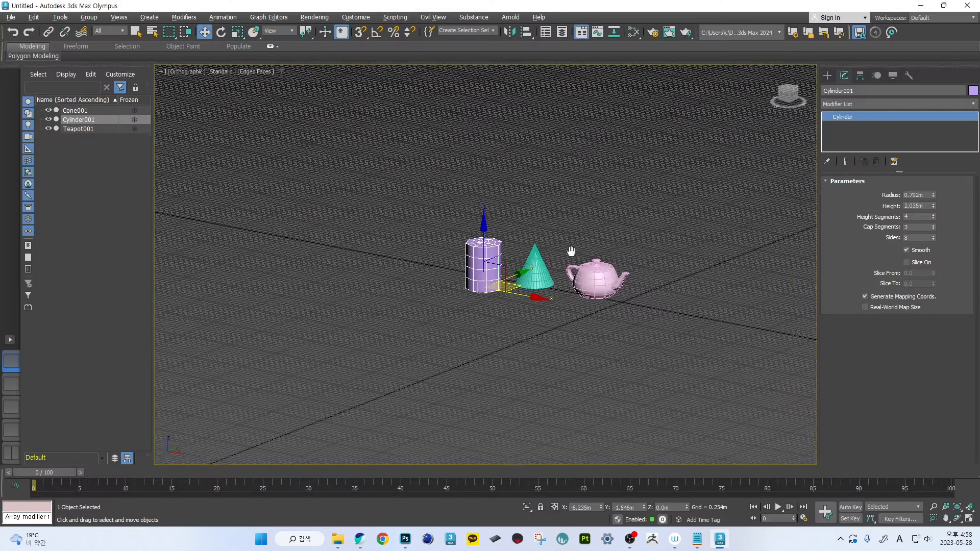
click(827, 75)
alt+middle_drag(629, 203, 551, 223)
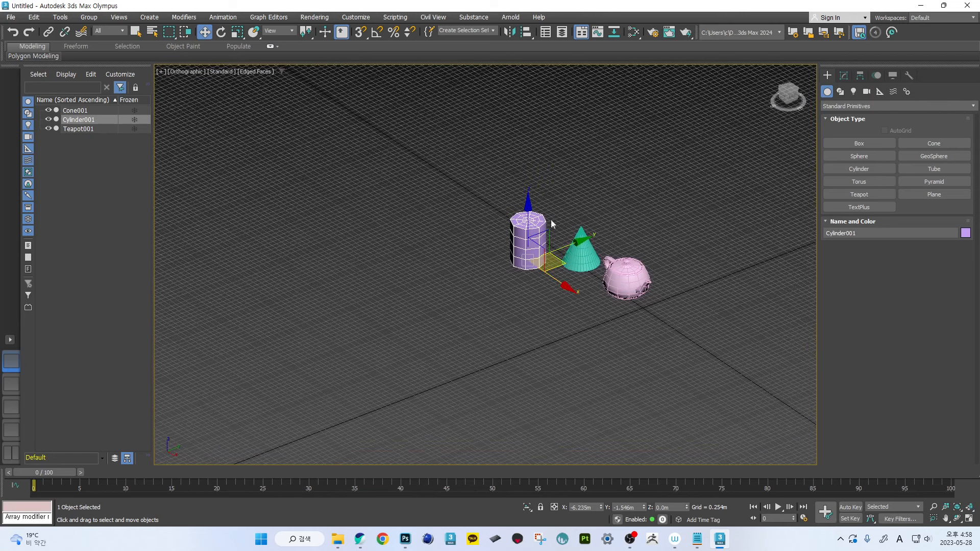
middle_drag(617, 221, 689, 209)
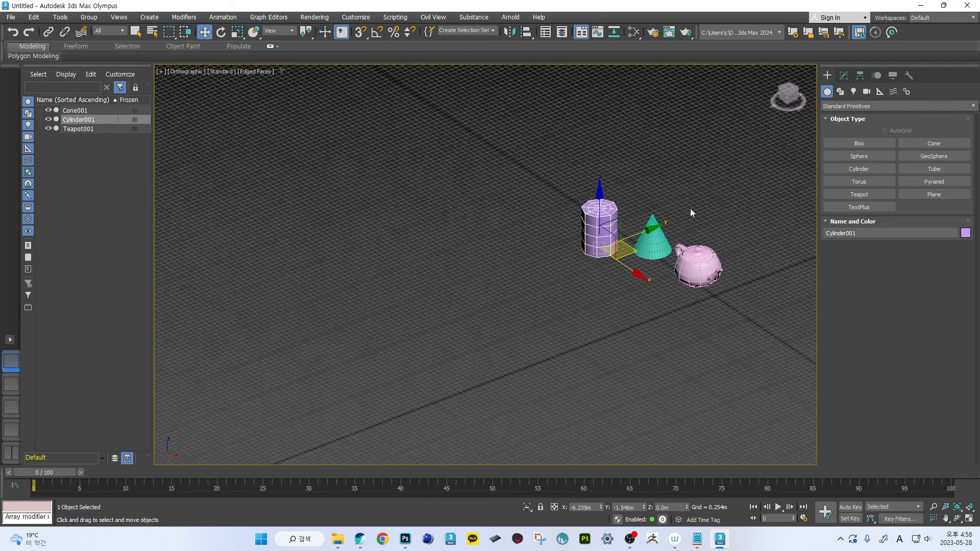
scroll(691, 207, up, 3)
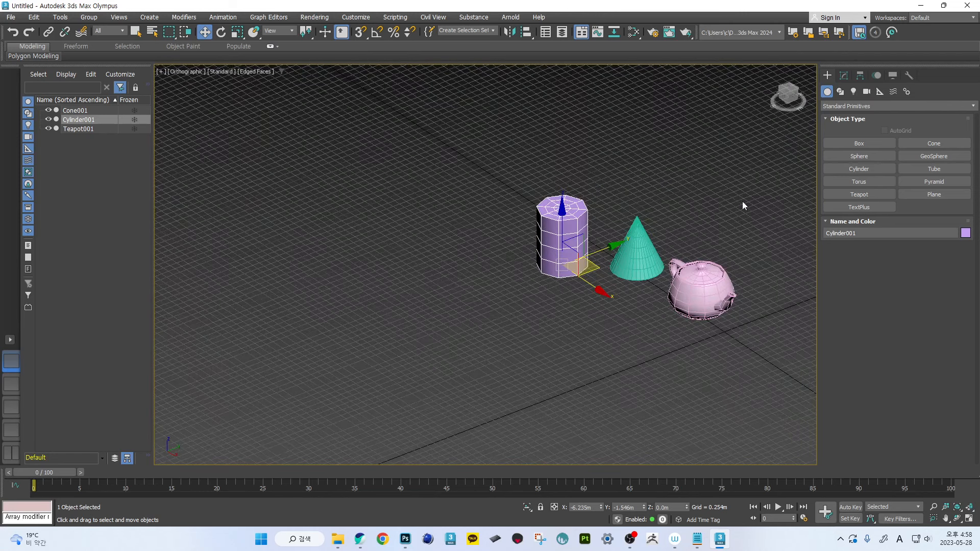
click(868, 167)
drag(400, 298, 401, 308)
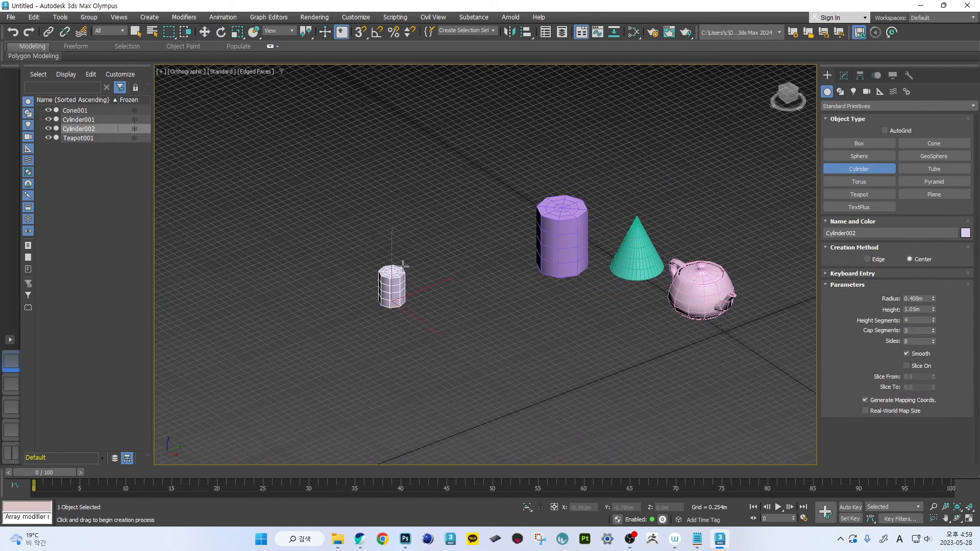
click(410, 172)
key(w)
- Examine the new thin cylinder and compare its segments and sides with those of the wider purple cylinder
scroll(434, 262, up, 5)
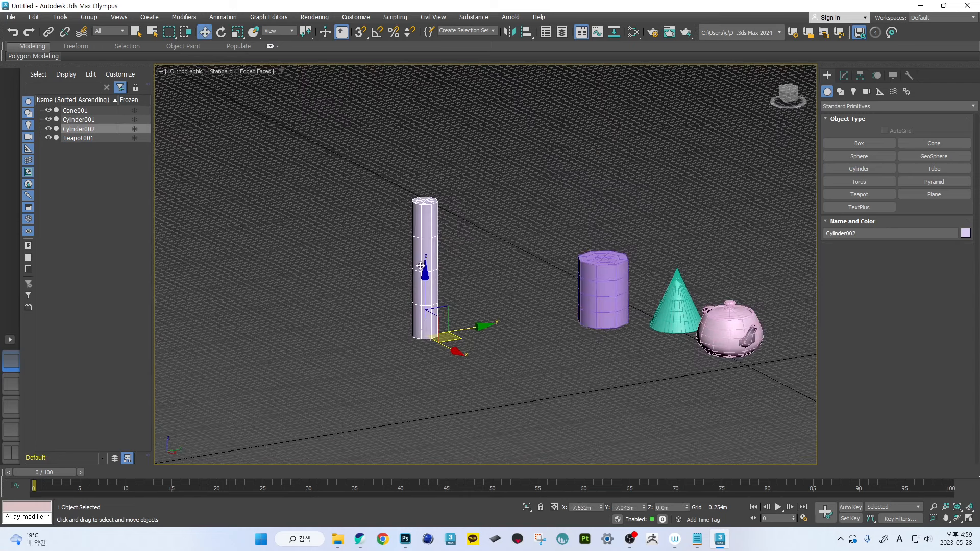
alt+middle_drag(484, 239, 462, 269)
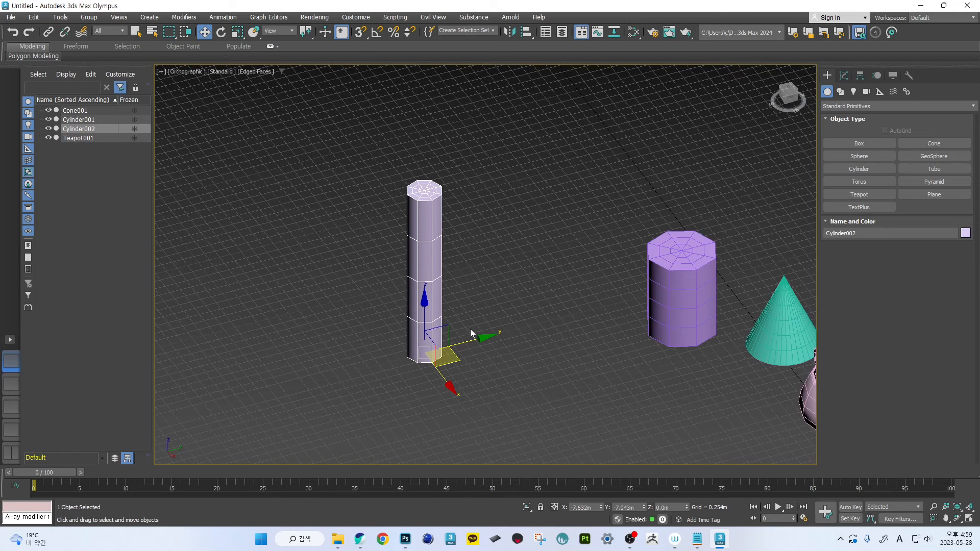
scroll(470, 328, up, 2)
middle_drag(523, 266, 473, 281)
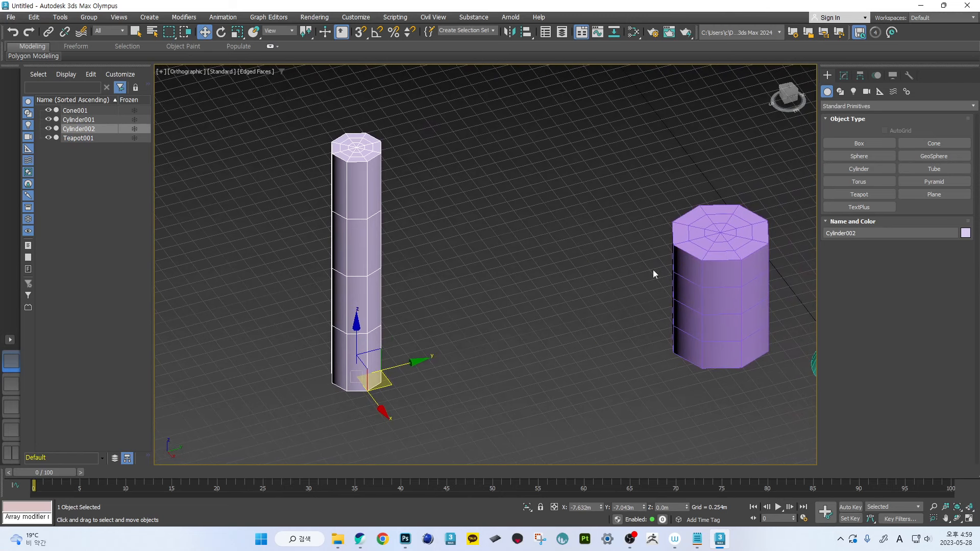
click(700, 266)
middle_drag(749, 281, 667, 278)
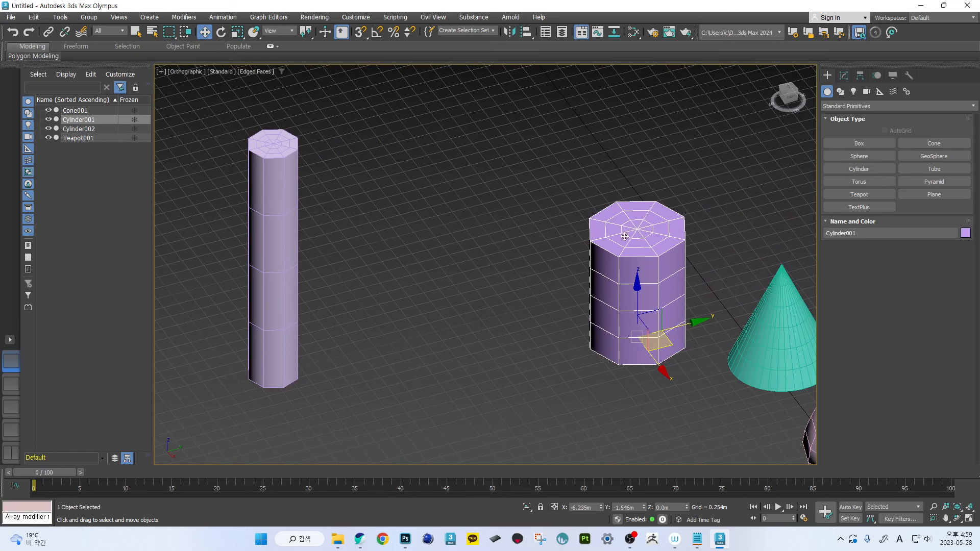
click(407, 215)
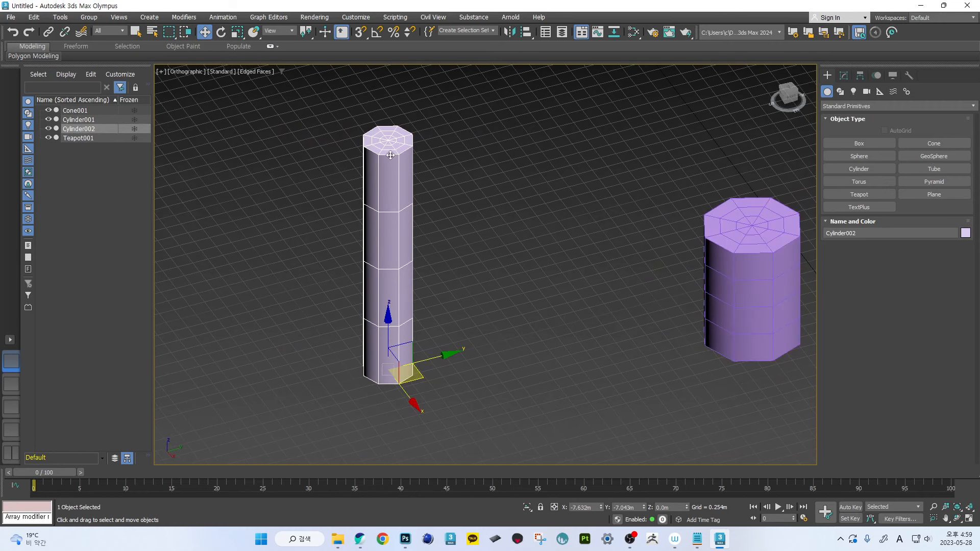
middle_drag(502, 233, 542, 234)
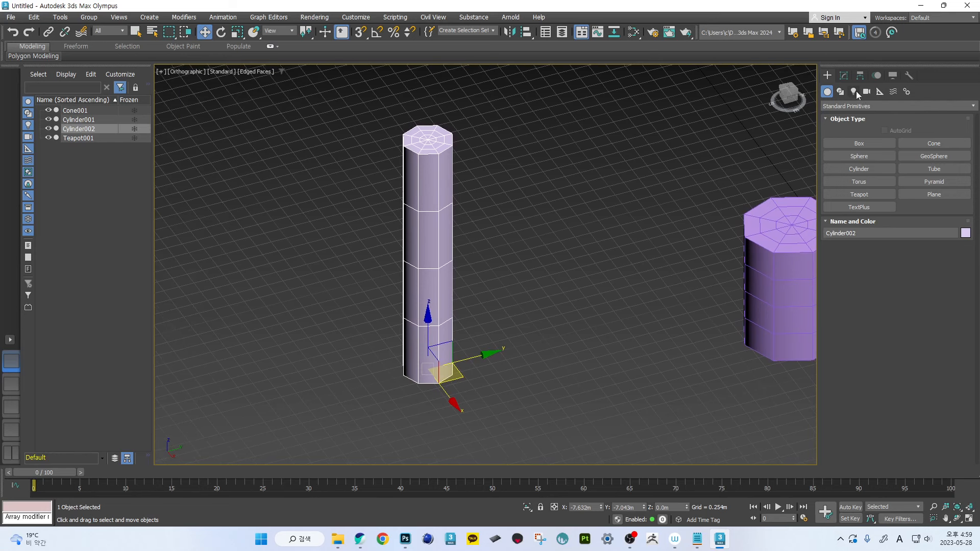
click(843, 75)
click(828, 76)
middle_drag(409, 183, 384, 192)
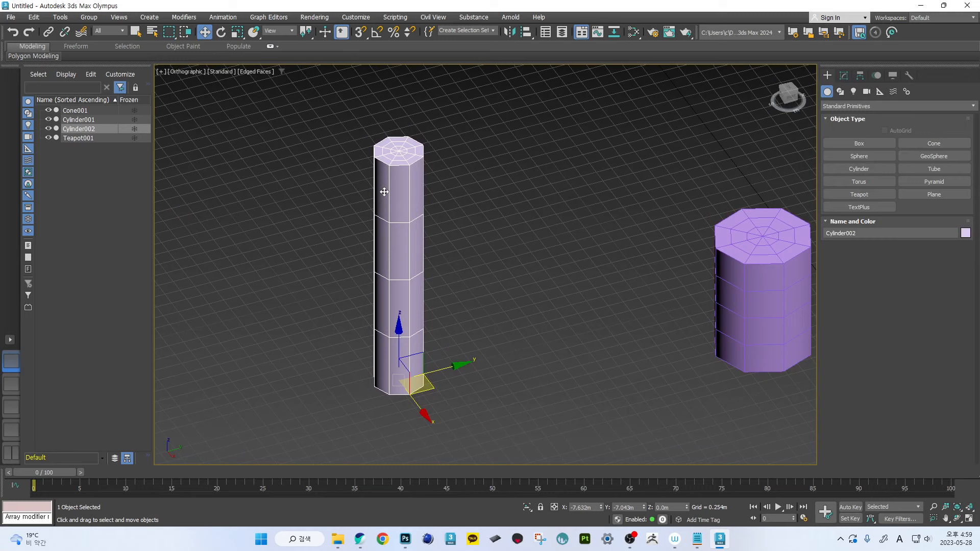
- Inspect the thin cylinder and the selected wide purple cylinder up close, comparing their cap and side edges
click(11, 17)
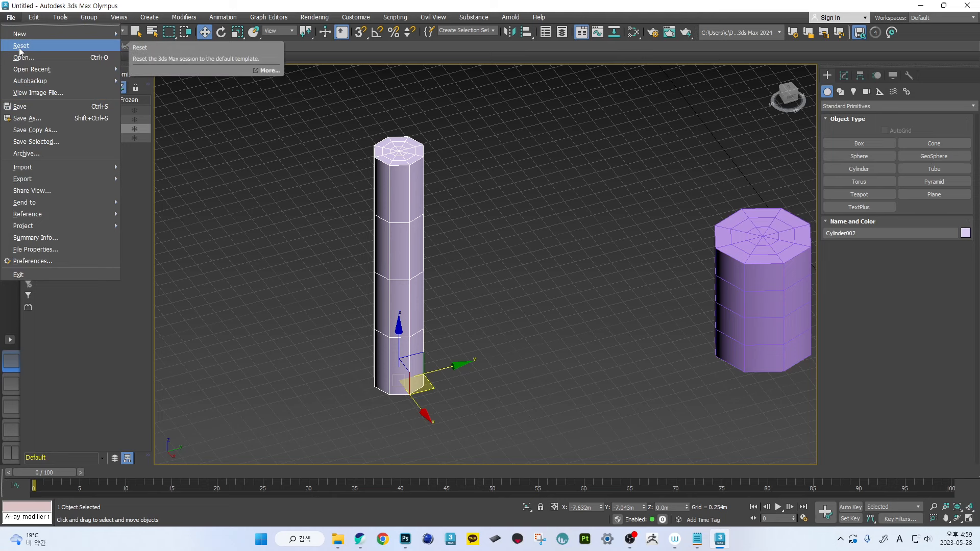
click(520, 224)
scroll(522, 226, down, 4)
middle_drag(576, 228, 592, 236)
scroll(500, 249, up, 4)
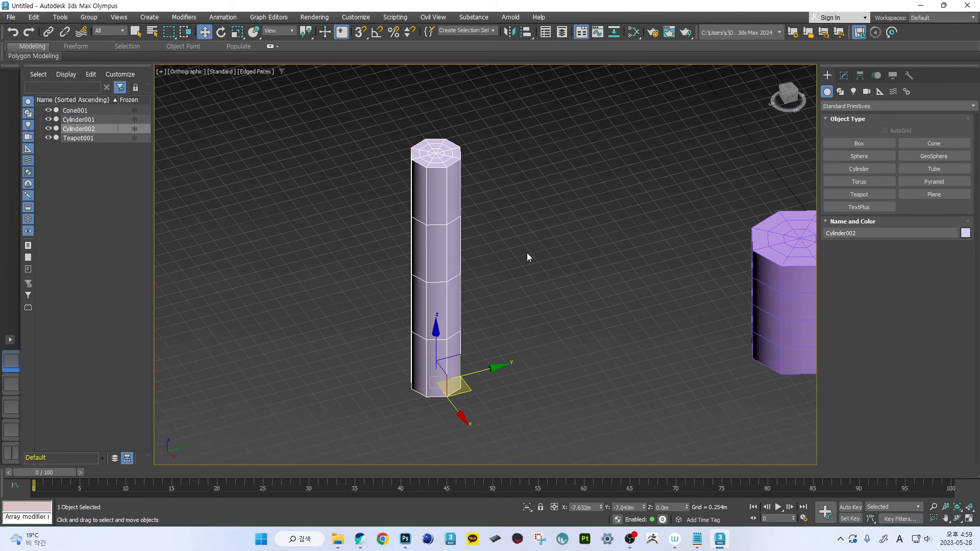
scroll(500, 249, down, 4)
scroll(612, 240, up, 4)
click(705, 249)
scroll(699, 244, up, 4)
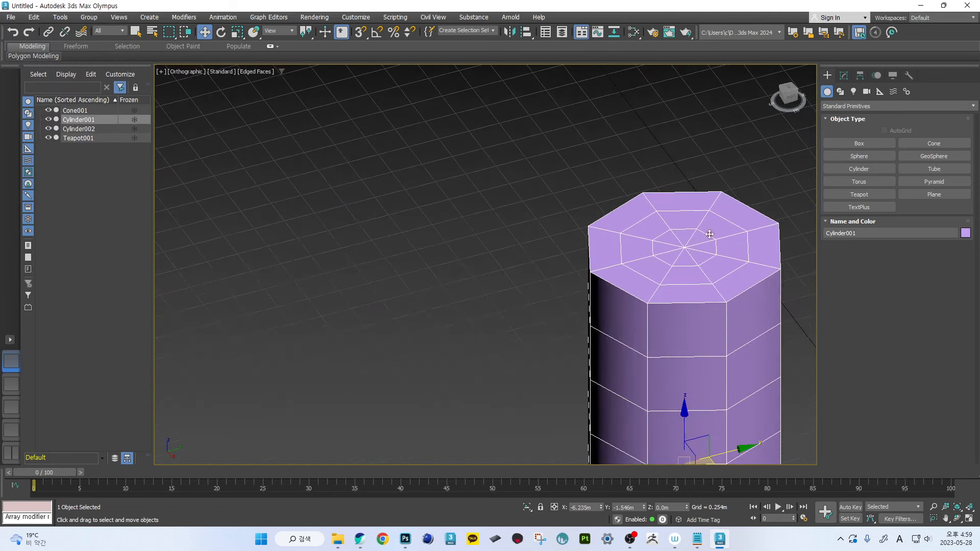
scroll(650, 234, down, 4)
- Reset the scene to the default template, discarding the unsaved changes and confirming the reset
click(11, 17)
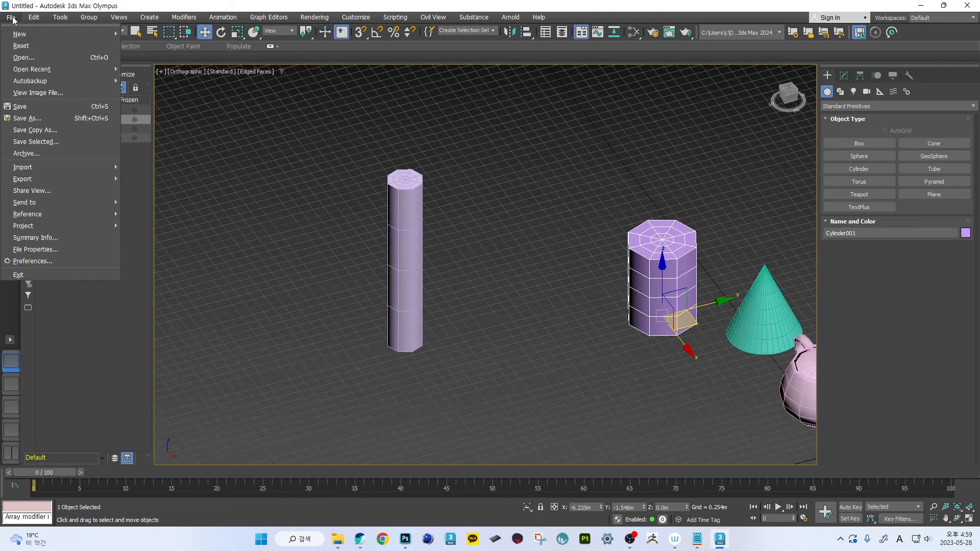
click(21, 45)
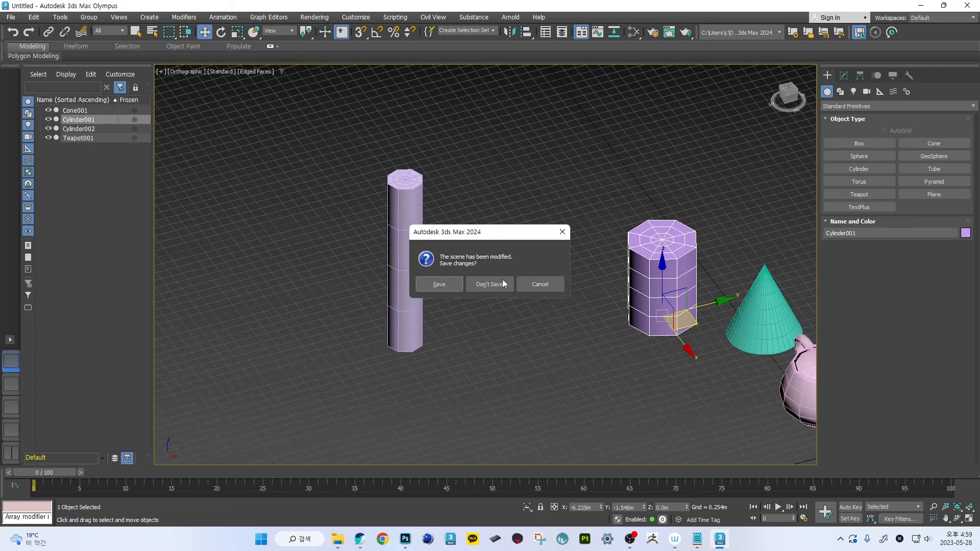
drag(510, 239, 538, 182)
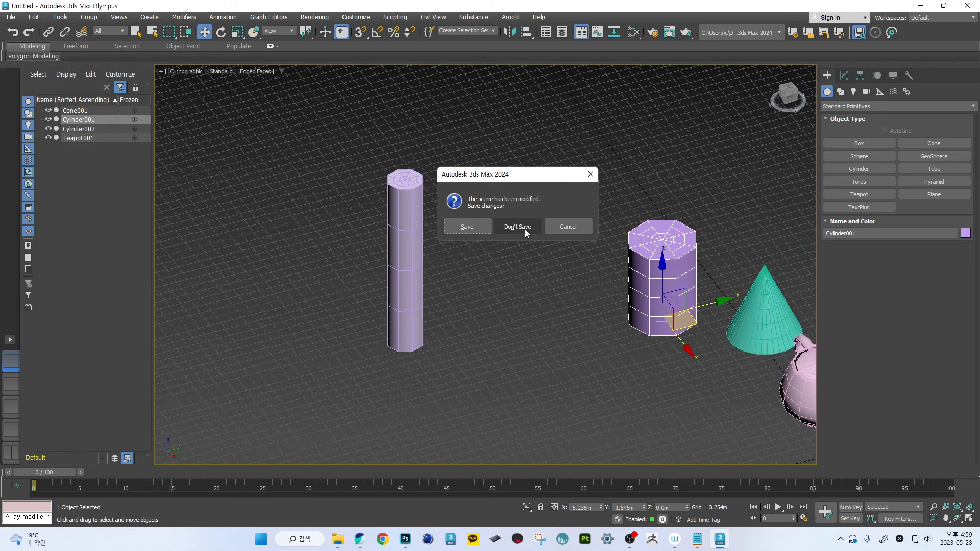
click(517, 227)
click(456, 284)
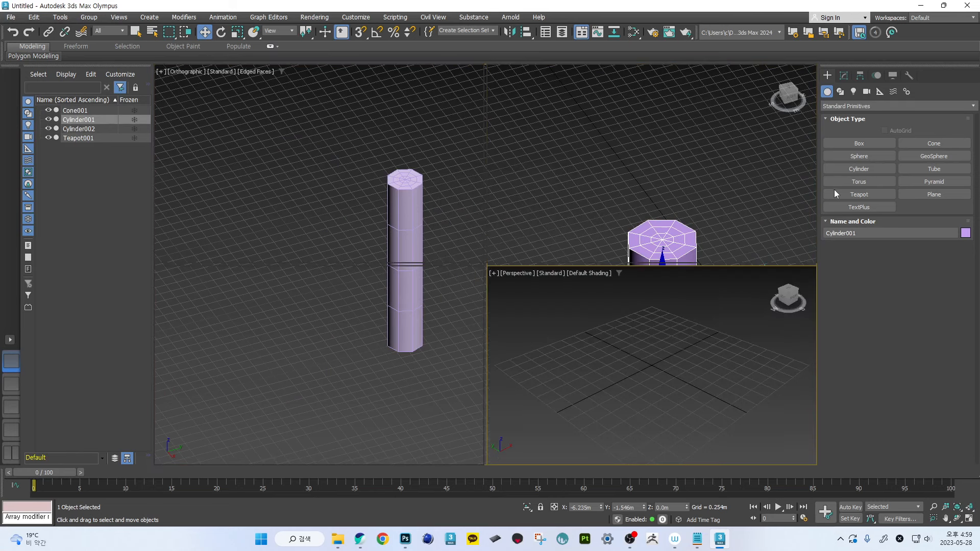
- Create a cylinder near the grid centre in the Perspective viewport, about 0.19 m in radius and 1.25 m high
click(867, 195)
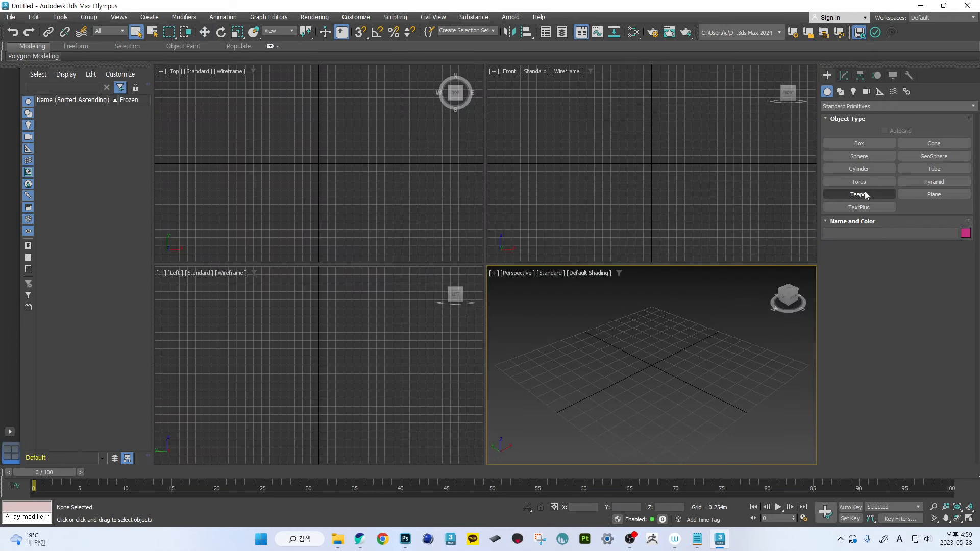
click(862, 169)
drag(646, 376, 657, 378)
click(667, 305)
- Display the Perspective viewport shaded with edged faces and maximize it around the new cylinder
key(F3)
middle_drag(665, 306, 660, 346)
key(F3)
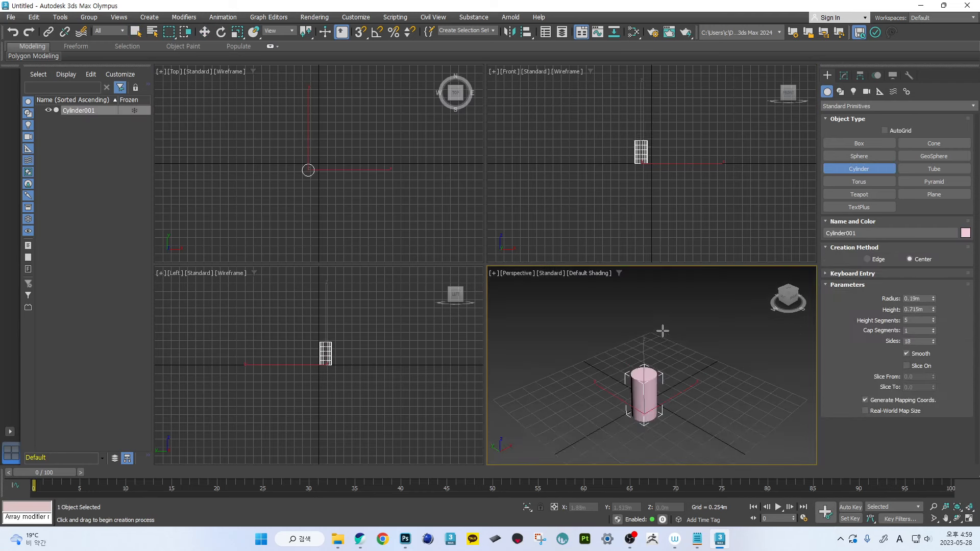
key(F3)
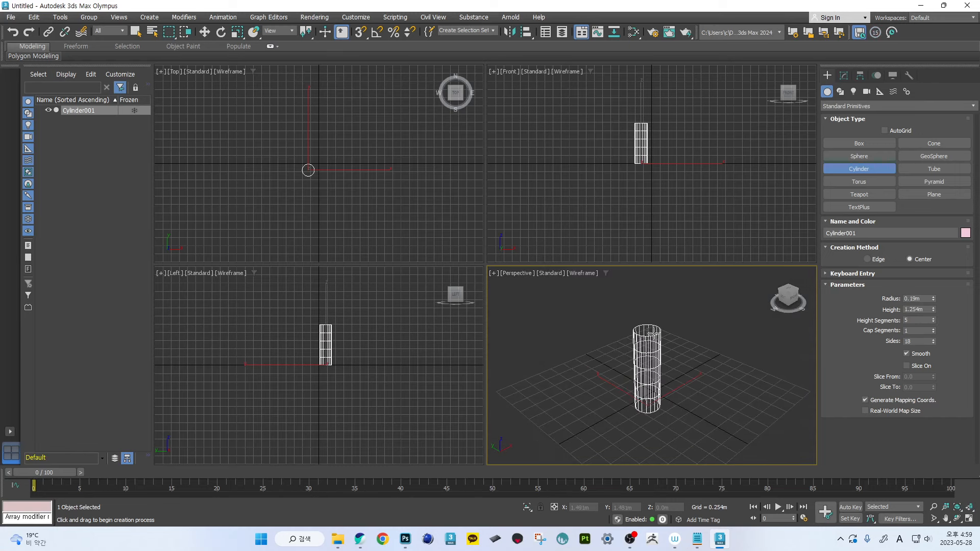
key(F4)
scroll(656, 341, up, 4)
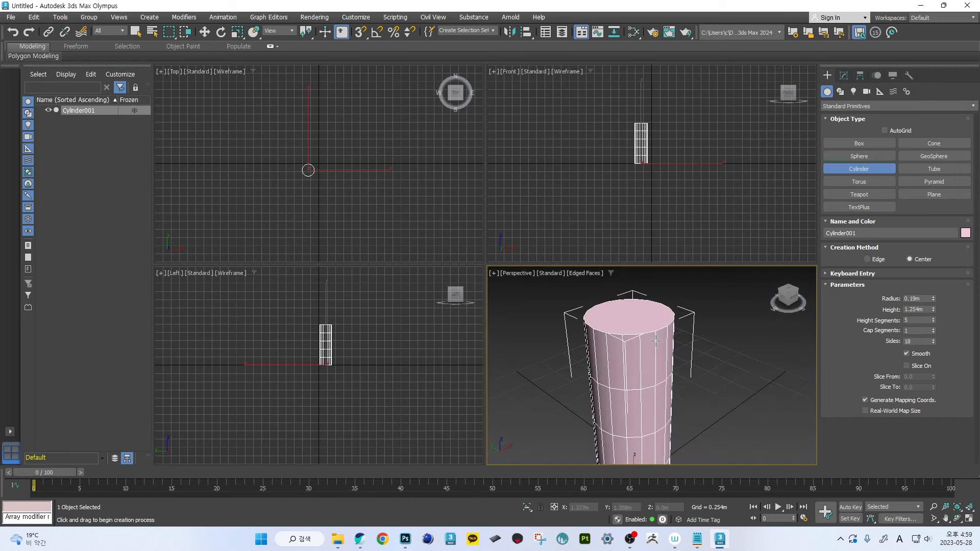
alt+middle_drag(655, 340, 629, 351)
key(alt+w)
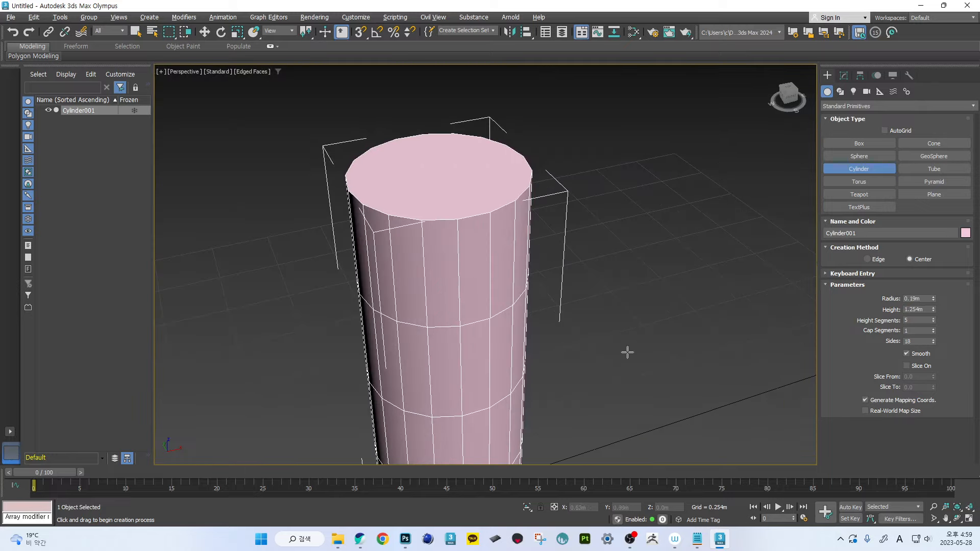
- Hide the cylinder's selection brackets, activate the Move tool, and bring the whole cylinder into view
scroll(441, 300, down, 4)
alt+middle_drag(420, 294, 531, 246)
key(j)
key(w)
scroll(481, 283, down, 5)
scroll(502, 261, up, 2)
scroll(530, 247, up, 2)
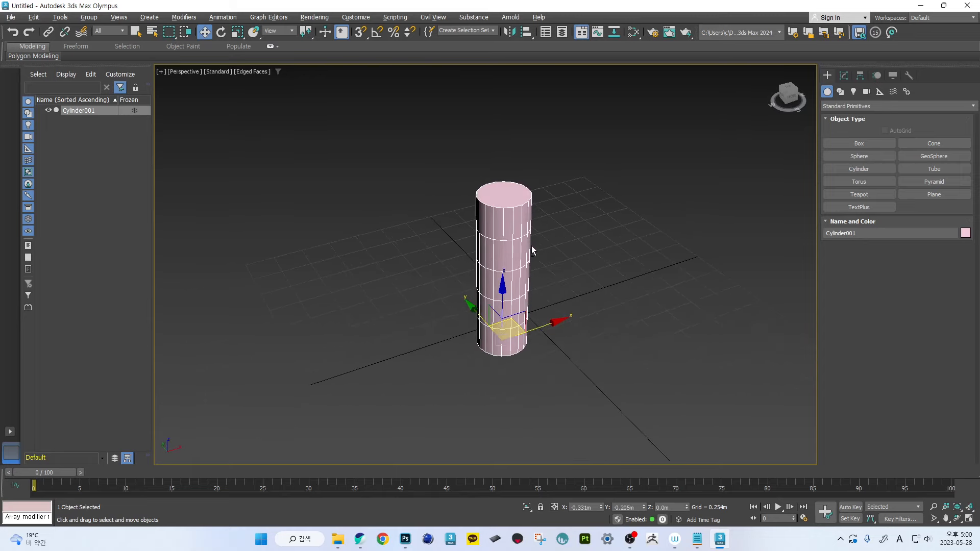
- Open the cylinder's parameters for modification and switch the viewport from Perspective to Orthographic
click(843, 75)
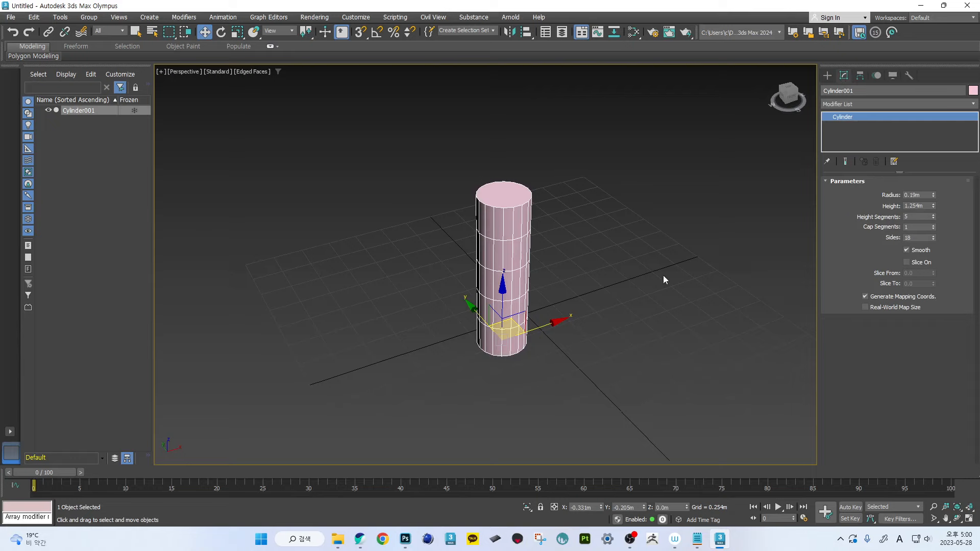
alt+middle_drag(663, 274, 617, 267)
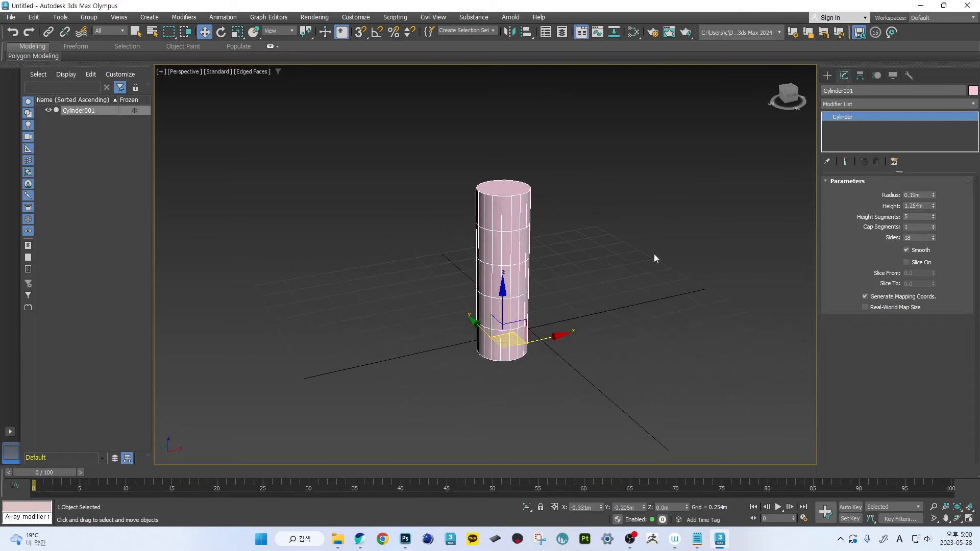
click(189, 72)
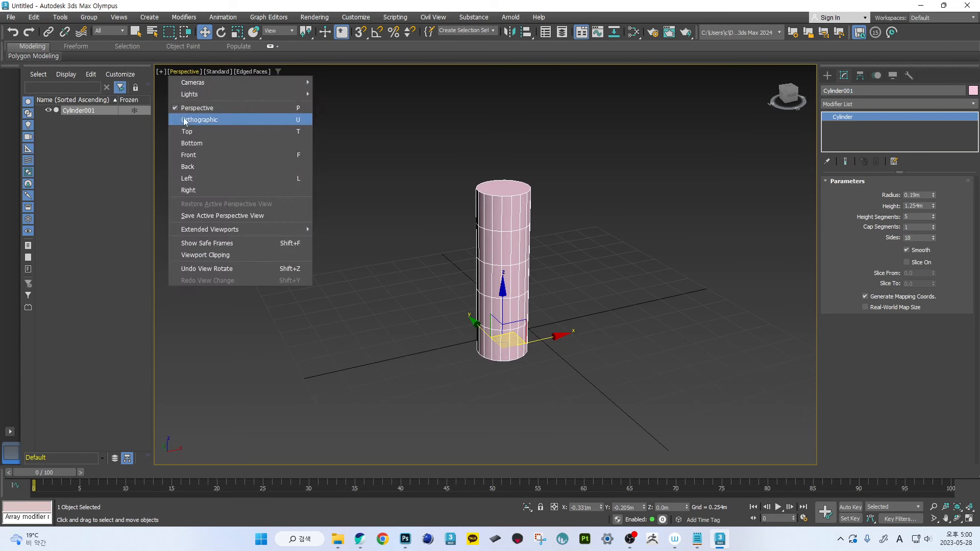
click(187, 122)
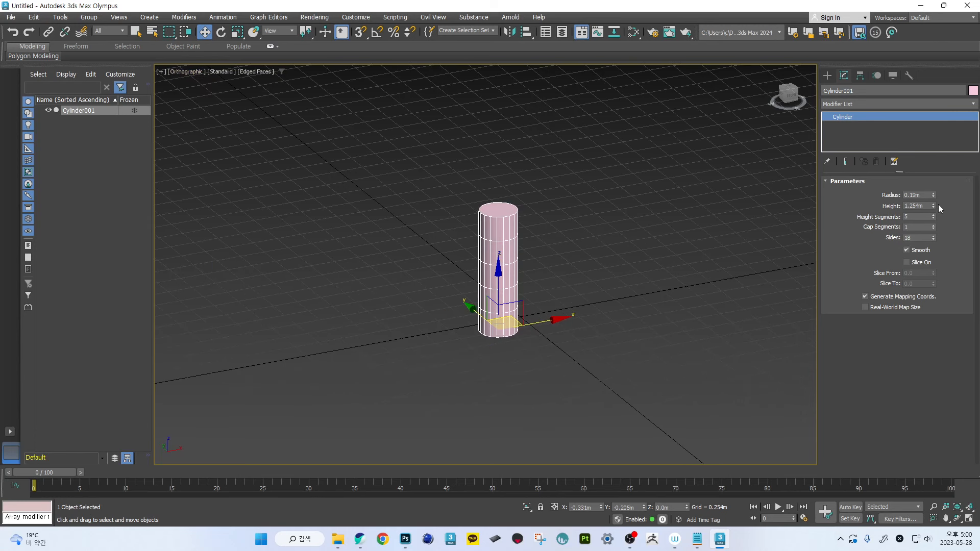
- Make the cylinder taller and thinner, with a radius of 0.165 m and a height of 3.474 m
drag(933, 194, 933, 113)
scroll(627, 158, down, 4)
scroll(602, 215, up, 2)
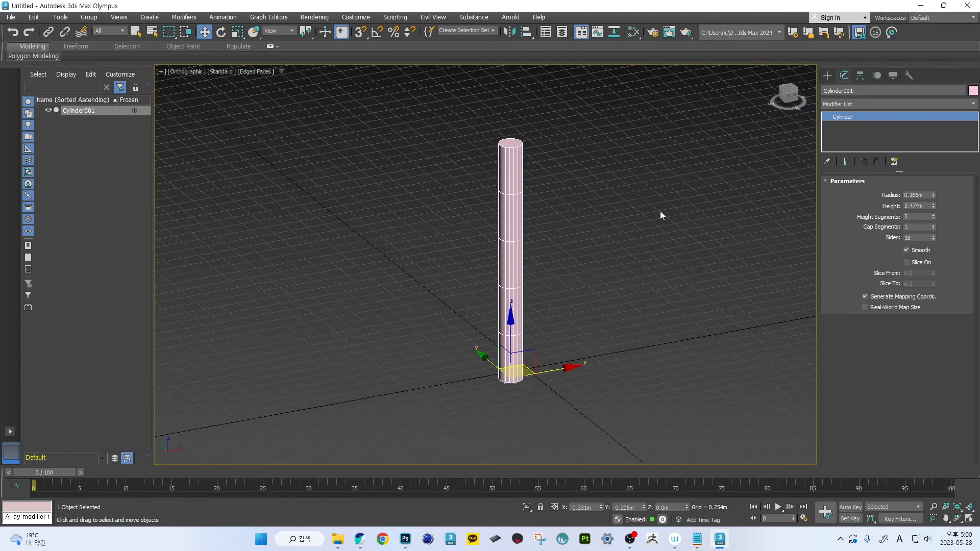
- Set the cylinder's height segments to 7 and its sides to 9
click(932, 213)
click(933, 213)
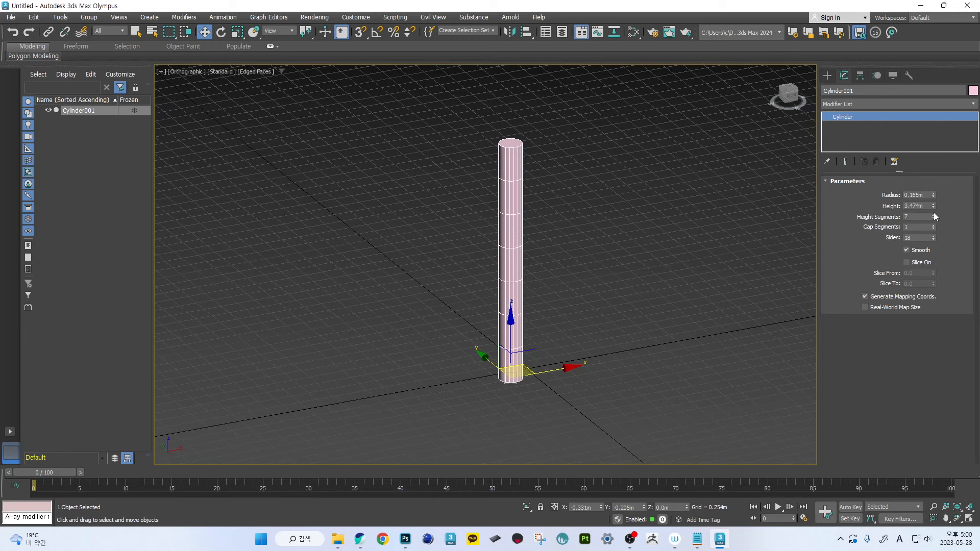
click(933, 239)
click(933, 239)
click(933, 239)
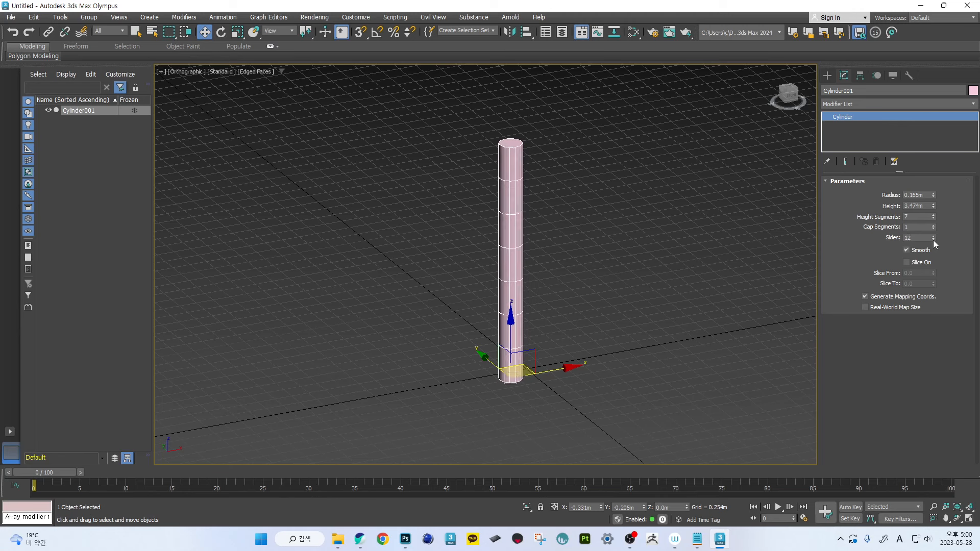
click(933, 239)
middle_drag(655, 273, 662, 276)
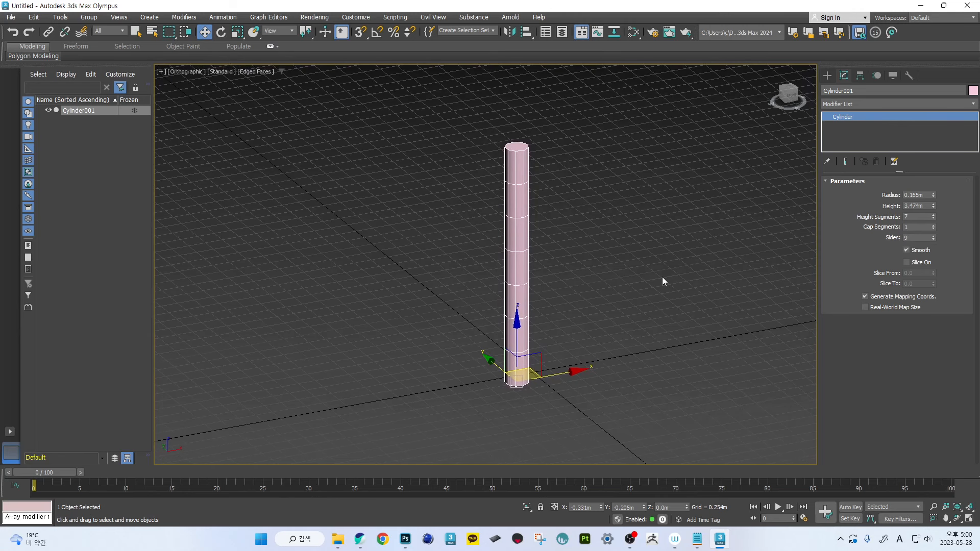
middle_drag(544, 265, 555, 260)
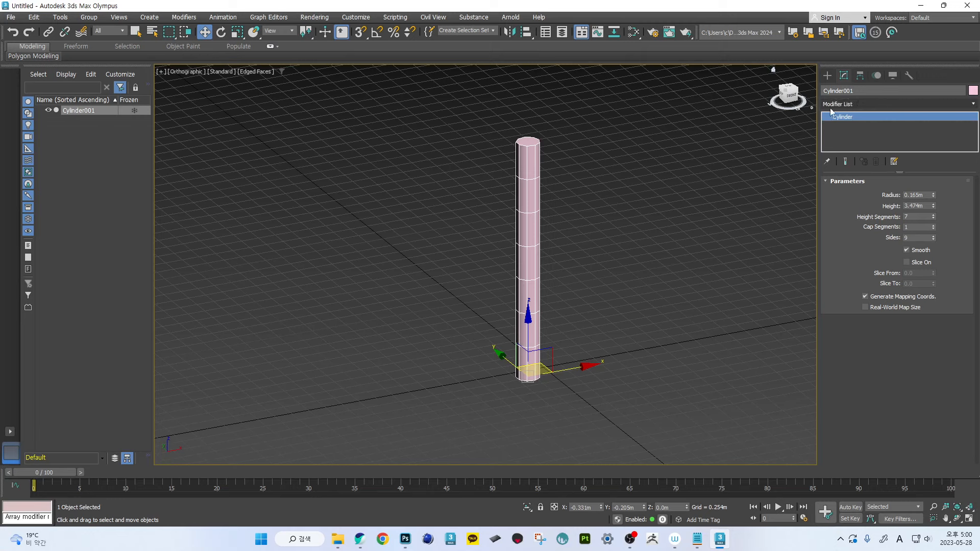
- Browse the available modifiers, search for those matching "b", and apply Bend to the cylinder
click(974, 104)
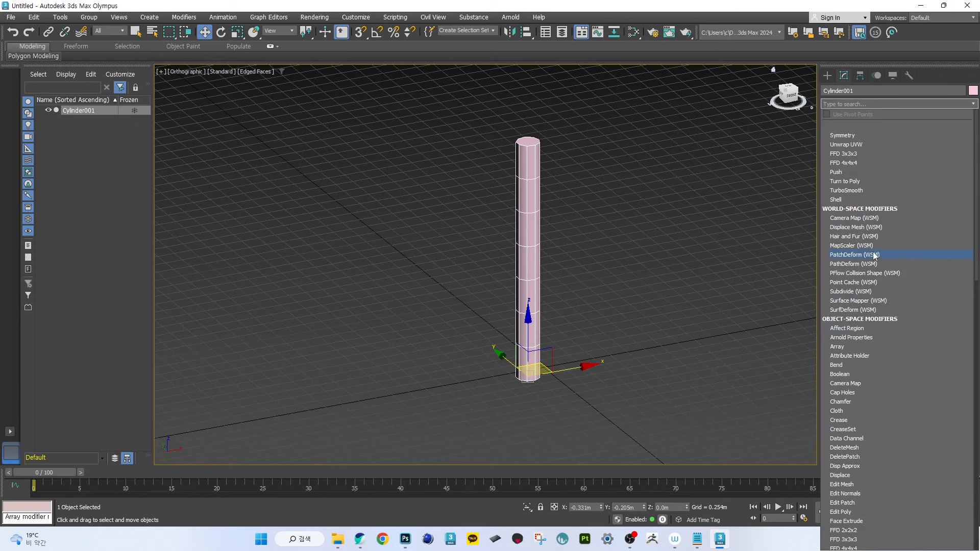
scroll(873, 253, down, 20)
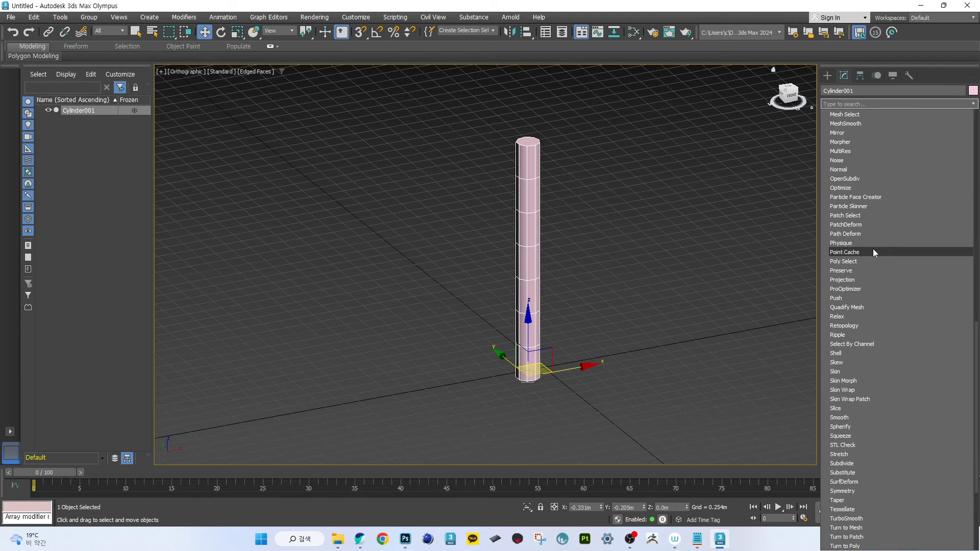
scroll(873, 252, up, 20)
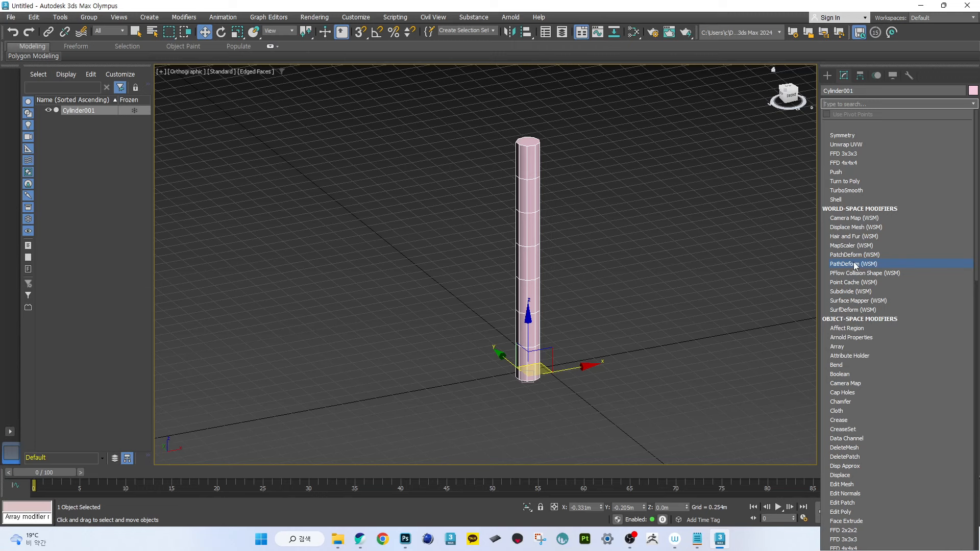
text(b)
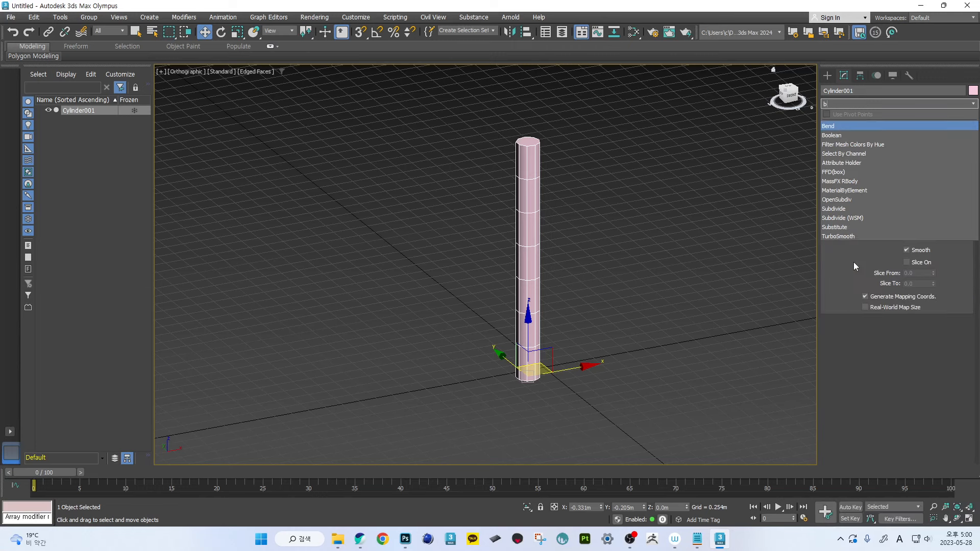
click(828, 126)
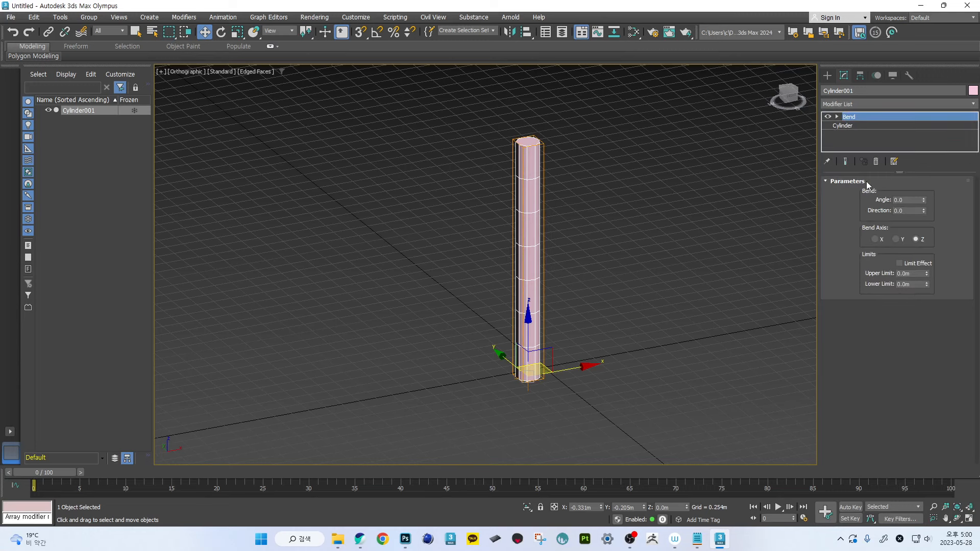
- Examine the Gizmo and Center sub-levels of the Bend modifier and collapse them again
click(837, 117)
click(836, 117)
click(837, 117)
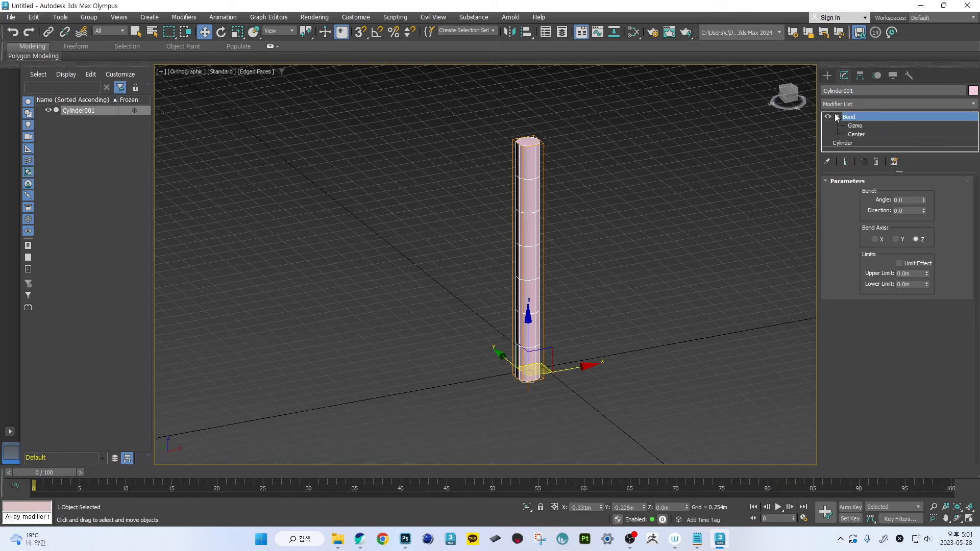
click(837, 117)
- Try bending the cylinder with an angle of 83.5 and a direction of 16.5, viewing the curve from different sides
drag(924, 199, 920, 110)
alt+middle_drag(718, 243, 675, 281)
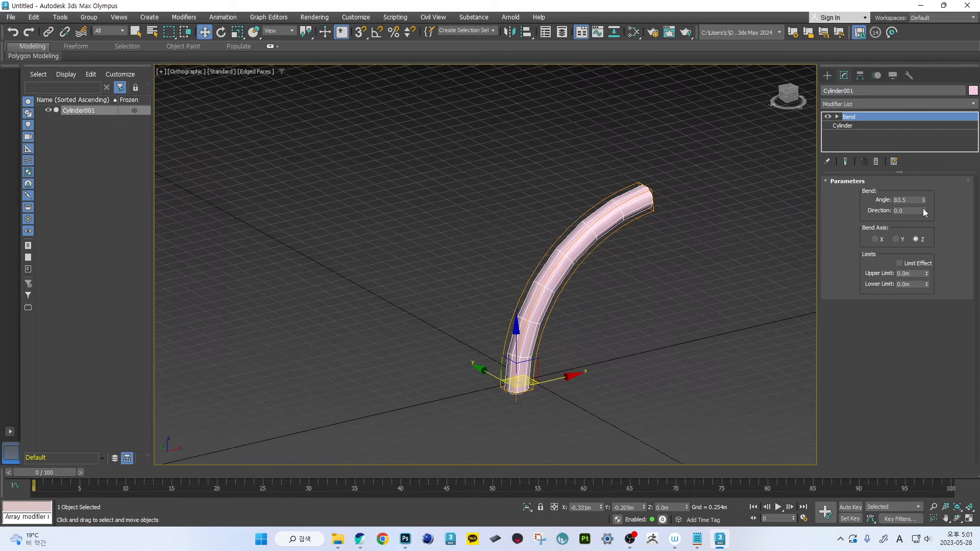
drag(923, 211, 898, 202)
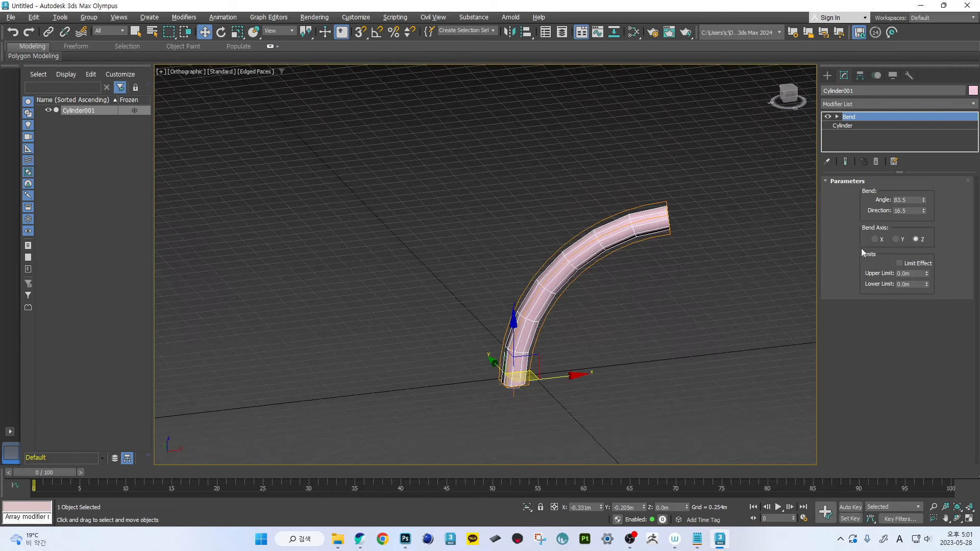
alt+middle_drag(767, 261, 717, 234)
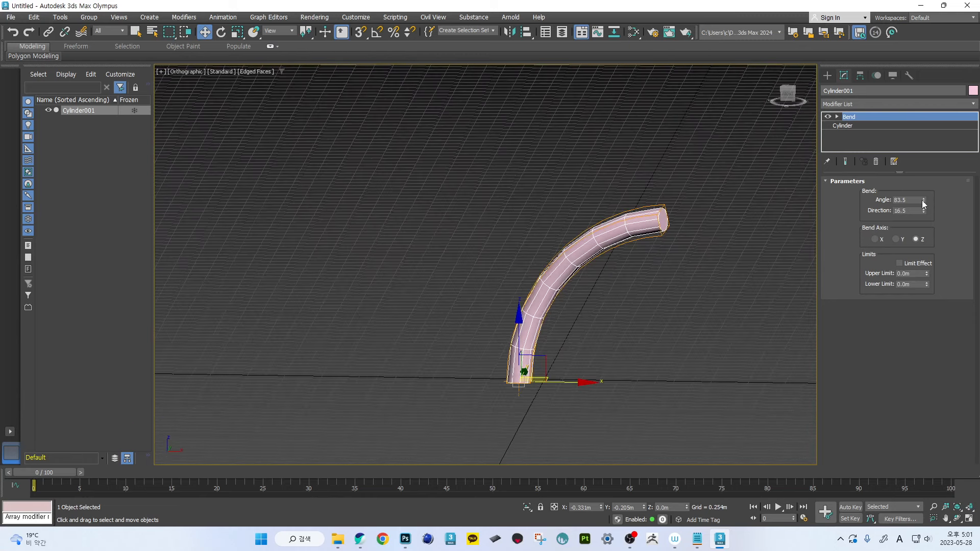
- Try a stronger bend on the cylinder and set the Bend angle to exactly 90
drag(923, 200, 922, 192)
text(90)
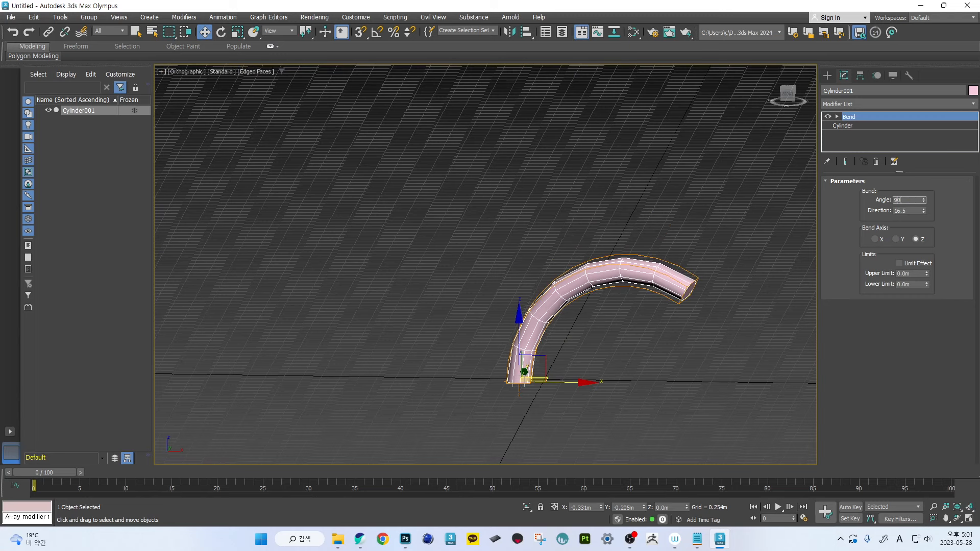
key(Return)
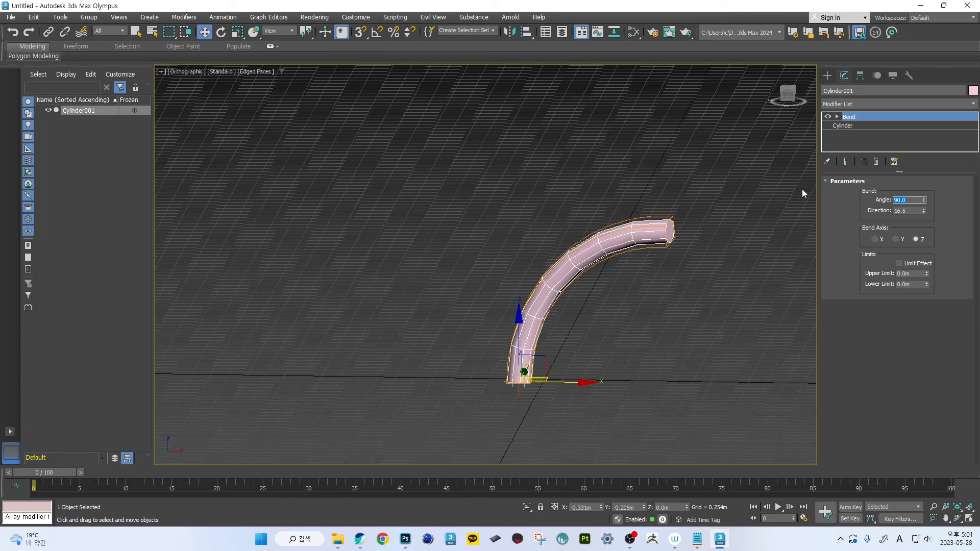
- Switch to the Front view and set the Bend direction to 0
click(789, 97)
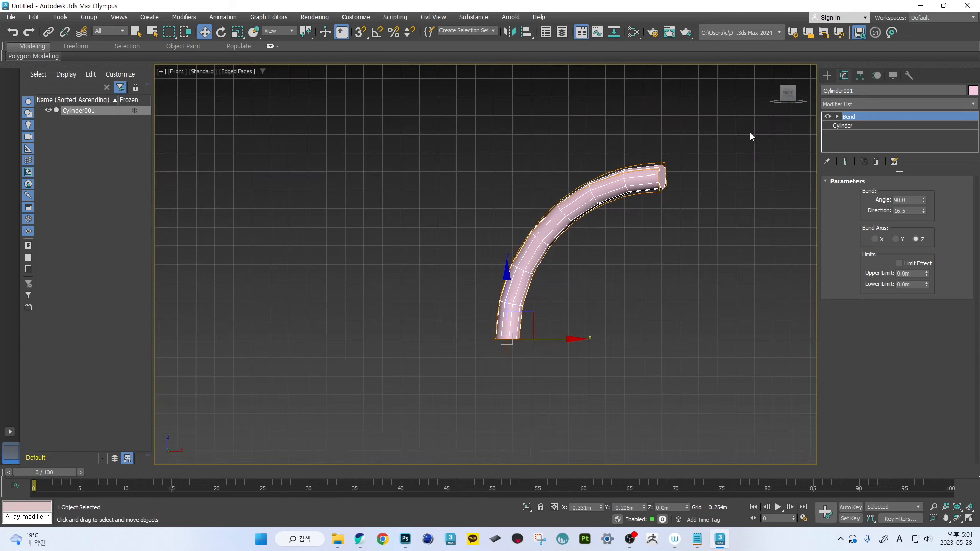
double_click(910, 208)
text(0)
key(Return)
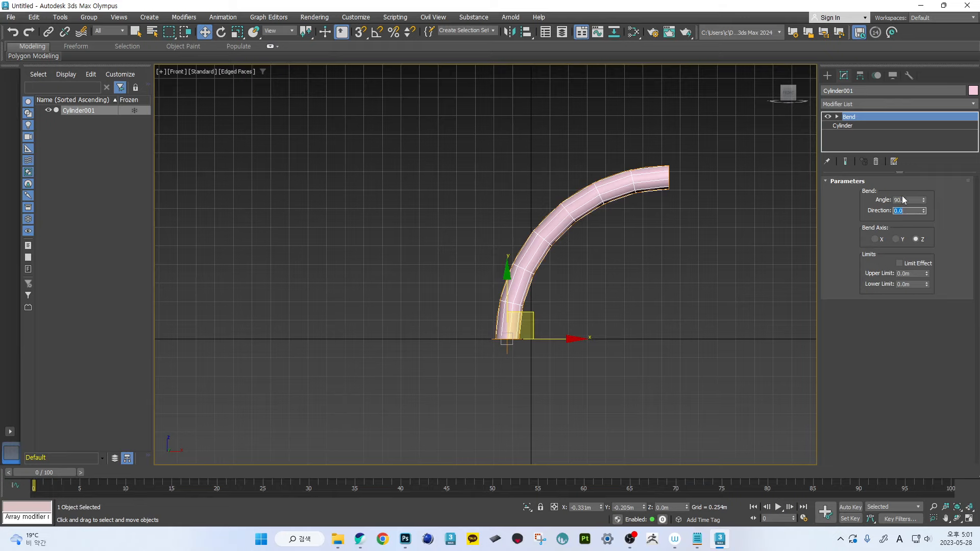
- Set the cylinder's Bend angle to 180
double_click(915, 200)
text(180)
key(Return)
scroll(679, 240, up, 3)
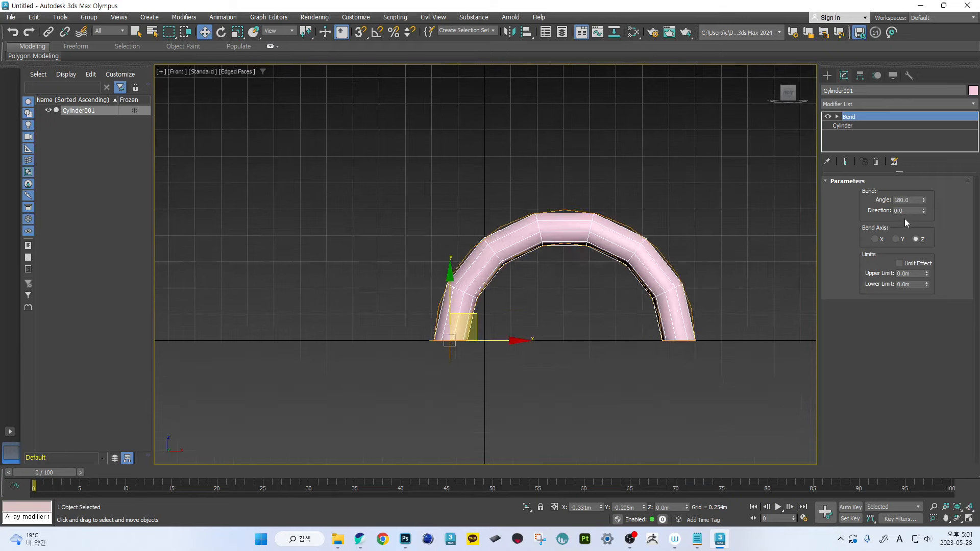
- Try a Bend angle of 360 on the cylinder and return the angle to 180
double_click(914, 200)
text(360)
key(Return)
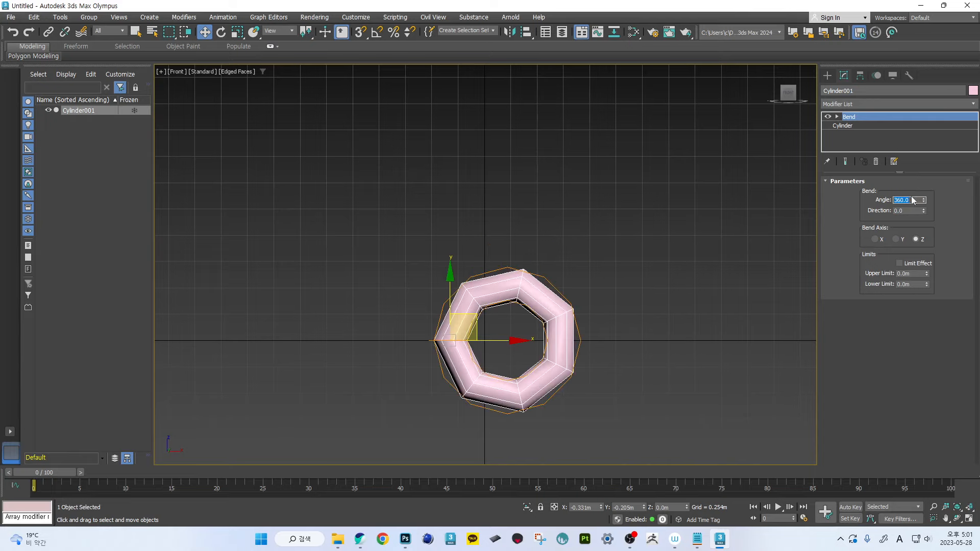
text(180)
key(Return)
scroll(632, 219, up, 2)
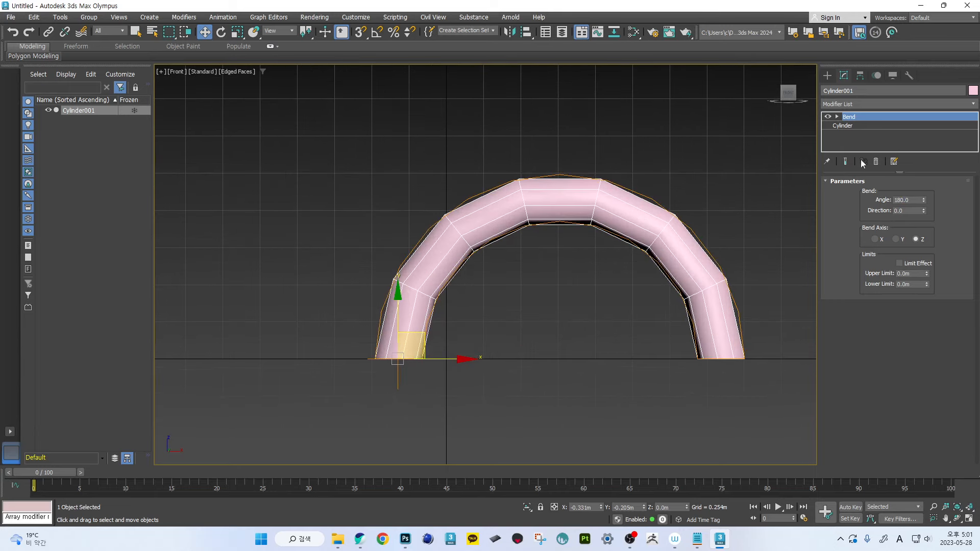
- Enlarge the modifier stack list and switch between the Bend and Cylinder levels to compare the bent and straight shapes
drag(871, 171, 868, 225)
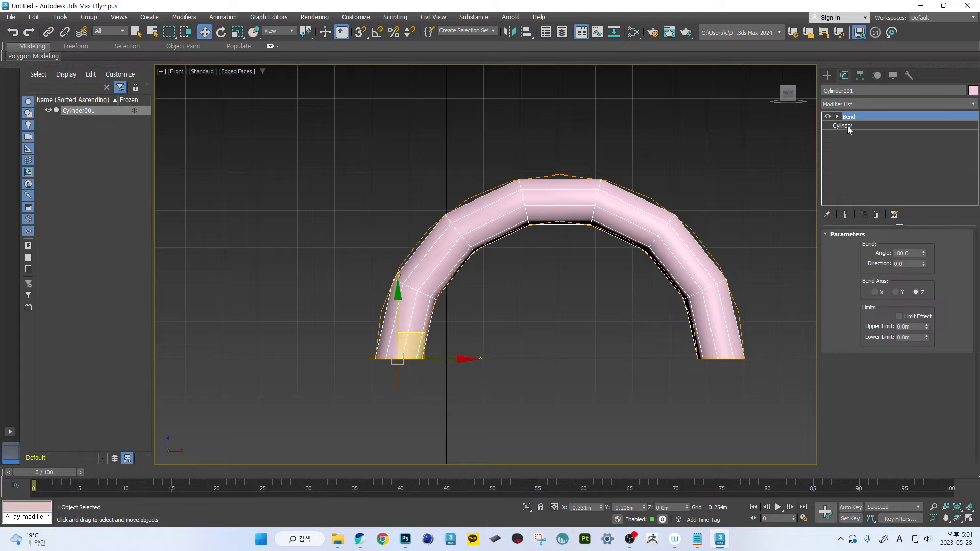
click(843, 125)
scroll(492, 179, down, 3)
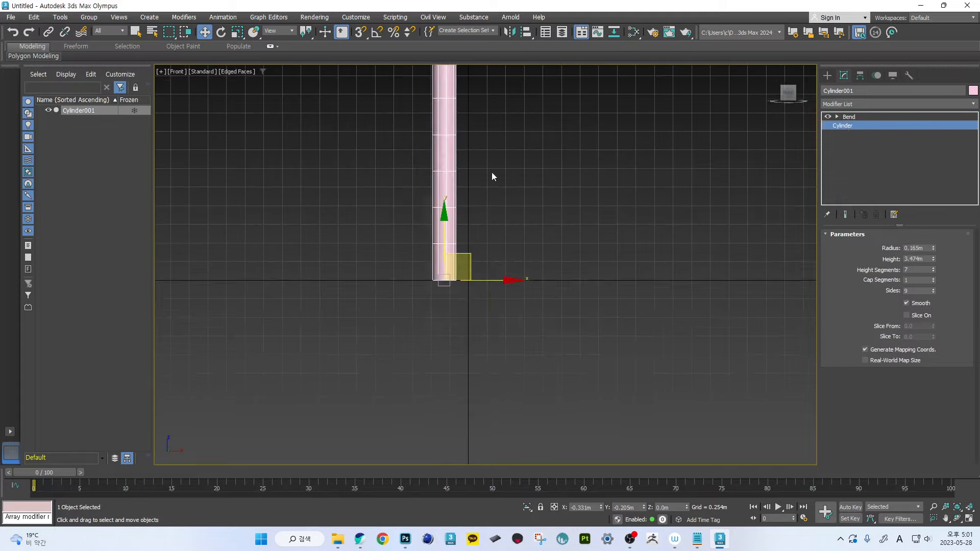
middle_drag(492, 179, 602, 236)
click(852, 116)
click(847, 125)
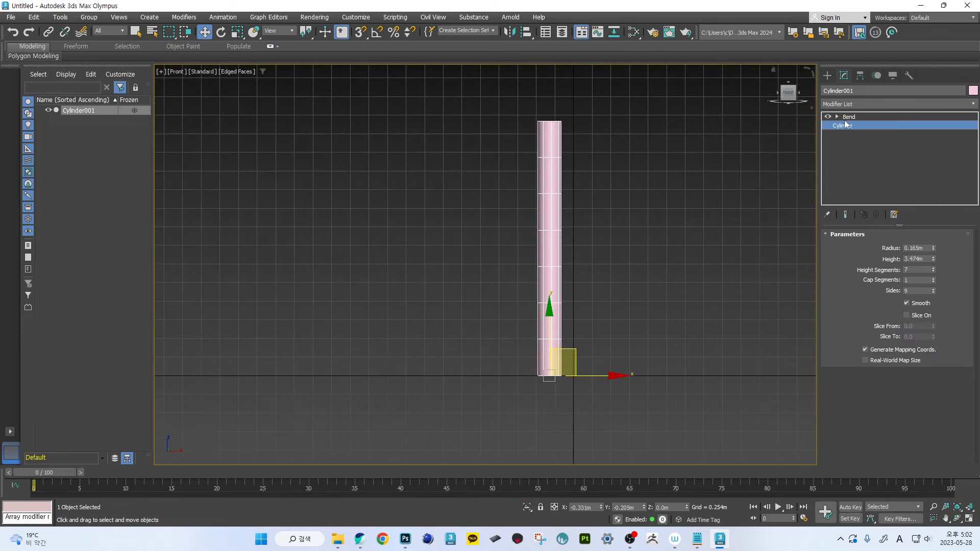
- Turn on Show End Result and switch between the Bend and Cylinder levels, finishing on the Cylinder level
click(847, 215)
scroll(658, 201, up, 4)
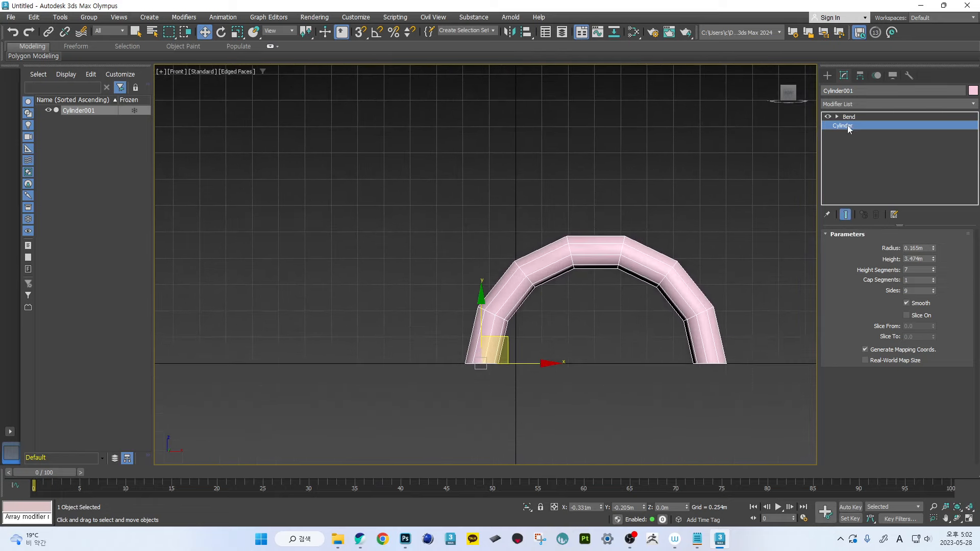
click(847, 117)
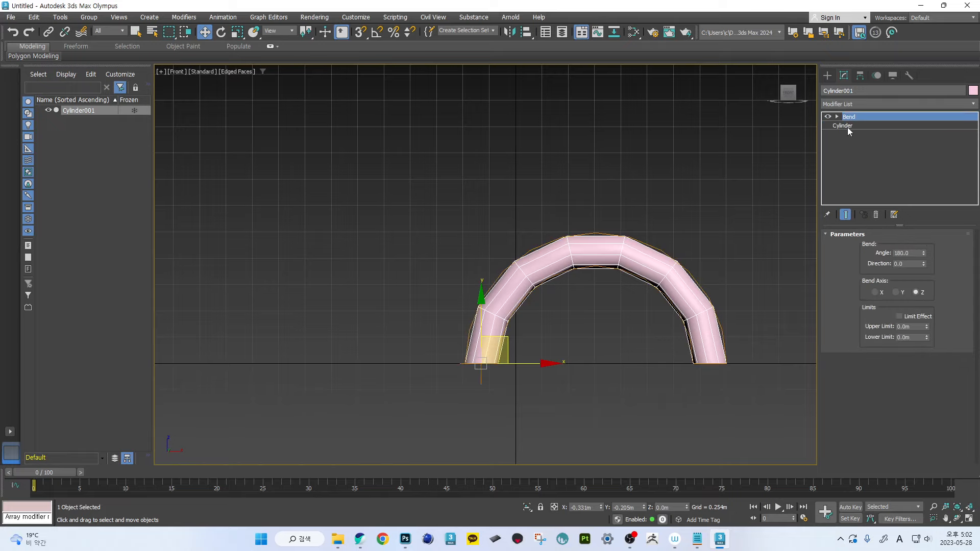
click(847, 126)
click(850, 120)
click(848, 125)
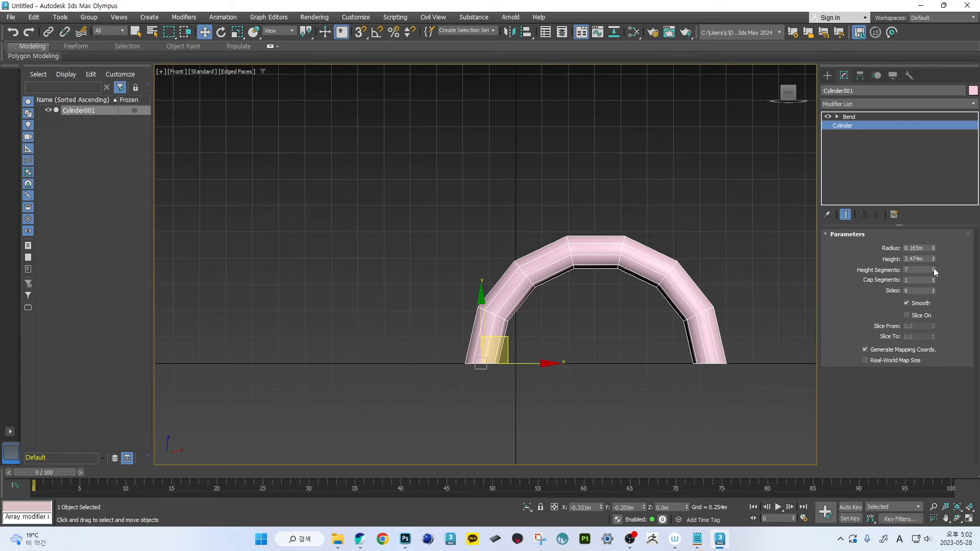
- Try Height Segments of 1 and 2 on the bent cylinder, checking each shape from an angle and from the front
drag(934, 269, 935, 293)
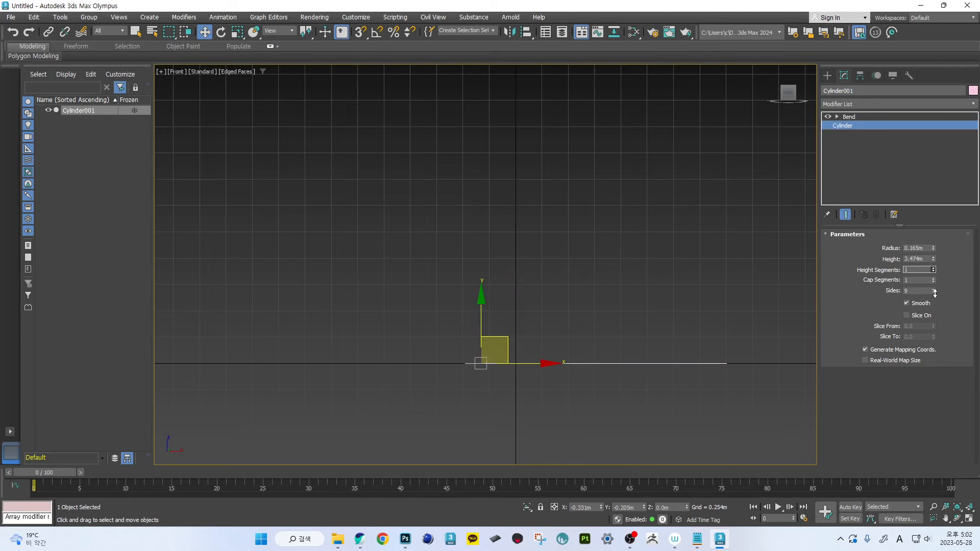
alt+middle_drag(713, 306, 591, 361)
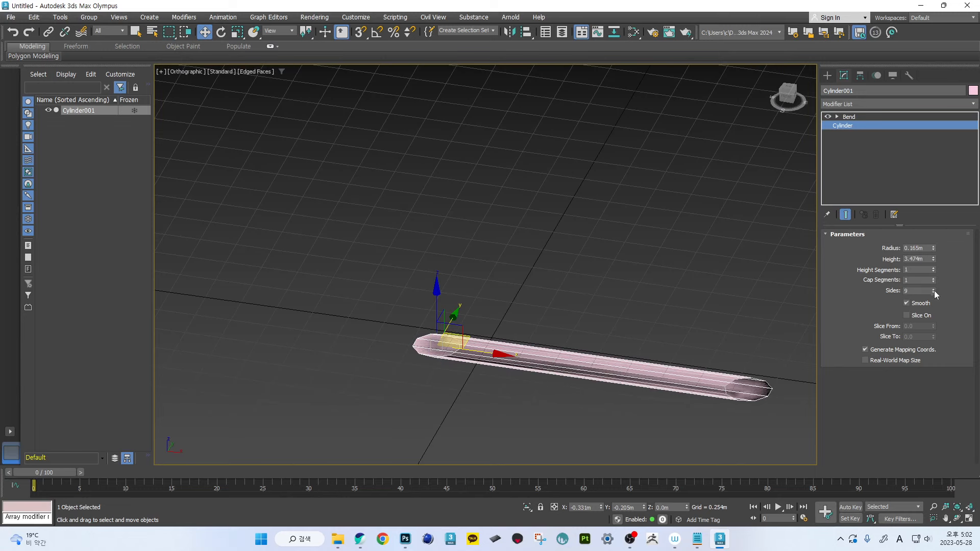
click(933, 268)
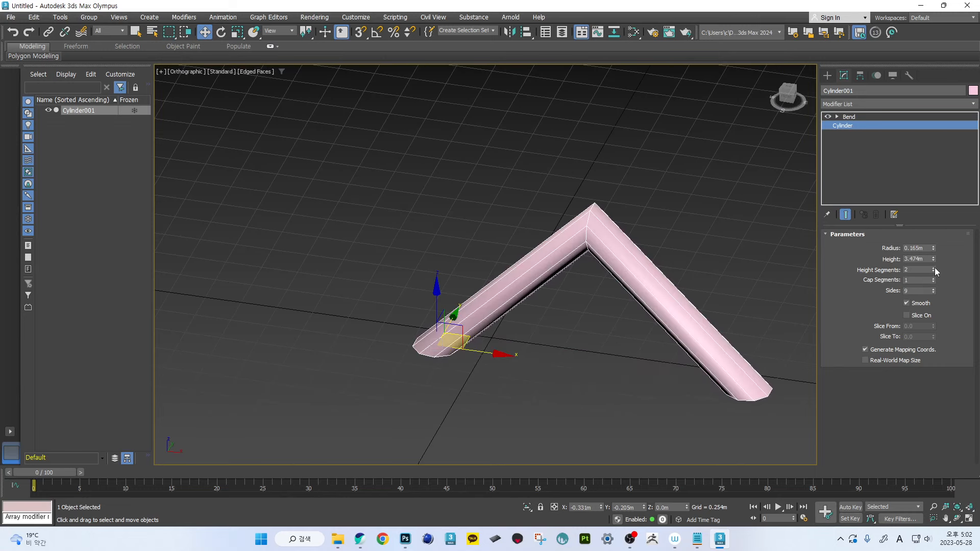
alt+middle_drag(714, 262, 594, 223)
alt+middle_drag(521, 286, 654, 258)
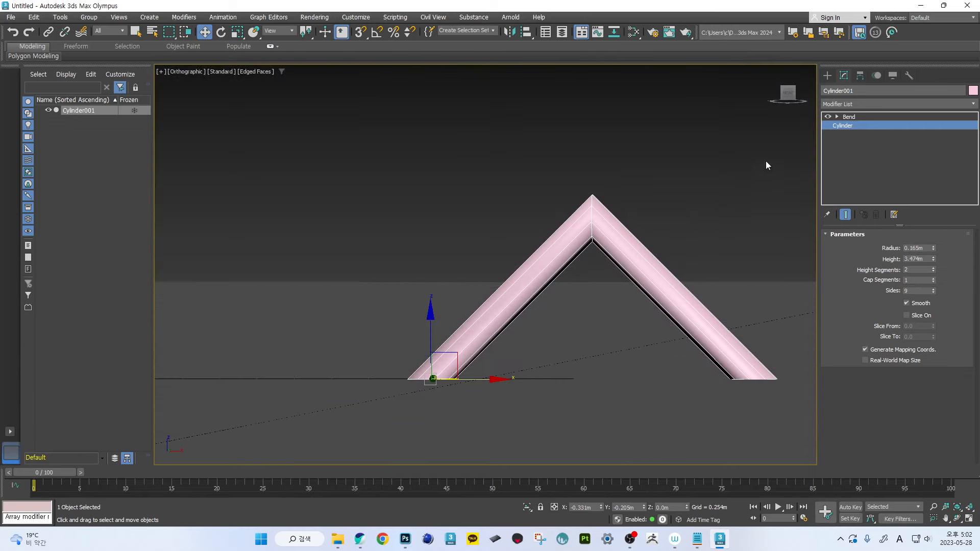
click(786, 97)
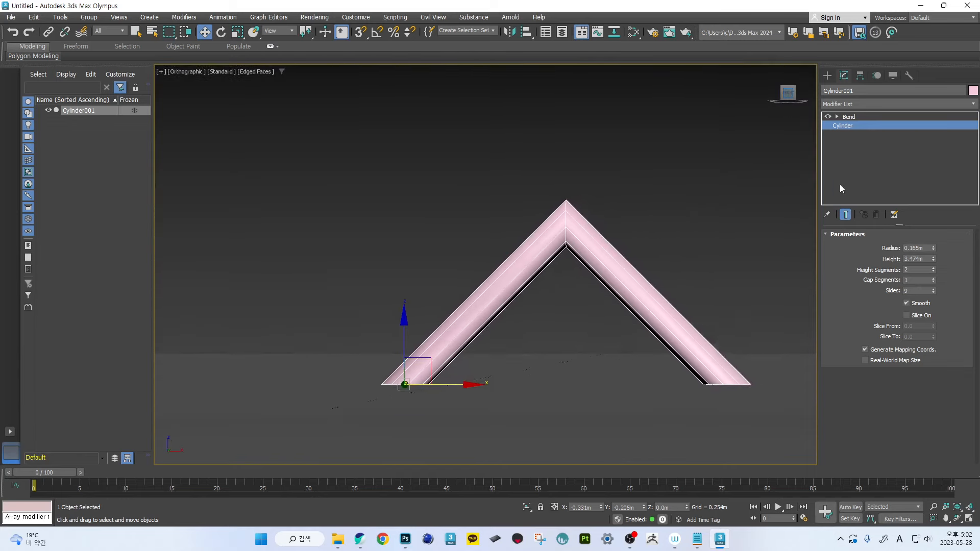
- Set the bent cylinder's radius to 0.167 m and raise its Height Segments step by step to 15
click(932, 246)
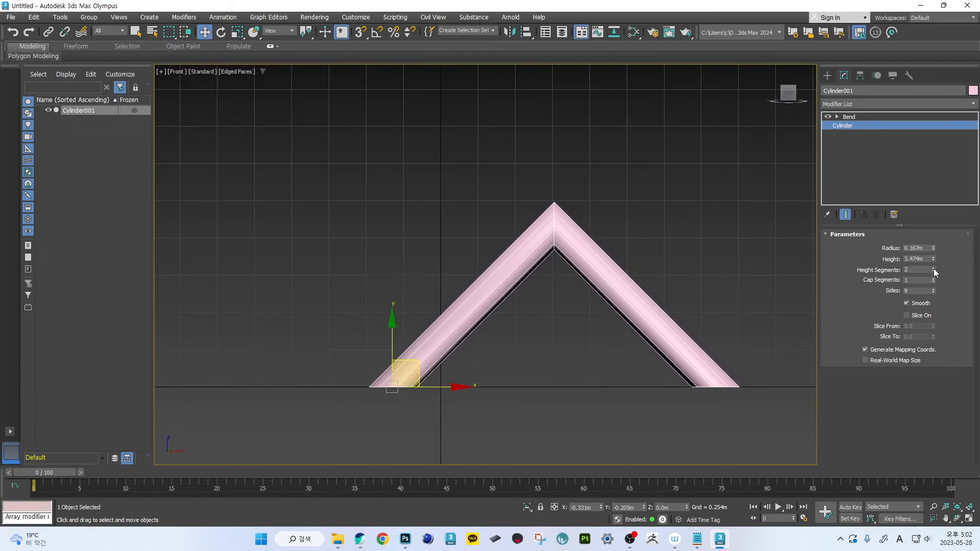
click(933, 268)
click(932, 268)
click(933, 269)
click(933, 269)
click(932, 269)
click(933, 268)
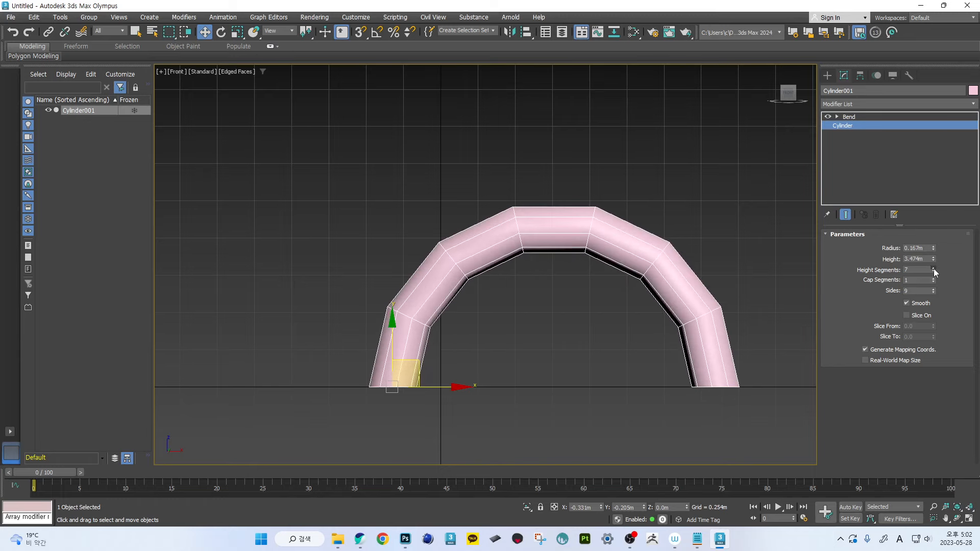
click(933, 268)
click(933, 269)
click(933, 268)
click(933, 269)
click(933, 269)
click(933, 268)
click(932, 268)
click(933, 268)
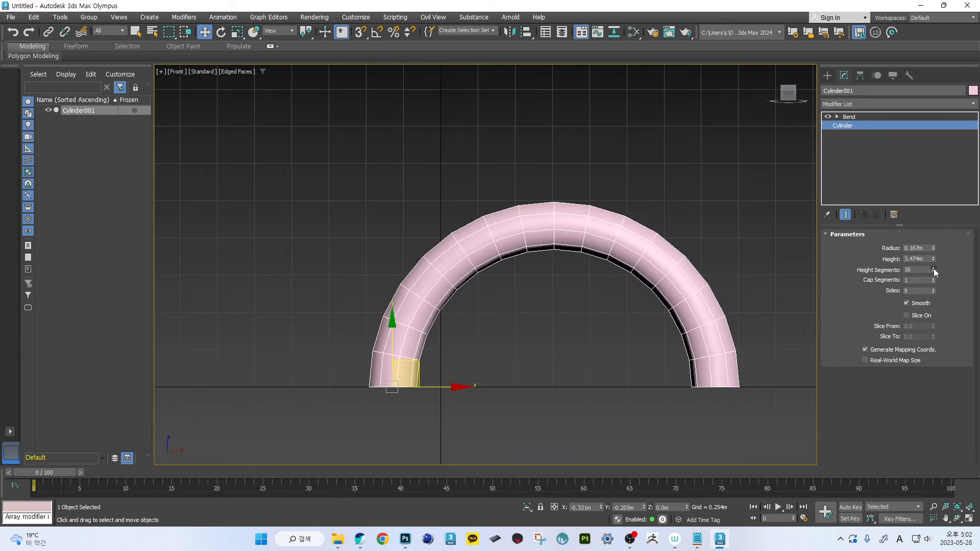
- Try reducing the bent cylinder's Height Segments to 10
click(933, 271)
click(932, 271)
click(932, 271)
click(932, 271)
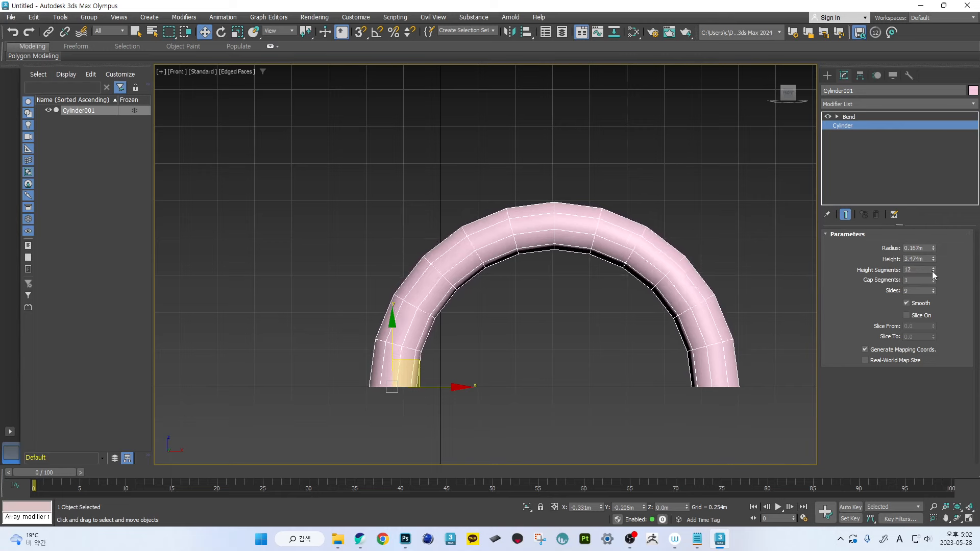
click(933, 271)
click(932, 271)
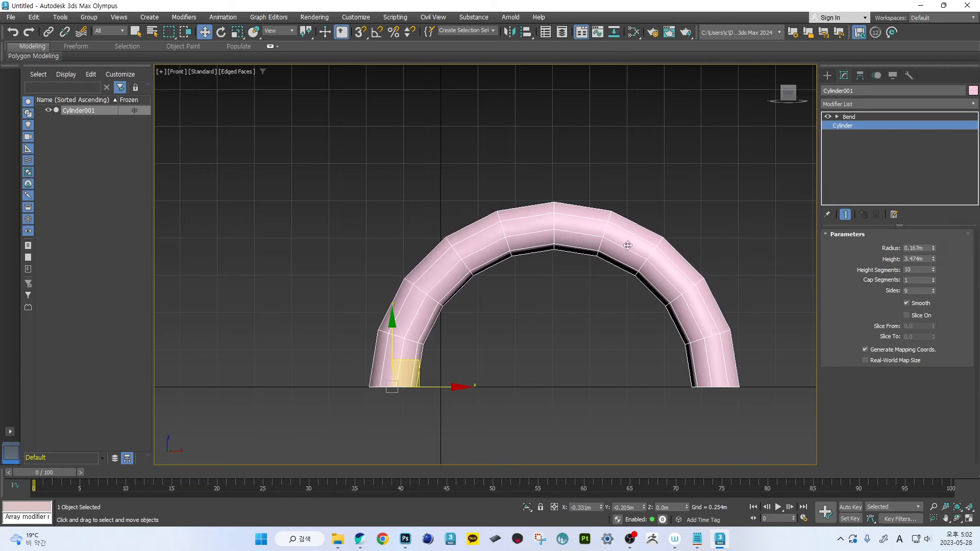
- Set the bent cylinder's Height Segments to 16 and expand the Bend modifier's sub-levels
mouse_move(932, 271)
mouse_down()
mouse_move(937, 249)
mouse_move(924, 267)
mouse_up()
alt+middle_drag(595, 304, 663, 261)
click(934, 268)
scroll(663, 261, down, 3)
middle_drag(587, 280, 621, 217)
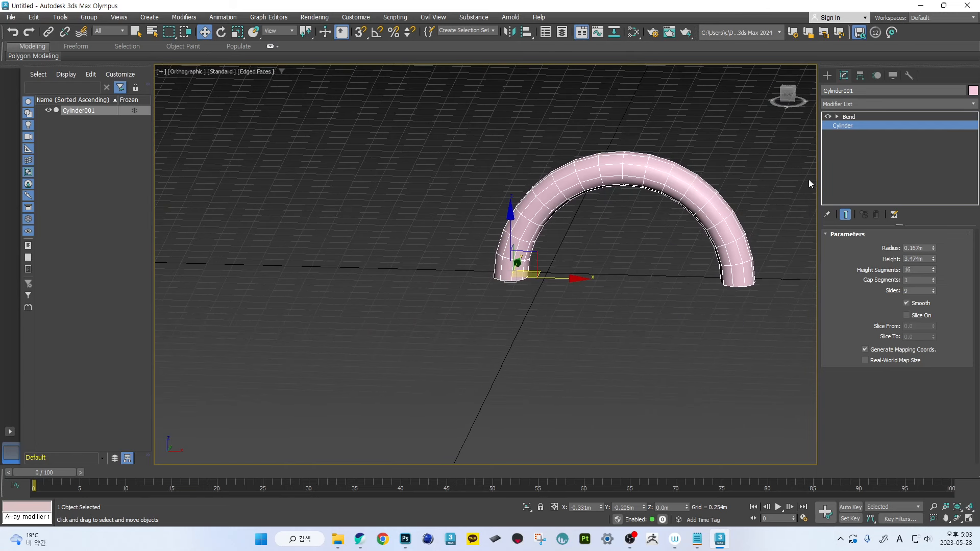
click(844, 118)
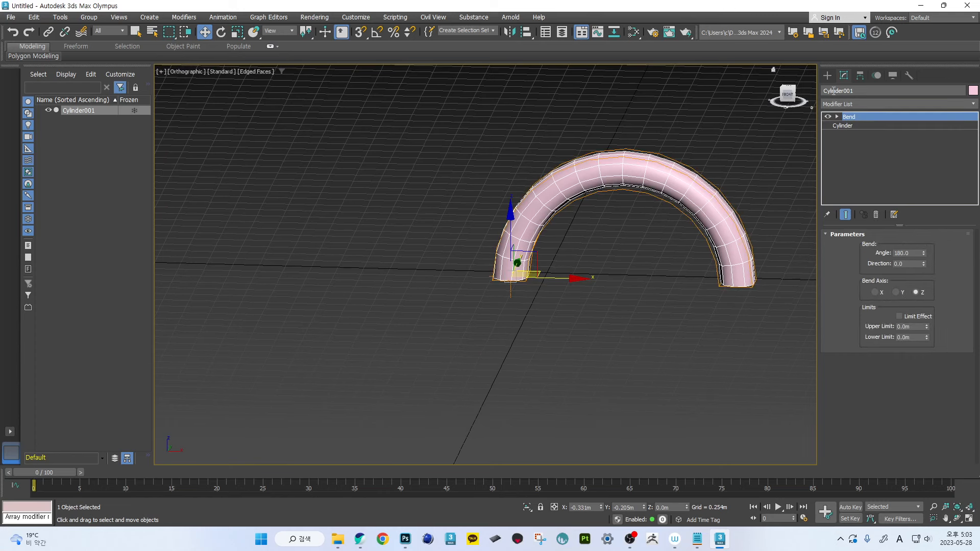
click(838, 117)
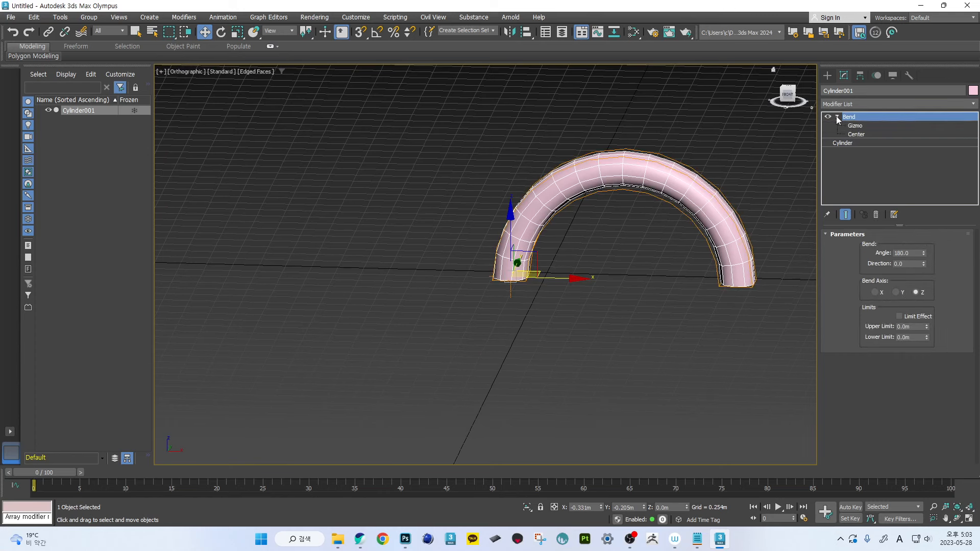
- Create a second cylinder beside the arch, with a radius of about 0.34 m and a height of about 1.45 m
click(827, 75)
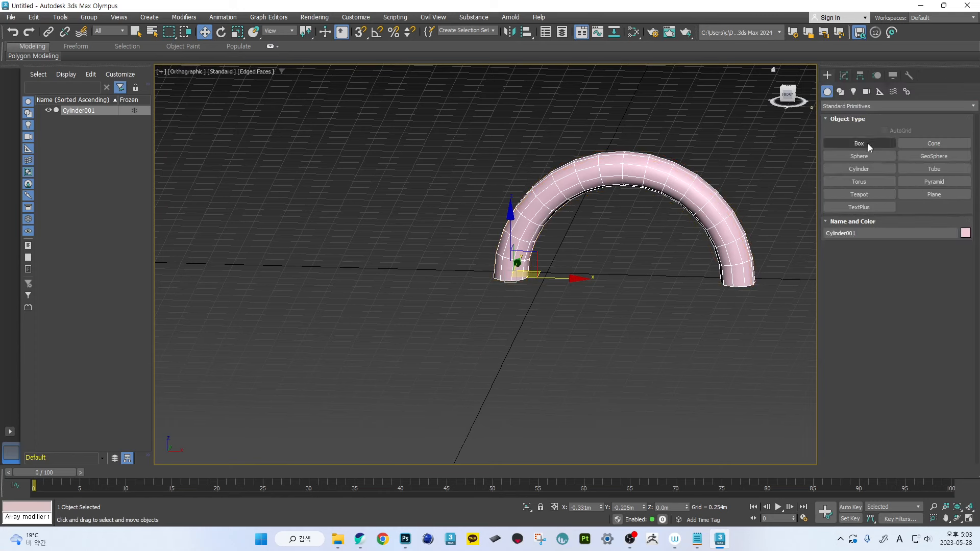
click(865, 171)
middle_drag(514, 276, 572, 273)
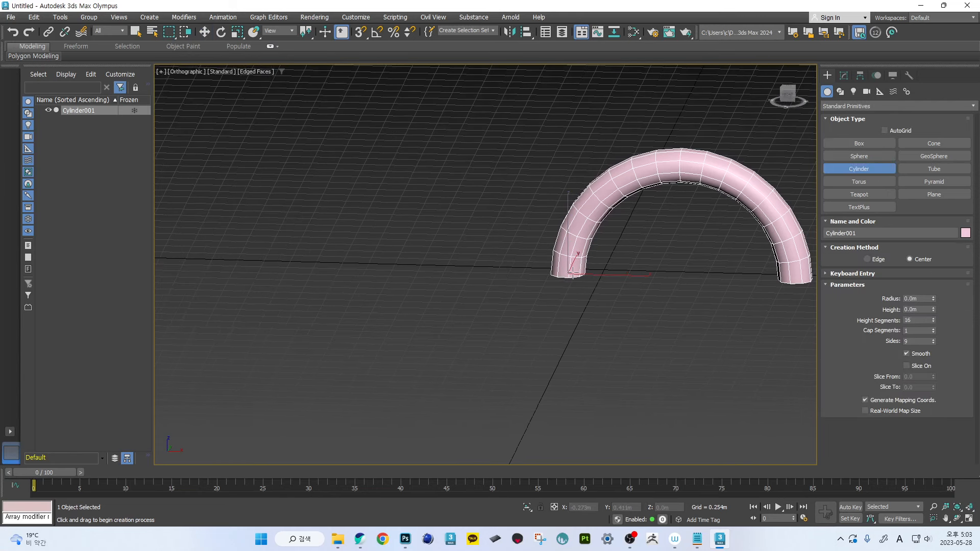
mouse_move(421, 301)
mouse_down()
mouse_move(435, 308)
mouse_move(422, 306)
mouse_up()
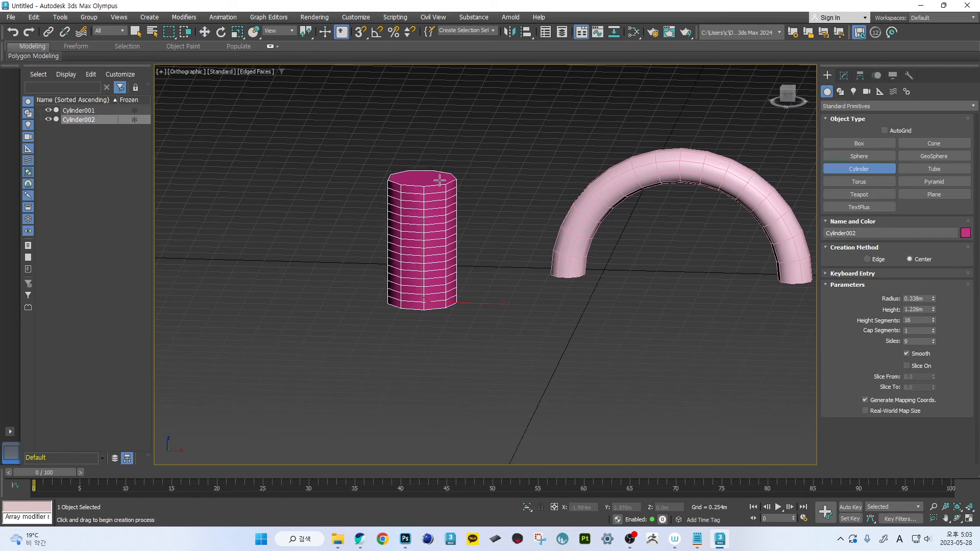
click(442, 159)
middle_drag(421, 195, 434, 237)
scroll(443, 225, up, 3)
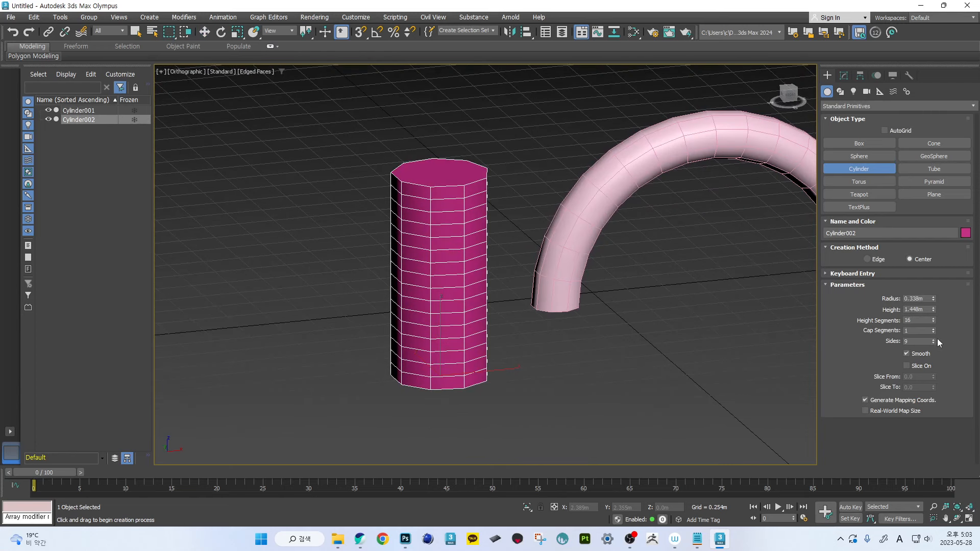
alt+middle_drag(634, 321, 628, 321)
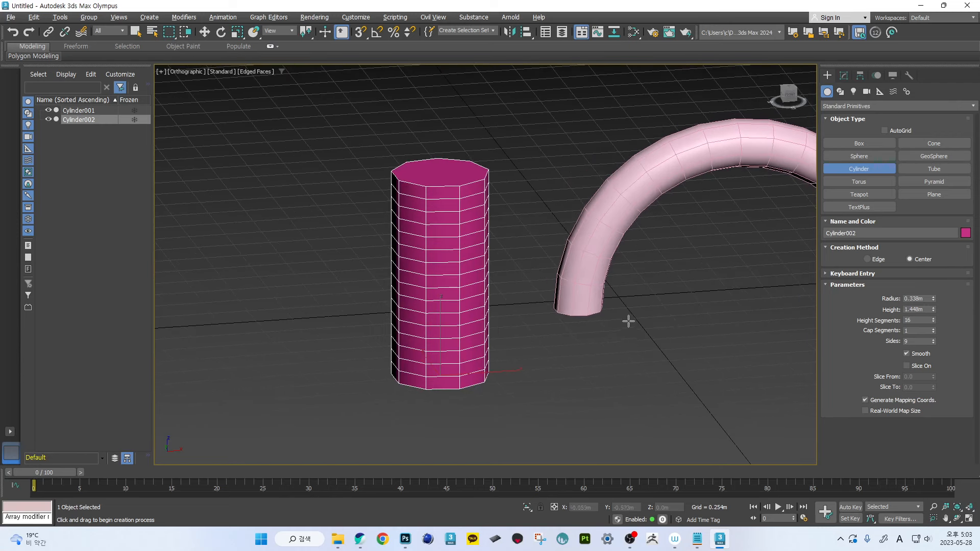
- Set the new cylinder to 11 sides and 6 height segments, and finish creating cylinders
click(933, 338)
click(933, 339)
click(932, 321)
click(933, 321)
click(933, 321)
click(933, 321)
click(933, 320)
click(933, 319)
click(933, 319)
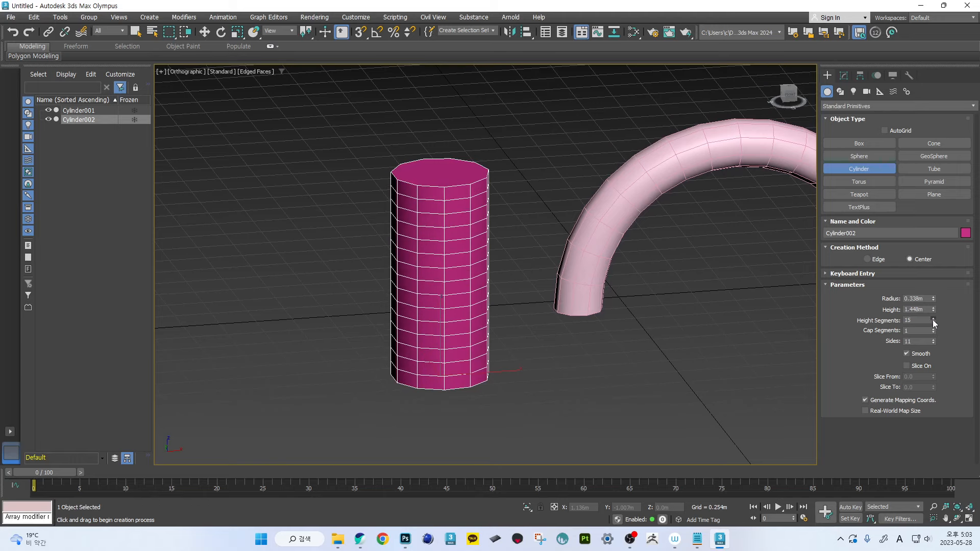
click(933, 318)
drag(933, 319, 932, 325)
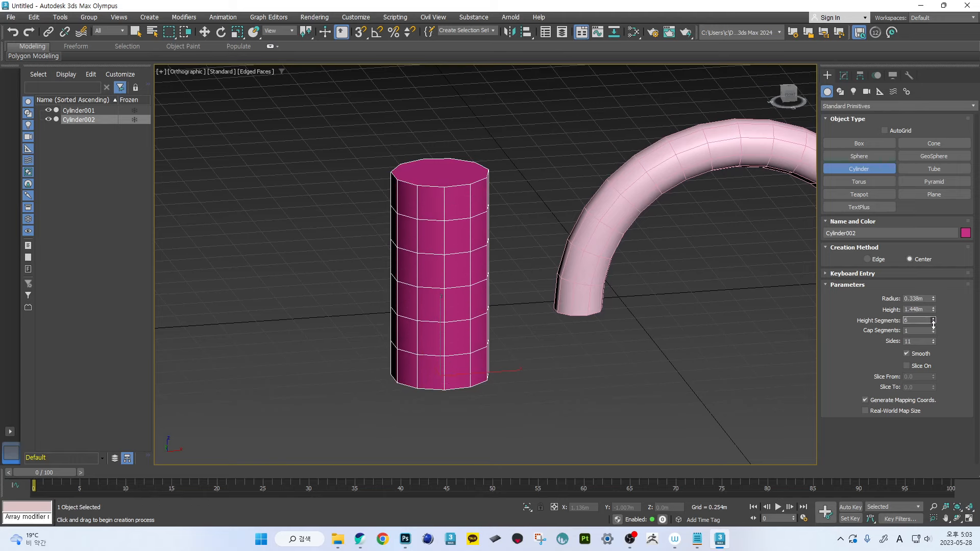
scroll(610, 285, down, 2)
key(w)
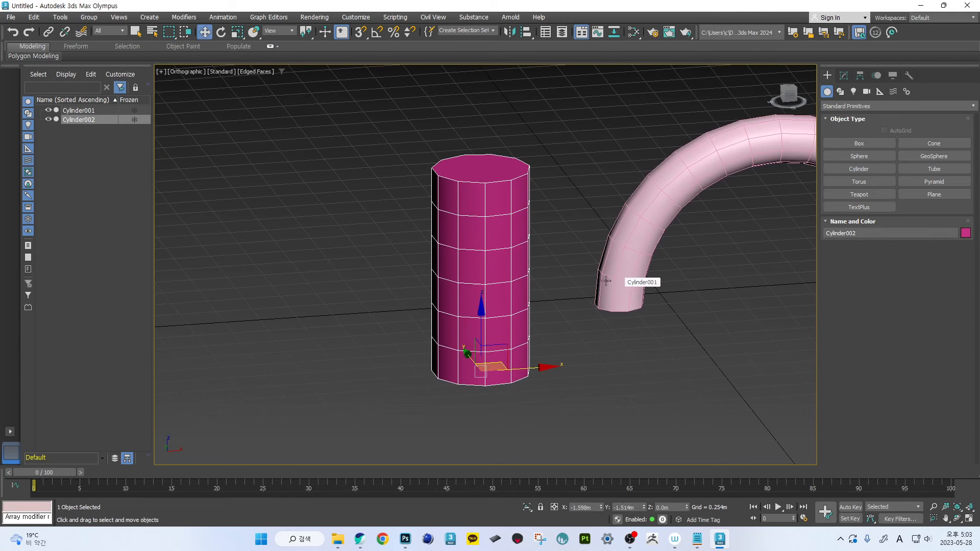
- Apply a Taper modifier to the second cylinder
scroll(613, 280, down, 1)
alt+middle_drag(571, 204, 638, 205)
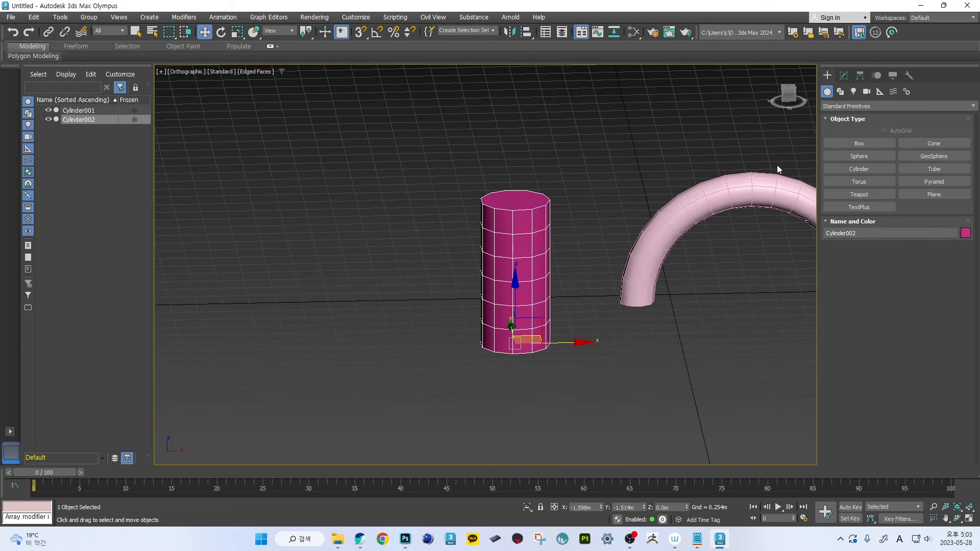
click(844, 76)
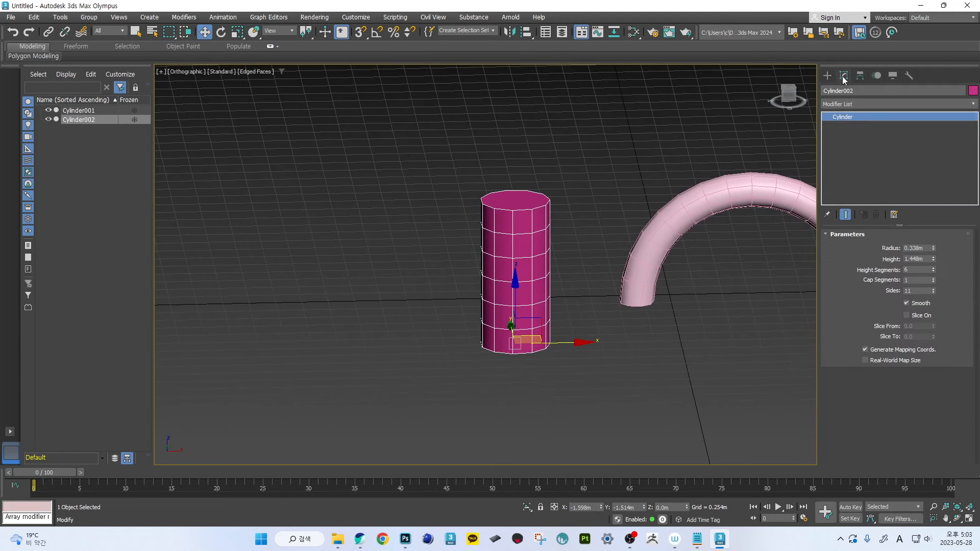
click(874, 107)
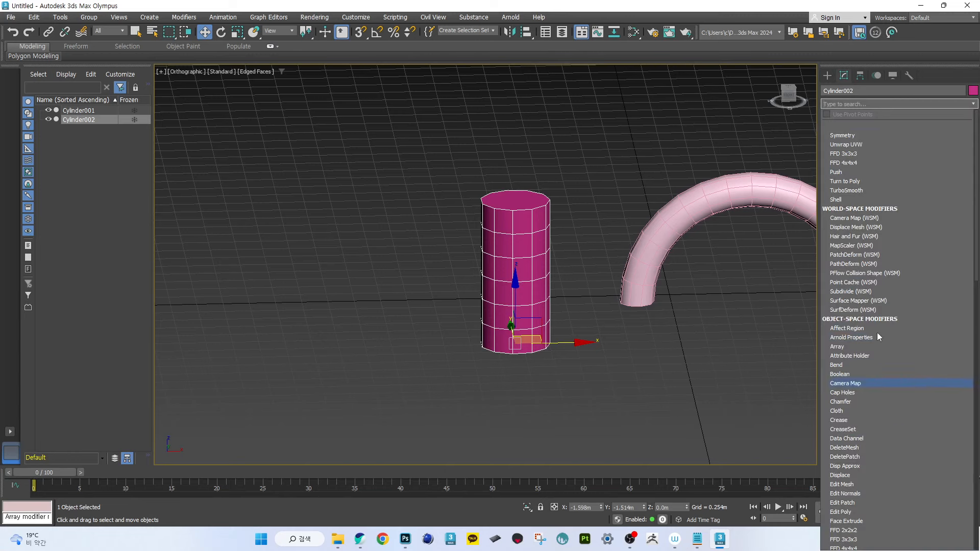
text(t)
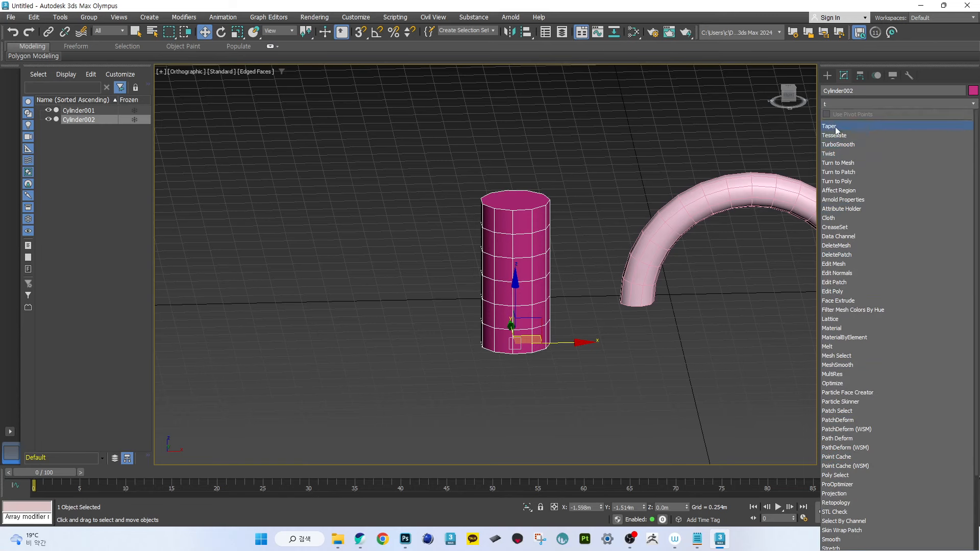
click(837, 127)
scroll(549, 245, up, 3)
mouse_move(454, 243)
alt+middle_down()
mouse_move(481, 247)
mouse_move(451, 247)
alt+middle_up()
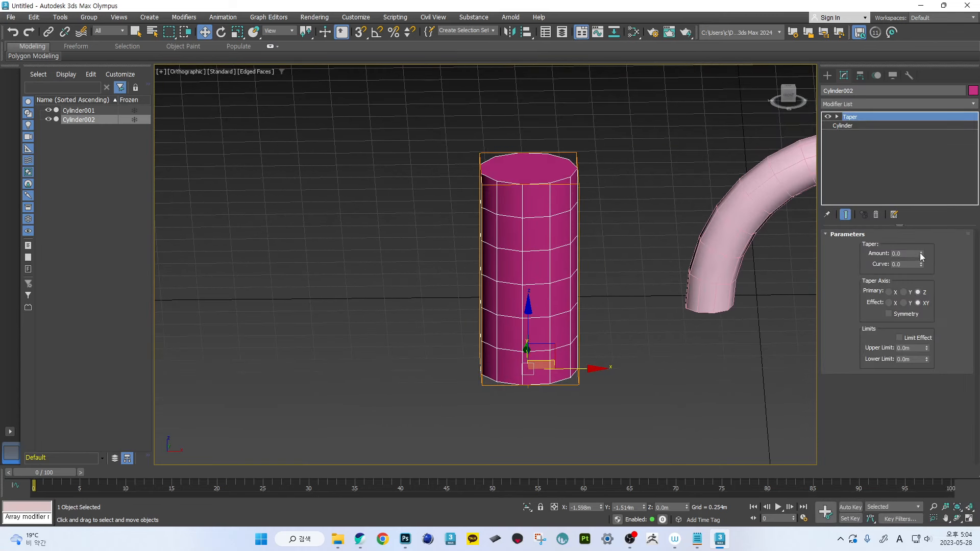
- Set the second cylinder's Taper modifier to an Amount of -0.04 and a Curve of -1.6, narrowing its middle
drag(921, 254, 904, 109)
alt+middle_drag(783, 204, 741, 213)
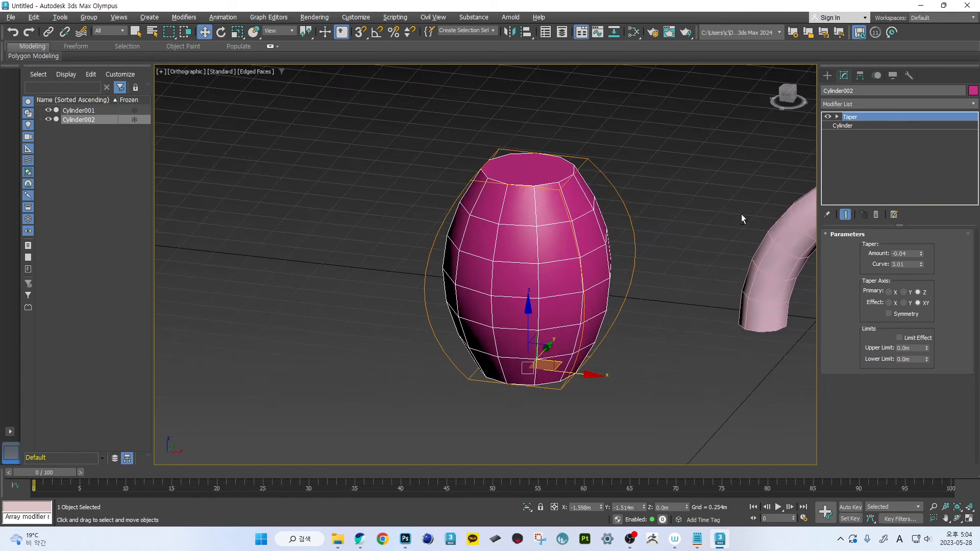
drag(921, 265, 840, 457)
alt+middle_drag(784, 426, 689, 384)
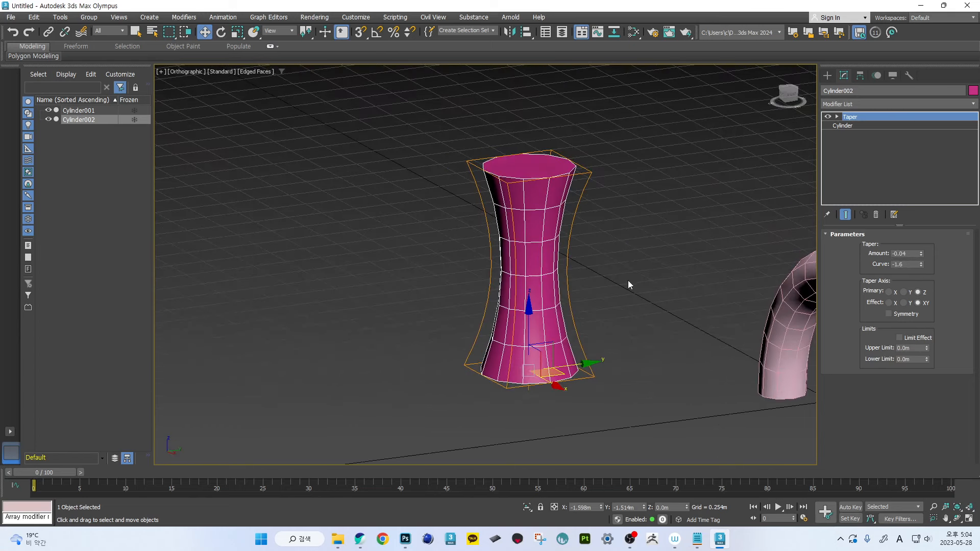
scroll(628, 278, up, 3)
scroll(621, 275, down, 3)
alt+middle_drag(592, 258, 740, 189)
scroll(682, 204, down, 2)
middle_drag(740, 189, 654, 207)
scroll(654, 213, up, 2)
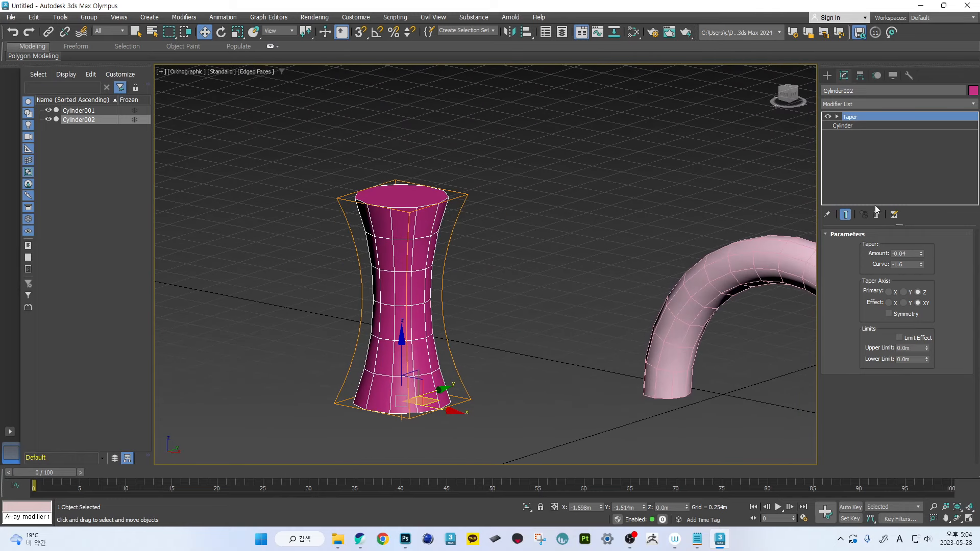
- Expand the Taper modifier's sub-levels and compare the cylinder with the Taper effect switched off and on
click(837, 117)
middle_drag(497, 225, 524, 227)
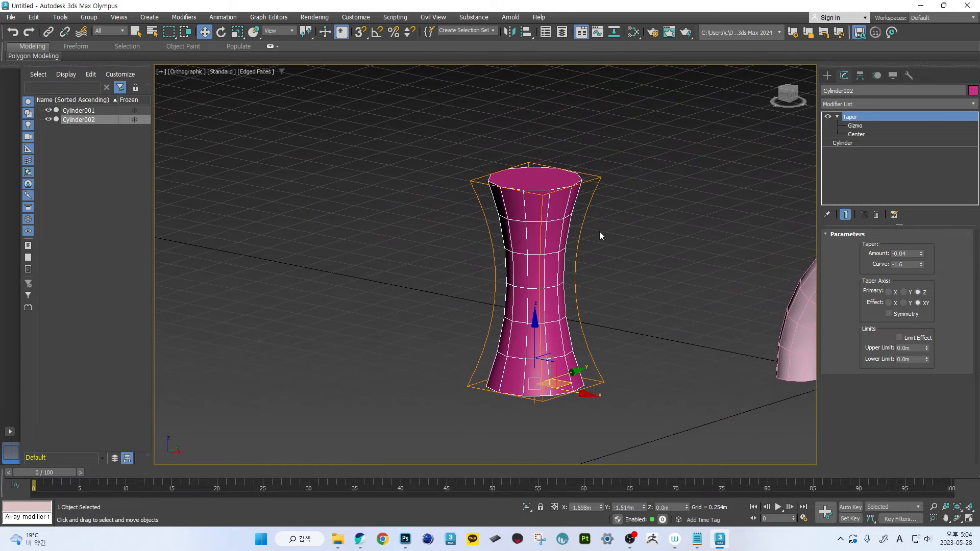
alt+middle_drag(599, 231, 606, 234)
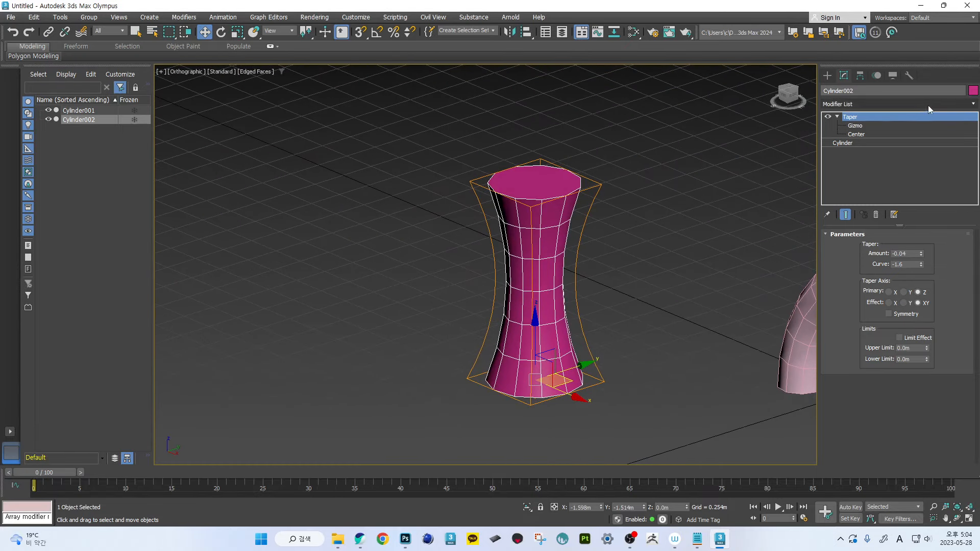
click(971, 105)
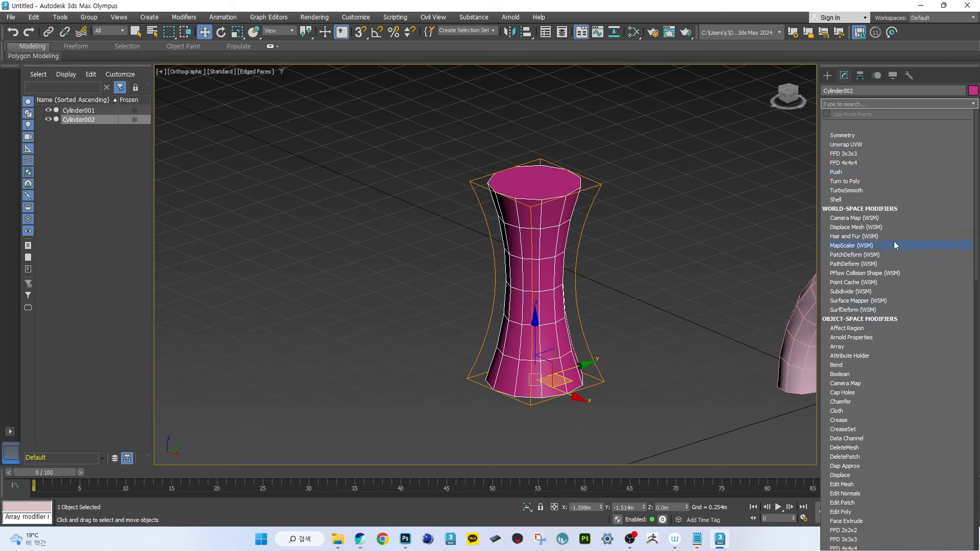
click(741, 173)
click(829, 117)
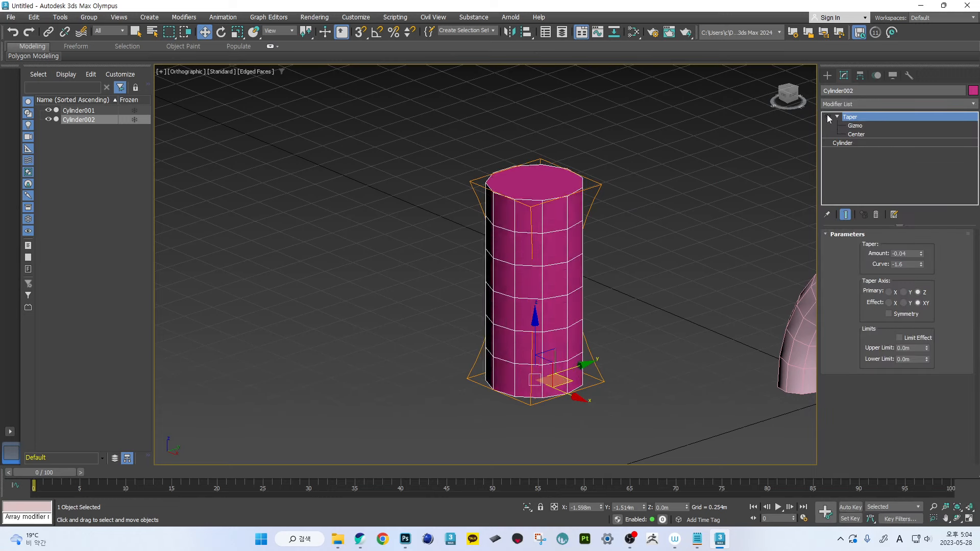
click(828, 117)
- Apply a Bend modifier above the Taper, try an angle of 82, and reduce the angle to 0.5
click(973, 106)
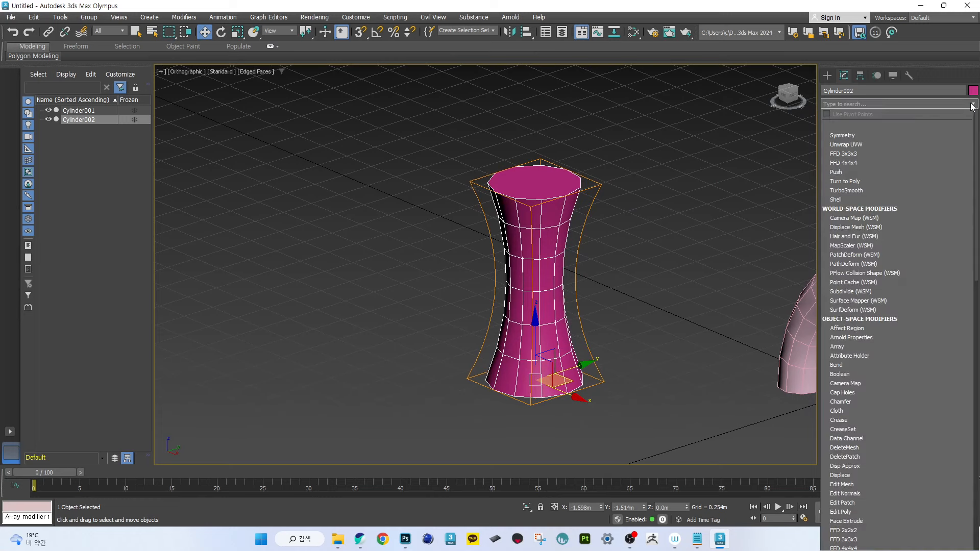
text(b)
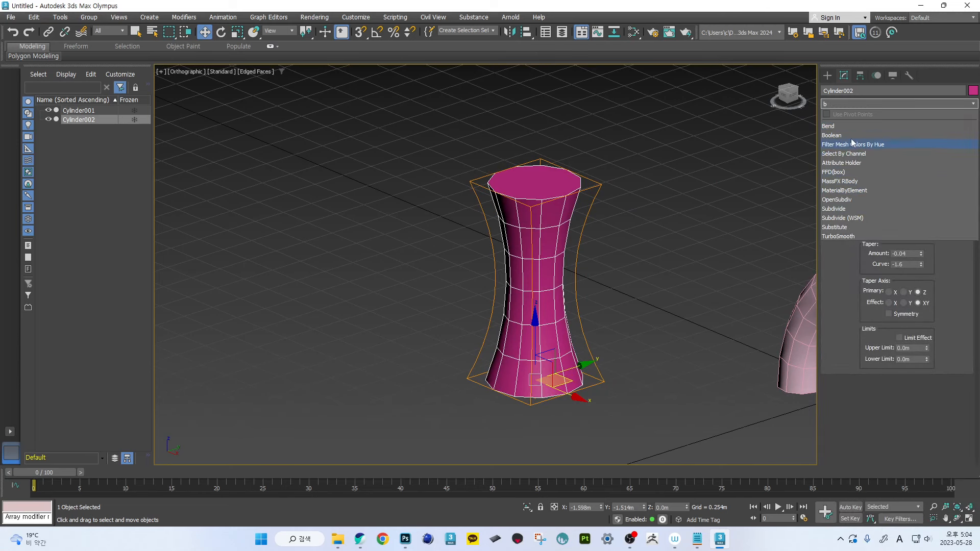
click(841, 129)
middle_drag(577, 257, 616, 268)
drag(923, 253, 906, 166)
alt+middle_drag(638, 248, 890, 219)
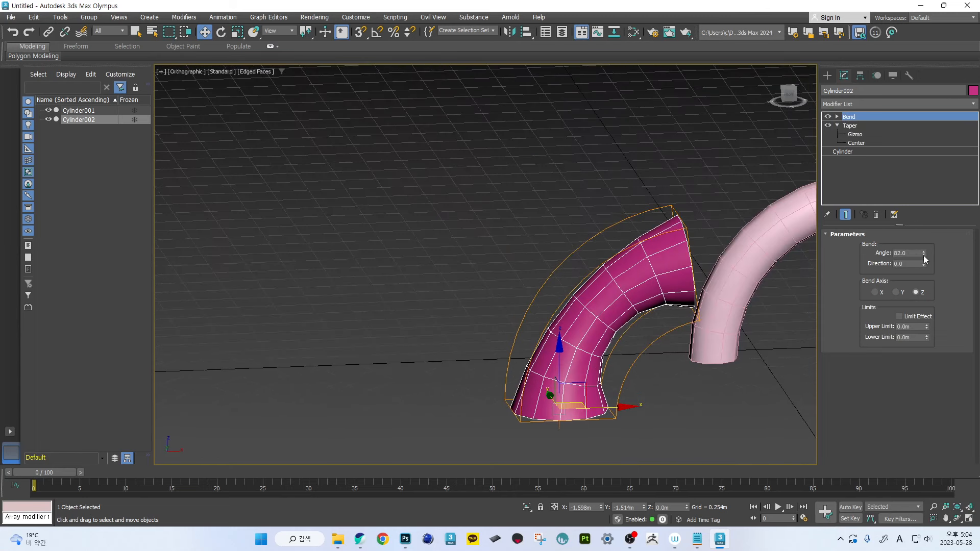
drag(923, 255, 914, 338)
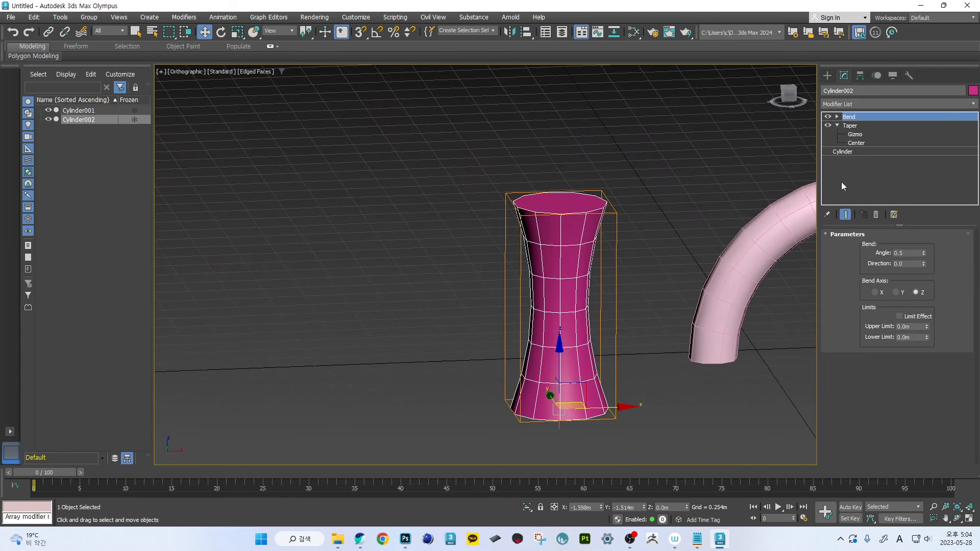
- Examine the parameters of the Cylinder, Taper and Bend levels in the second cylinder's modifier stack
click(851, 151)
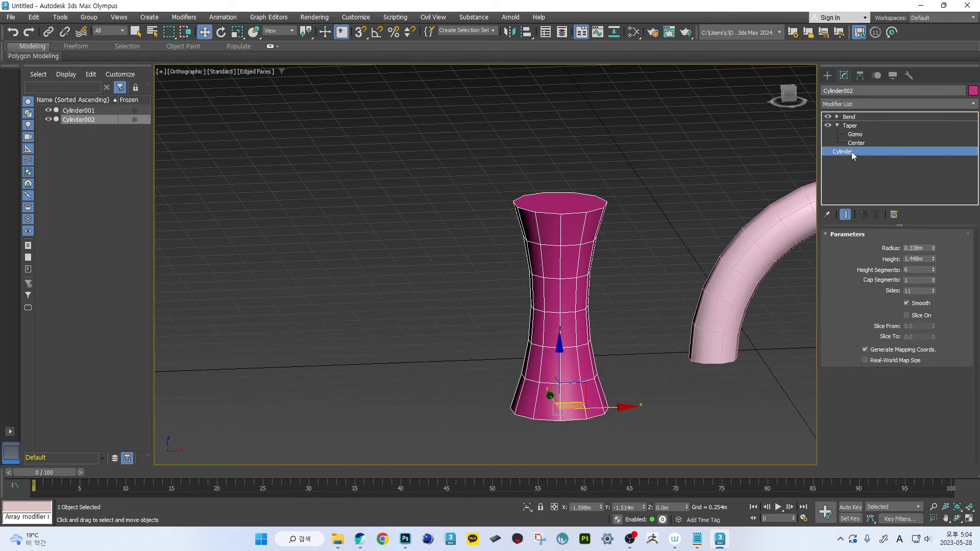
click(848, 117)
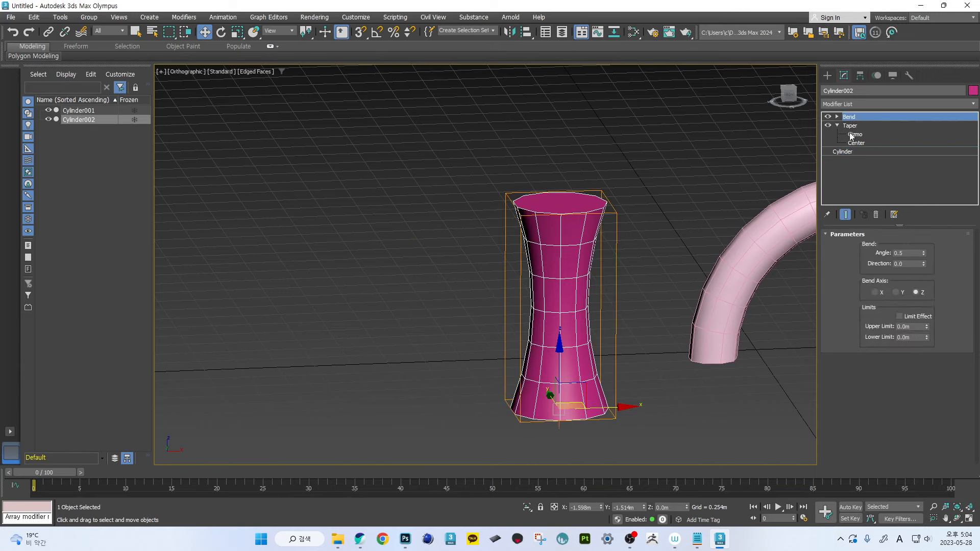
click(855, 134)
click(854, 151)
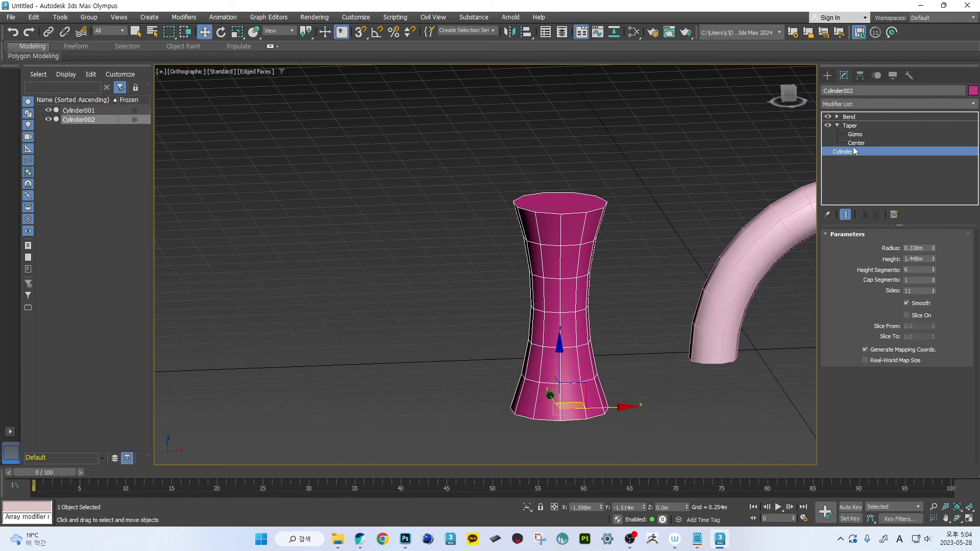
click(848, 117)
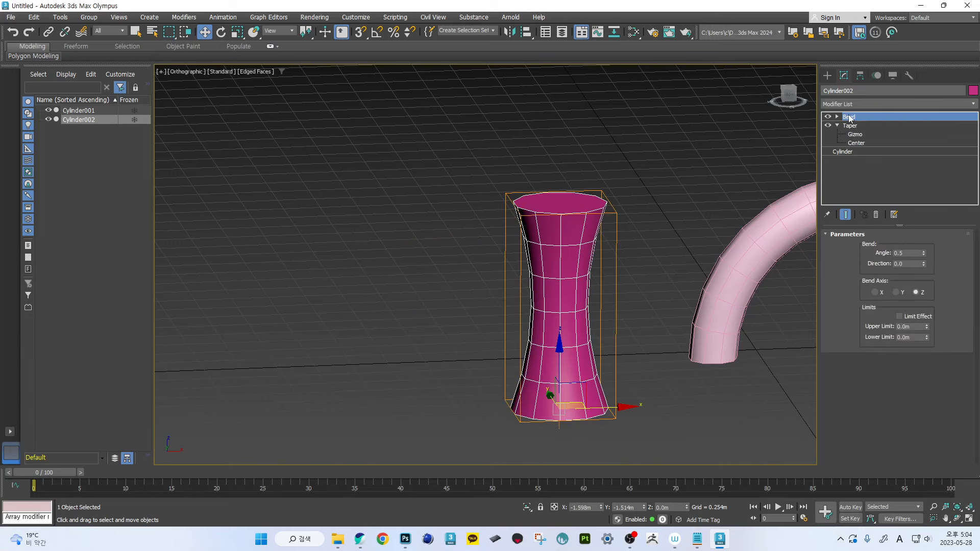
alt+middle_drag(666, 241, 679, 225)
click(861, 126)
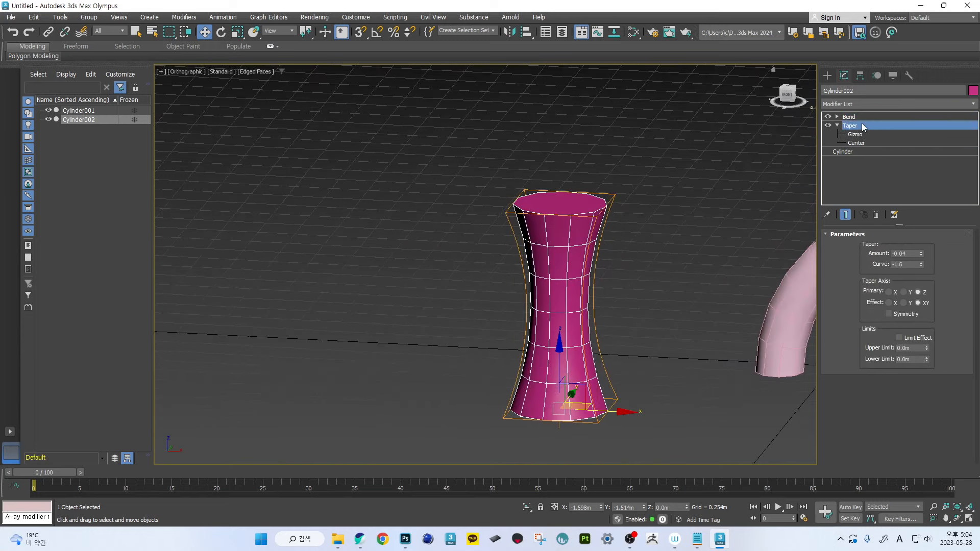
click(846, 152)
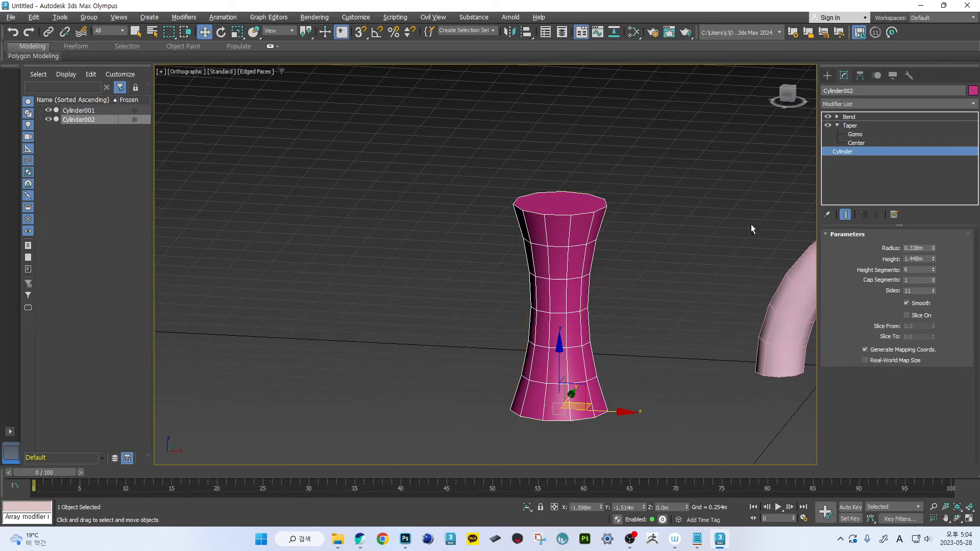
alt+middle_drag(751, 224, 884, 163)
click(858, 123)
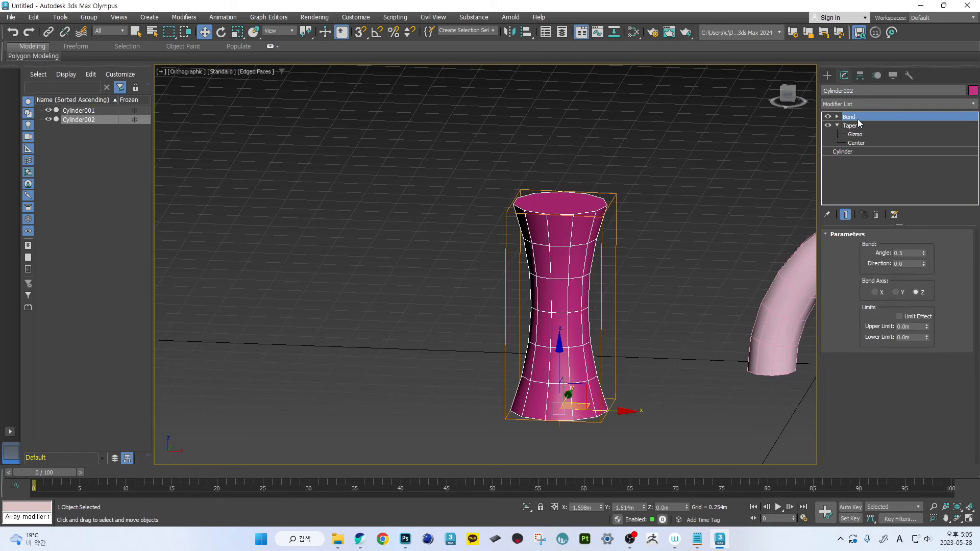
alt+middle_drag(688, 203, 507, 204)
click(827, 76)
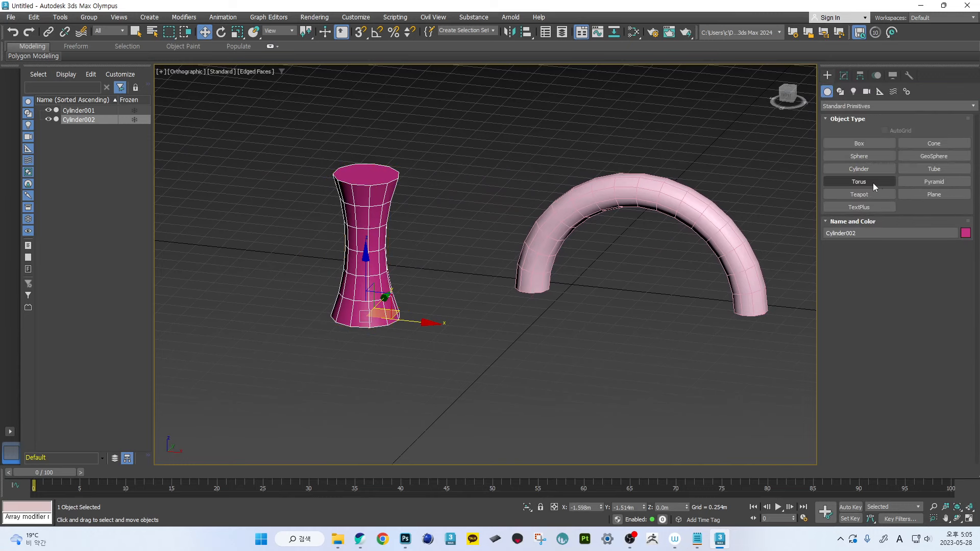
click(866, 197)
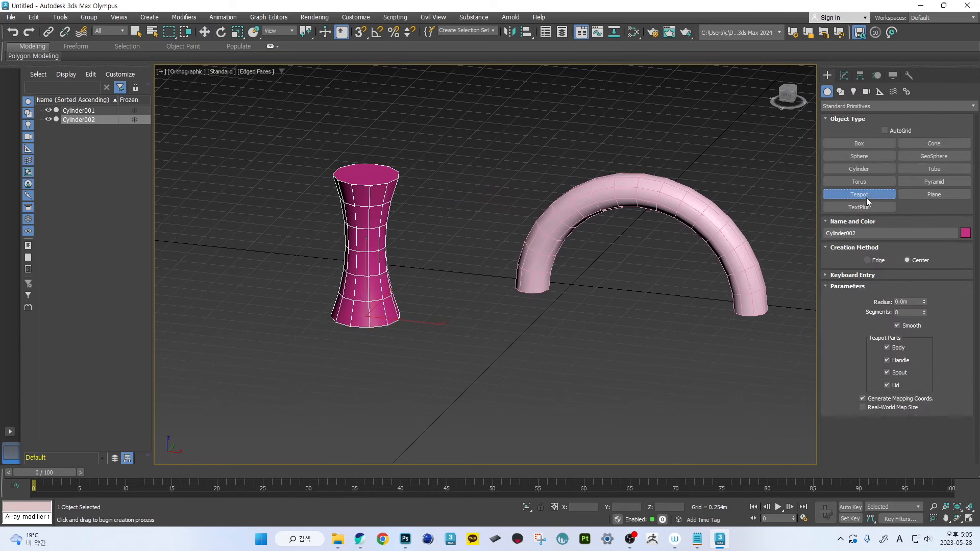
middle_drag(693, 263, 646, 257)
scroll(644, 255, down, 4)
alt+middle_drag(698, 240, 641, 243)
middle_drag(561, 229, 641, 214)
scroll(641, 213, up, 2)
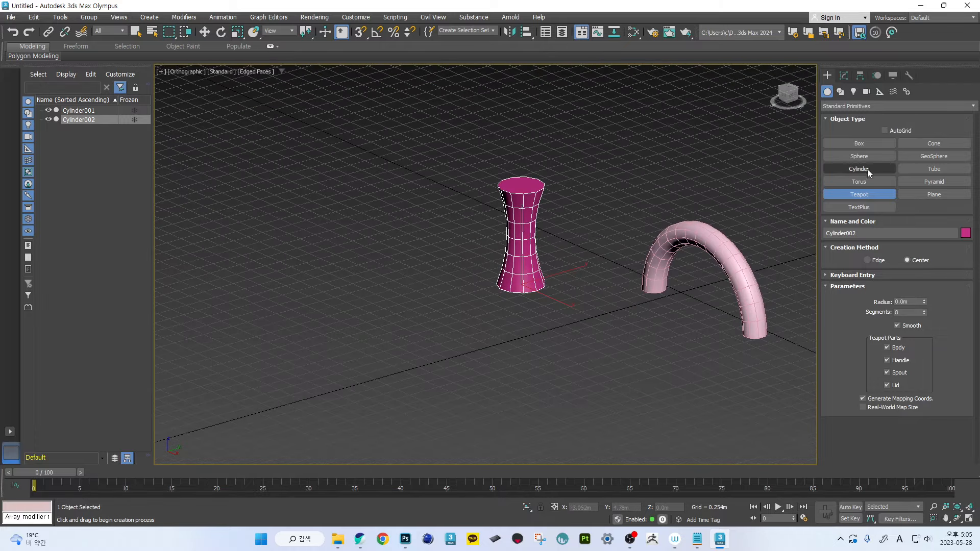
middle_drag(596, 213, 616, 236)
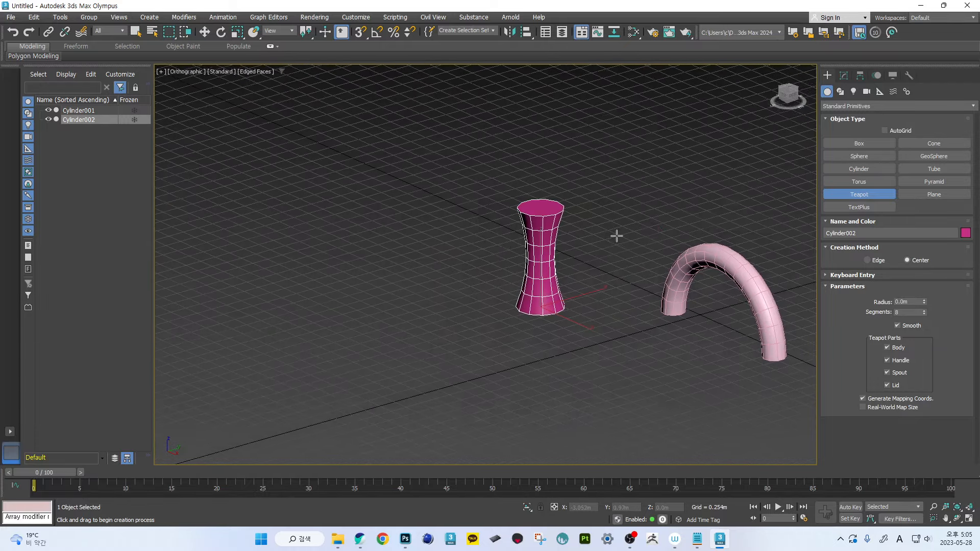
scroll(617, 236, up, 2)
alt+middle_drag(580, 208, 625, 202)
click(844, 76)
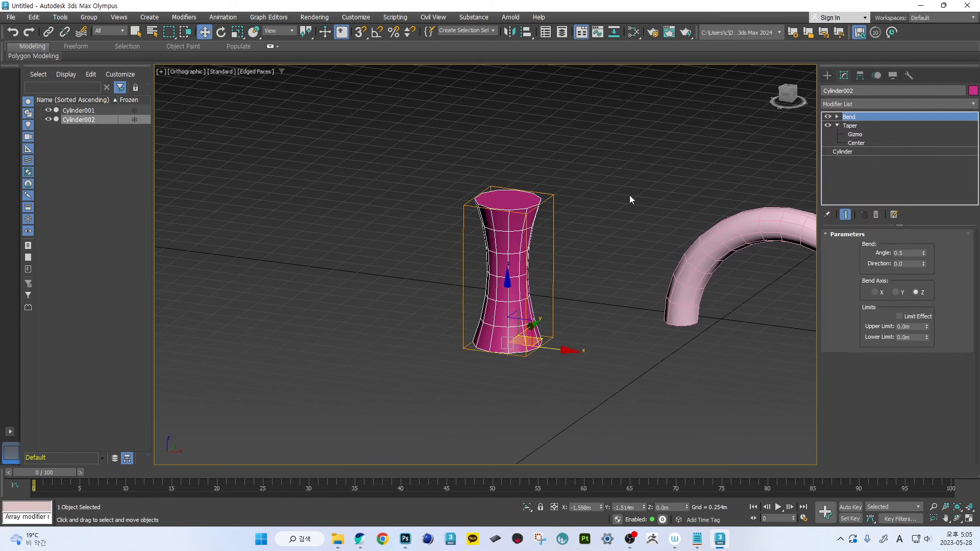
- Compare the Taper and Bend levels of the second cylinder, switching the Bend effect off and on
middle_drag(539, 206, 571, 197)
scroll(571, 197, up, 2)
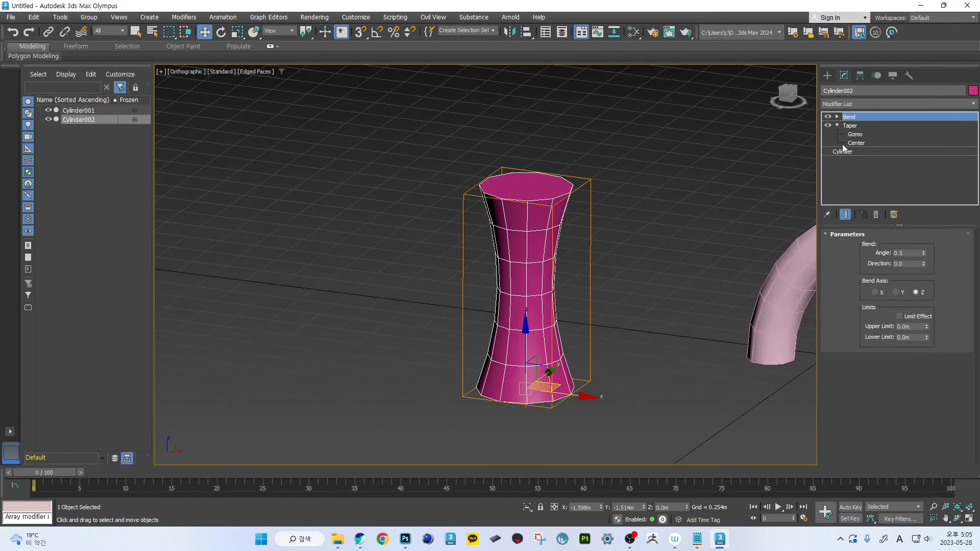
click(851, 126)
click(860, 116)
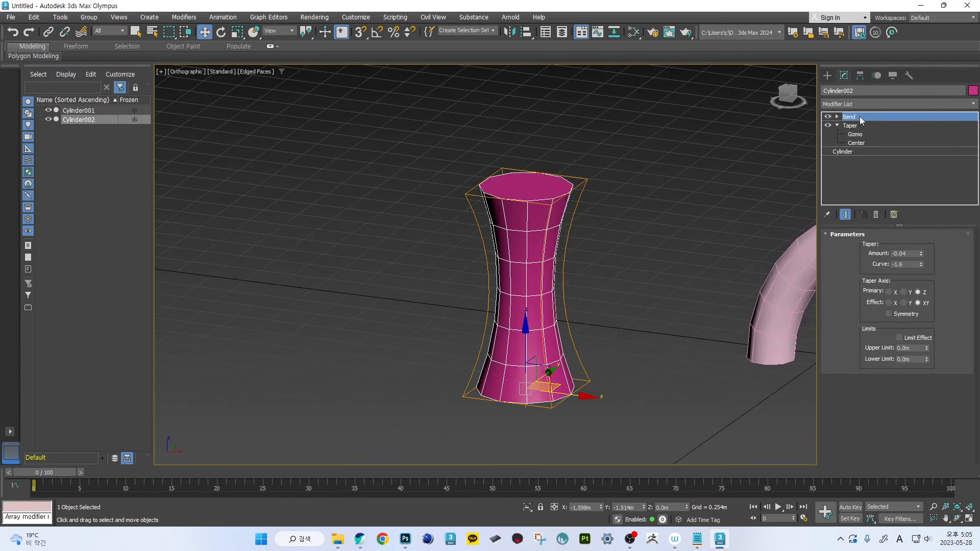
click(828, 117)
click(827, 118)
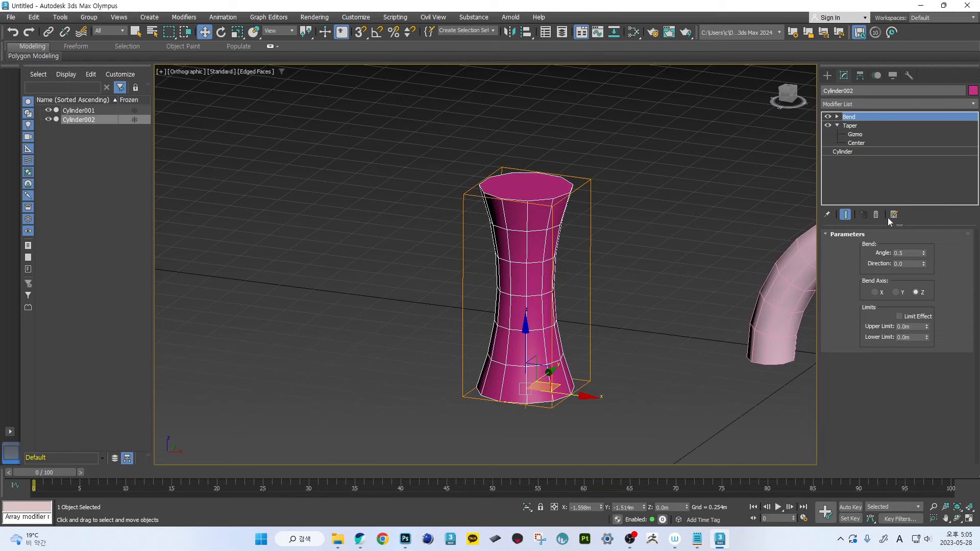
- Set the Bend angle to 60.5 and check the cylinder's shape with the Bend modifier disabled and re-enabled
drag(926, 251, 849, 124)
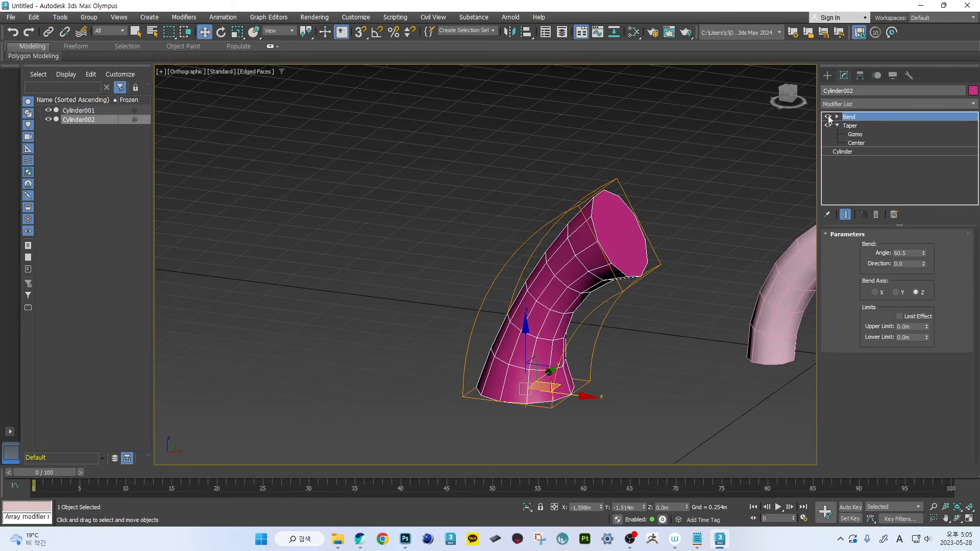
click(827, 117)
click(828, 117)
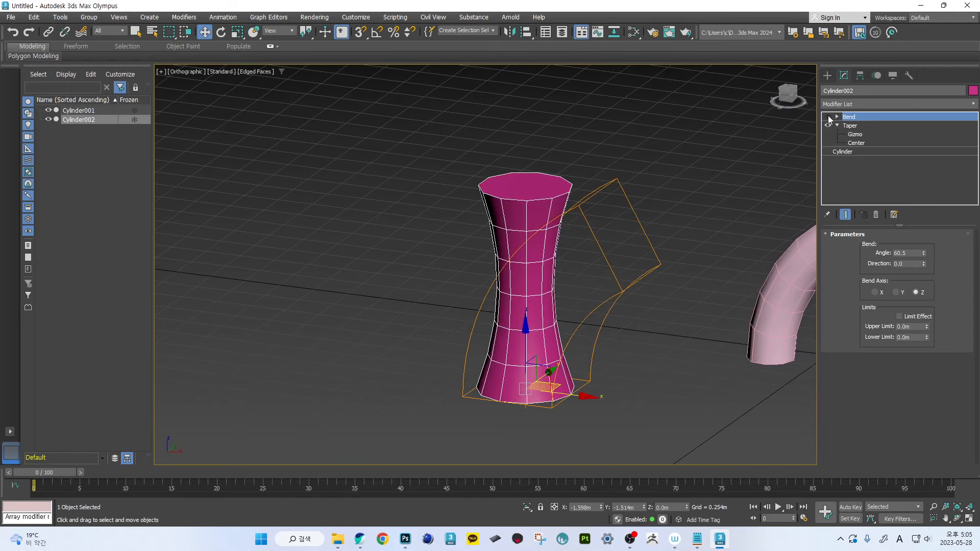
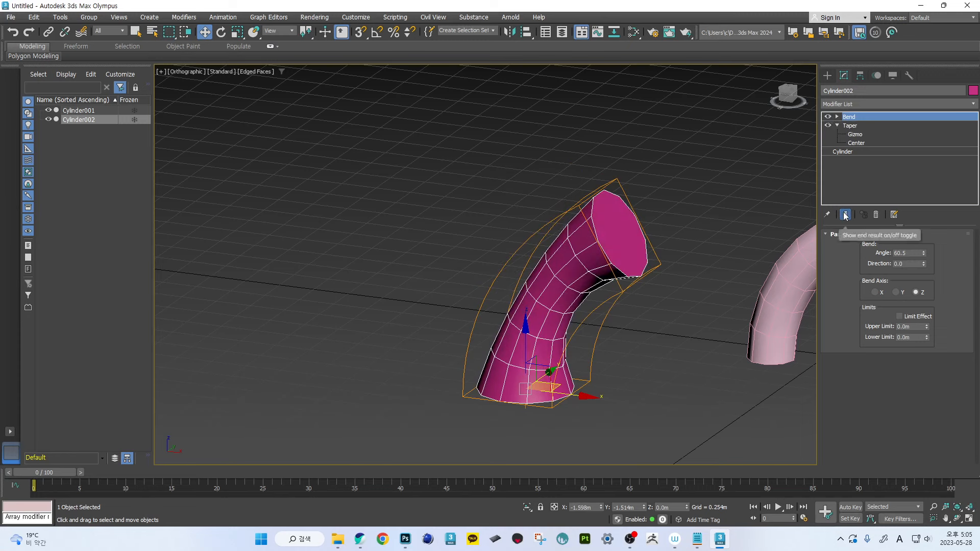
- Delete the Bend and Taper modifiers from the second cylinder, leaving only the base cylinder
click(877, 216)
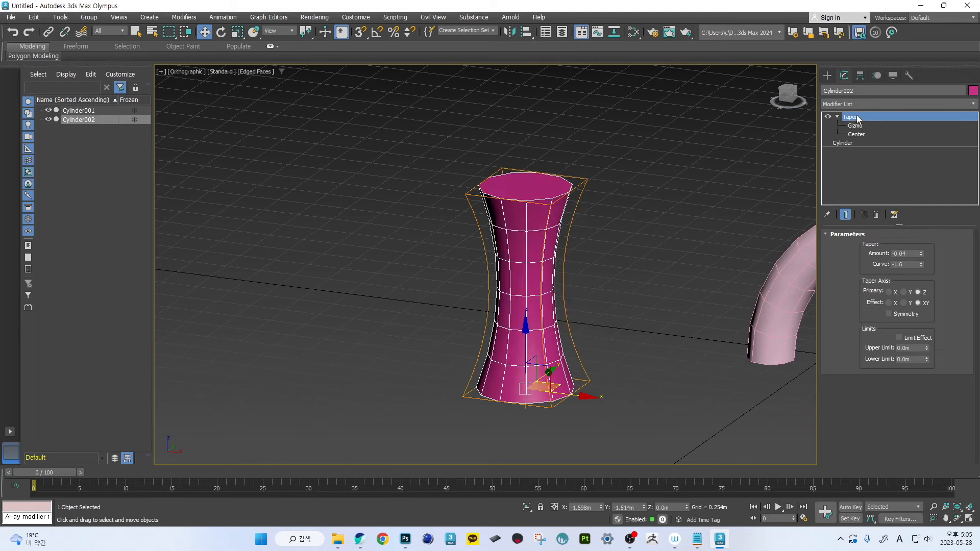
click(876, 216)
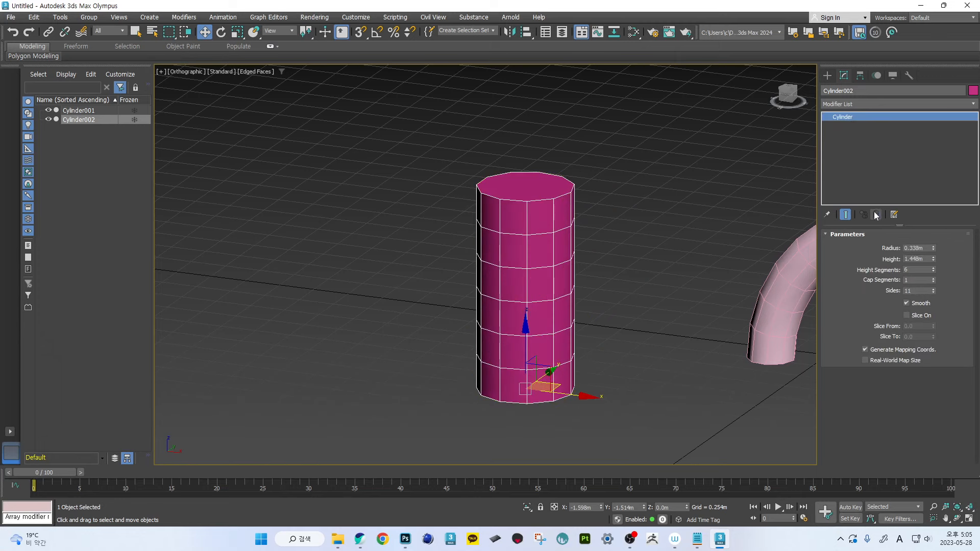
- Find the Twist modifier by searching the modifier list for "tw" and apply it to the second cylinder
click(968, 104)
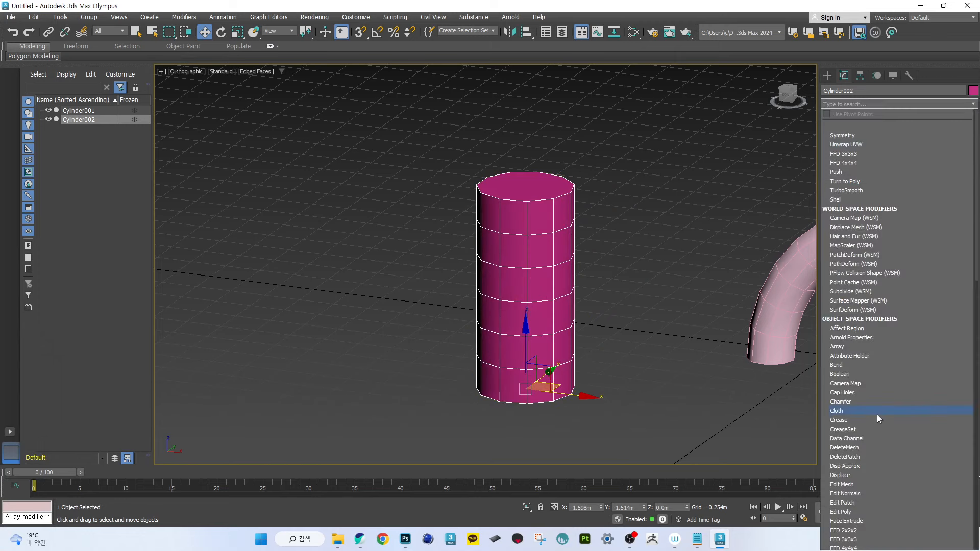
text(t)
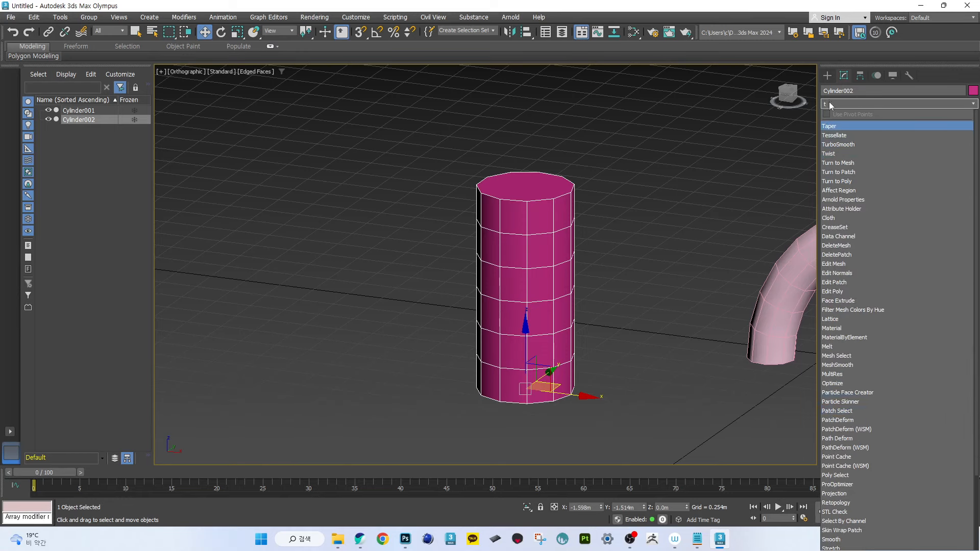
click(844, 104)
click(868, 103)
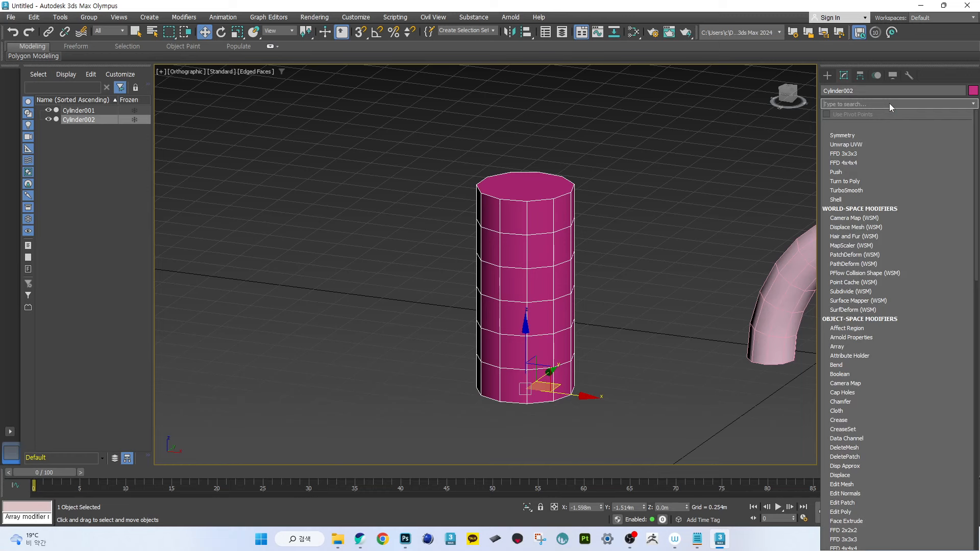
click(851, 104)
click(858, 104)
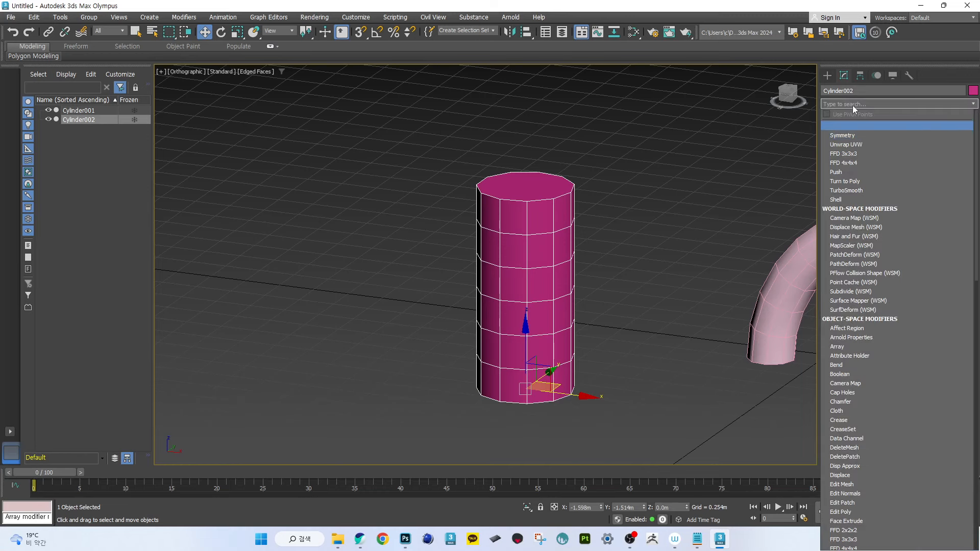
text(t)
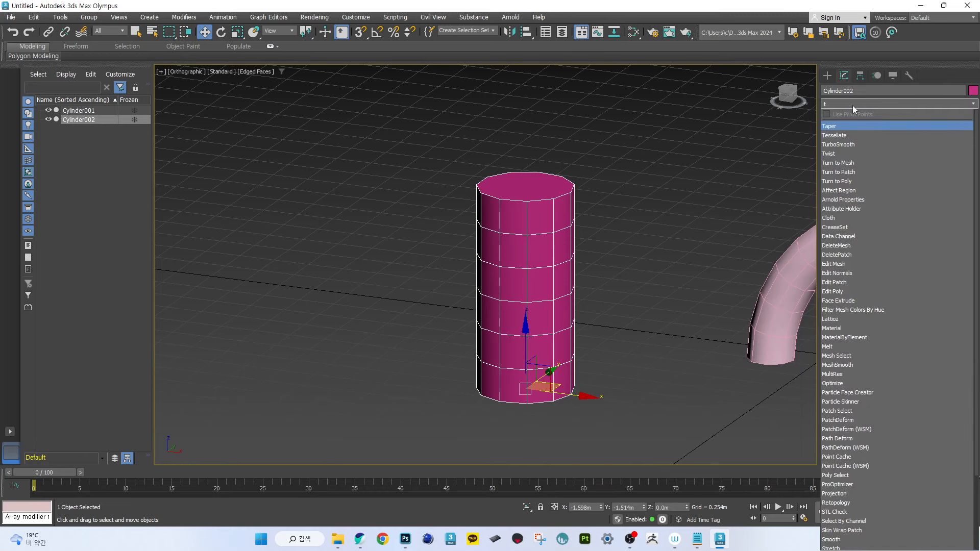
text(w)
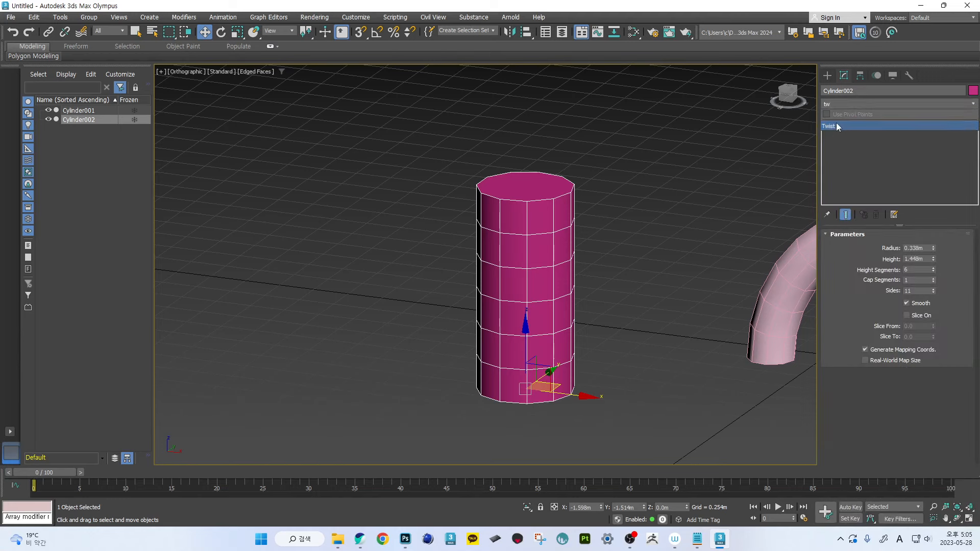
click(837, 126)
click(861, 104)
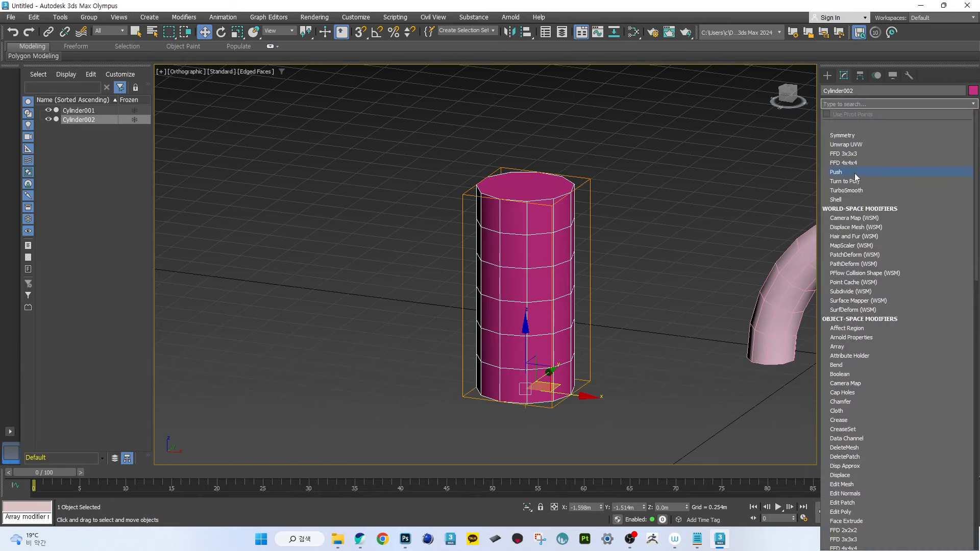
click(957, 66)
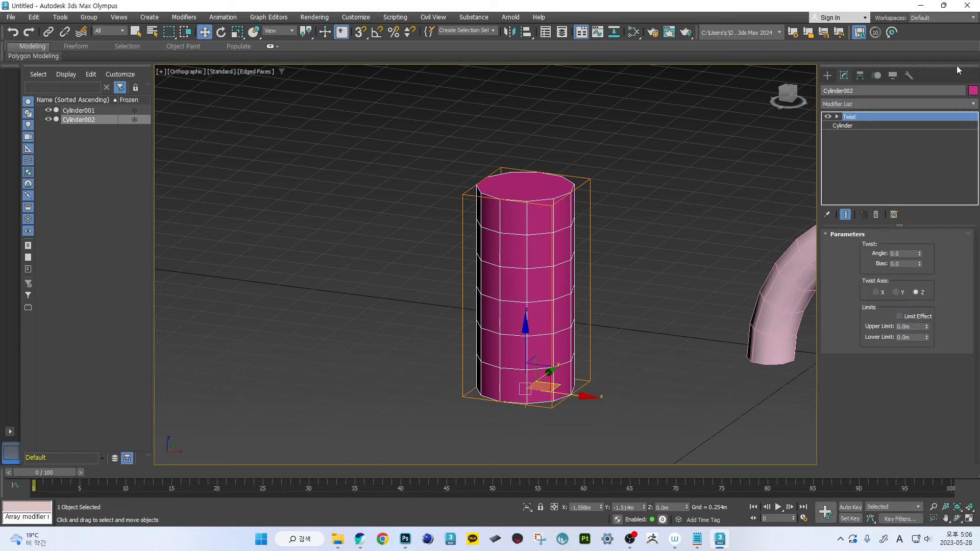
- Set the second cylinder's Twist angle to 235.5 around the Z axis
alt+middle_drag(591, 248, 599, 254)
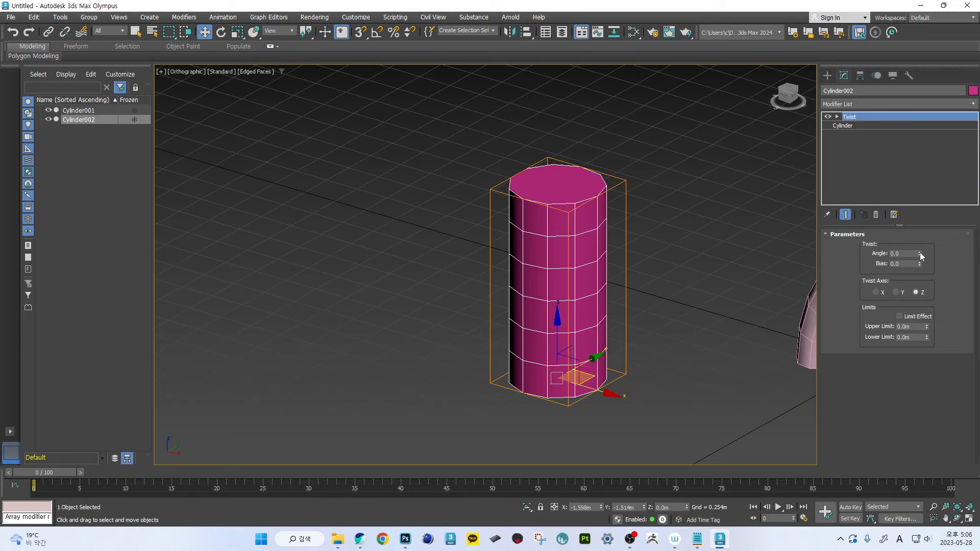
drag(919, 254, 864, 125)
drag(918, 250, 894, 146)
- Examine the twisted cylinder close up and from several sides, with its edges hidden and shown
alt+middle_drag(731, 223, 622, 279)
key(F4)
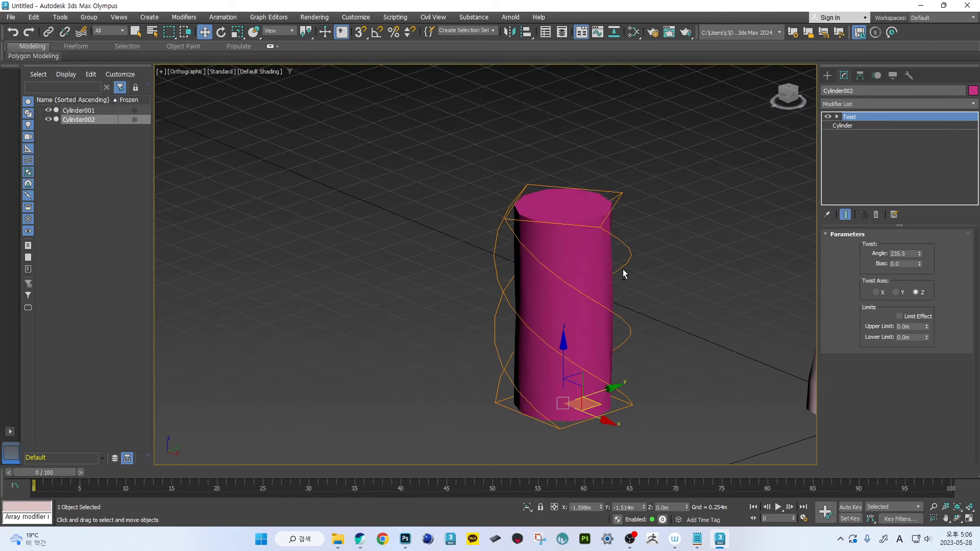
scroll(588, 266, up, 4)
scroll(573, 250, down, 5)
alt+middle_drag(562, 263, 516, 261)
scroll(562, 263, up, 5)
alt+middle_drag(577, 265, 647, 255)
scroll(632, 252, down, 3)
key(F4)
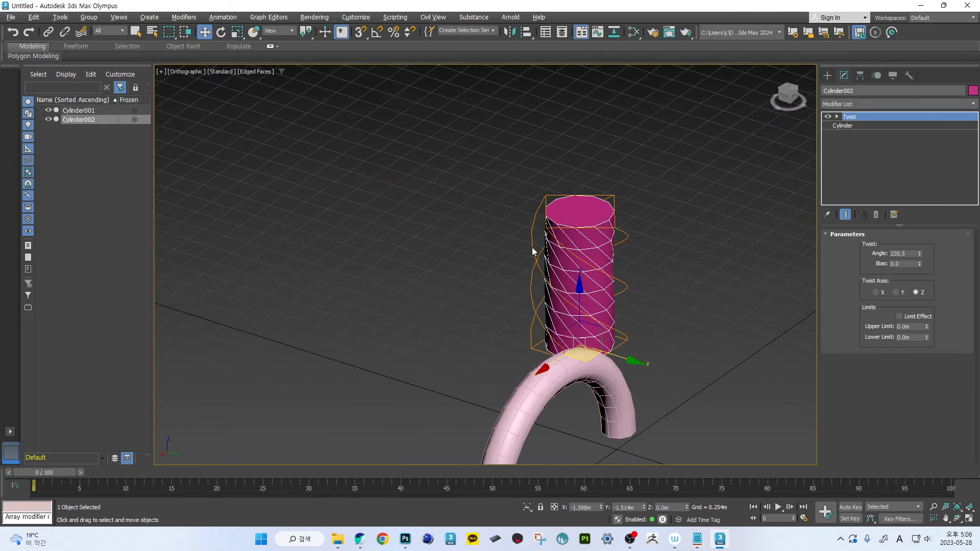
alt+middle_drag(534, 250, 541, 296)
- Create a standard box about 0.73 m long, 0.87 m wide and 1.81 m high beside the twisted cylinder
click(828, 76)
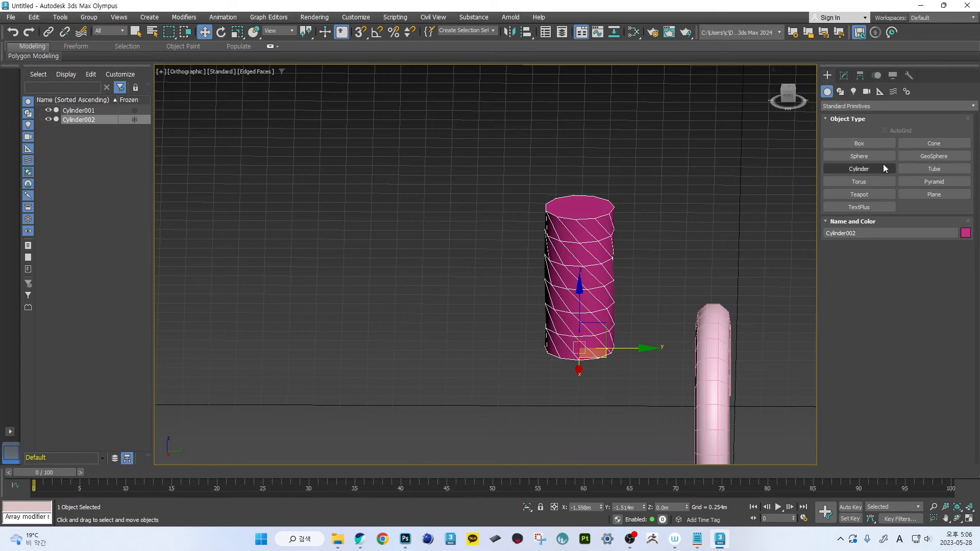
click(867, 143)
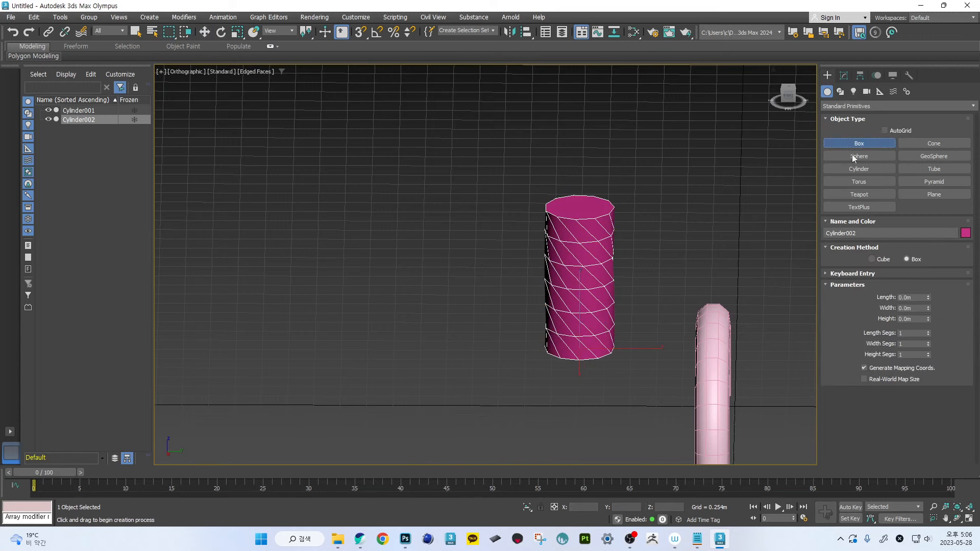
alt+middle_drag(602, 266, 533, 287)
drag(474, 314, 521, 372)
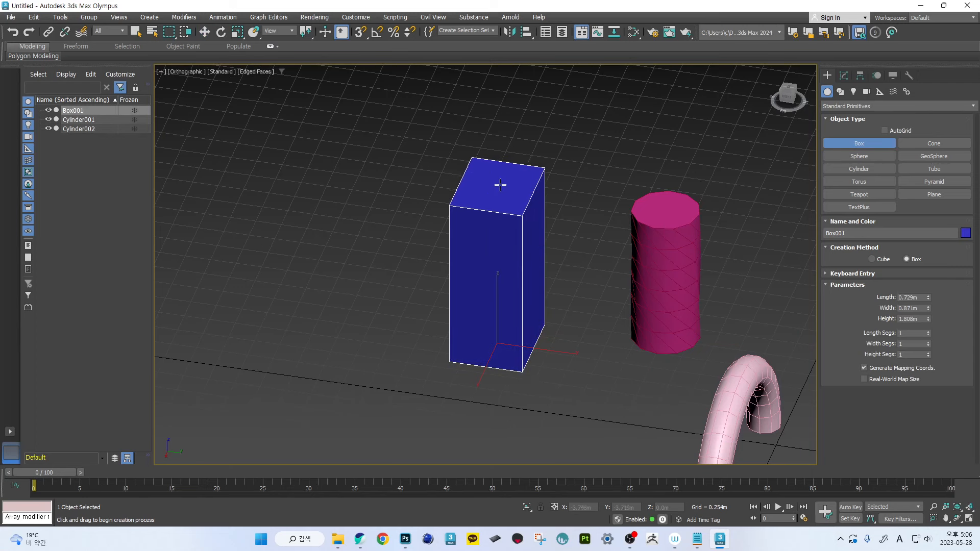
click(500, 184)
key(w)
mouse_move(503, 259)
alt+middle_down()
mouse_move(541, 235)
mouse_move(506, 241)
alt+middle_up()
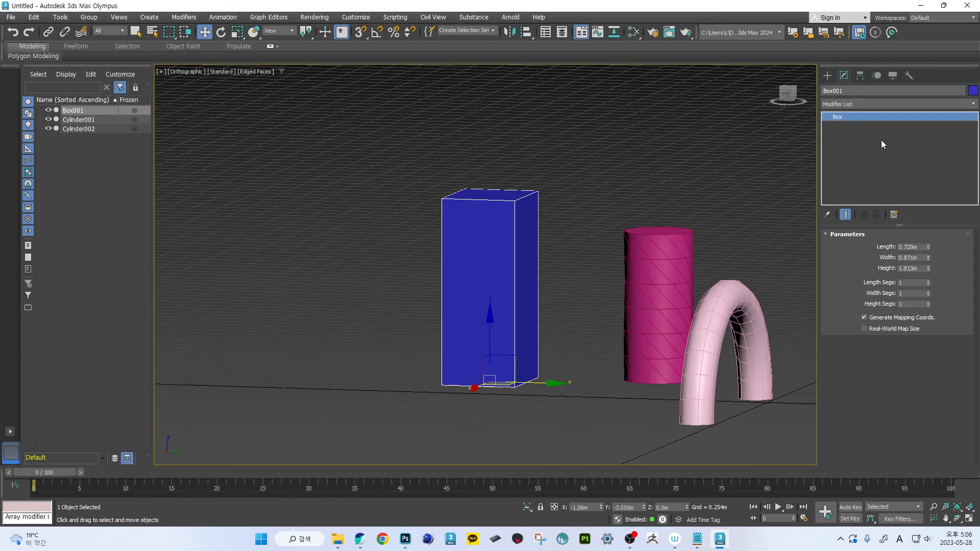
- Apply a Twist modifier to the box and set its angle to 97
click(962, 106)
text(t)
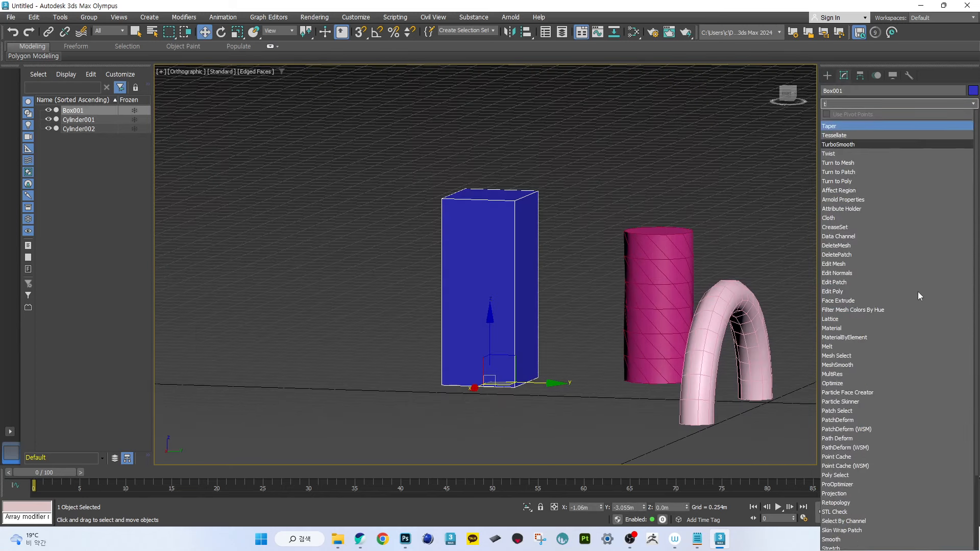
click(853, 154)
alt+middle_drag(675, 255, 665, 271)
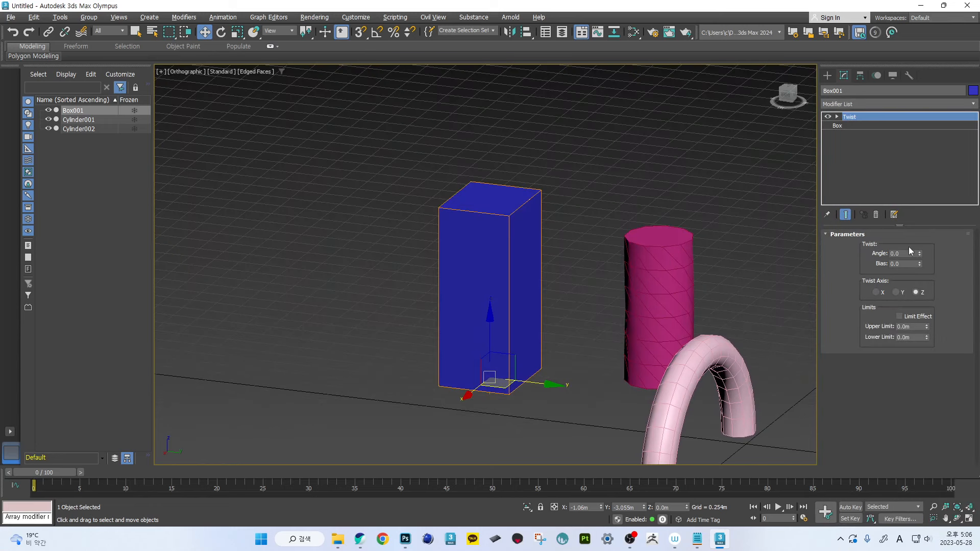
drag(920, 255, 873, 154)
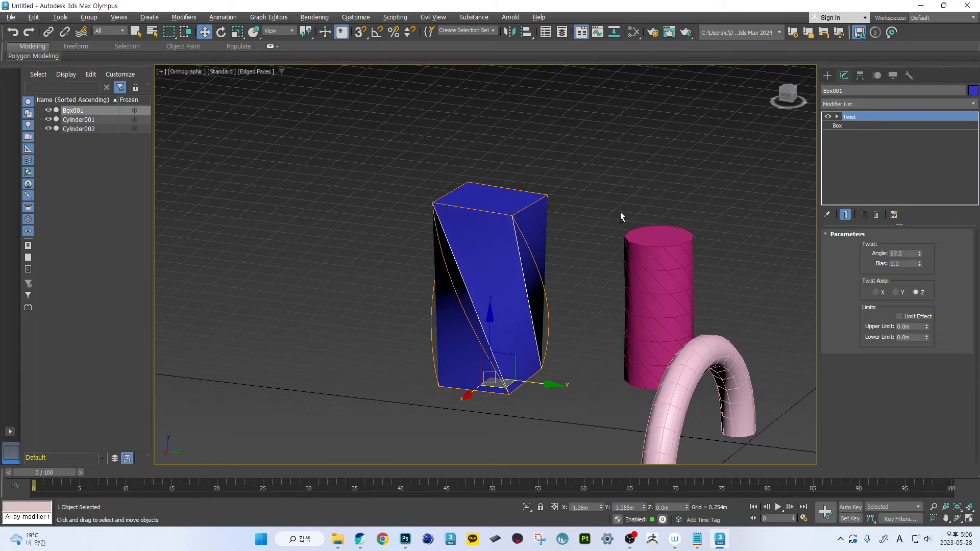
alt+middle_drag(621, 215, 570, 269)
scroll(570, 269, up, 3)
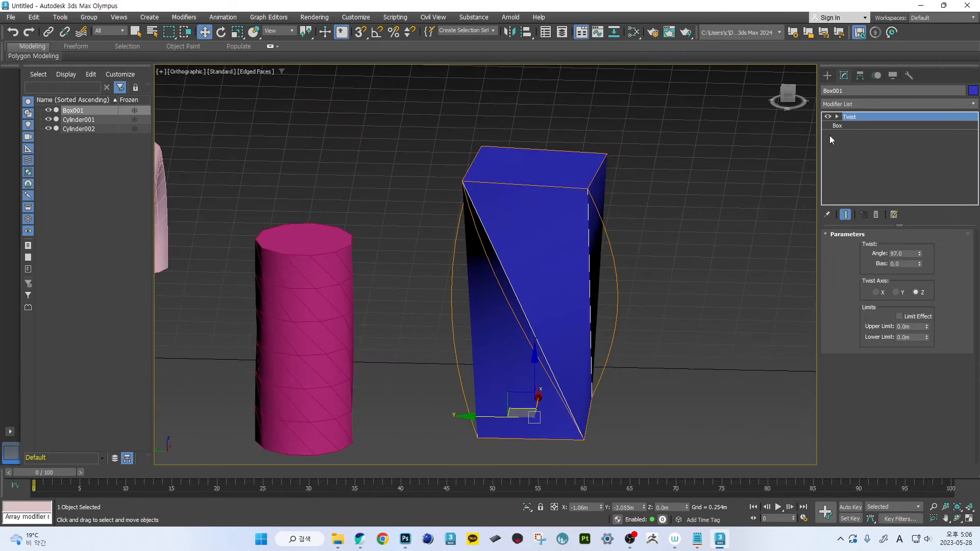
- At the base level of the box, set the height to 1.831 m and the height segments to 13
click(837, 126)
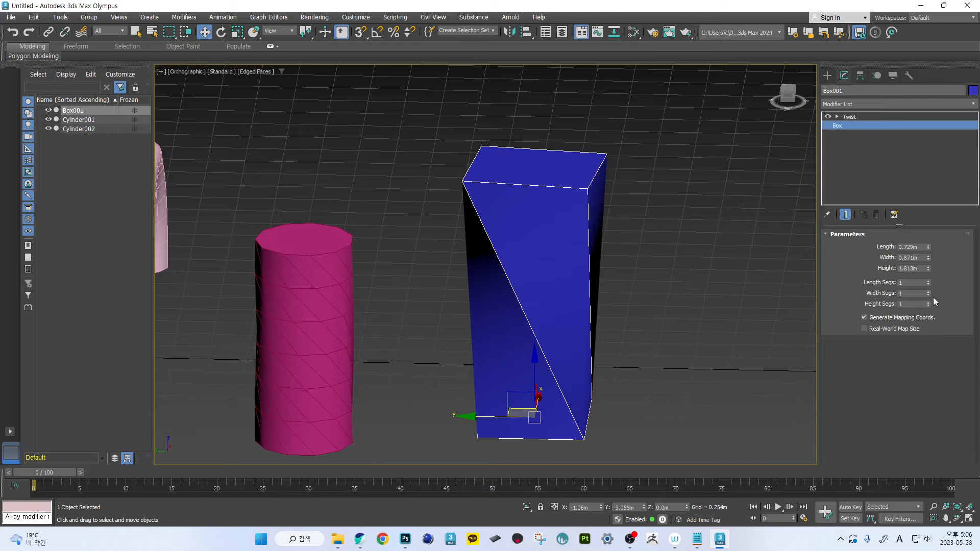
drag(929, 268, 928, 266)
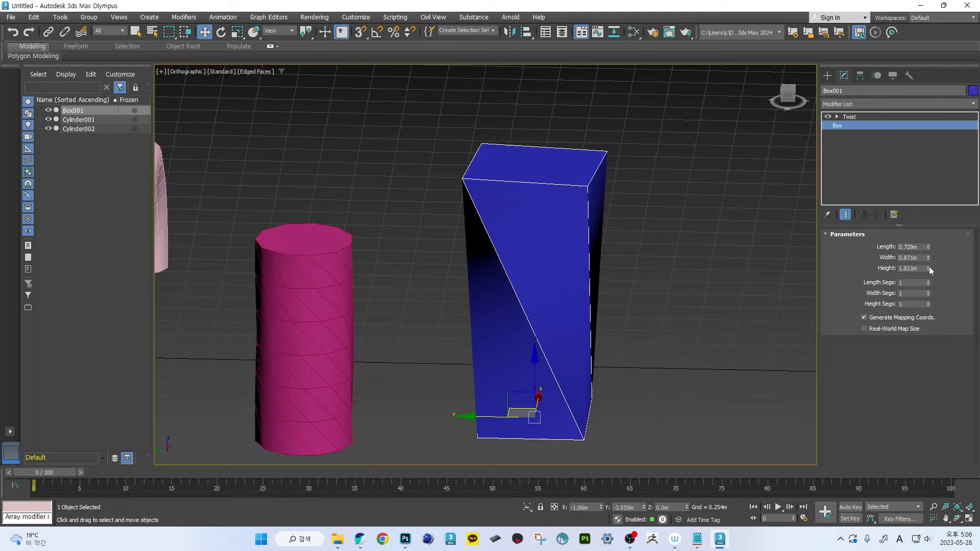
click(927, 302)
click(927, 302)
click(927, 302)
click(927, 302)
click(927, 302)
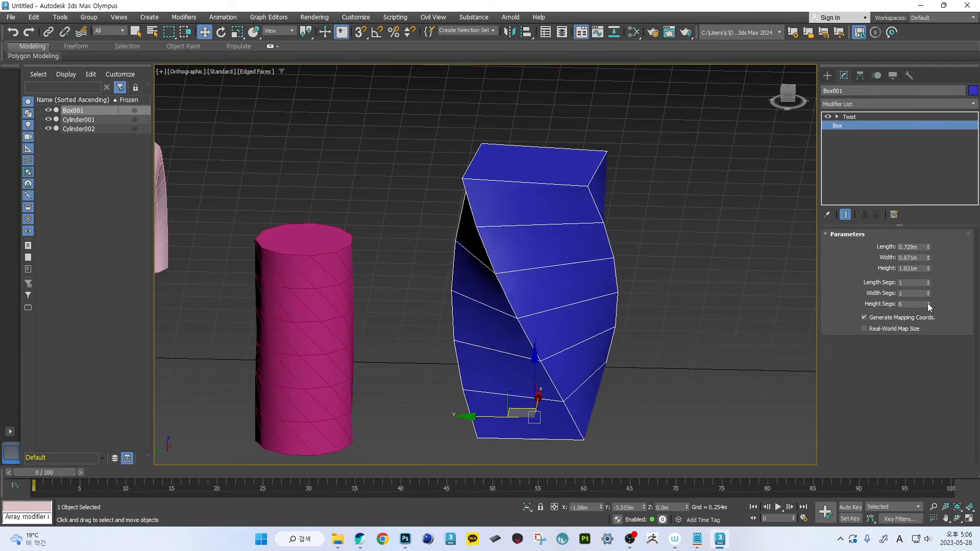
click(927, 303)
click(927, 303)
click(927, 303)
click(927, 303)
click(927, 304)
click(927, 303)
click(927, 303)
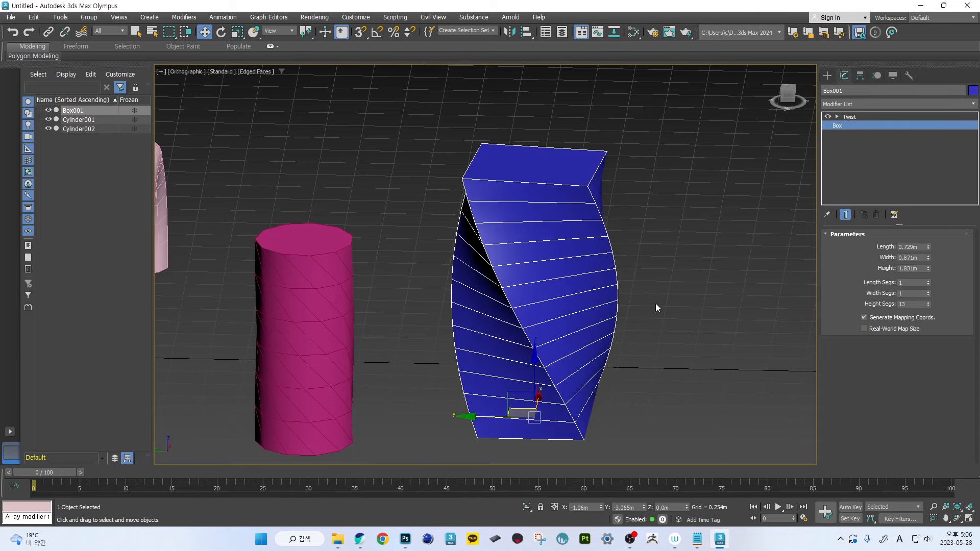
- Examine the box's Twist level and the smoother twisted shape from several sides with the edges hidden
key(F4)
mouse_move(656, 302)
alt+middle_down()
mouse_move(519, 281)
mouse_move(618, 292)
mouse_move(819, 210)
alt+middle_up()
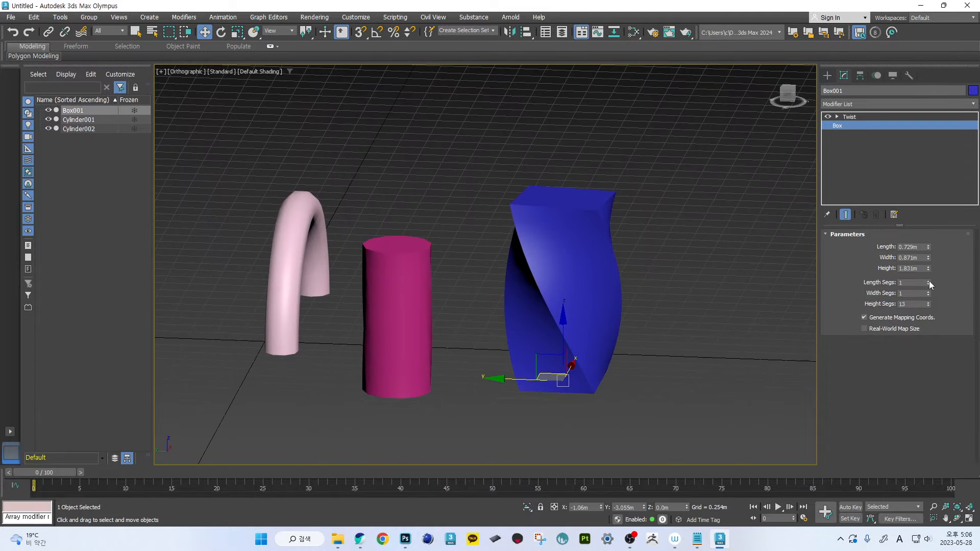
click(850, 117)
mouse_move(920, 254)
mouse_down()
mouse_move(920, 235)
mouse_move(920, 254)
mouse_up()
alt+middle_drag(805, 322, 449, 288)
scroll(616, 287, up, 3)
alt+middle_drag(533, 286, 561, 266)
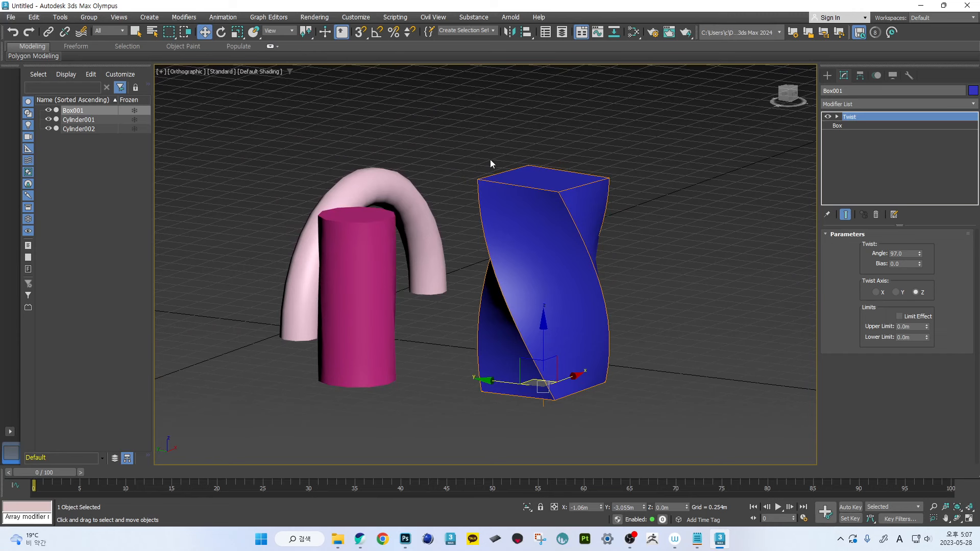
alt+middle_drag(488, 209, 504, 210)
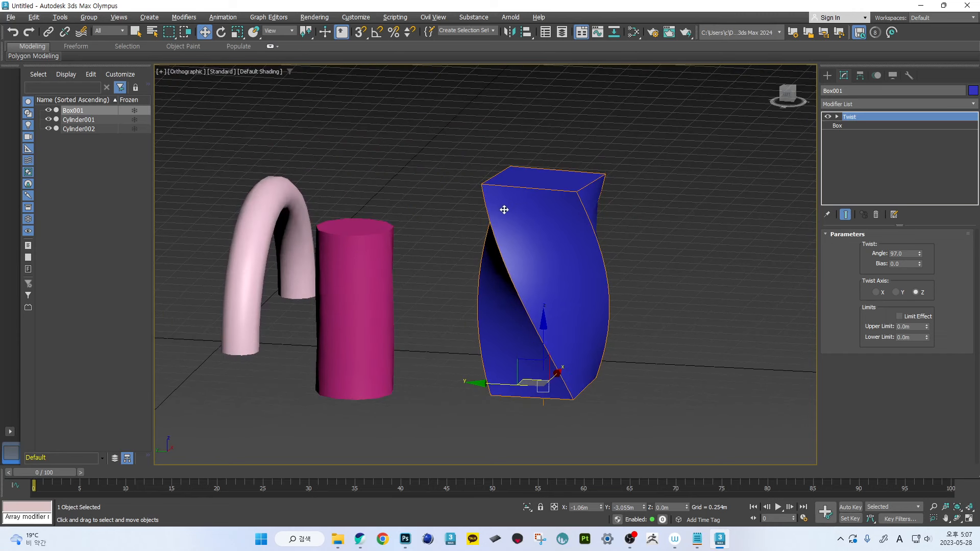
- Add a Taper modifier above the box's Twist with an amount of -0.97, and show the edges
click(973, 103)
text(t)
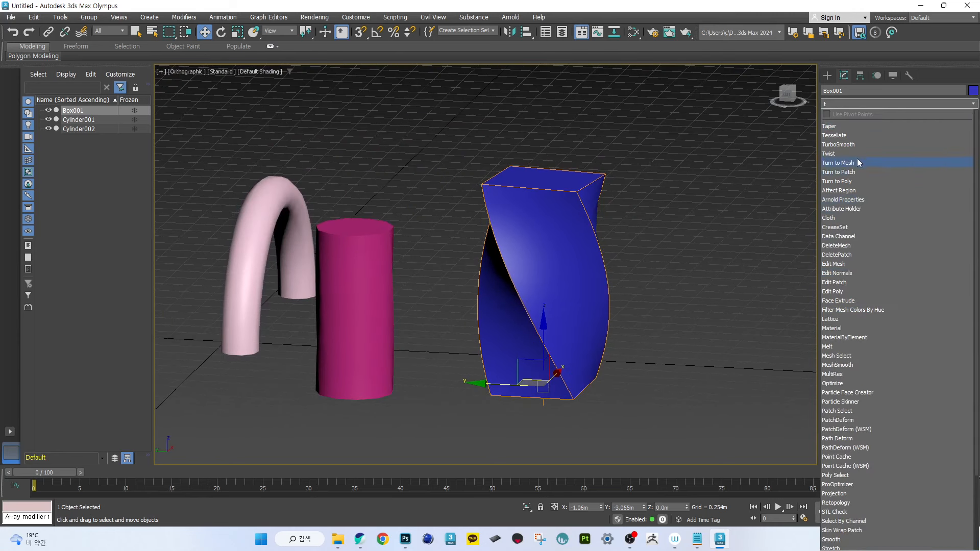
click(842, 128)
drag(921, 255, 924, 312)
mouse_move(687, 331)
middle_down()
mouse_move(693, 318)
mouse_move(584, 299)
mouse_move(478, 298)
middle_up()
key(F4)
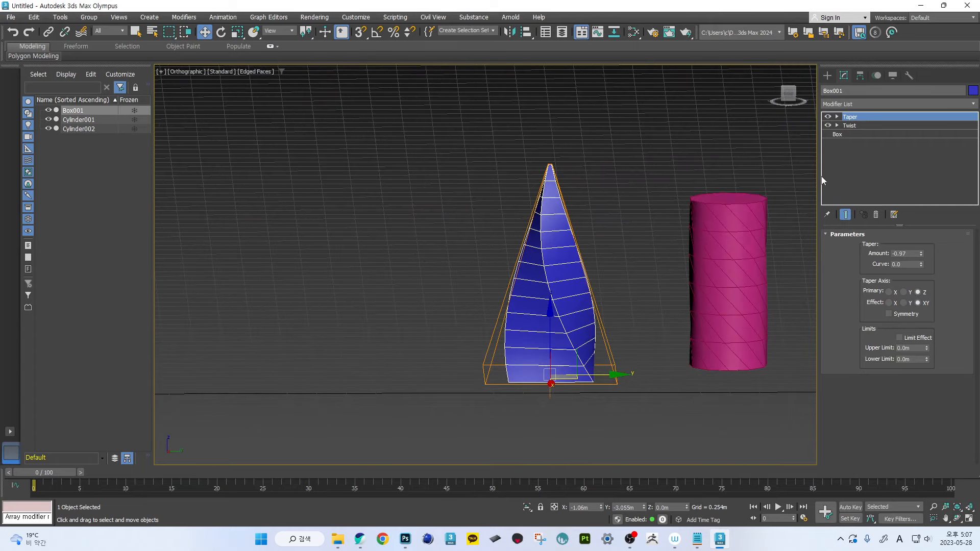
- Set the tapered box's Twist angle to 181 and inspect the spiral up close with the edges hidden
click(855, 126)
drag(922, 252, 902, 167)
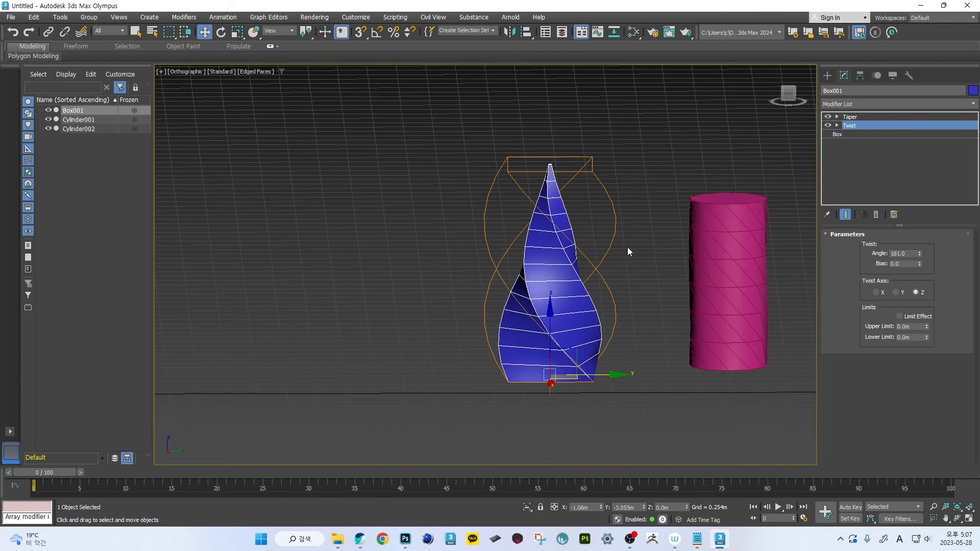
key(F4)
middle_drag(625, 247, 617, 258)
middle_drag(492, 260, 493, 273)
scroll(494, 274, up, 3)
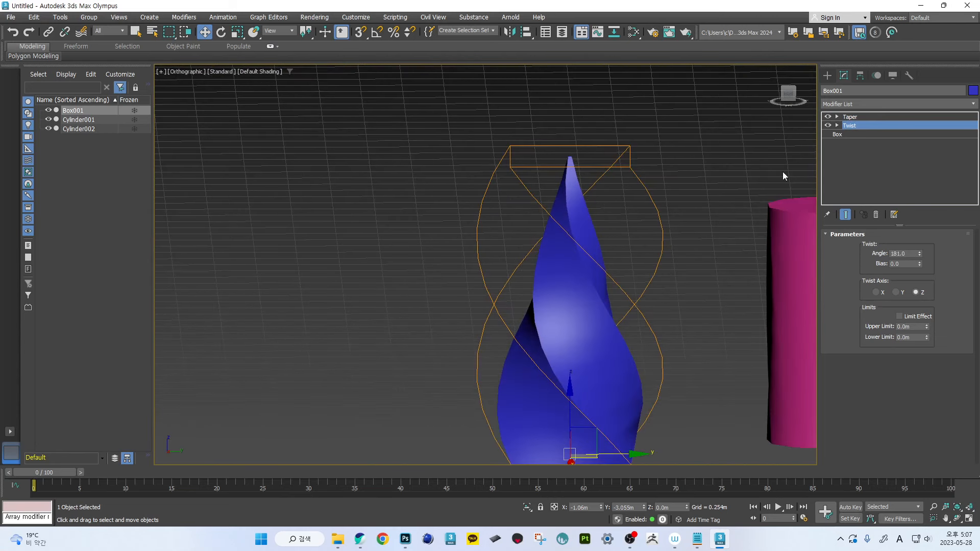
- Look through the full list of world-space and object-space modifiers available for the twisted box
click(950, 105)
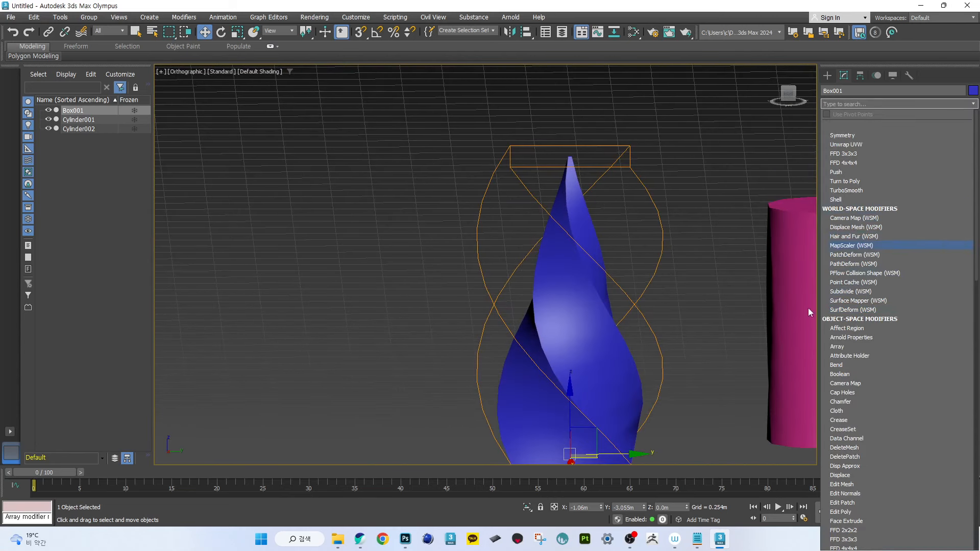
scroll(893, 311, down, 8)
scroll(893, 310, down, 14)
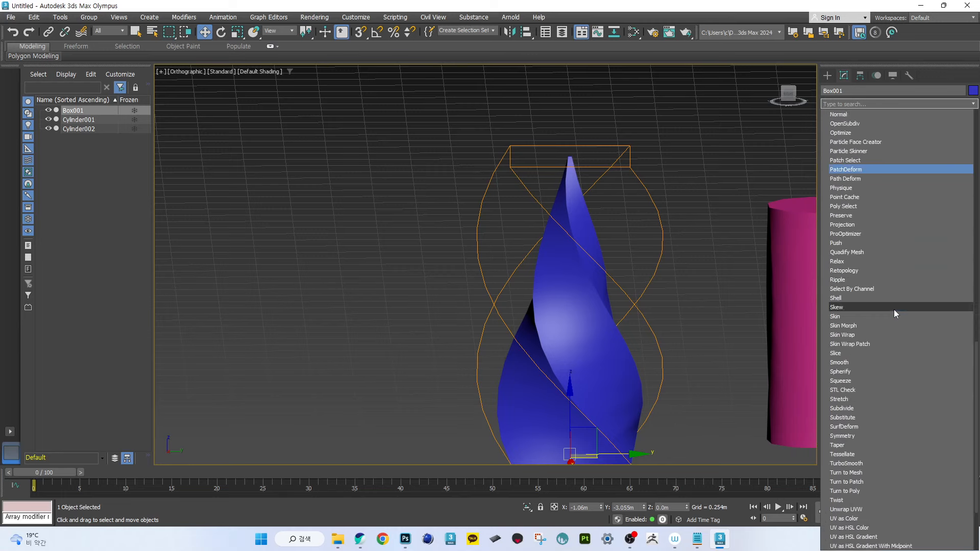
scroll(890, 311, up, 20)
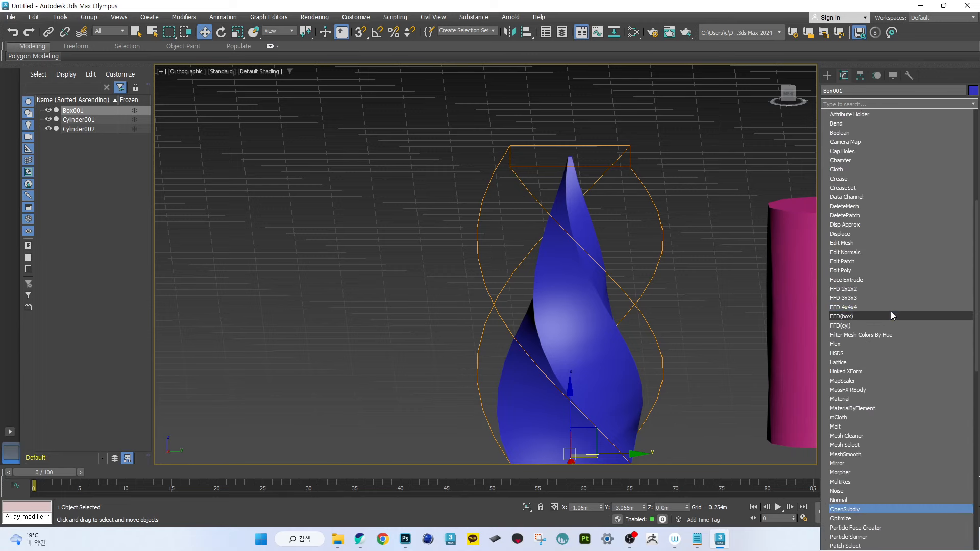
scroll(890, 304, down, 14)
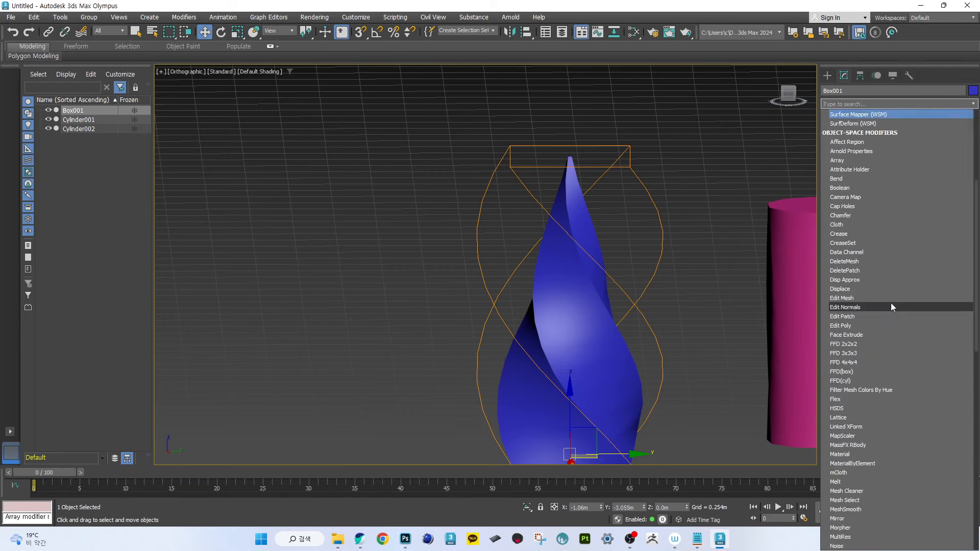
scroll(890, 306, down, 13)
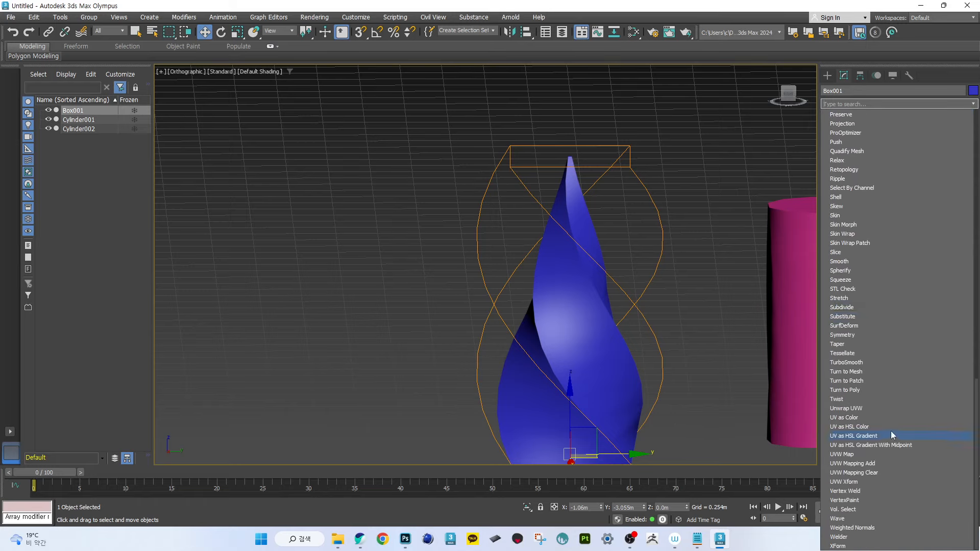
middle_drag(636, 309, 597, 243)
- Show the edges and create a standard teapot with a radius of about 1.01 m beside the twisted box
key(F4)
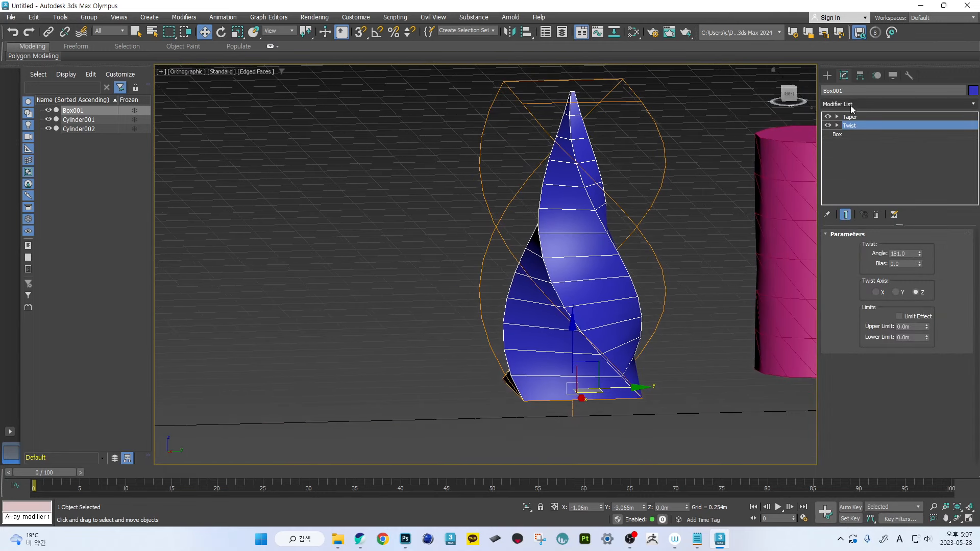
click(827, 75)
click(870, 193)
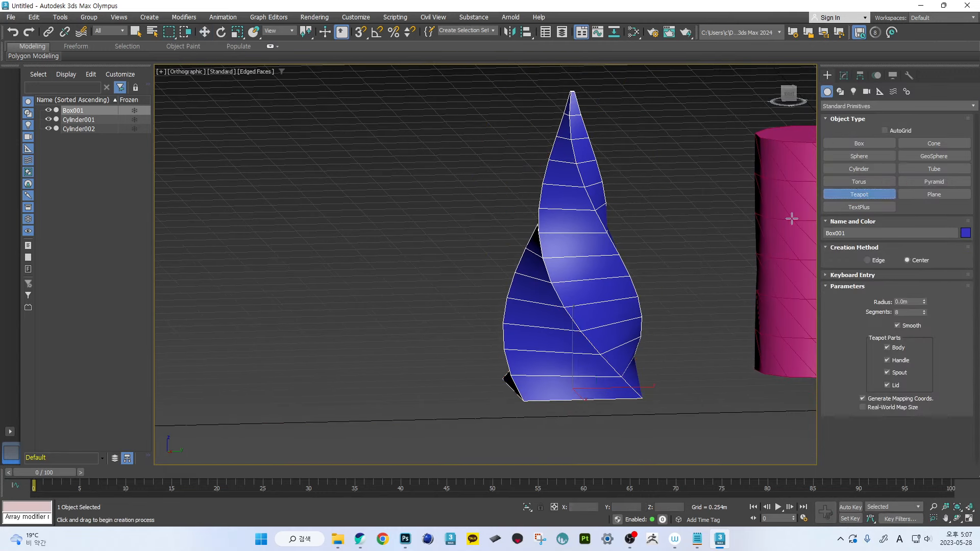
scroll(607, 242, down, 5)
alt+middle_drag(449, 294, 473, 311)
scroll(473, 311, up, 3)
drag(494, 299, 519, 321)
middle_drag(519, 321, 529, 345)
click(844, 75)
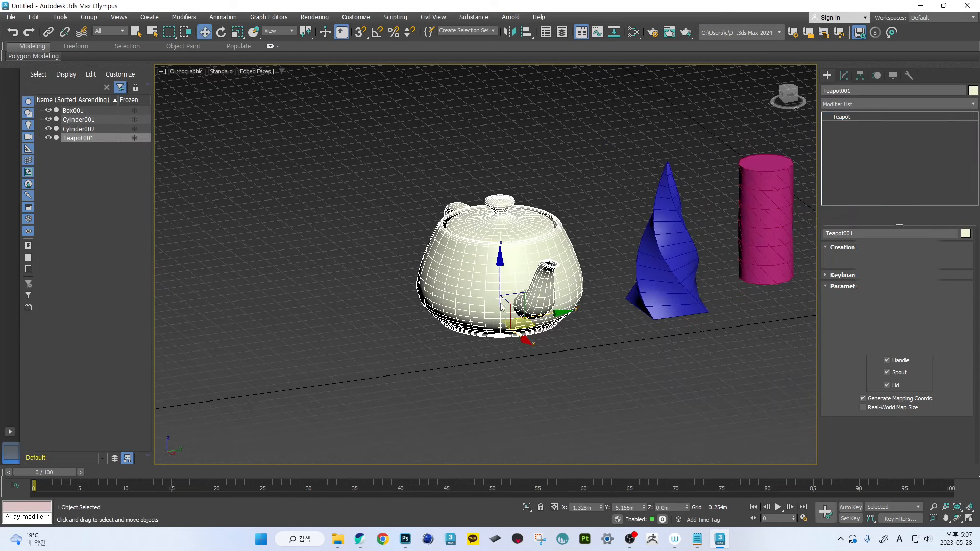
alt+middle_drag(427, 264, 587, 256)
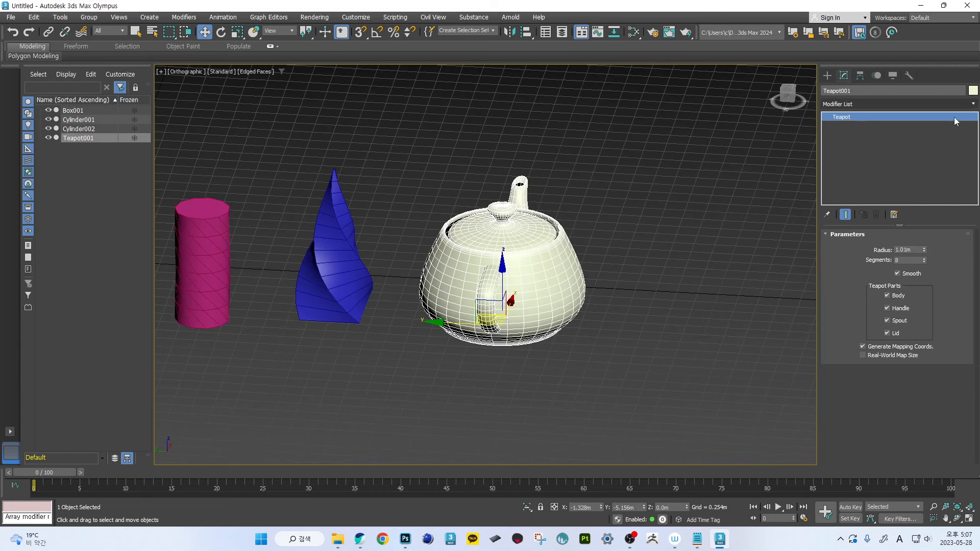
- Add a Melt modifier to the teapot, set its amount to 18, and hide the edges
click(972, 105)
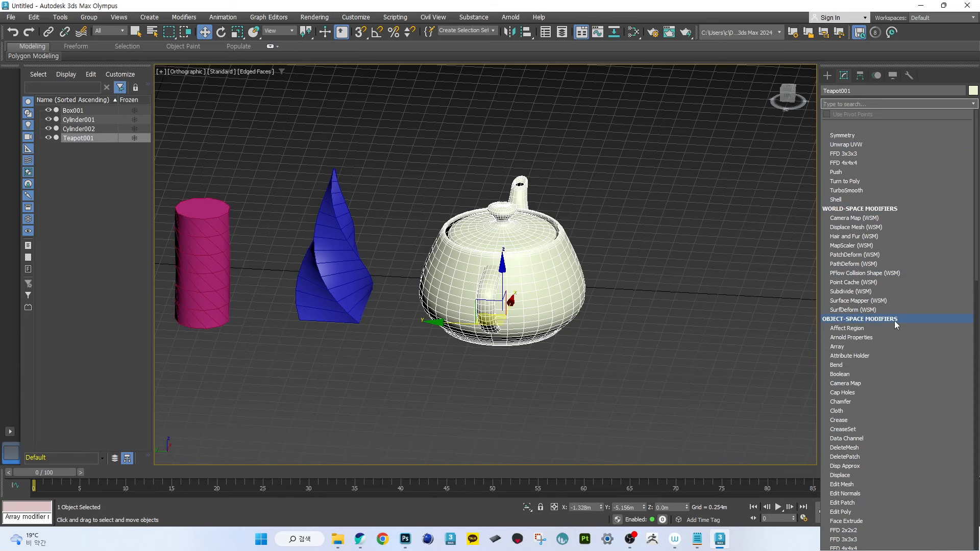
text(m)
click(847, 154)
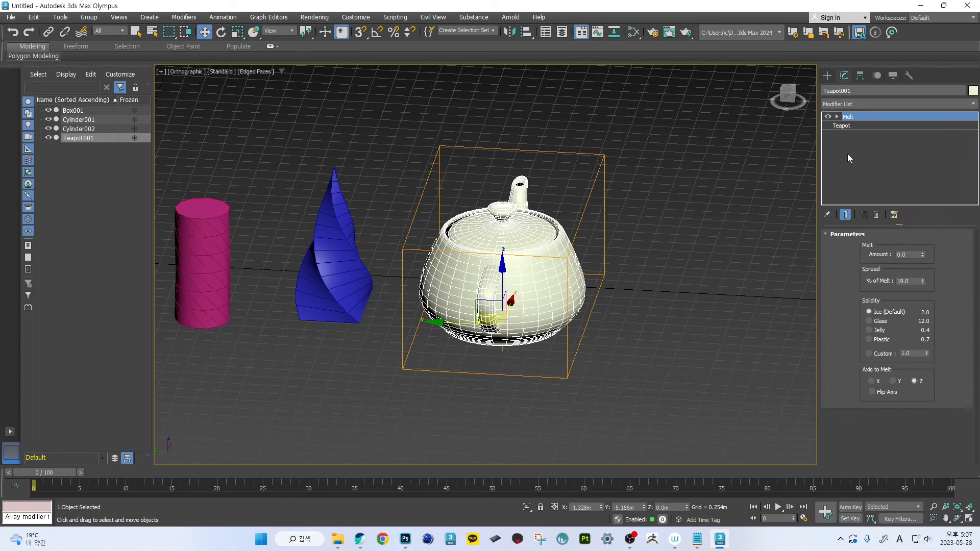
alt+middle_drag(705, 224, 704, 224)
drag(923, 254, 910, 190)
mouse_move(707, 249)
alt+middle_down()
mouse_move(660, 259)
mouse_move(880, 238)
alt+middle_up()
key(F4)
drag(922, 252, 916, 308)
alt+middle_drag(735, 289, 684, 229)
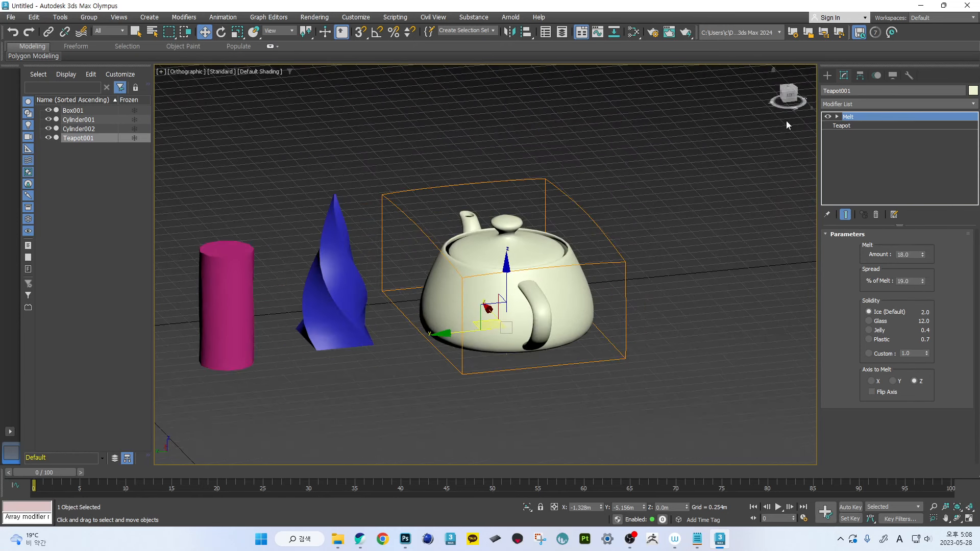
alt+middle_drag(786, 124, 743, 162)
- Create a plane about 3.082 m long and 4.232 m wide beside the teapot, and show the edges
click(827, 76)
alt+middle_drag(628, 169, 669, 198)
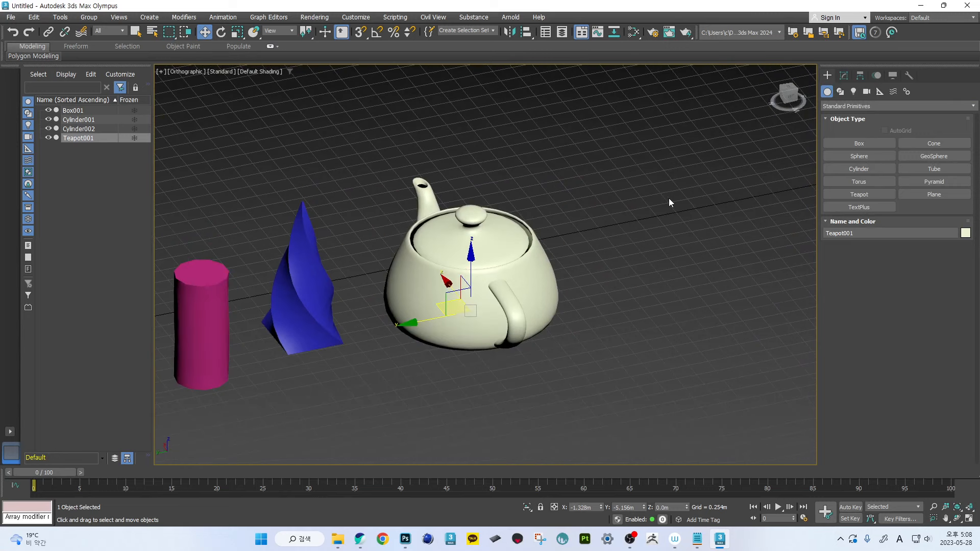
click(928, 197)
middle_drag(747, 273, 632, 258)
drag(659, 188, 553, 393)
key(F4)
alt+middle_drag(669, 338, 658, 291)
scroll(630, 288, up, 3)
middle_drag(709, 237, 658, 237)
alt+middle_drag(658, 236, 678, 241)
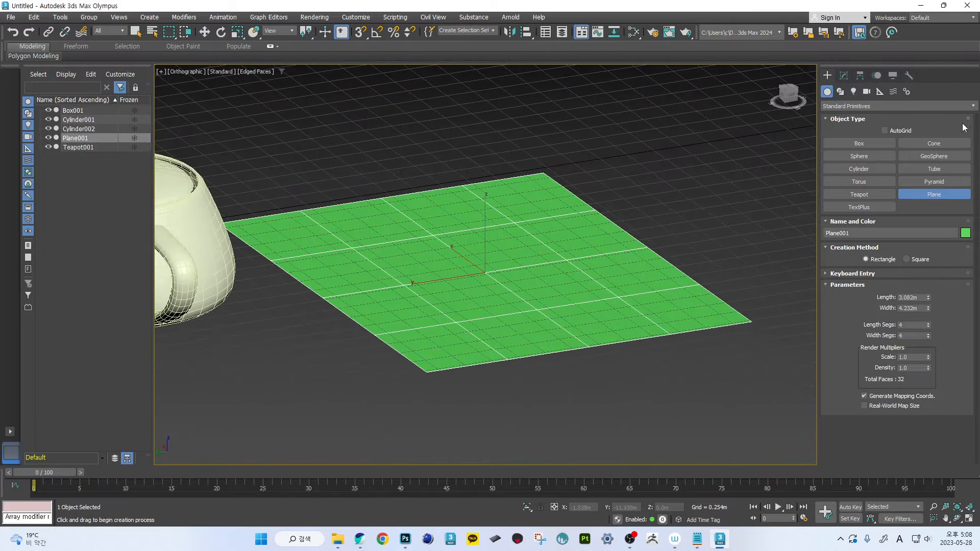
click(965, 110)
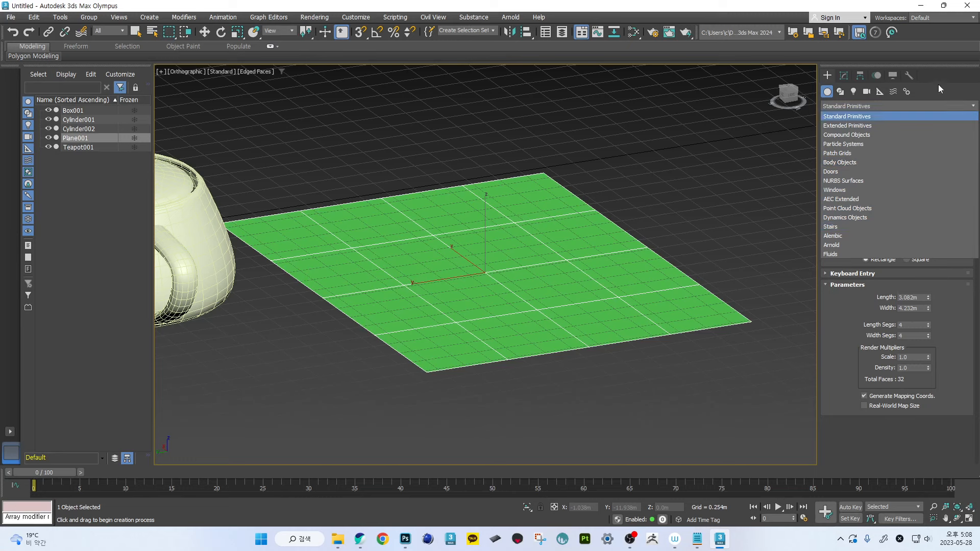
click(847, 116)
- Add a Shell modifier to the plane with an inner amount of 0.034 m and an outer amount of 0.09 m
click(844, 77)
click(949, 110)
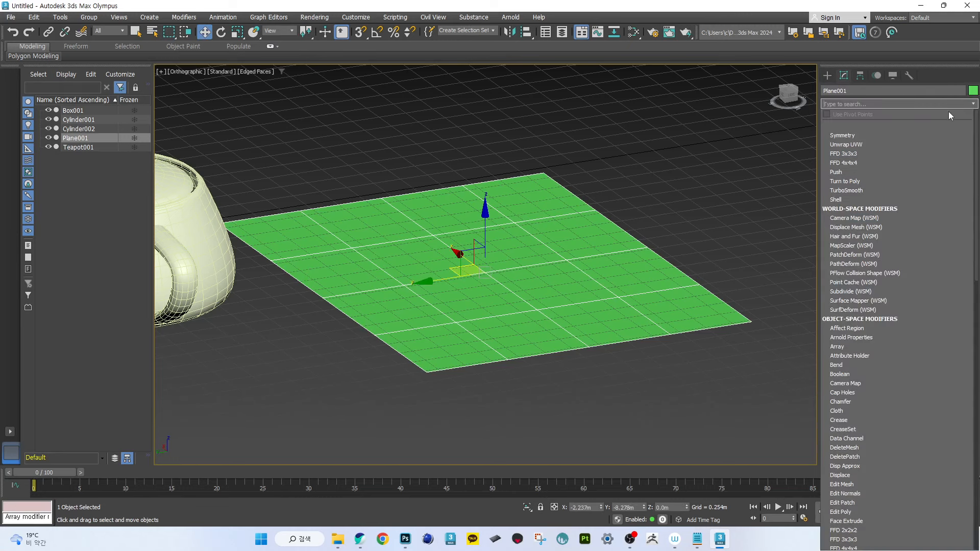
text(s)
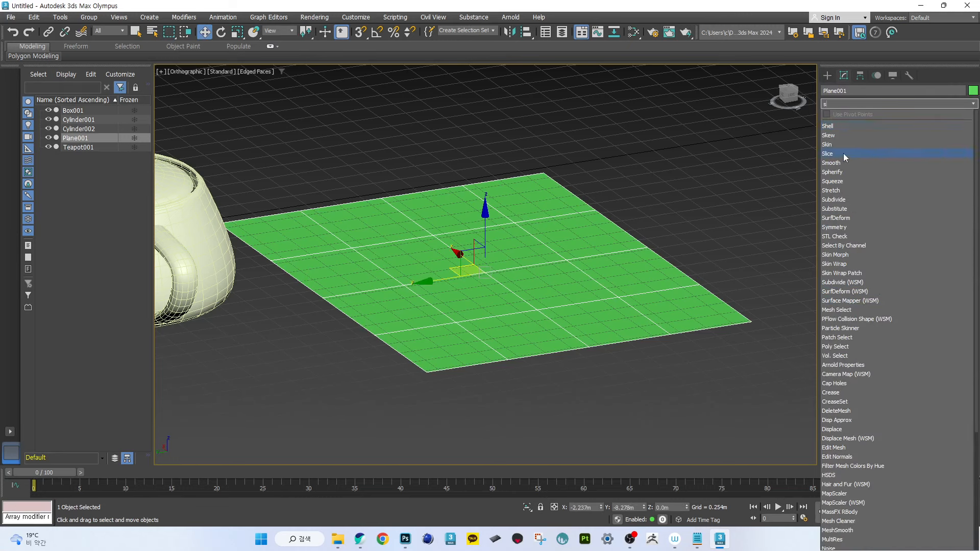
click(829, 126)
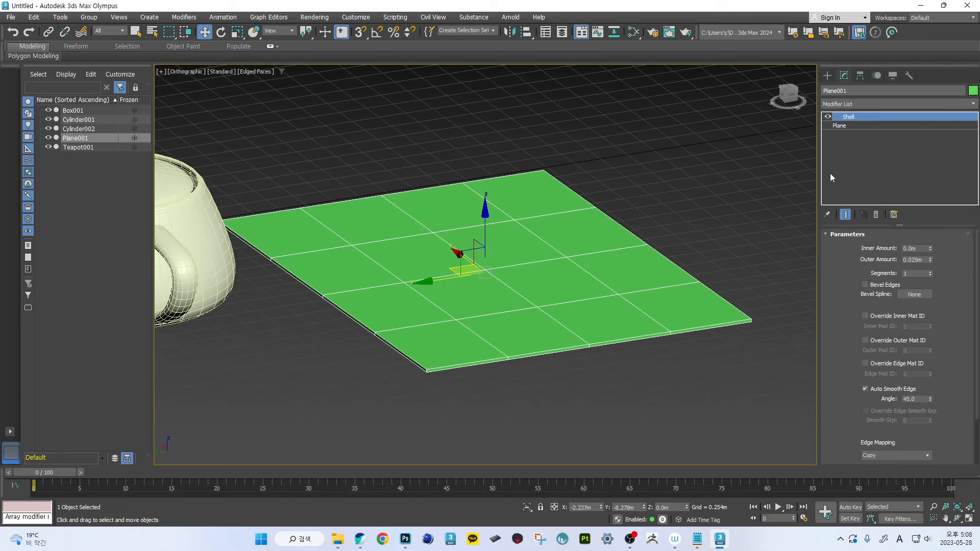
click(929, 247)
drag(929, 260, 869, 126)
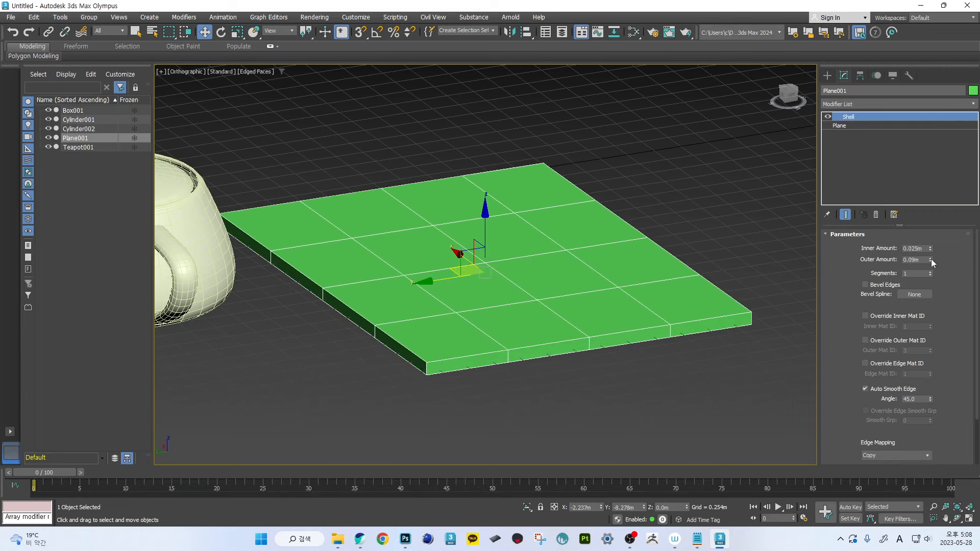
drag(930, 248, 920, 231)
alt+middle_drag(623, 278, 522, 289)
- Add a Bend modifier above the plane's Shell modifier
click(973, 104)
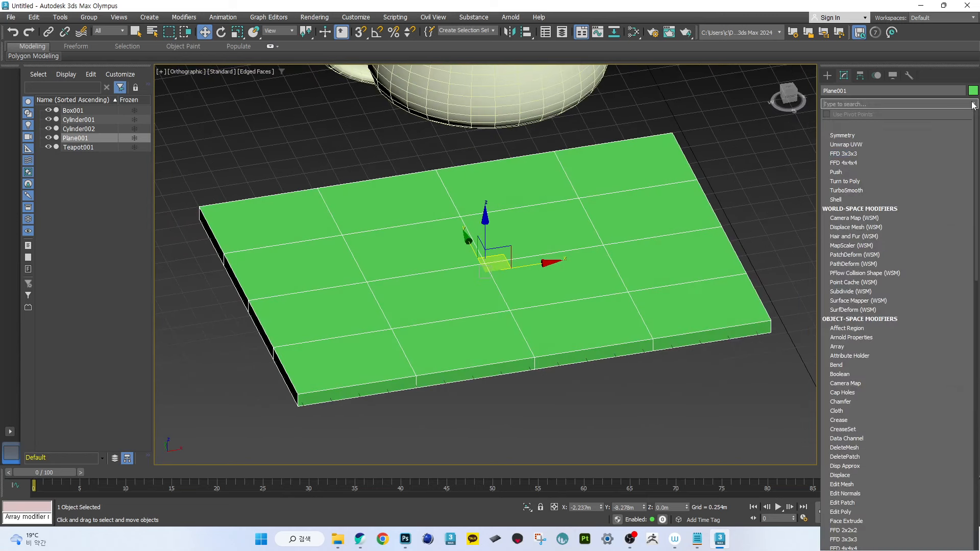
text(b)
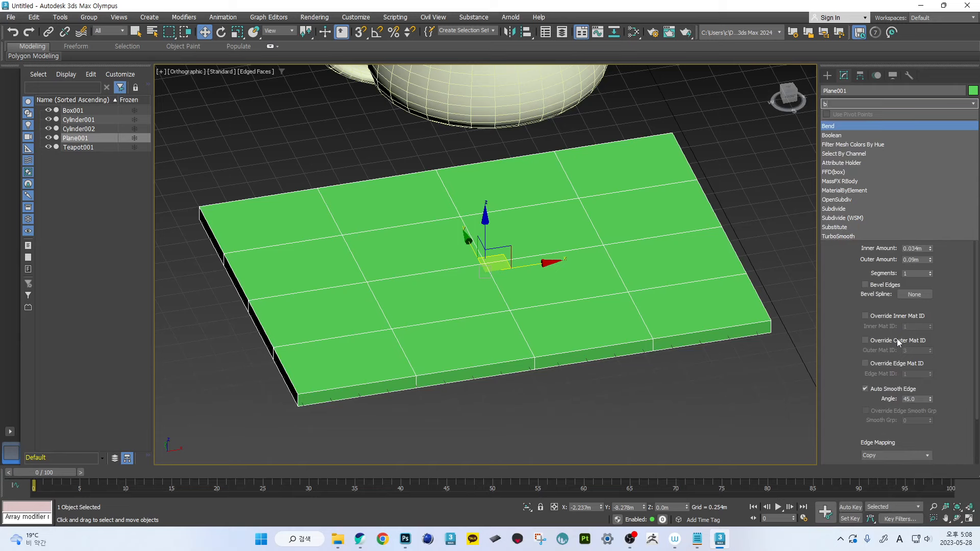
click(849, 126)
scroll(642, 221, down, 4)
alt+middle_drag(643, 219, 641, 238)
- Try a bend angle of 48 and different directions on the Z axis, and undo the changes
drag(924, 253, 922, 214)
key(ctrl+z)
drag(923, 264, 889, 202)
right_click(923, 263)
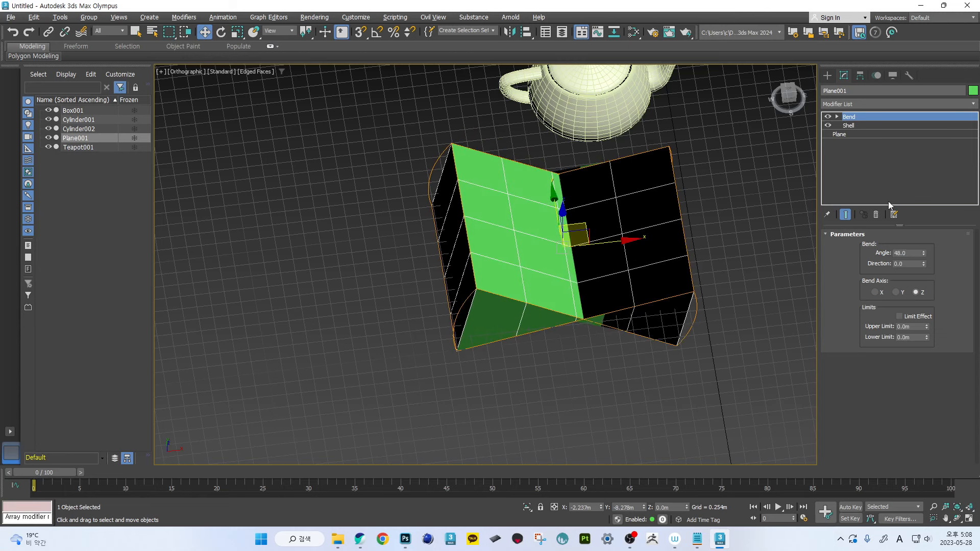
key(ctrl+z)
- Set the slab's bend axis to Y and its bend angle to 71 to fan it out flat
mouse_move(616, 256)
alt+middle_down()
mouse_move(640, 240)
mouse_move(629, 249)
alt+middle_up()
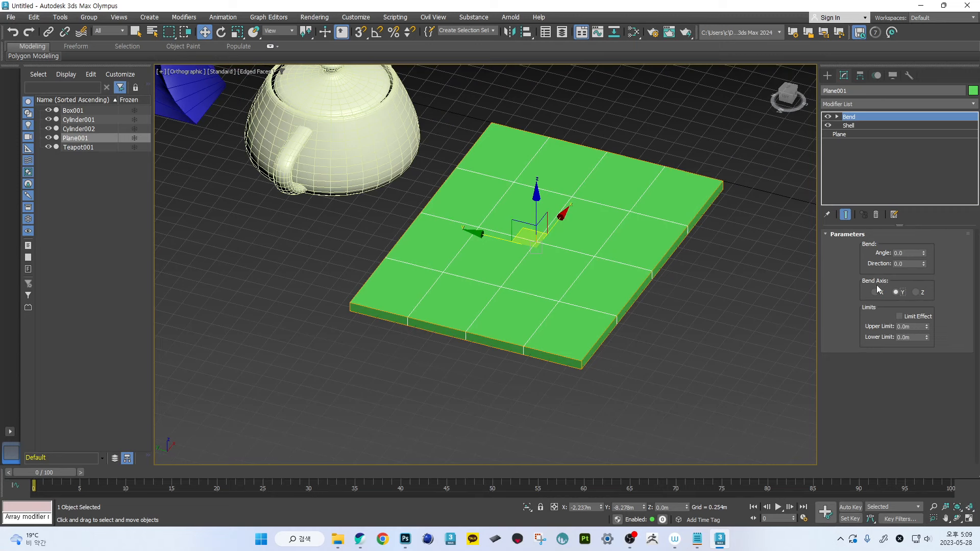
drag(923, 251, 905, 317)
drag(923, 253, 898, 178)
alt+middle_drag(660, 228, 507, 236)
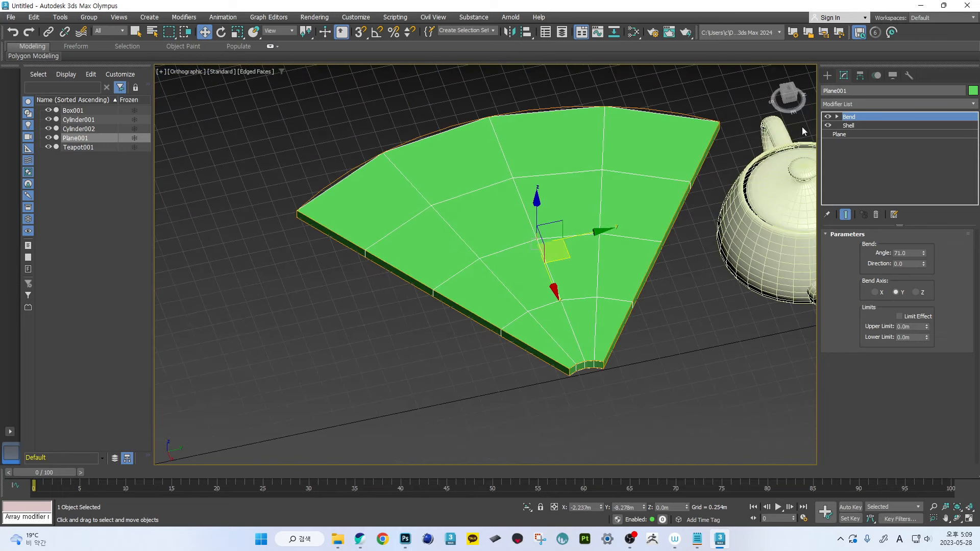
- At the base Plane level of the bent slab, set the length to 3.267 m and the width to 1.778 m
click(845, 134)
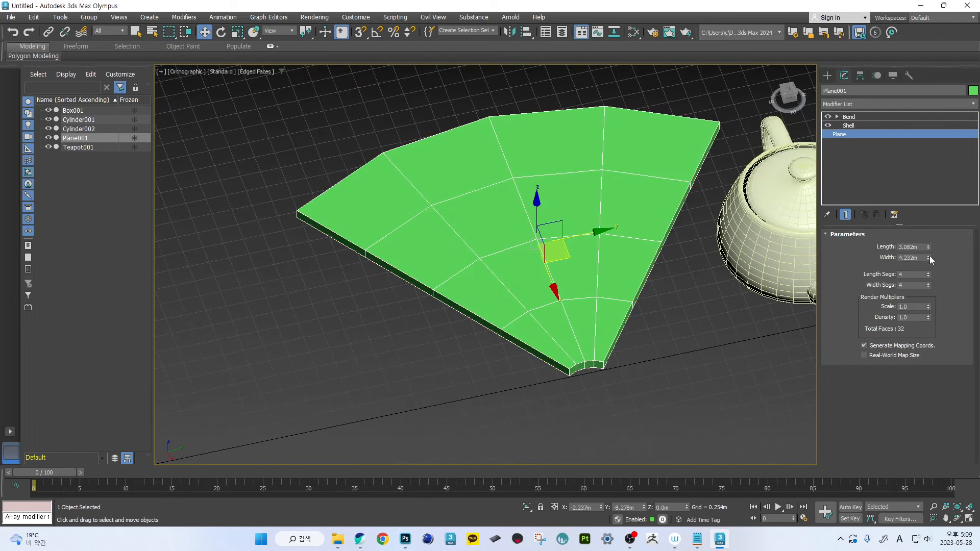
drag(928, 257, 925, 254)
drag(925, 276, 924, 239)
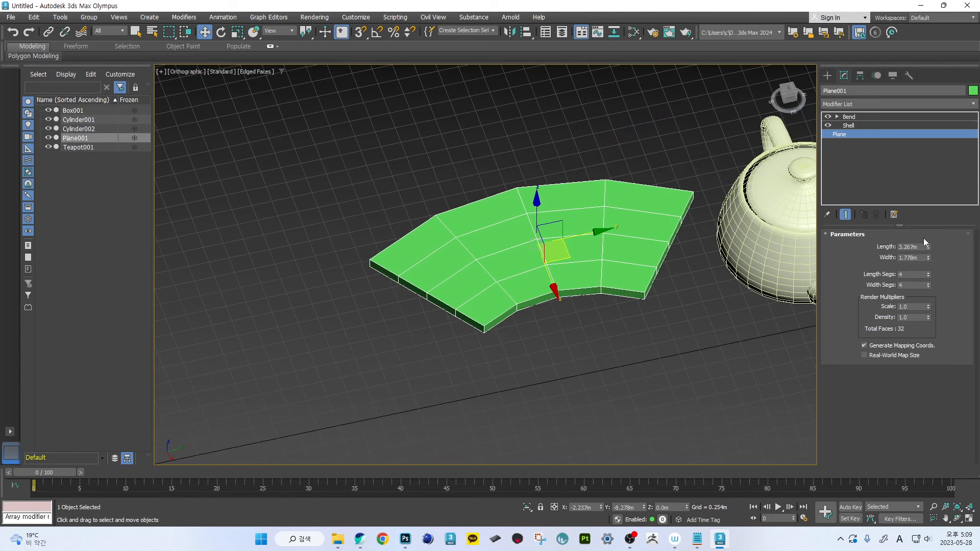
- Compare the X and Y bend axes, keep Y, and set the slab's bend angle to 173.5
click(850, 117)
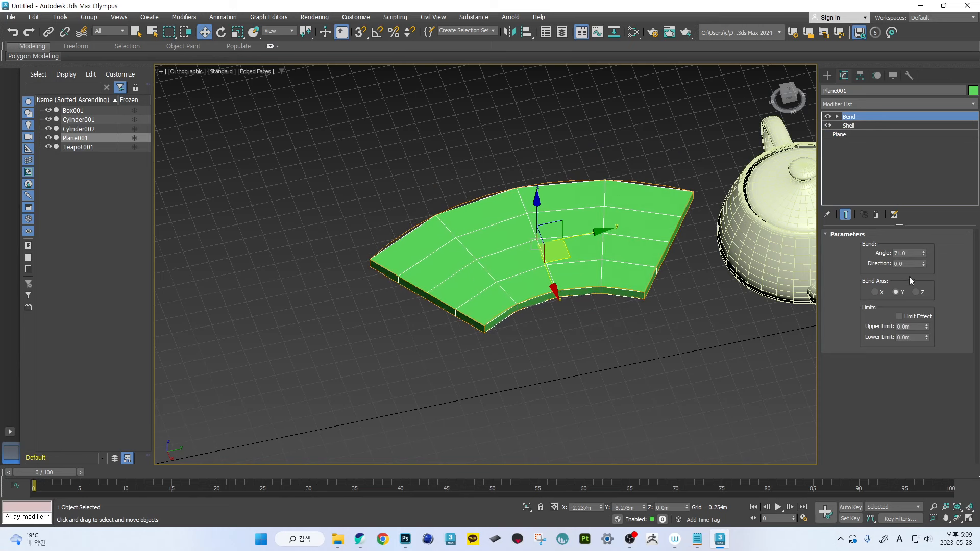
click(875, 292)
click(897, 292)
drag(924, 253, 901, 164)
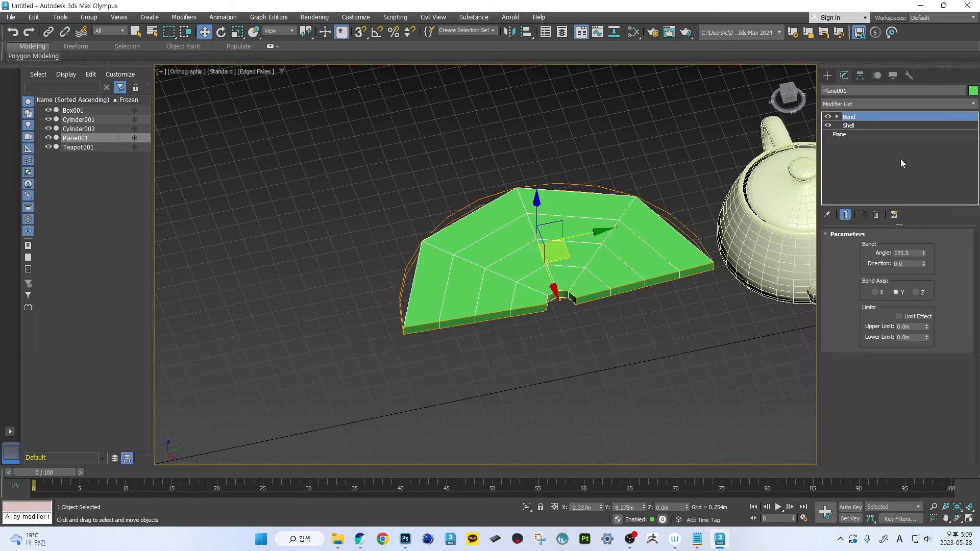
alt+middle_drag(798, 140, 839, 142)
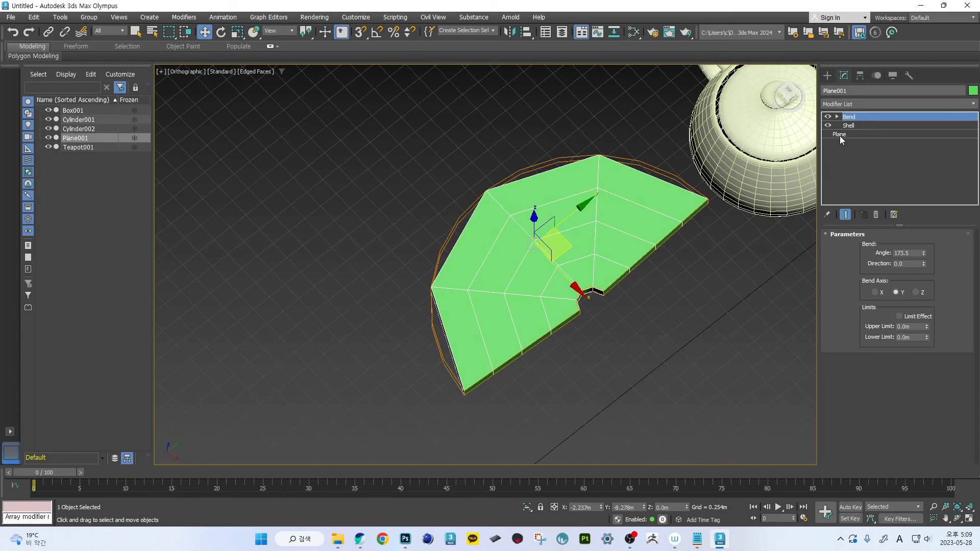
- At the base Plane level, set the length segments to 27 to smooth the fan, and hide the edges
click(840, 135)
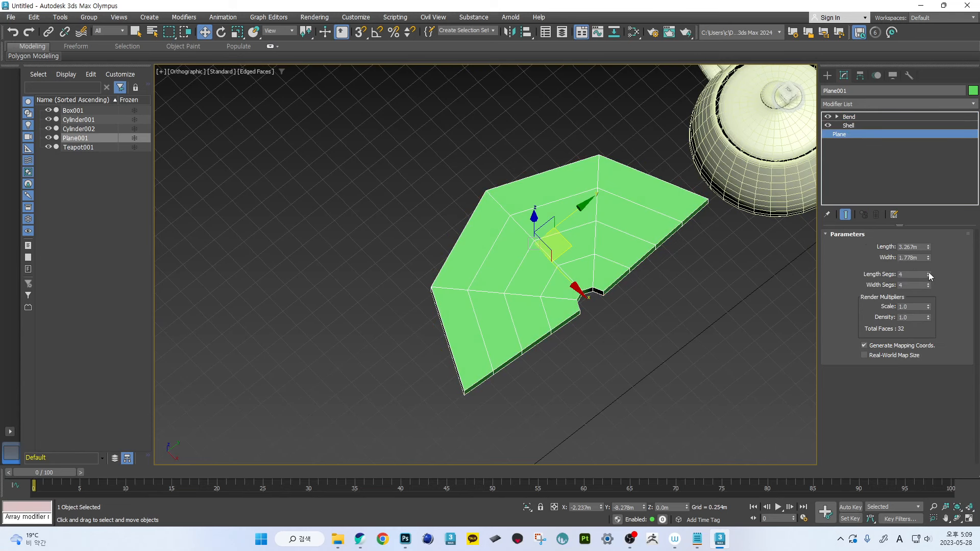
drag(929, 275, 705, 268)
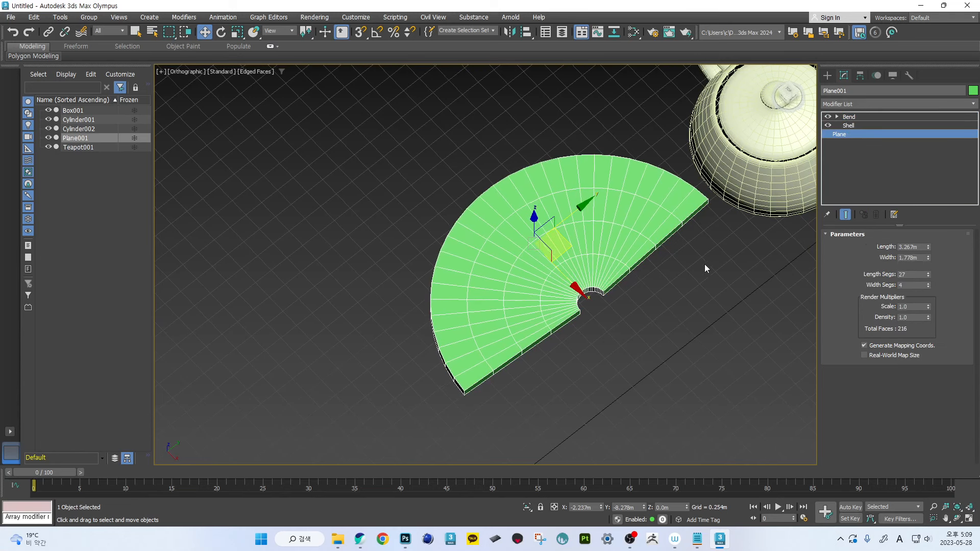
scroll(704, 265, down, 4)
key(F4)
mouse_move(690, 259)
alt+middle_down()
mouse_move(650, 277)
mouse_move(638, 315)
alt+middle_up()
scroll(501, 308, up, 4)
scroll(500, 310, down, 4)
alt+middle_drag(501, 309, 491, 328)
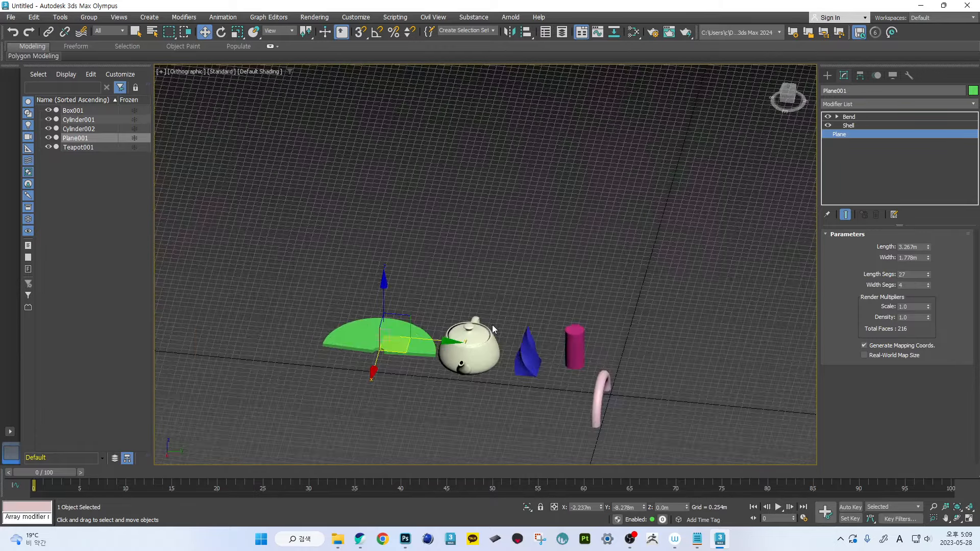
- Switch to the Photoshop lecture board and brush a circle around "Modify" plus an underline and star at "보기(View)"
key(alt+Tab)
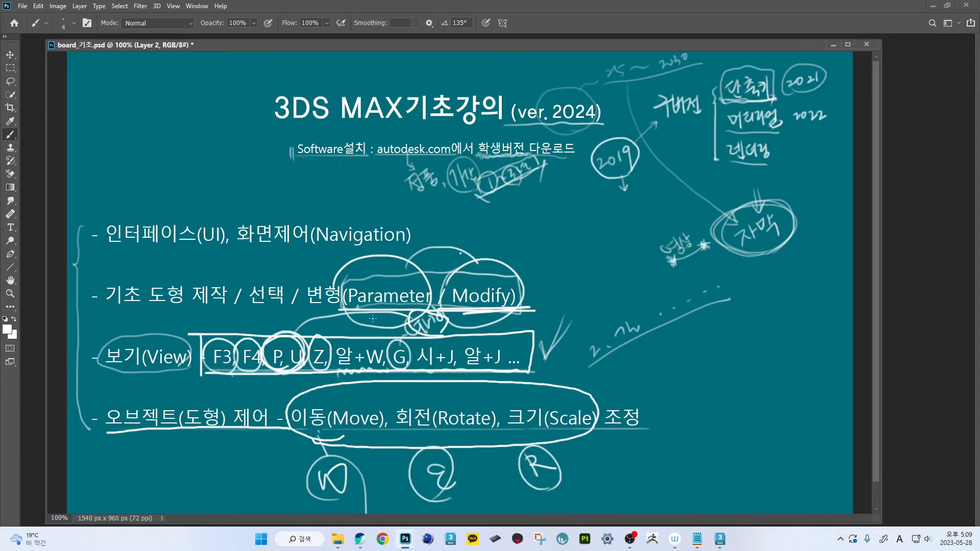
mouse_move(487, 253)
mouse_down()
mouse_move(460, 258)
mouse_move(445, 317)
mouse_move(538, 283)
mouse_move(472, 255)
mouse_up()
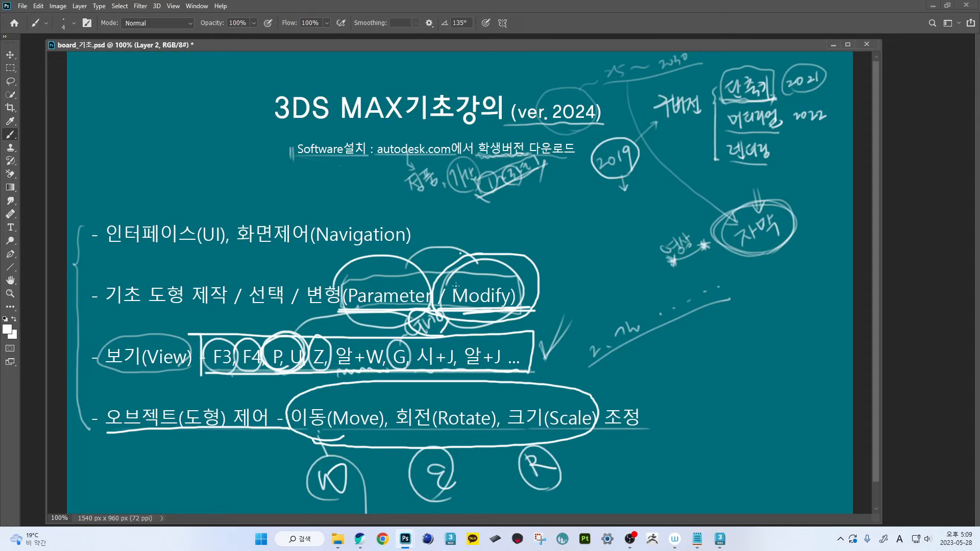
drag(94, 382, 170, 381)
mouse_move(121, 325)
mouse_down()
mouse_move(92, 337)
mouse_move(118, 341)
mouse_move(122, 328)
mouse_up()
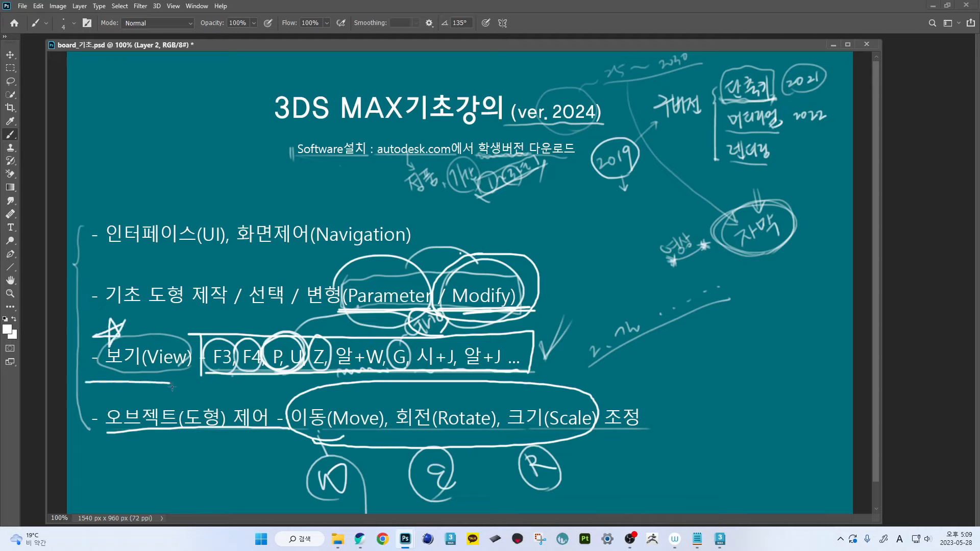
- Underline "오브젝트(도형) 제어" and the handwritten W, Q, R row on the board, and mark a star beside the row
drag(104, 430, 274, 432)
mouse_move(296, 494)
mouse_down()
mouse_move(556, 491)
mouse_move(593, 457)
mouse_move(602, 461)
mouse_up()
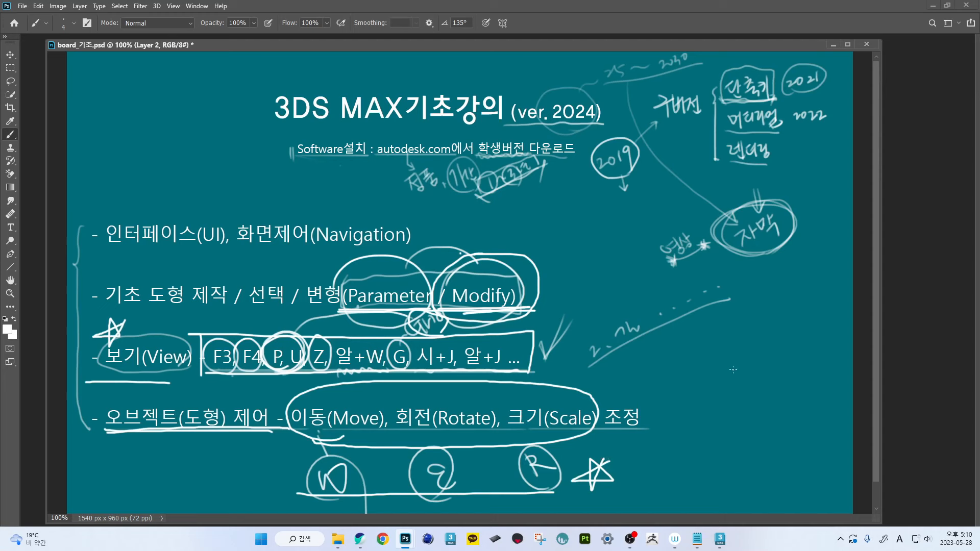
- Switch to 3ds Max, display edged faces, and select the pink cylinder bent into an arch
key(alt+Tab)
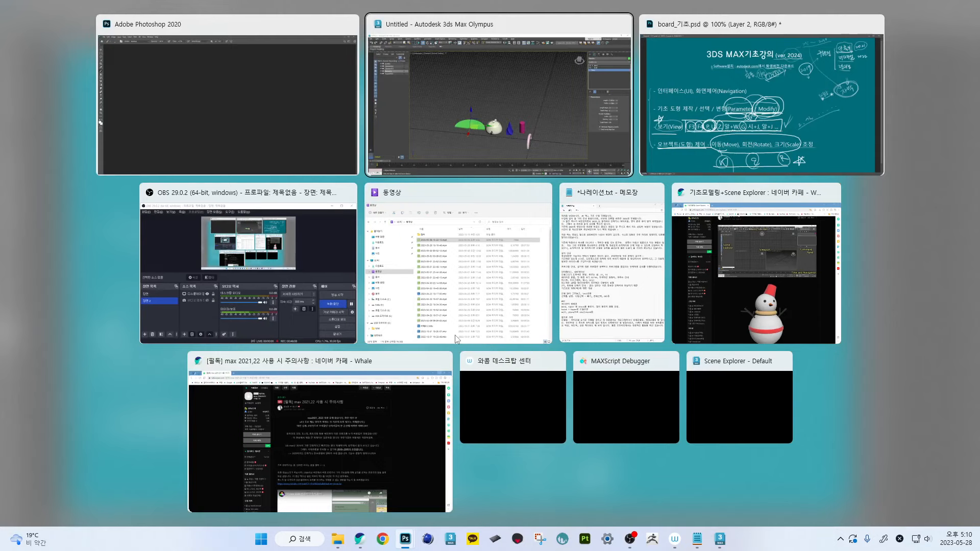
key(F4)
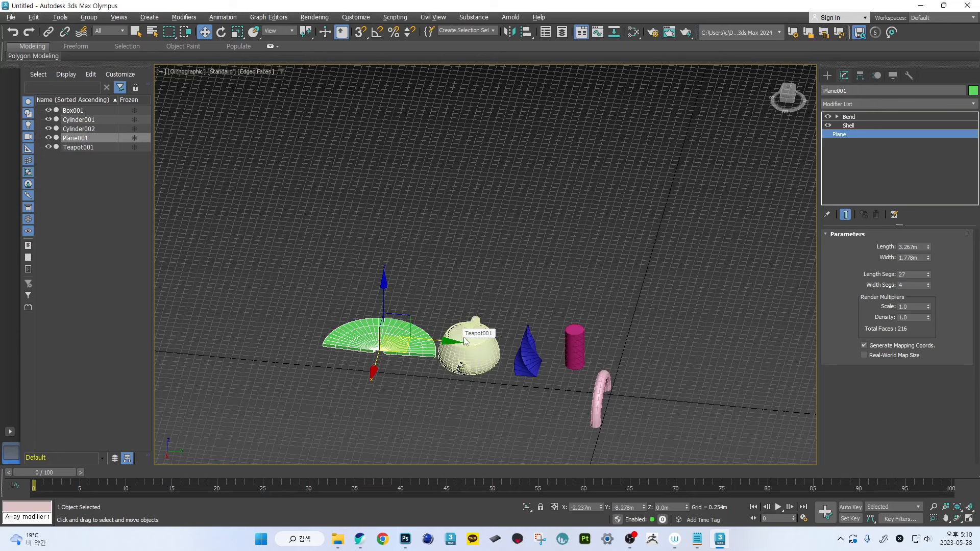
scroll(479, 326, up, 2)
click(490, 317)
middle_drag(684, 387, 539, 306)
scroll(661, 326, up, 2)
click(636, 329)
alt+middle_drag(539, 305, 488, 313)
middle_drag(489, 312, 570, 292)
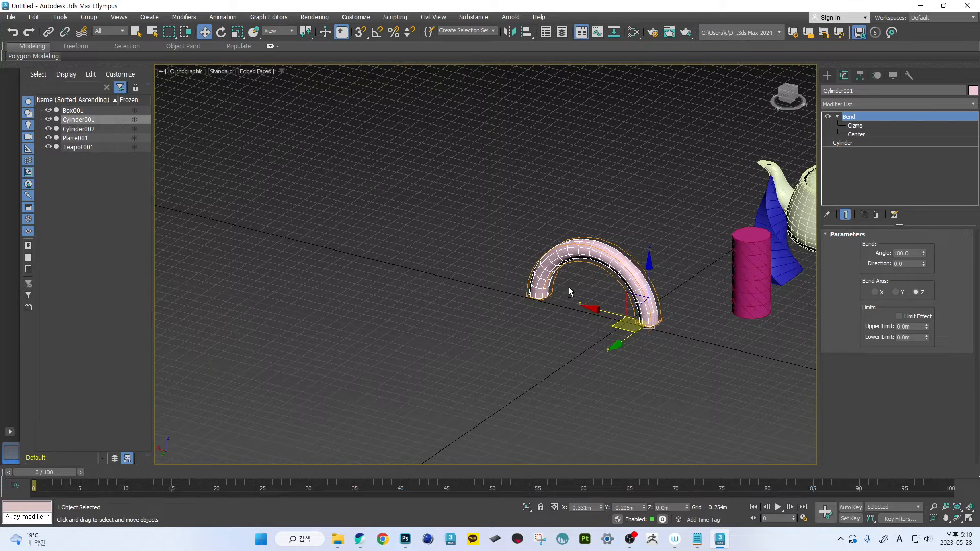
- Create an upright cylinder beside the pink arch, about 0.156 m in radius and 1.949 m high
click(826, 75)
click(853, 168)
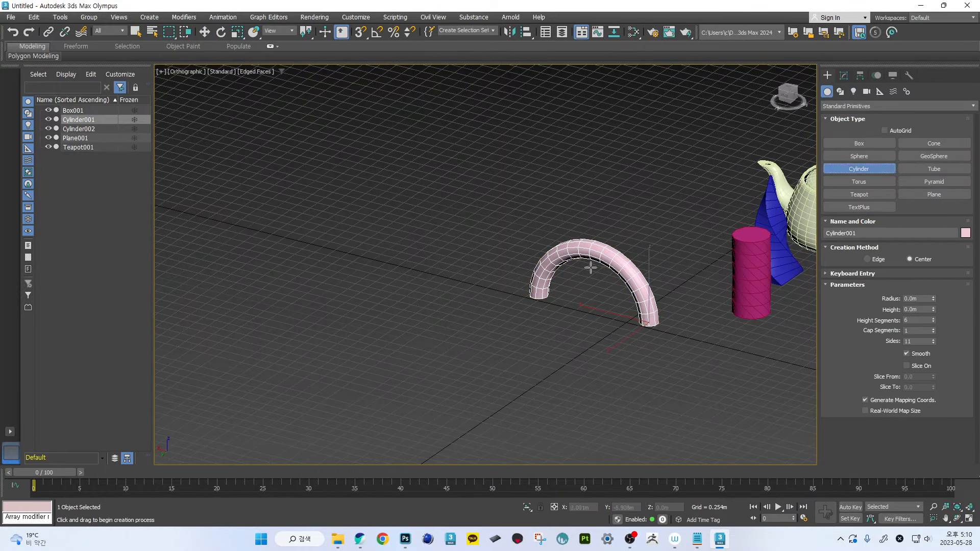
middle_drag(424, 296, 433, 302)
scroll(433, 301, up, 2)
drag(431, 284, 436, 290)
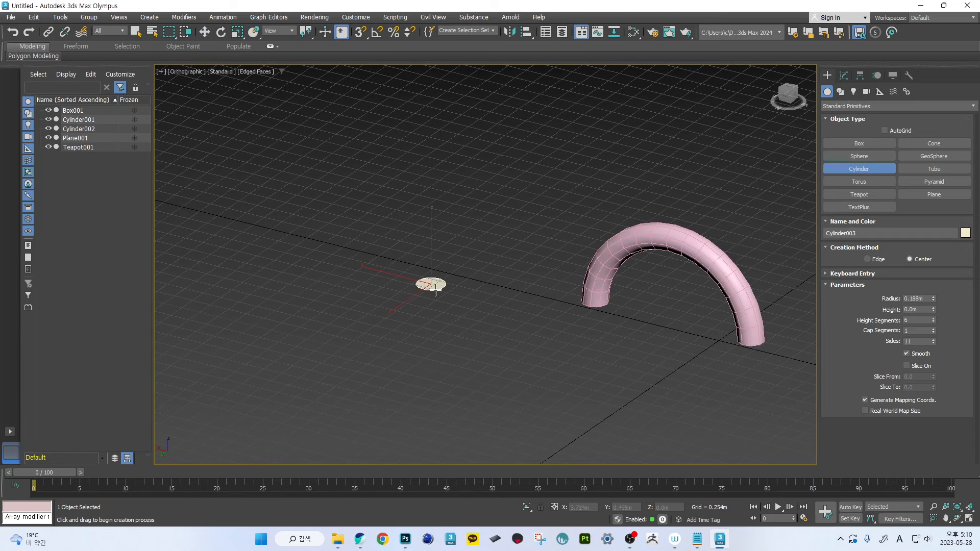
click(444, 129)
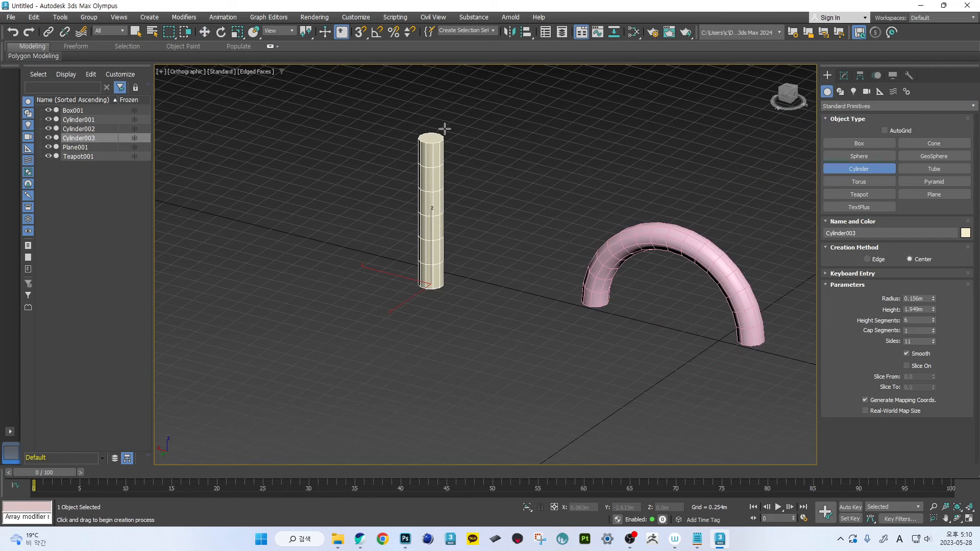
key(w)
middle_drag(445, 132, 434, 205)
alt+middle_drag(376, 246, 411, 246)
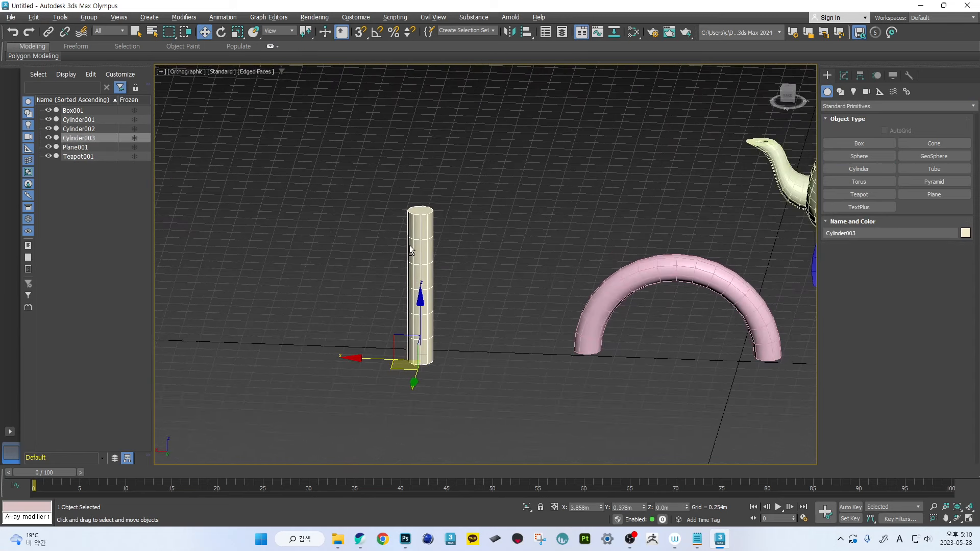
- Try raising the new cylinder's Height parameter, and undo the change
click(844, 76)
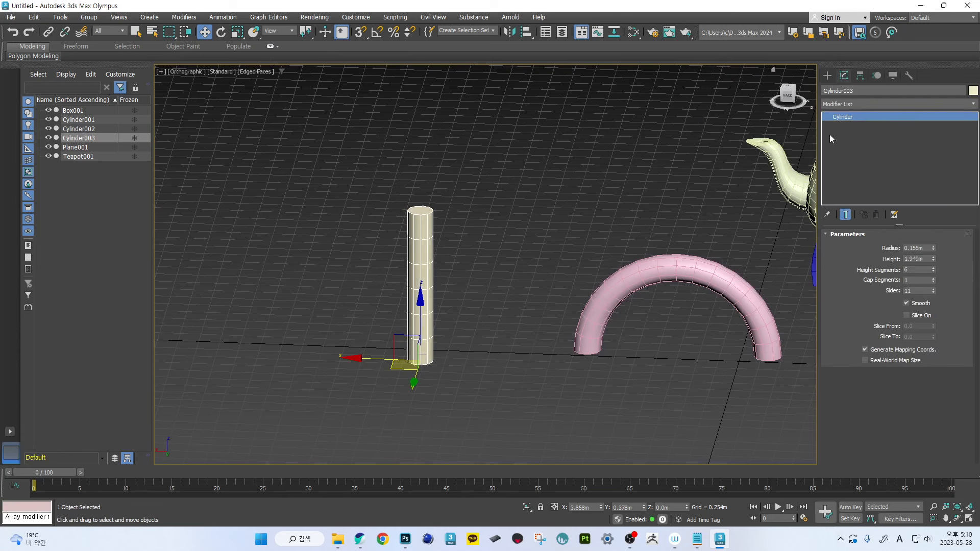
middle_drag(470, 262, 502, 253)
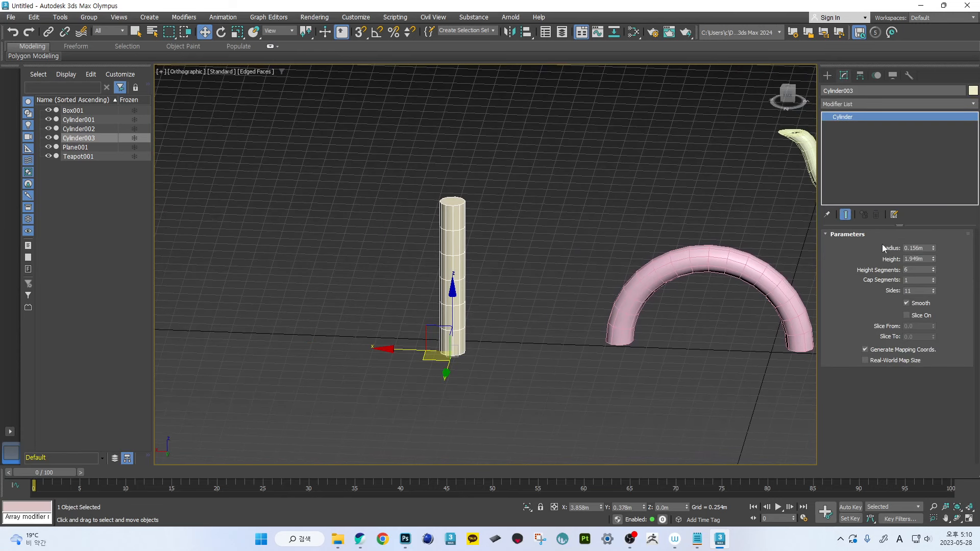
alt+middle_drag(782, 288, 753, 287)
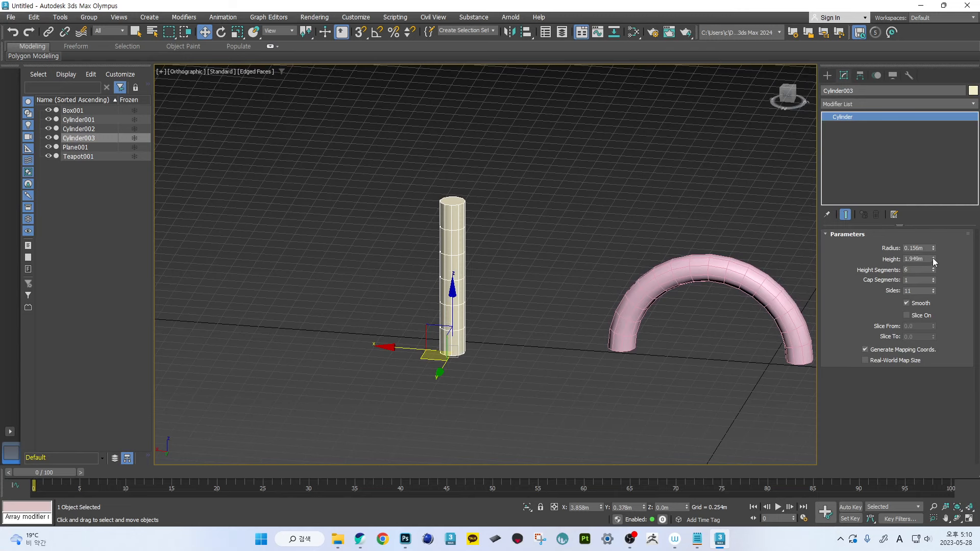
drag(933, 258, 917, 230)
middle_drag(594, 253, 580, 289)
key(ctrl+z)
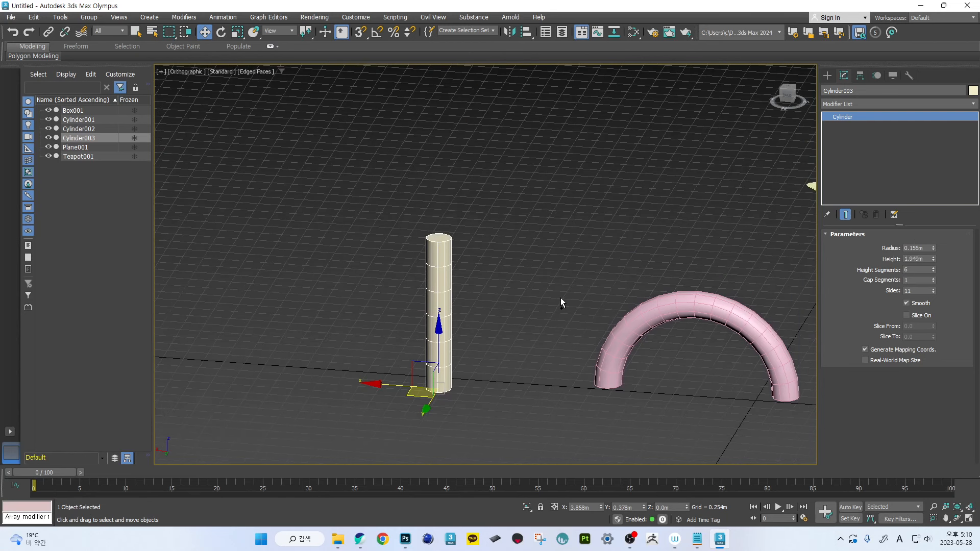
- Try stretching the cylinder upward along Z with Scale twice, undoing each attempt
key(r)
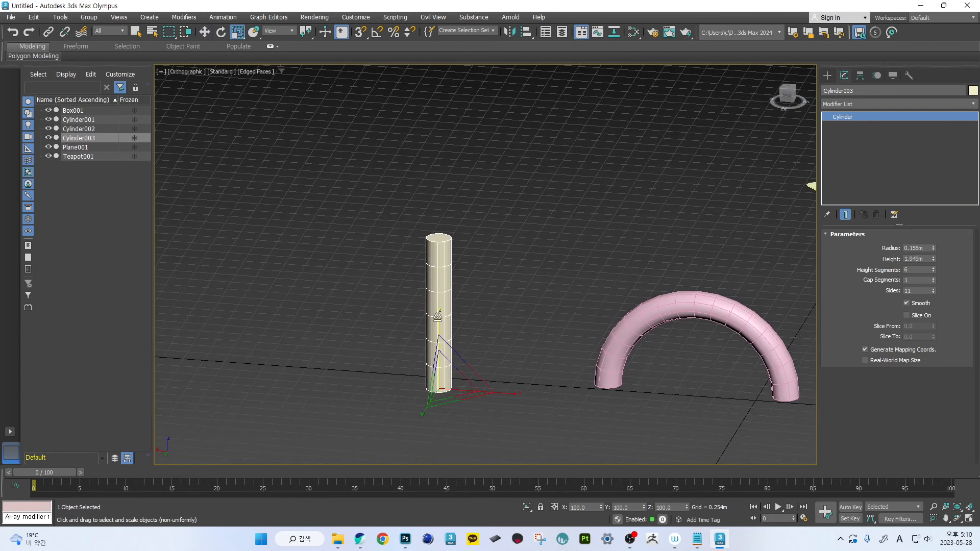
drag(437, 315, 439, 285)
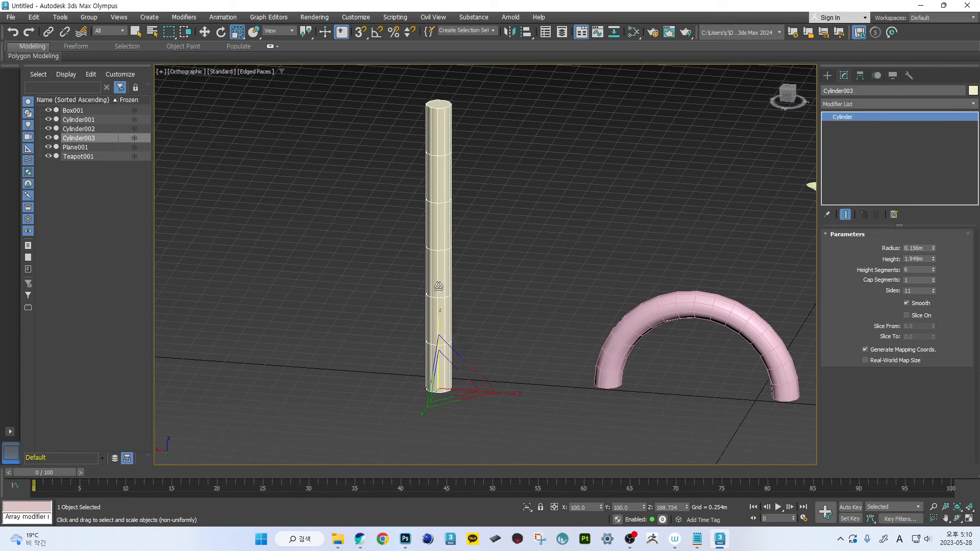
key(ctrl+z)
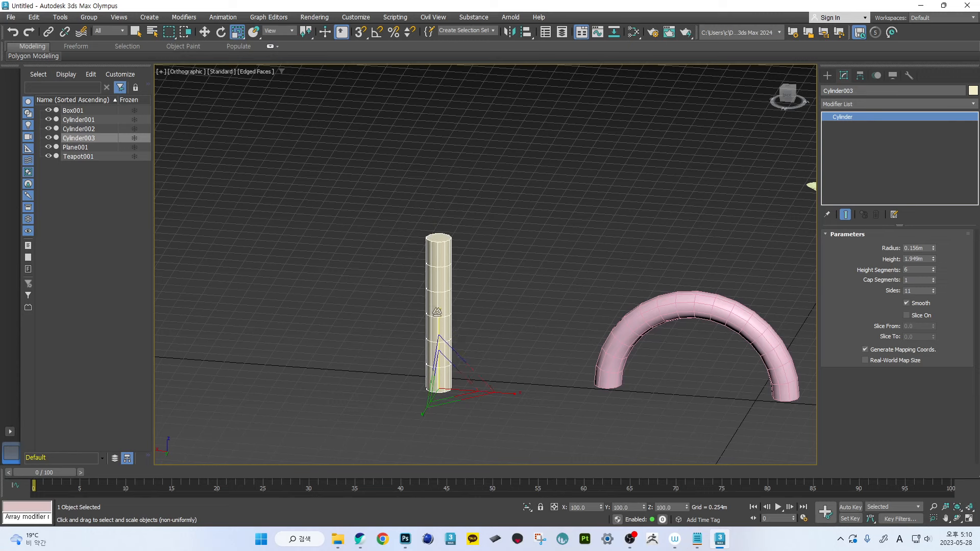
drag(437, 312, 475, 285)
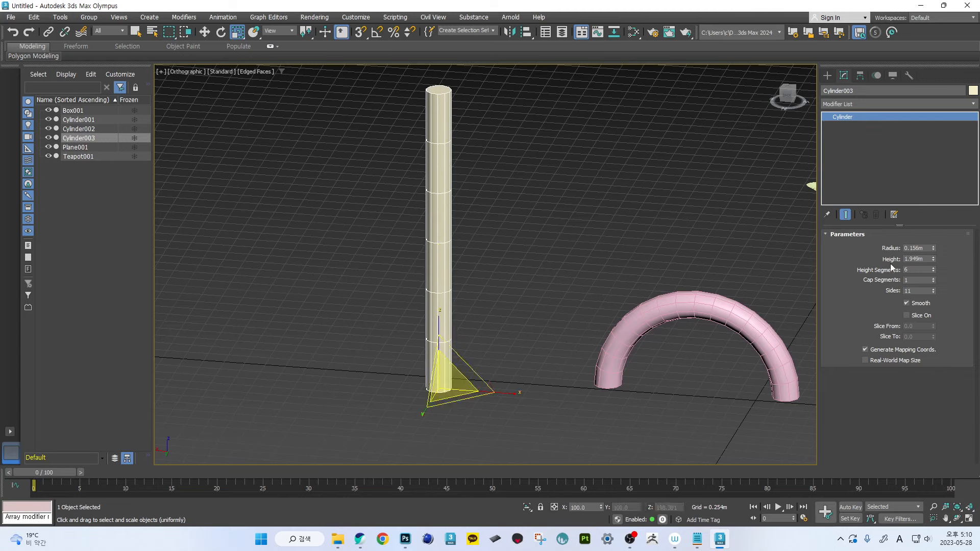
key(ctrl+z)
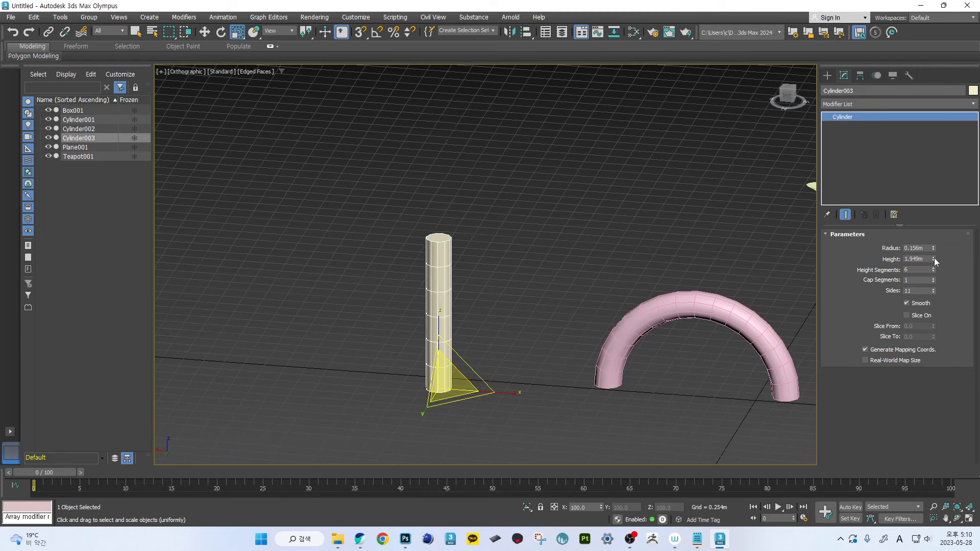
- Set the cylinder's height to 3.137 m and stretch it along Z with Scale
mouse_move(934, 258)
mouse_down()
mouse_move(932, 199)
mouse_move(925, 256)
mouse_up()
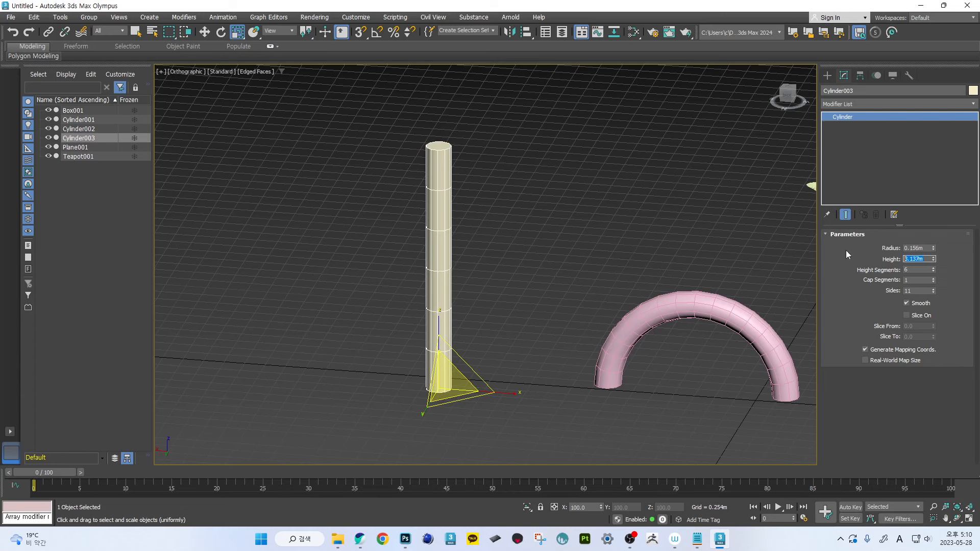
middle_drag(532, 302, 540, 292)
mouse_move(454, 318)
mouse_down()
mouse_move(453, 304)
mouse_move(449, 325)
mouse_up()
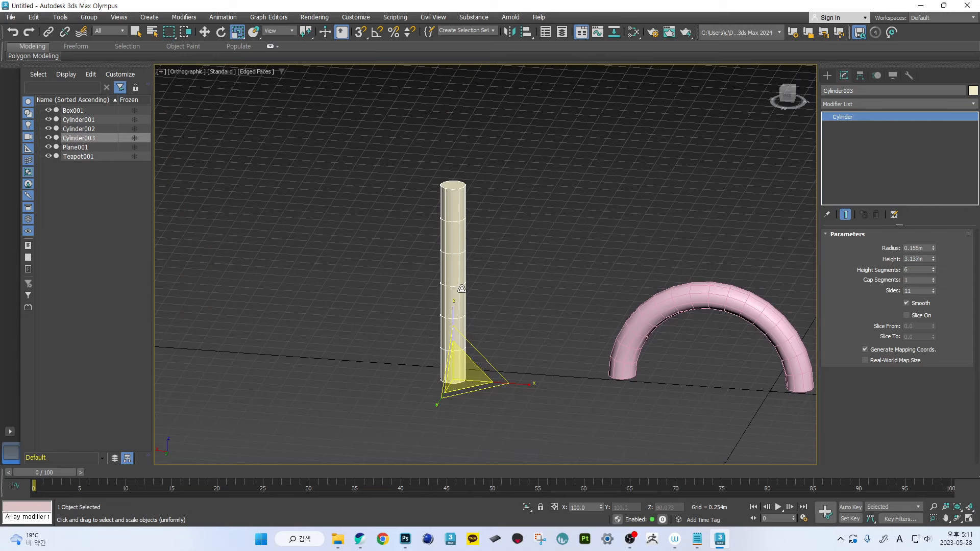
key(w)
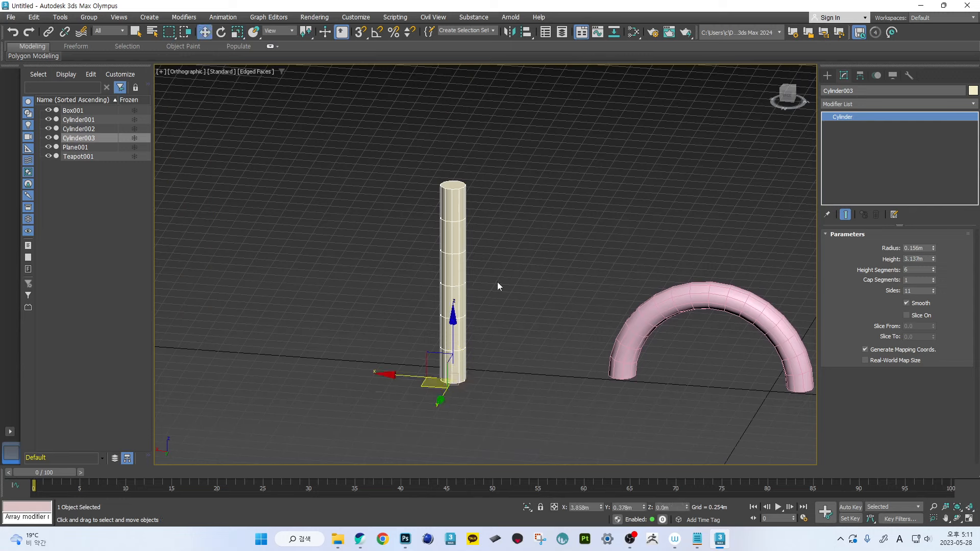
key(r)
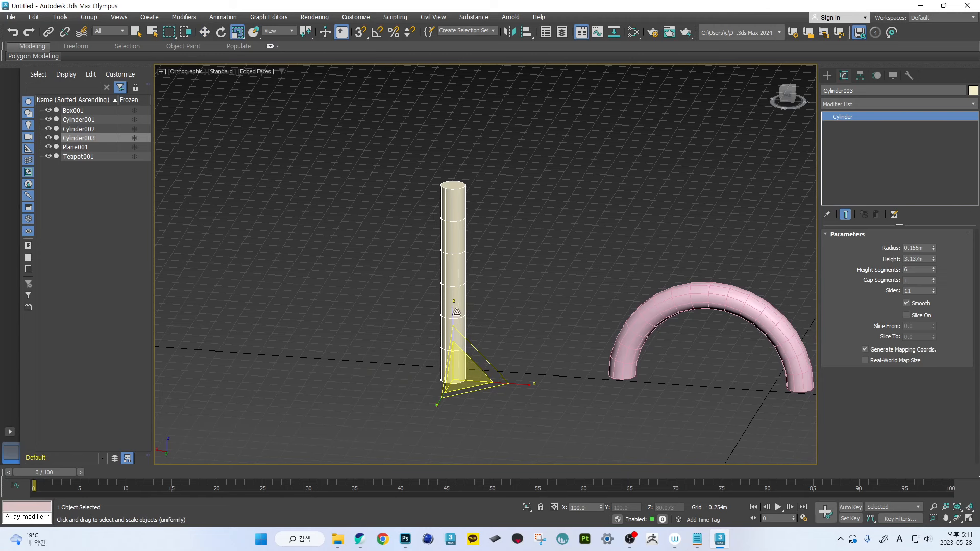
drag(451, 312, 452, 279)
middle_drag(522, 258, 538, 316)
scroll(555, 247, down, 3)
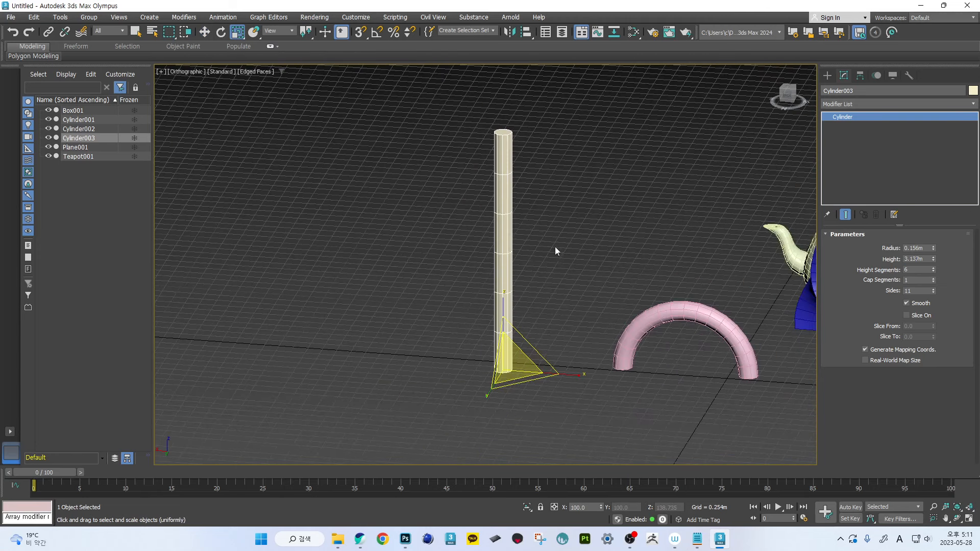
key(w)
- Add a Bend modifier to the stretched cylinder with an angle of 104
click(898, 104)
text(b)
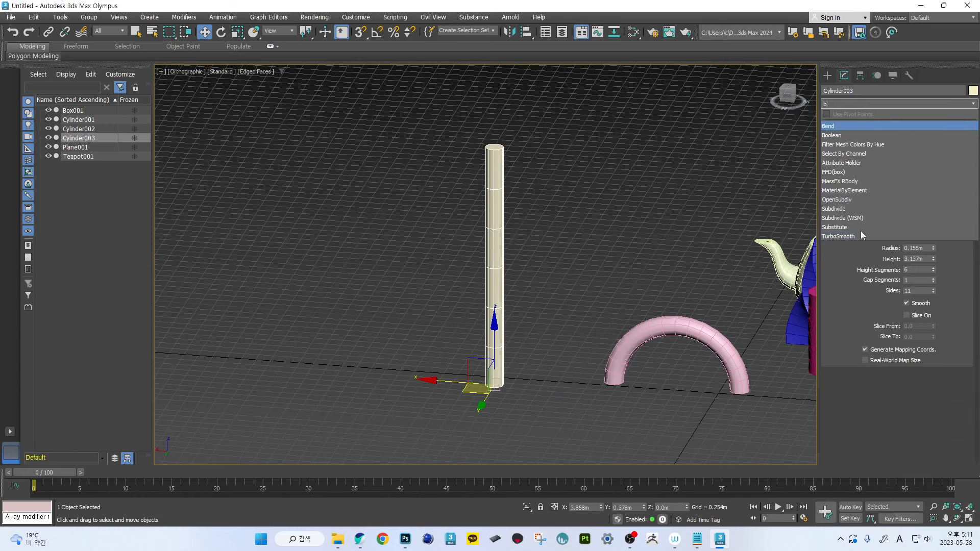
click(847, 126)
drag(924, 254, 882, 151)
alt+middle_drag(548, 253, 523, 228)
scroll(492, 255, up, 6)
scroll(500, 236, up, 3)
middle_drag(452, 258, 494, 194)
alt+middle_drag(482, 239, 505, 222)
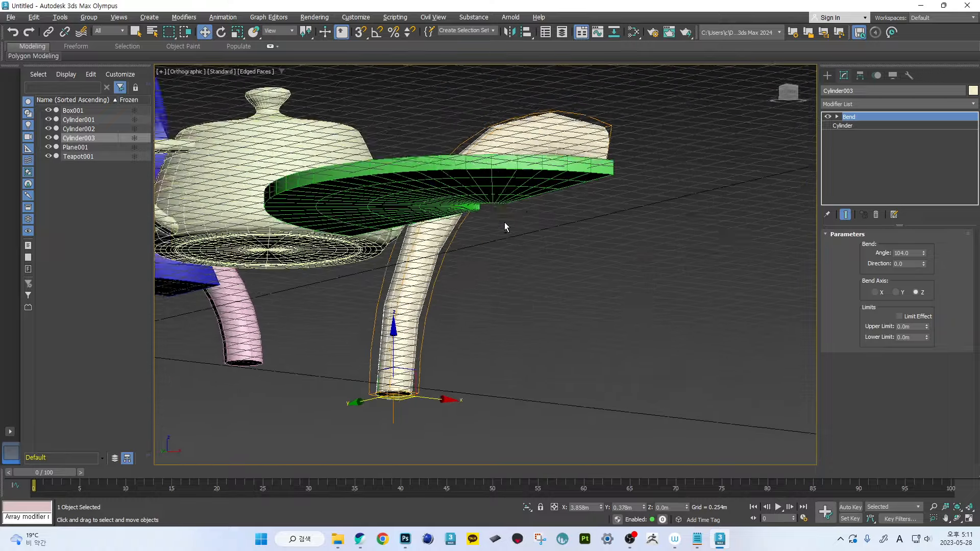
- Isolate the cylinder, turn off its Bend modifier, and leave isolation
key(alt+q)
click(827, 117)
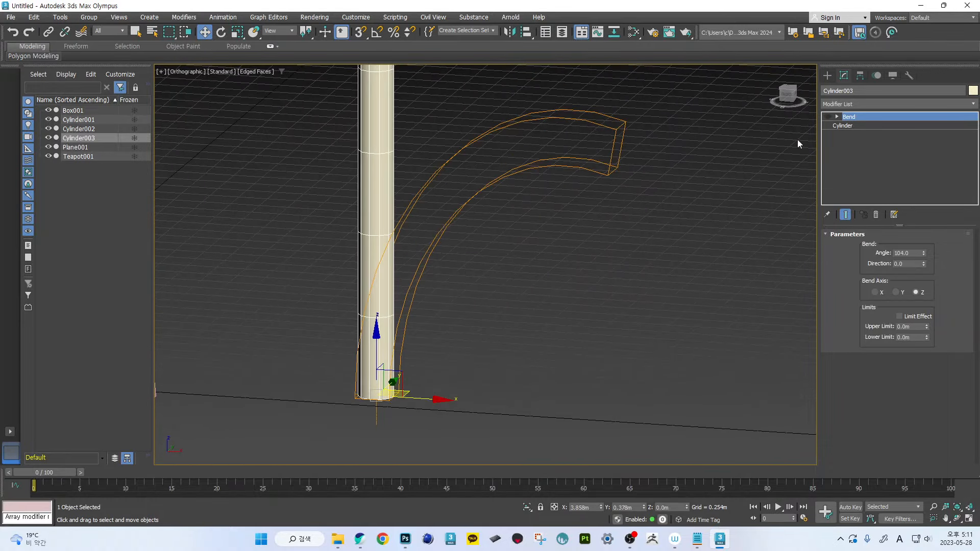
key(alt+q)
- Scale the straight cylinder further along Z and turn its Bend modifier back on
key(r)
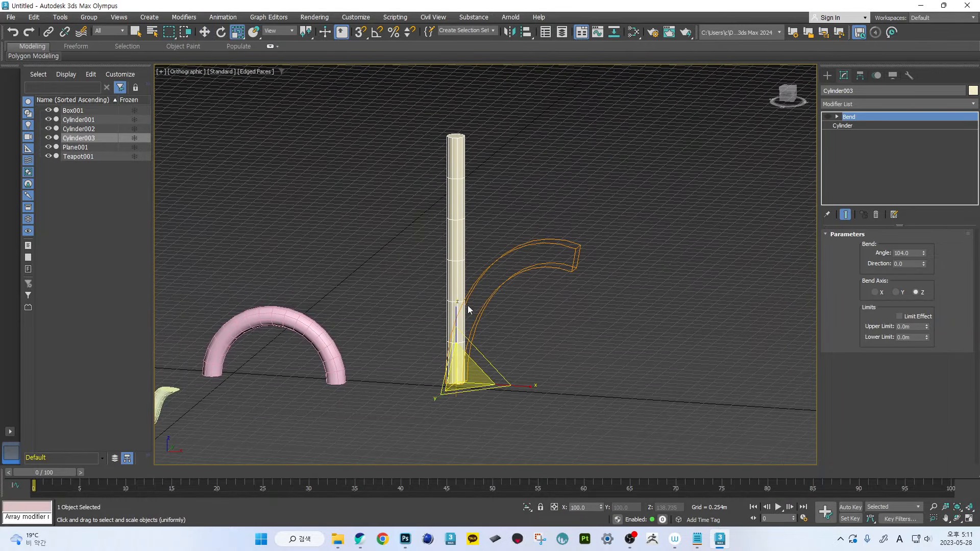
drag(455, 312, 471, 224)
scroll(632, 216, down, 3)
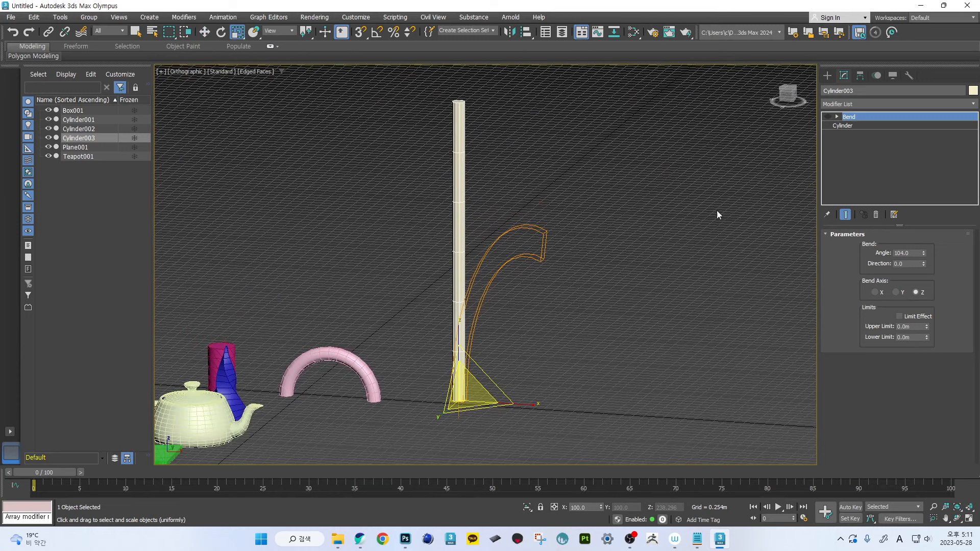
click(826, 117)
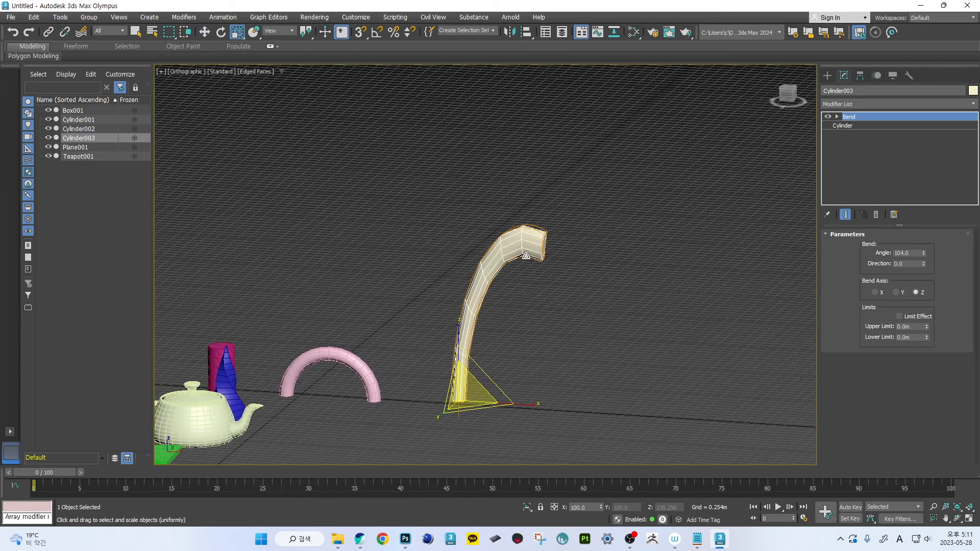
scroll(551, 241, up, 4)
scroll(559, 215, down, 5)
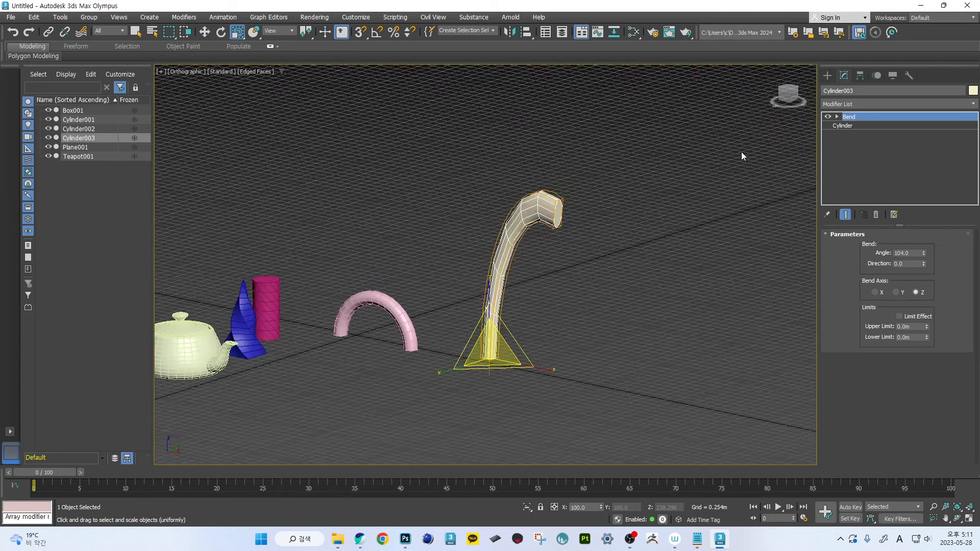
click(828, 75)
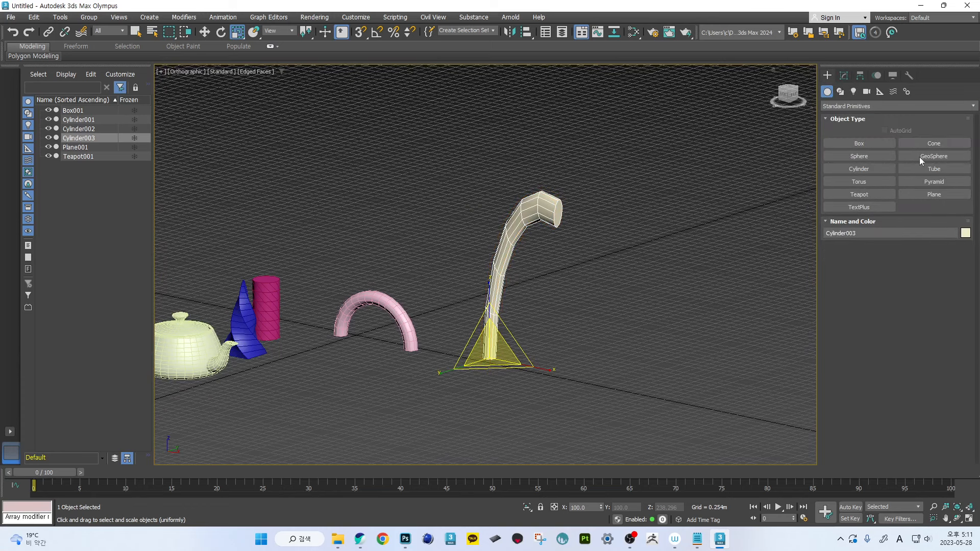
alt+middle_drag(766, 225, 558, 261)
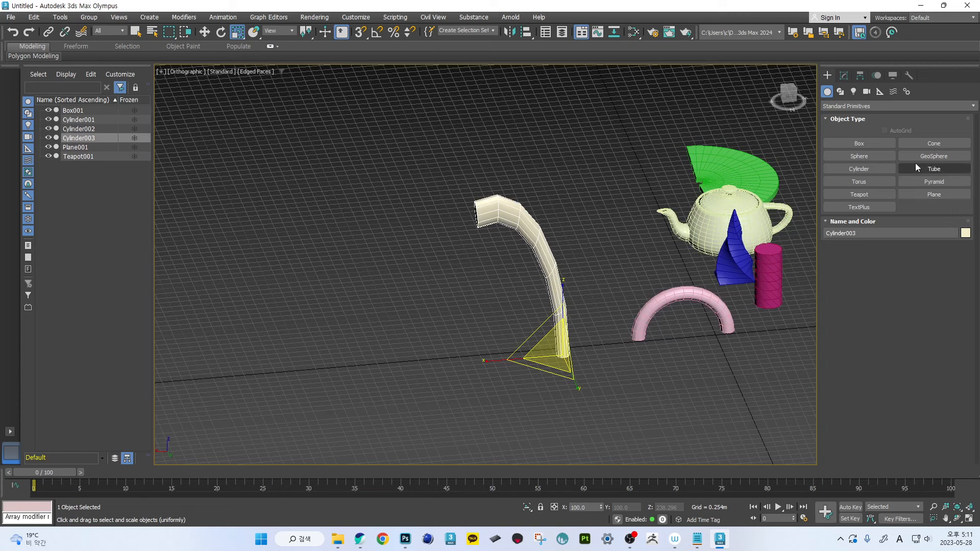
click(870, 159)
mouse_move(646, 329)
alt+middle_down()
mouse_move(581, 309)
mouse_move(505, 341)
alt+middle_up()
scroll(467, 345, up, 2)
drag(461, 346, 466, 347)
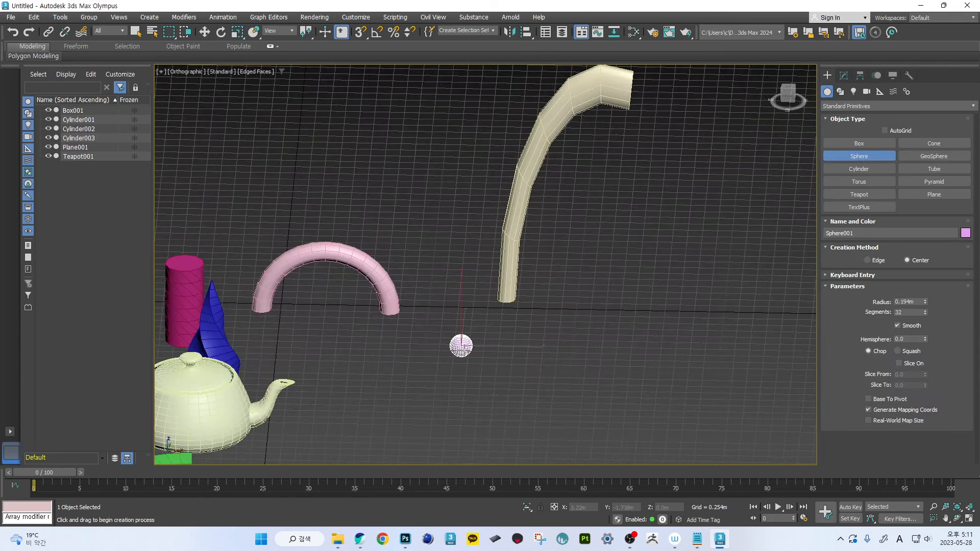
right_click(463, 341)
key(ctrl+z)
- Create a cylinder about 0.115 m in radius between the two bent cylinders and set its height to 3.891 m
click(860, 170)
drag(459, 343, 460, 346)
click(459, 181)
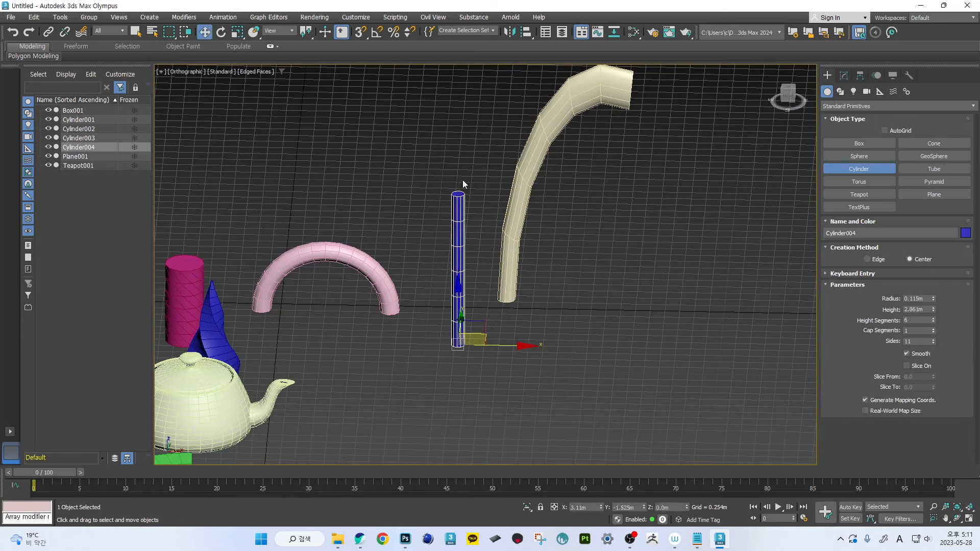
click(844, 75)
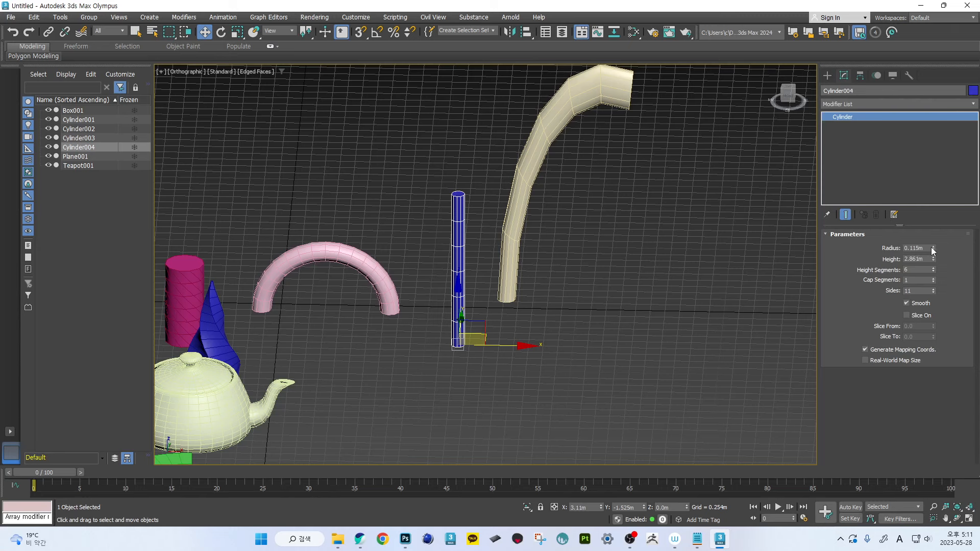
drag(934, 257, 932, 242)
middle_drag(568, 245, 530, 298)
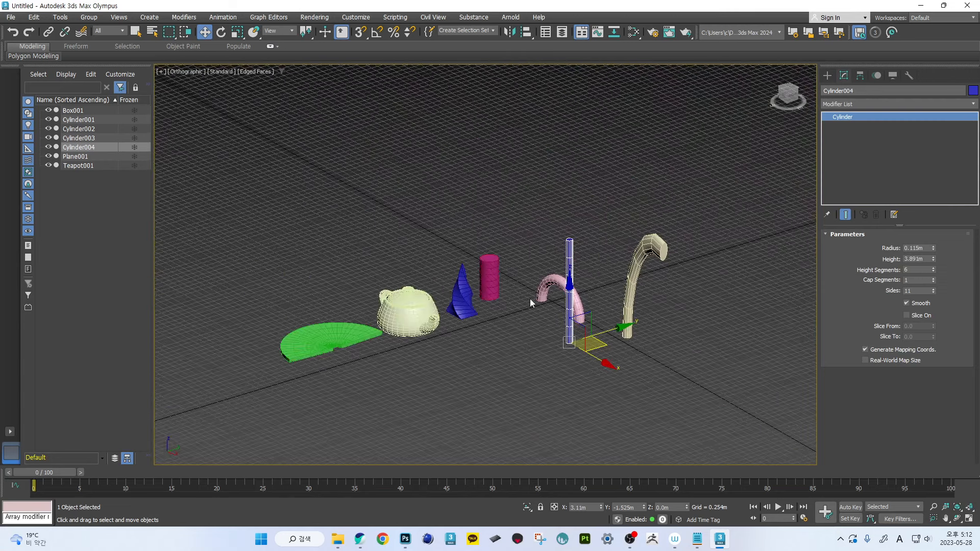
scroll(577, 306, up, 4)
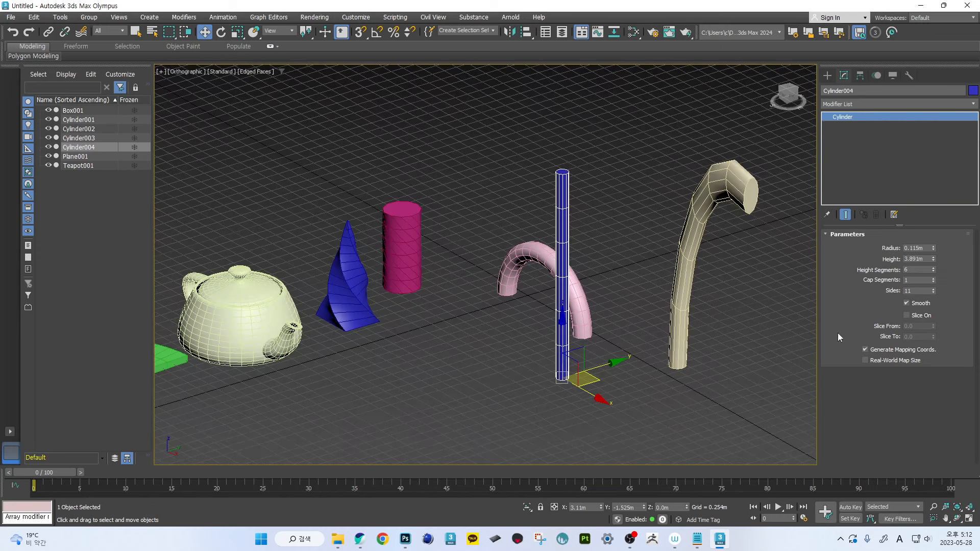
alt+middle_drag(595, 346, 569, 332)
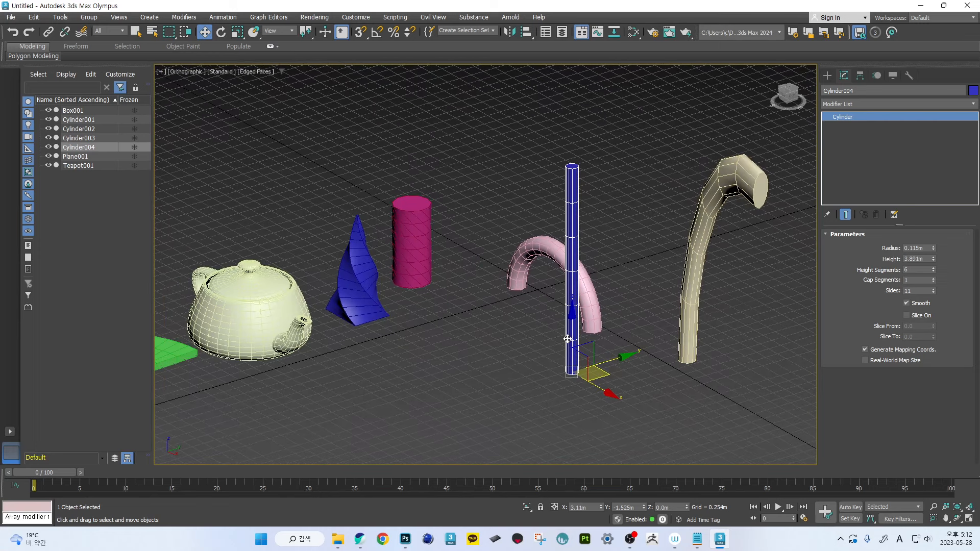
scroll(551, 327, up, 4)
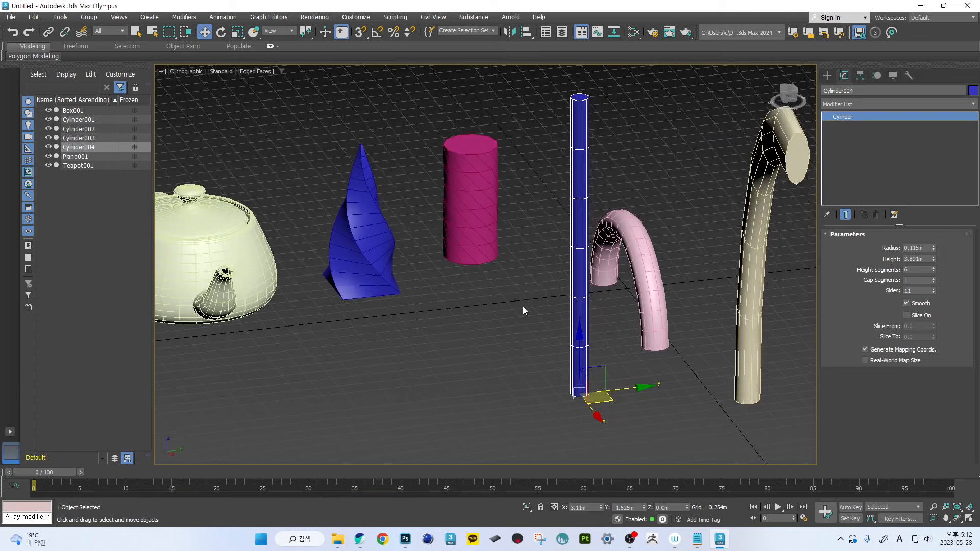
scroll(522, 308, down, 3)
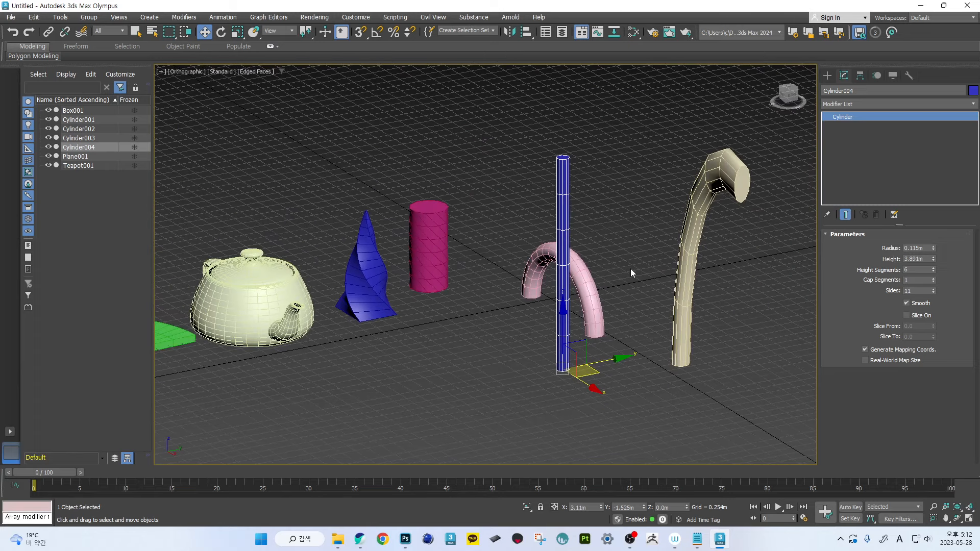
scroll(631, 272, up, 4)
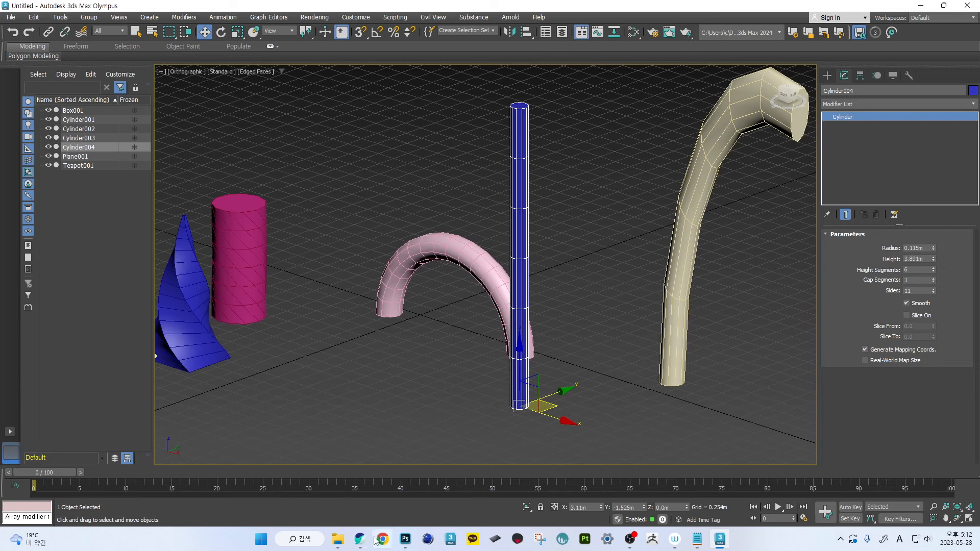
mouse_move(360, 540)
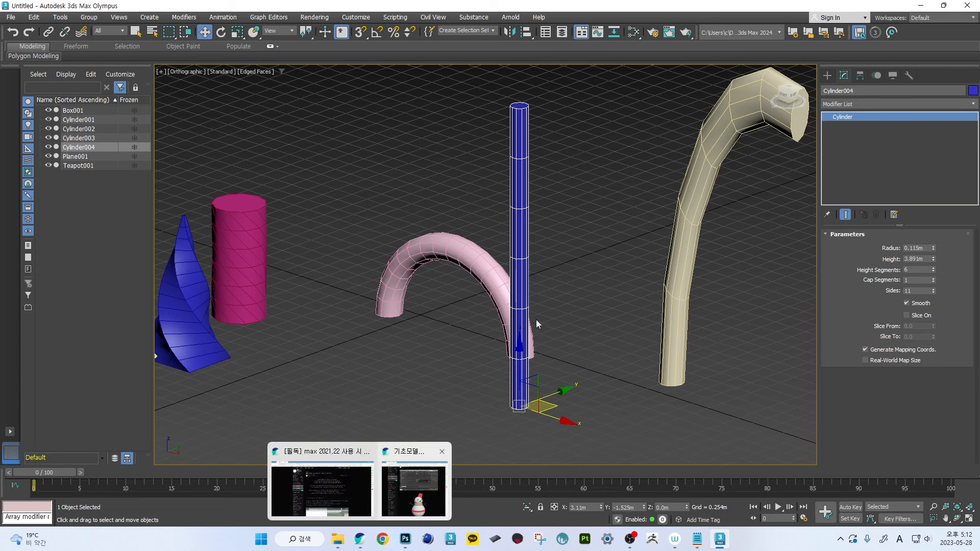
mouse_move(535, 320)
alt+middle_down()
mouse_move(494, 311)
mouse_move(549, 286)
mouse_move(423, 279)
mouse_move(457, 277)
mouse_move(472, 262)
mouse_move(446, 275)
mouse_move(605, 253)
mouse_move(610, 270)
alt+middle_up()
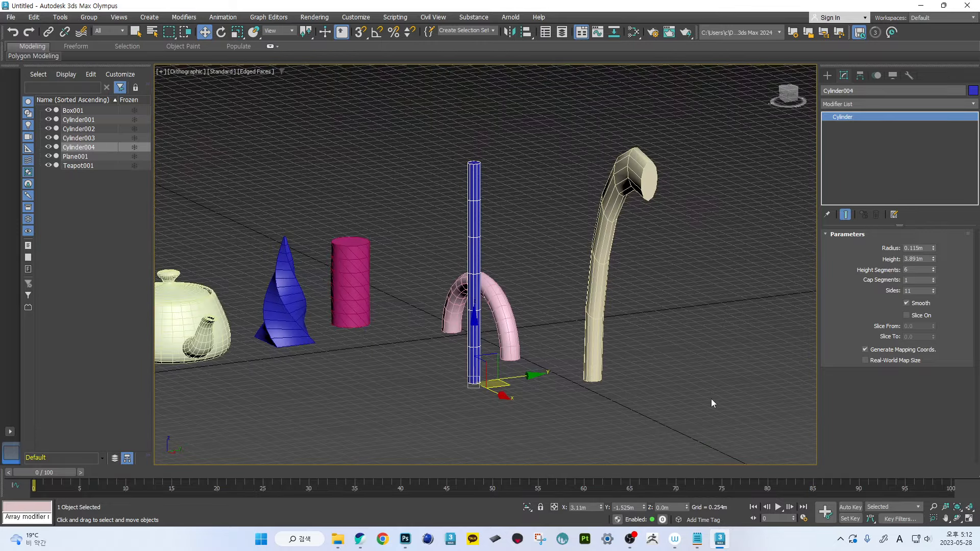